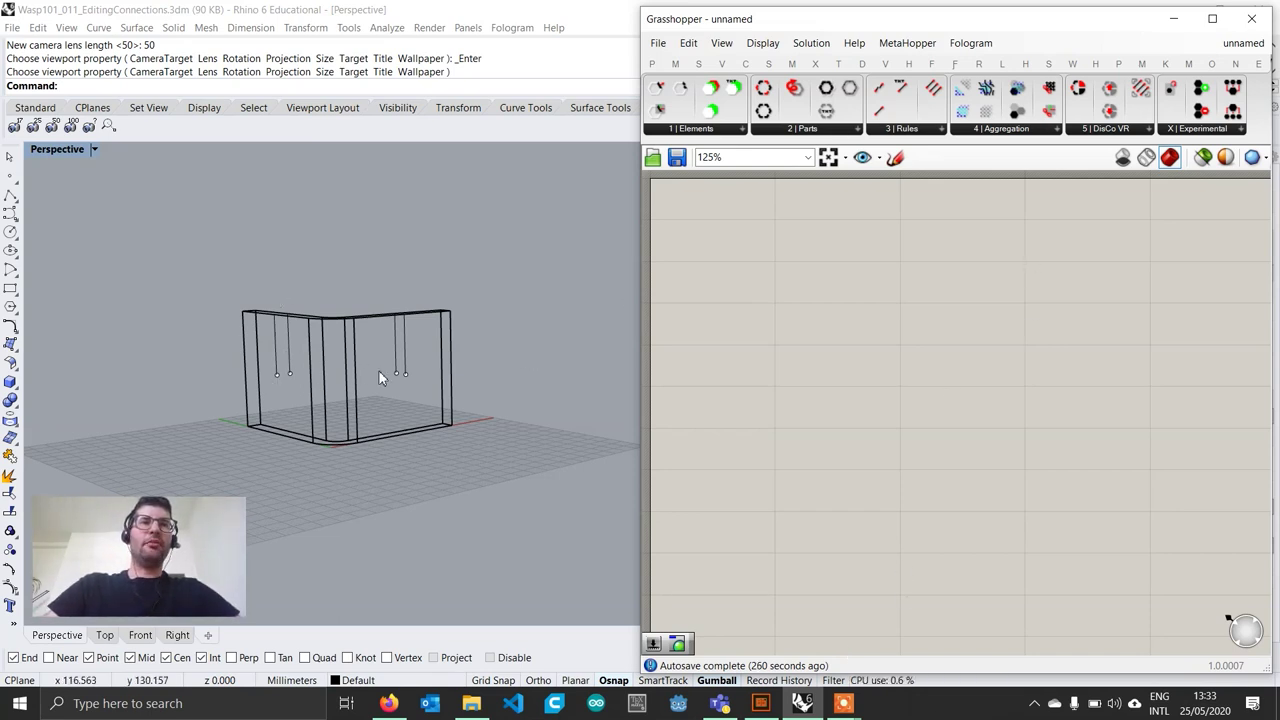
{"action": "scroll", "coordinate": [392, 395], "scroll_direction": "up", "scroll_amount": 3}
{"action": "right_click_drag", "start_coordinate": [392, 395], "coordinate": [401, 373]}
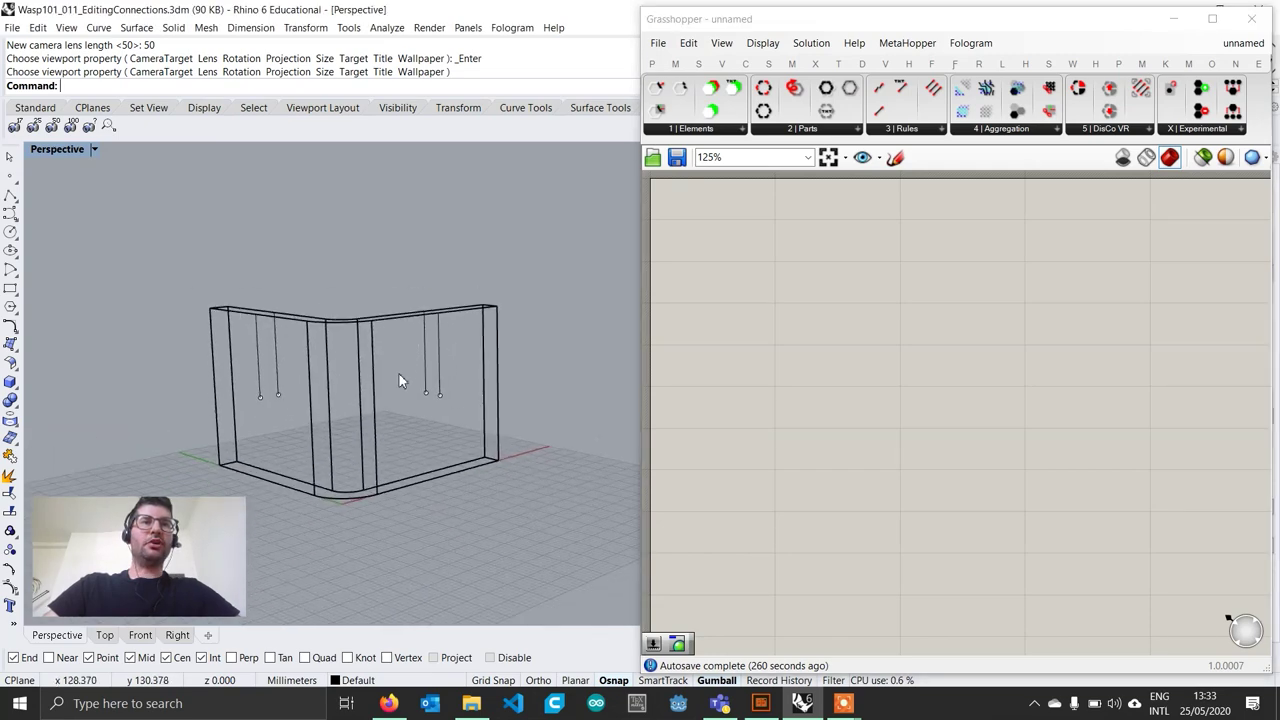
{"action": "scroll", "coordinate": [383, 392], "scroll_direction": "up", "scroll_amount": 3}
{"action": "scroll", "coordinate": [293, 317], "scroll_direction": "down", "scroll_amount": 3}
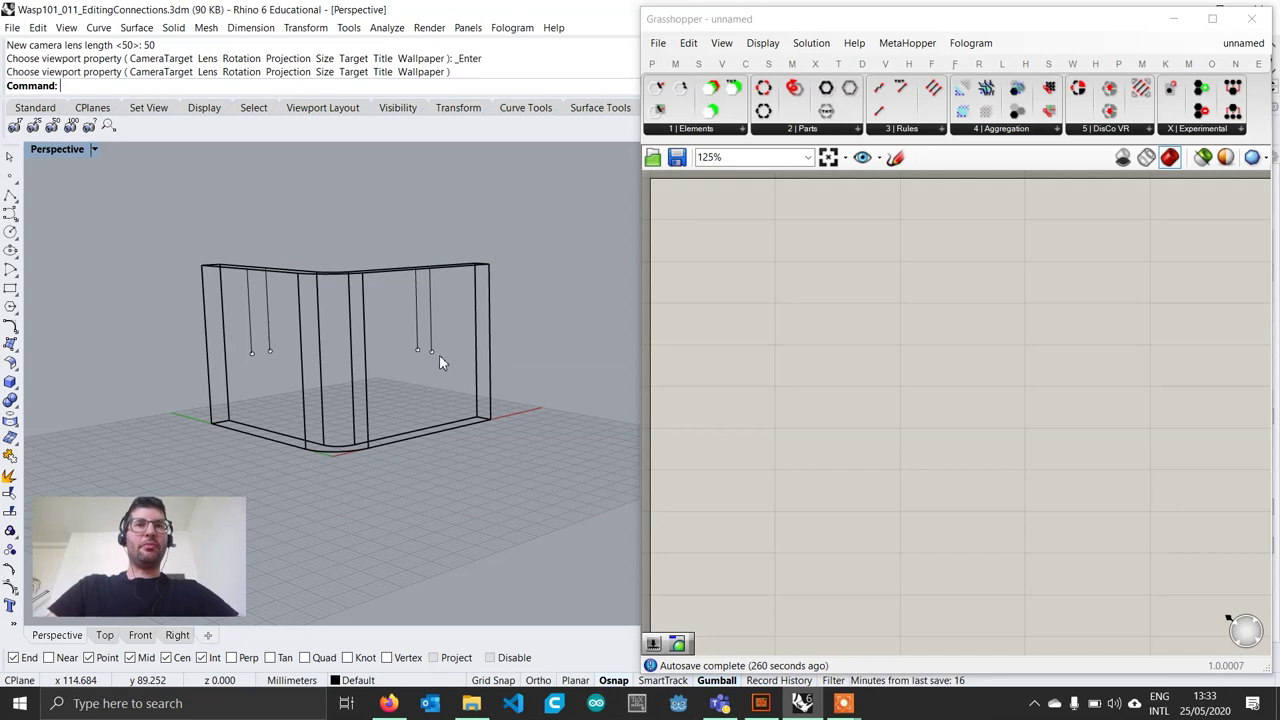
{"action": "scroll", "coordinate": [439, 356], "scroll_direction": "down", "scroll_amount": 3}
{"action": "right_click_drag", "start_coordinate": [439, 356], "coordinate": [447, 394]}
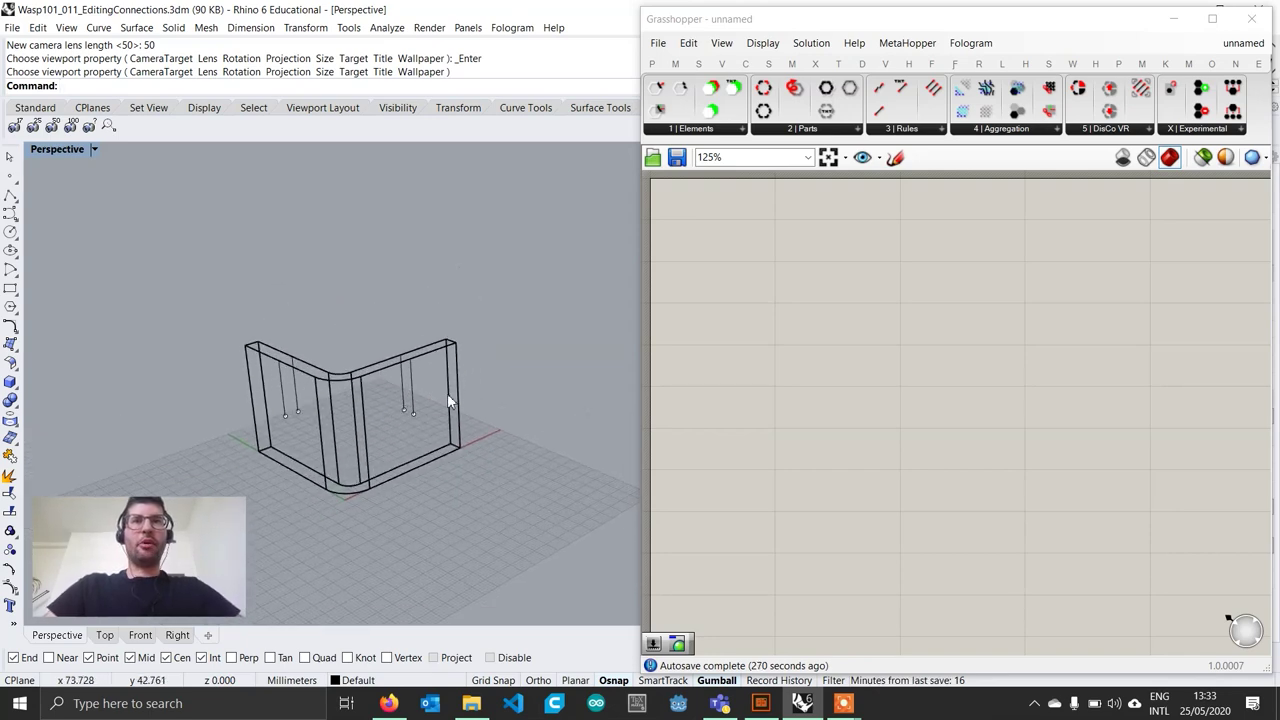
Step: Add a Geometry parameter to the empty Grasshopper canvas
{"action": "scroll", "coordinate": [822, 318], "scroll_direction": "down", "scroll_amount": 2}
{"action": "double_click", "coordinate": [822, 318]}
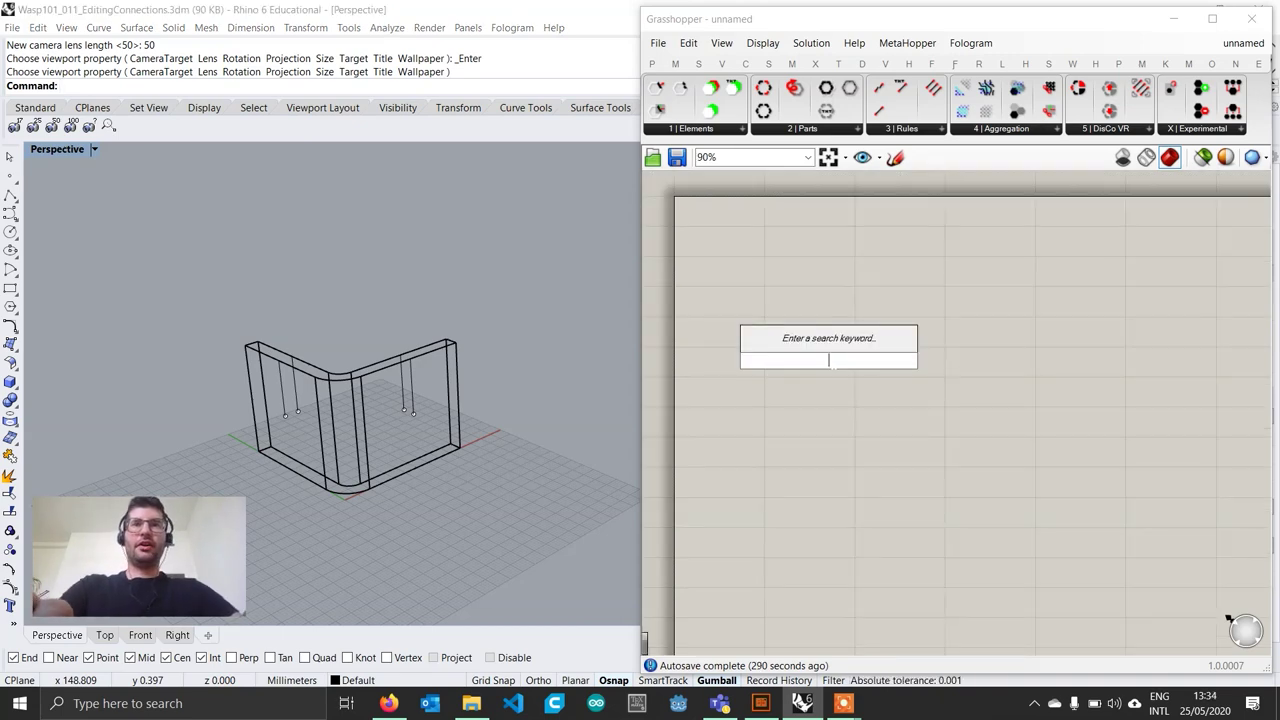
{"action": "type", "text": "geome"}
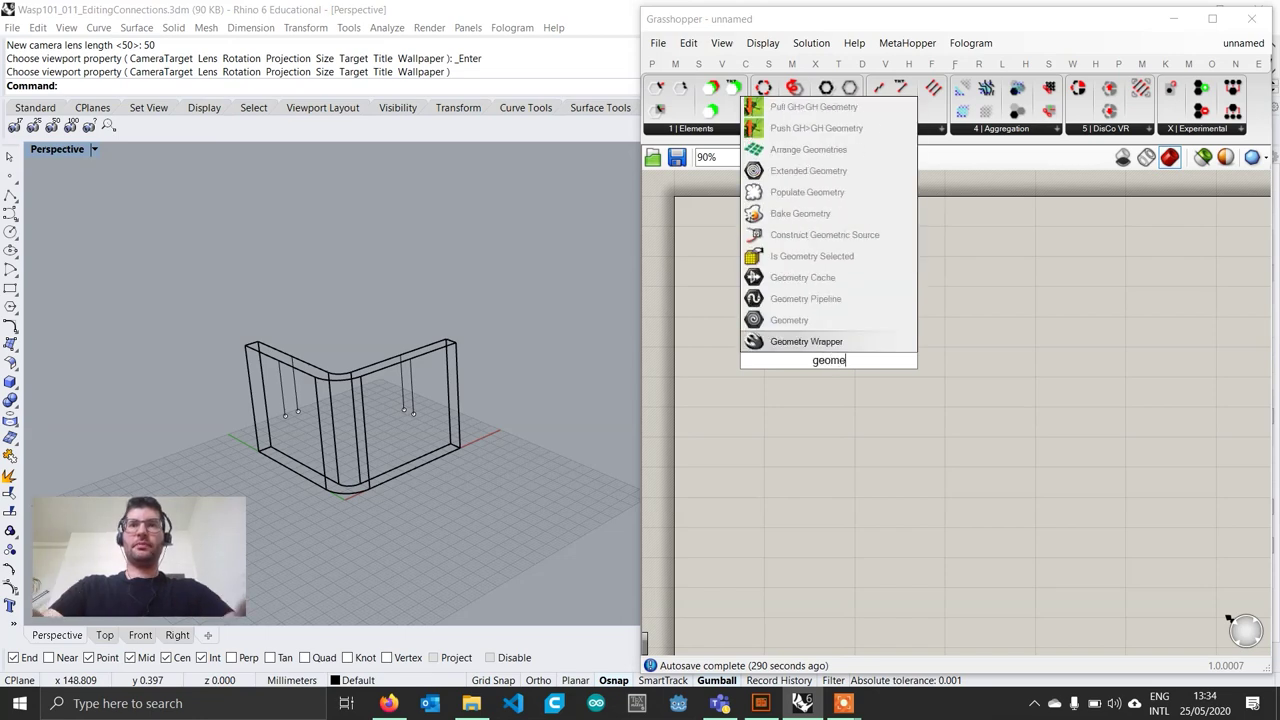
{"action": "key", "text": "Up"}
{"action": "key", "text": "Return"}
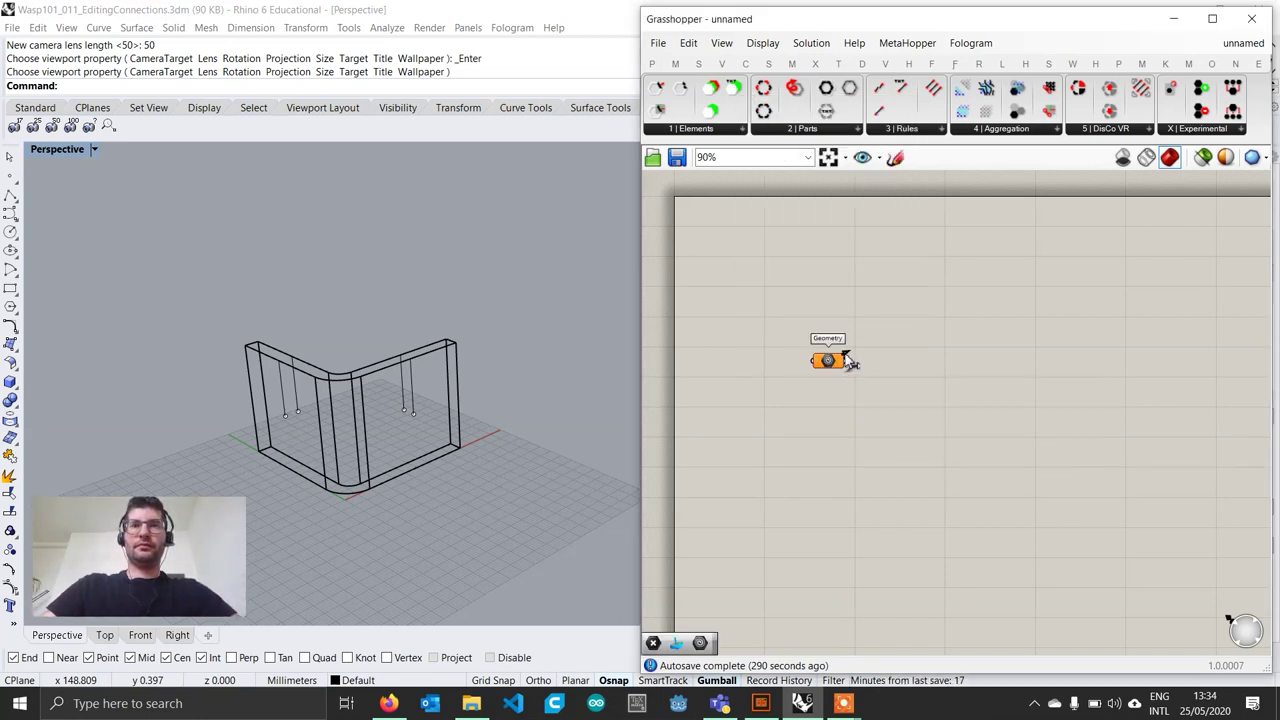
Step: Reference the L-shaped extrusion from the Rhino viewport as the Geometry parameter's single geometry
{"action": "scroll", "coordinate": [835, 376], "scroll_direction": "up", "scroll_amount": 3}
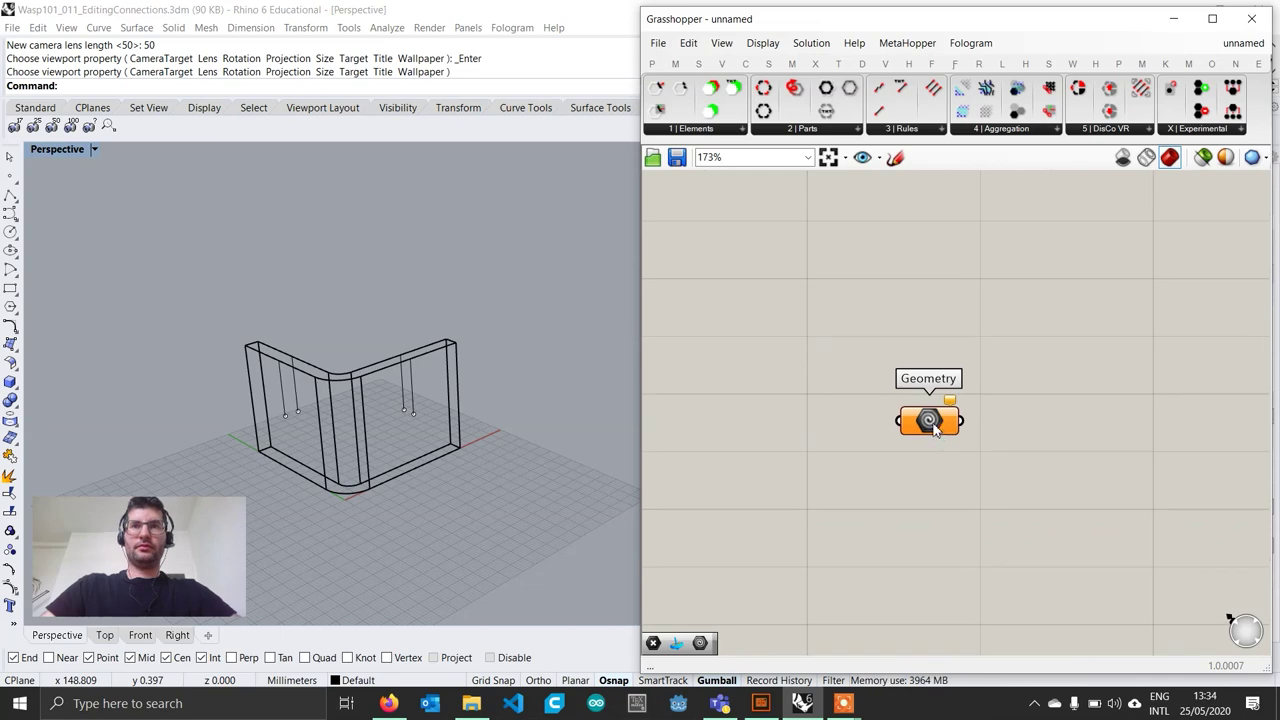
{"action": "left_click", "coordinate": [835, 340]}
{"action": "right_click", "coordinate": [835, 340]}
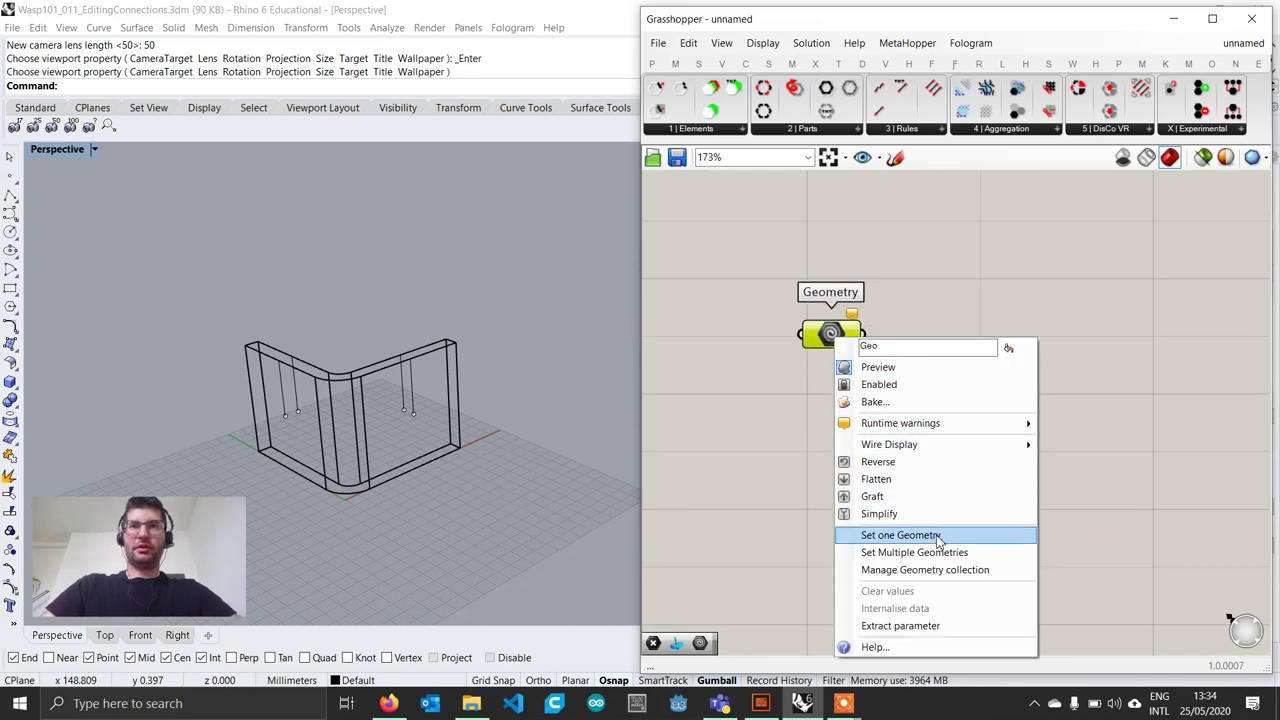
{"action": "left_click", "coordinate": [936, 536]}
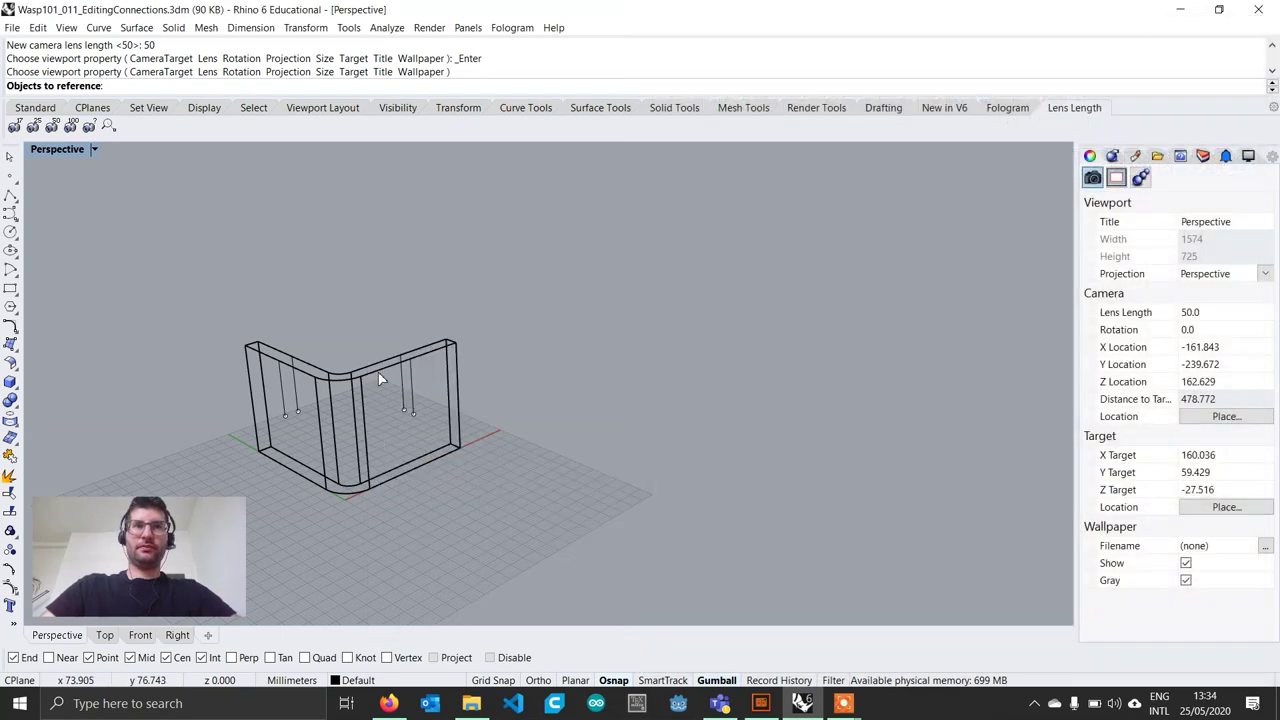
{"action": "left_click", "coordinate": [378, 372]}
{"action": "left_click", "coordinate": [808, 366]}
{"action": "left_click", "coordinate": [819, 316]}
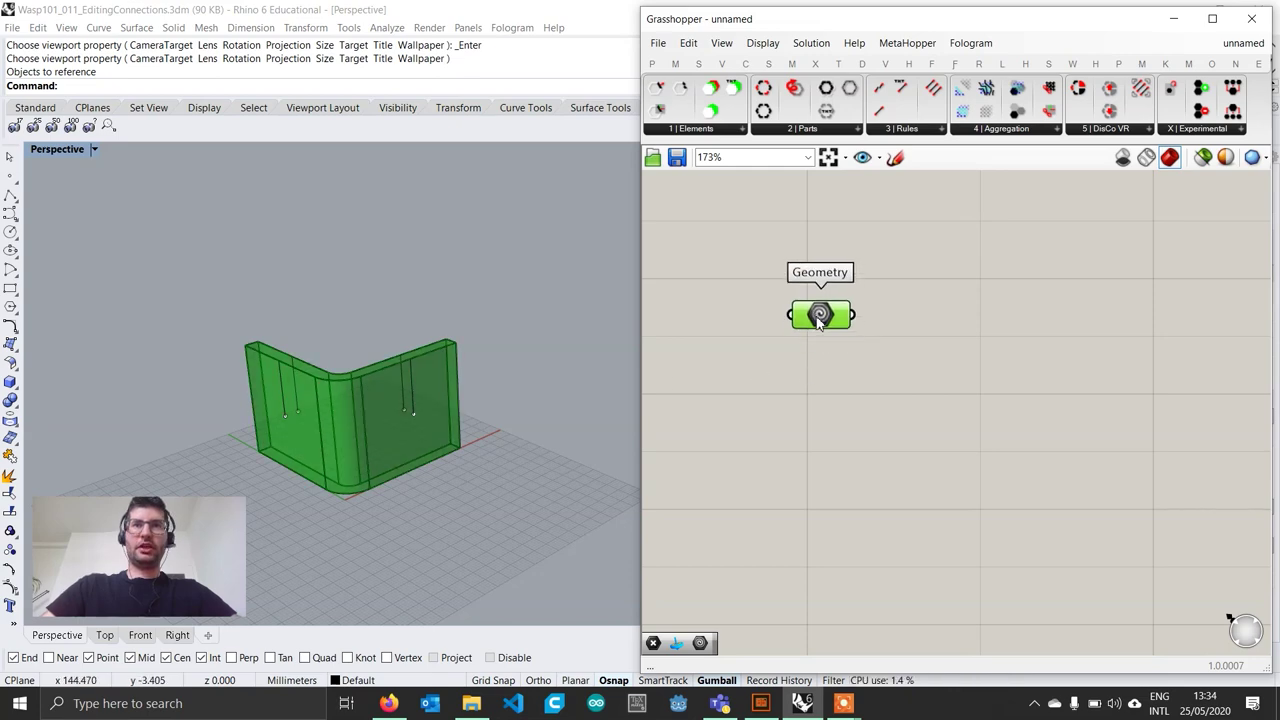
Step: Hide the original L-shaped extrusion in Rhino so only its Grasshopper preview is displayed
{"action": "left_click", "coordinate": [376, 378]}
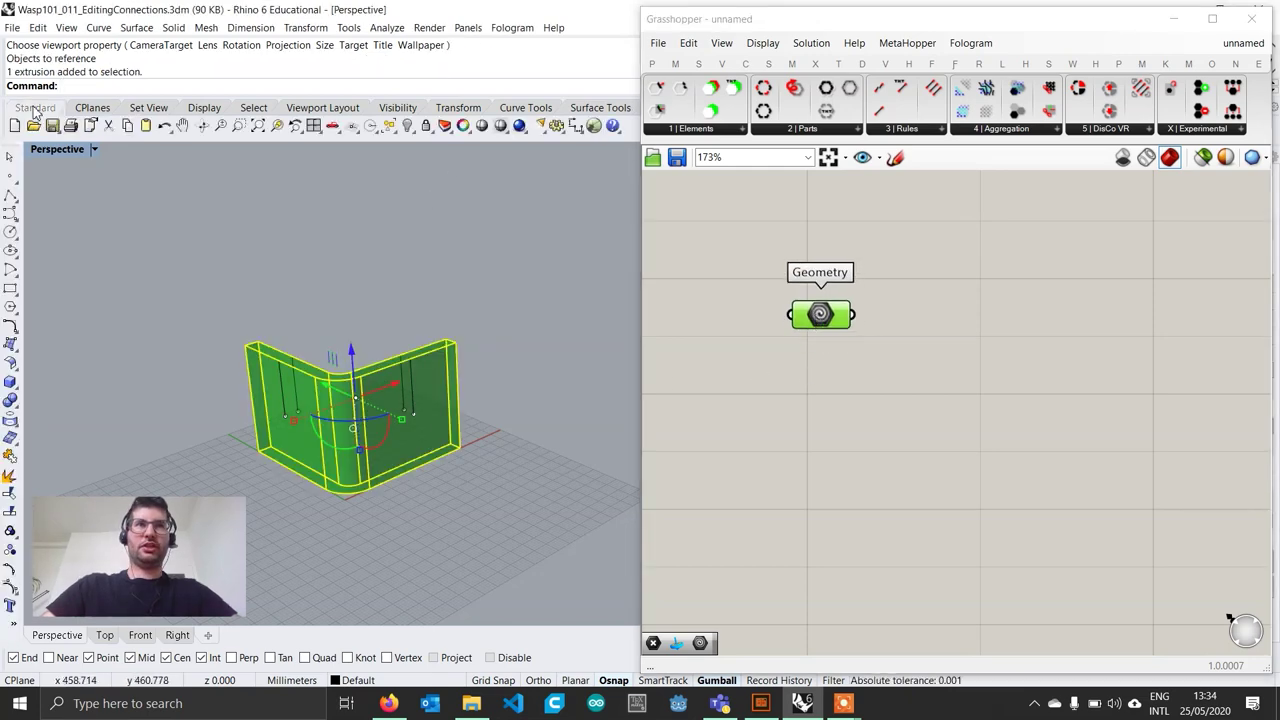
{"action": "left_click", "coordinate": [407, 125]}
{"action": "right_click_drag", "start_coordinate": [388, 481], "coordinate": [362, 406], "text": "shift"}
{"action": "scroll", "coordinate": [362, 421], "scroll_direction": "up", "scroll_amount": 3}
Step: Add a Point parameter below Geometry and reference the outer connection point on each wing of the part
{"action": "left_click", "coordinate": [812, 423]}
{"action": "double_click", "coordinate": [812, 423]}
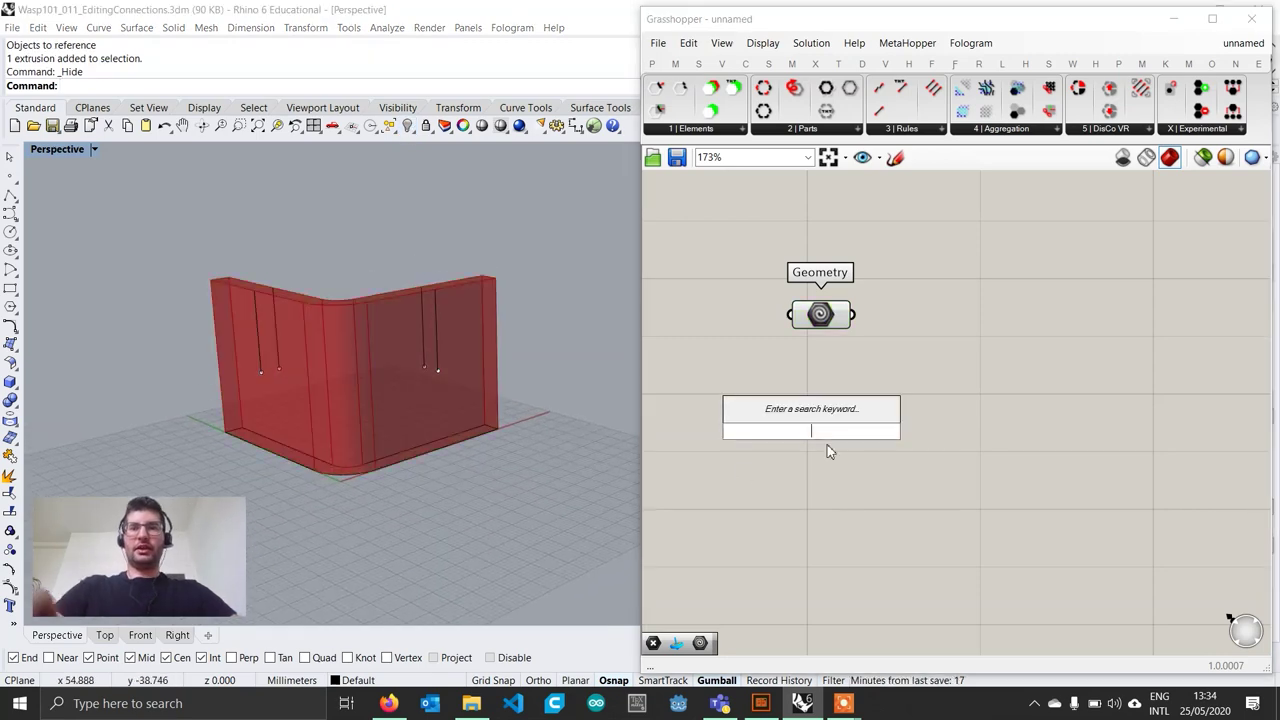
{"action": "type", "text": "point"}
{"action": "key", "text": "Return"}
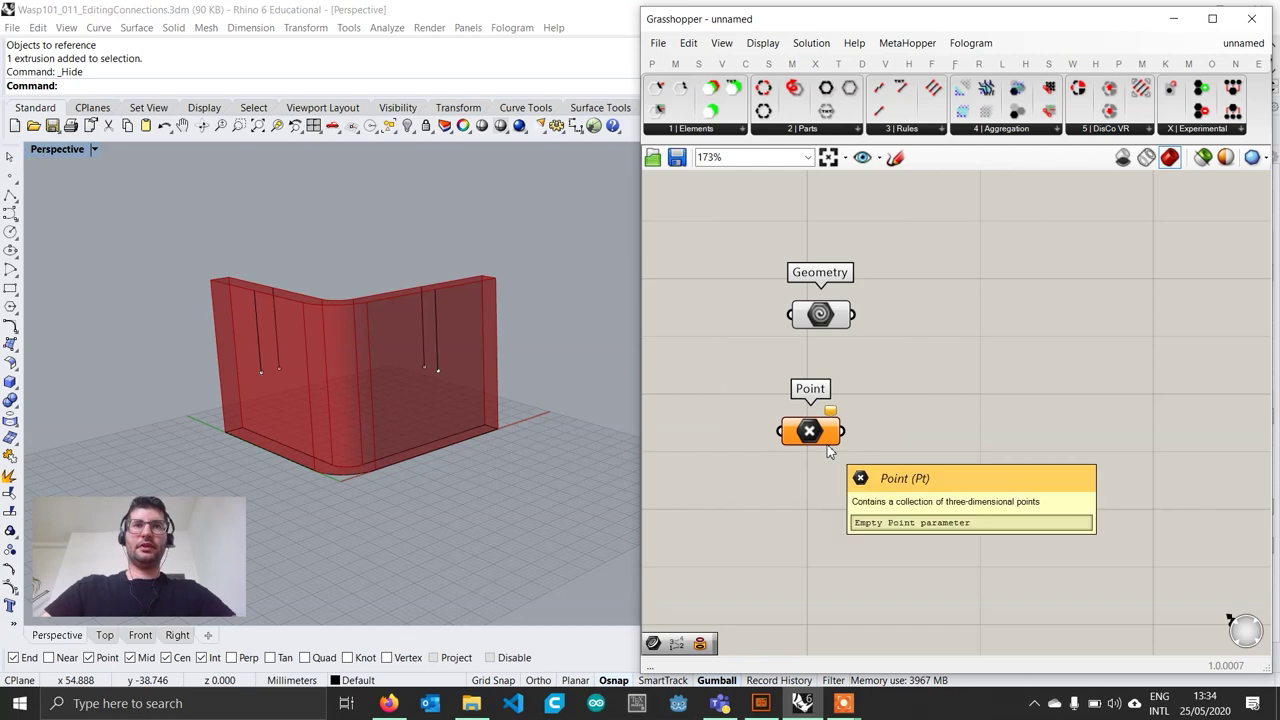
{"action": "right_click", "coordinate": [820, 440]}
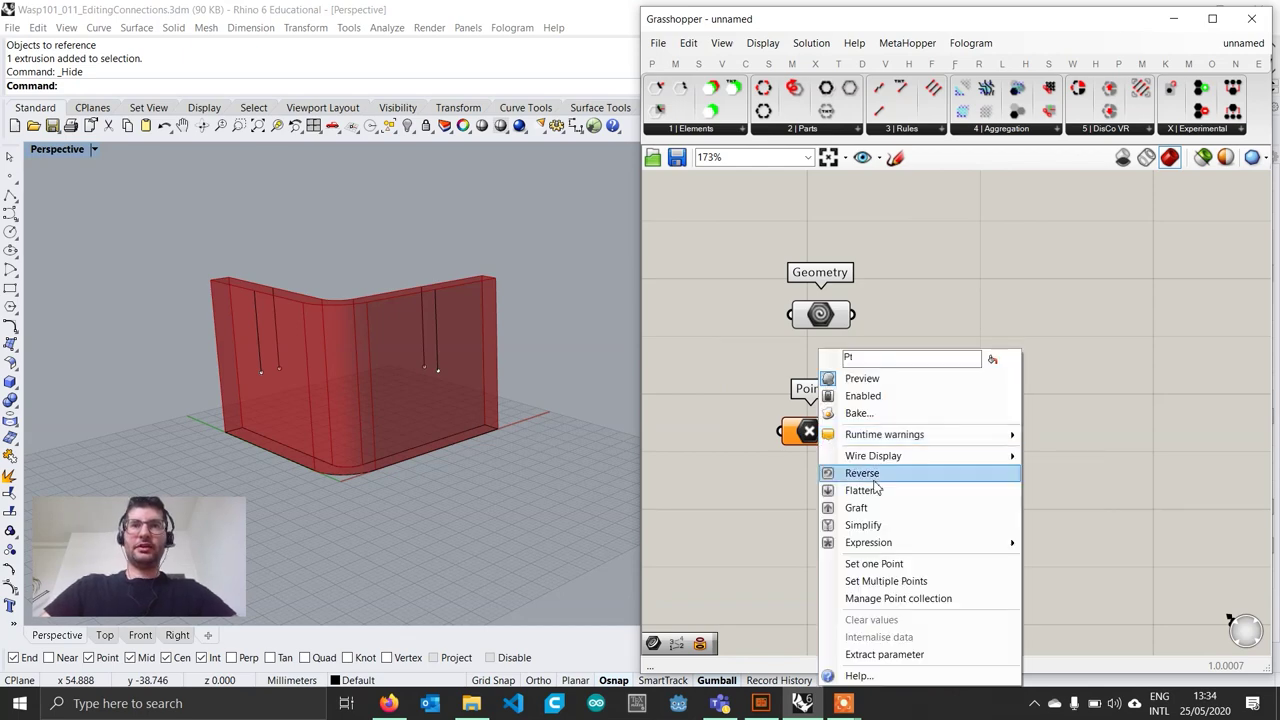
{"action": "left_click", "coordinate": [878, 579]}
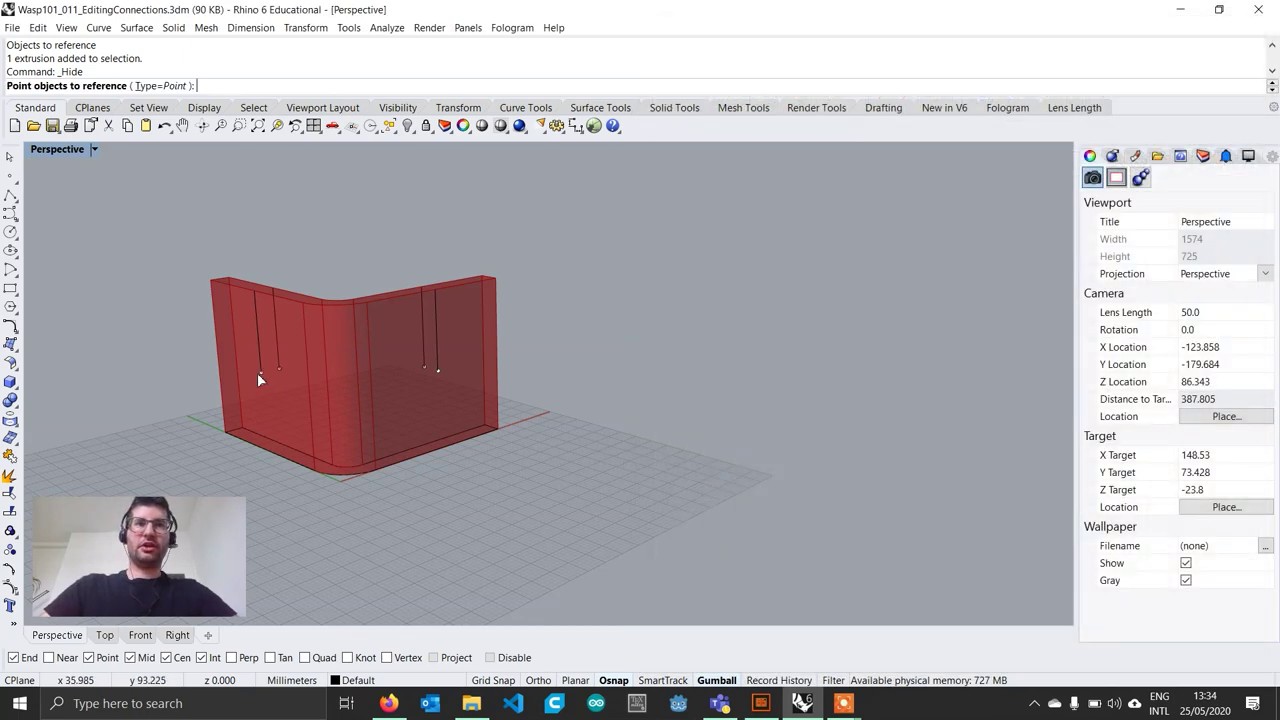
{"action": "left_click", "coordinate": [258, 375]}
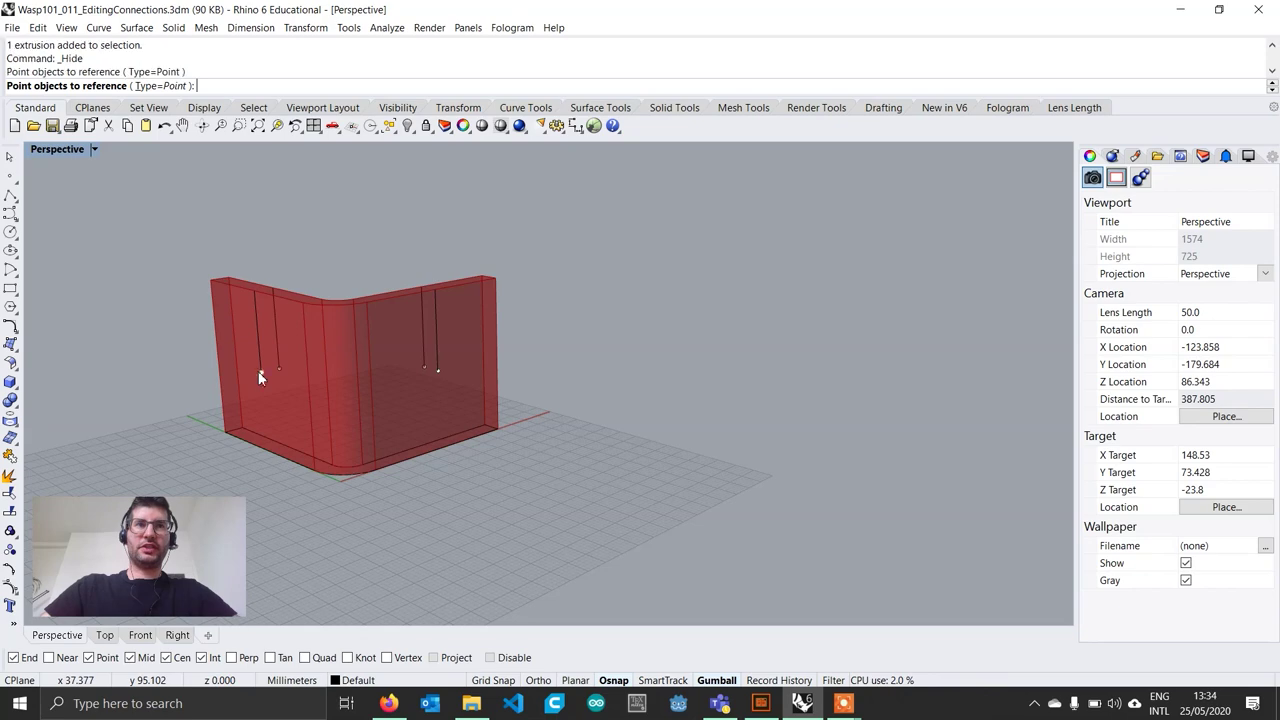
{"action": "left_click", "coordinate": [436, 376]}
{"action": "key", "text": "Return"}
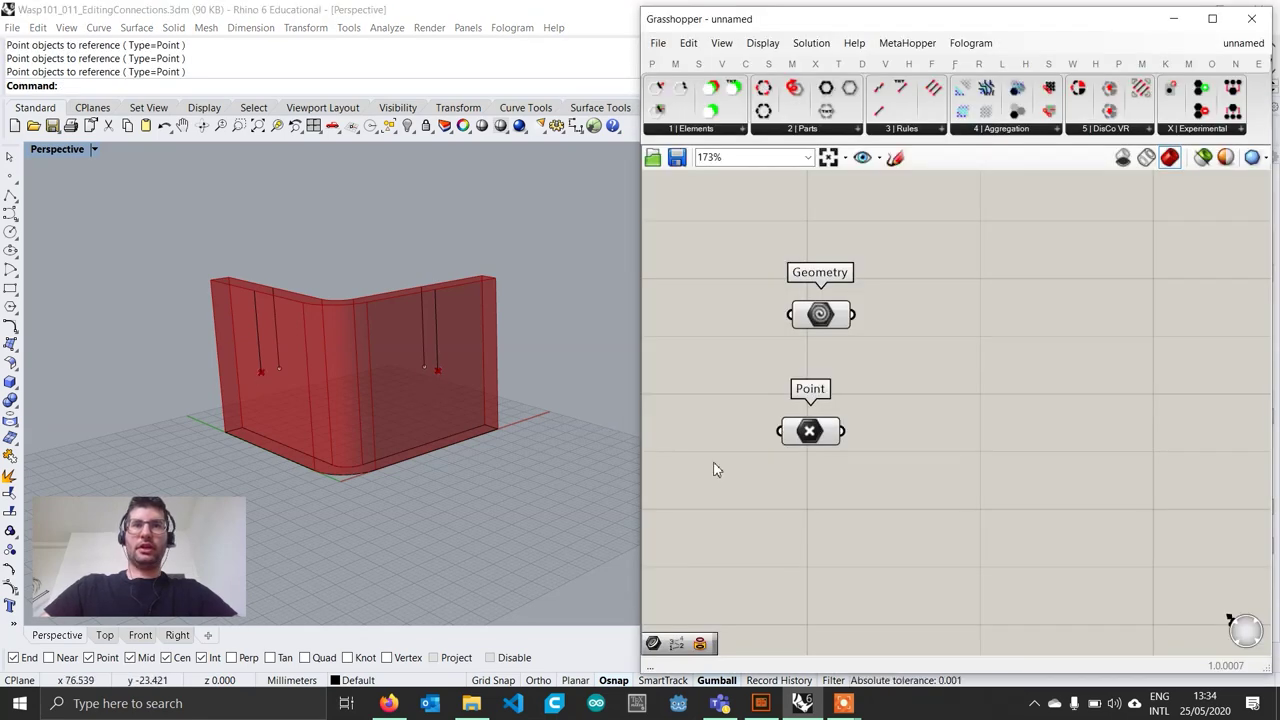
Step: Add a Curve parameter below Point and reference the vertical line attached to each of the two outer points
{"action": "double_click", "coordinate": [812, 509]}
{"action": "type", "text": "curve"}
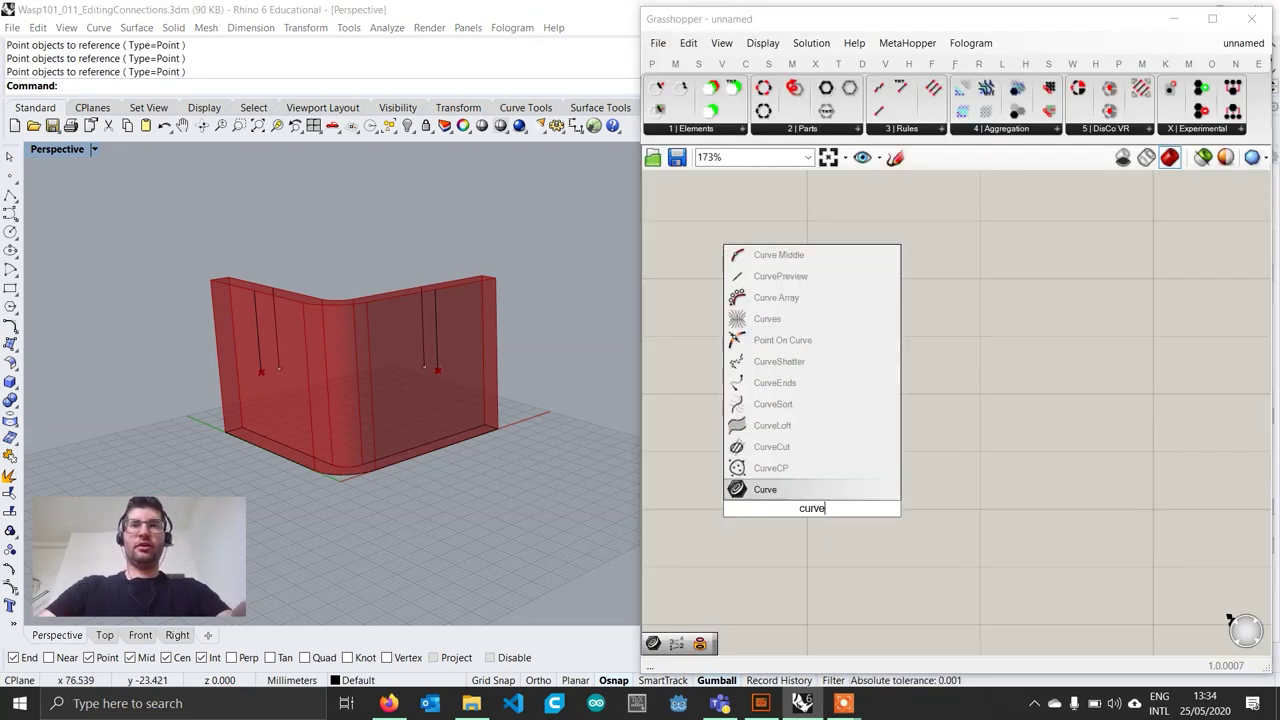
{"action": "key", "text": "Return"}
{"action": "right_click", "coordinate": [812, 508]}
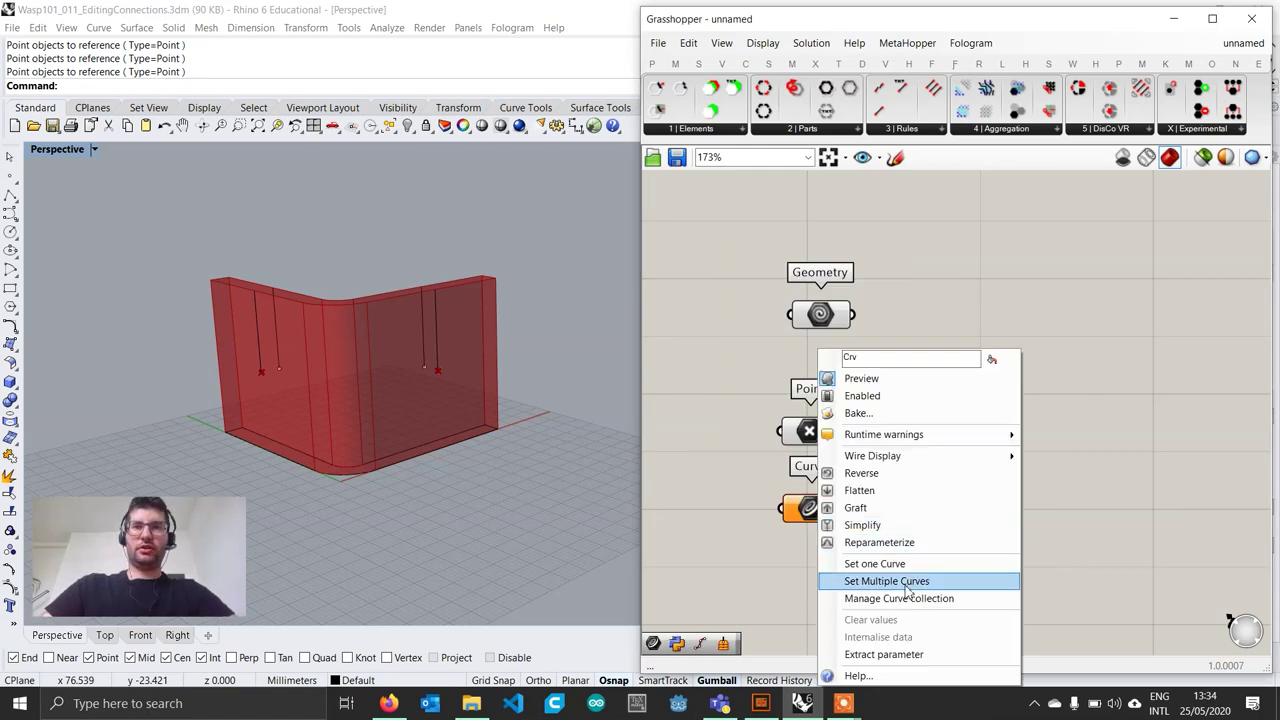
{"action": "left_click", "coordinate": [906, 583]}
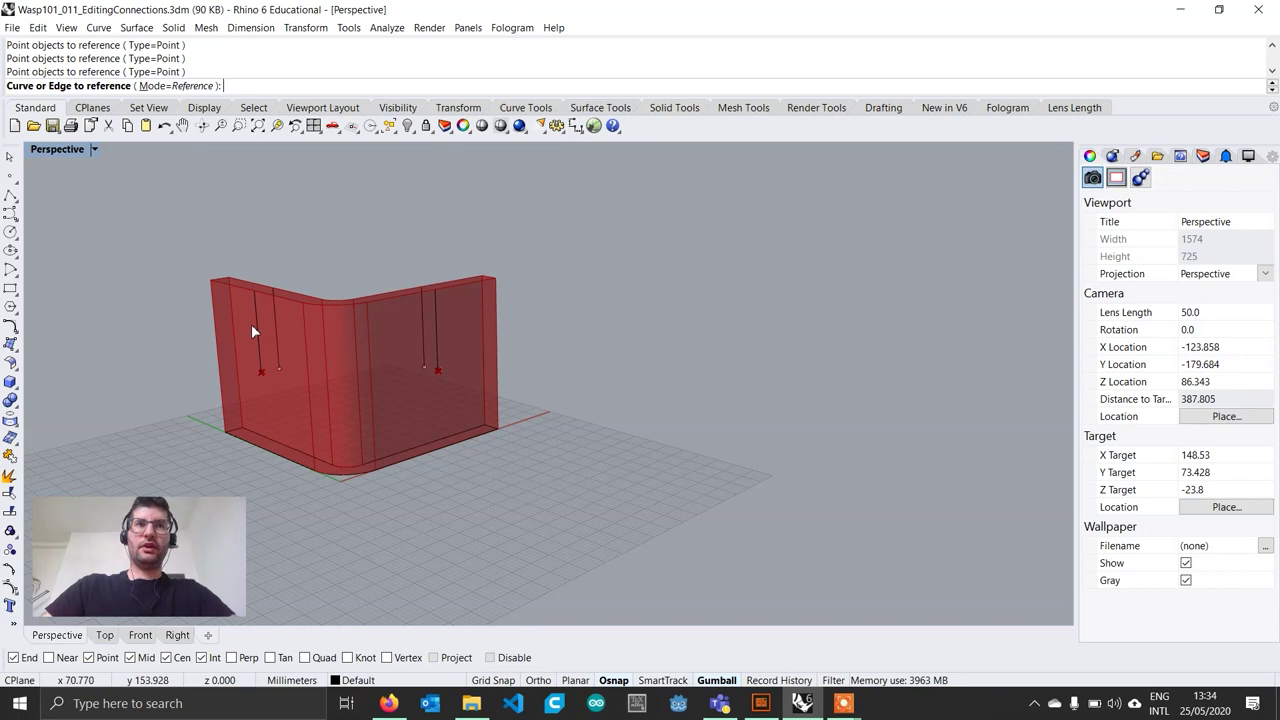
{"action": "left_click", "coordinate": [256, 328]}
{"action": "left_click", "coordinate": [436, 336]}
{"action": "key", "text": "Return"}
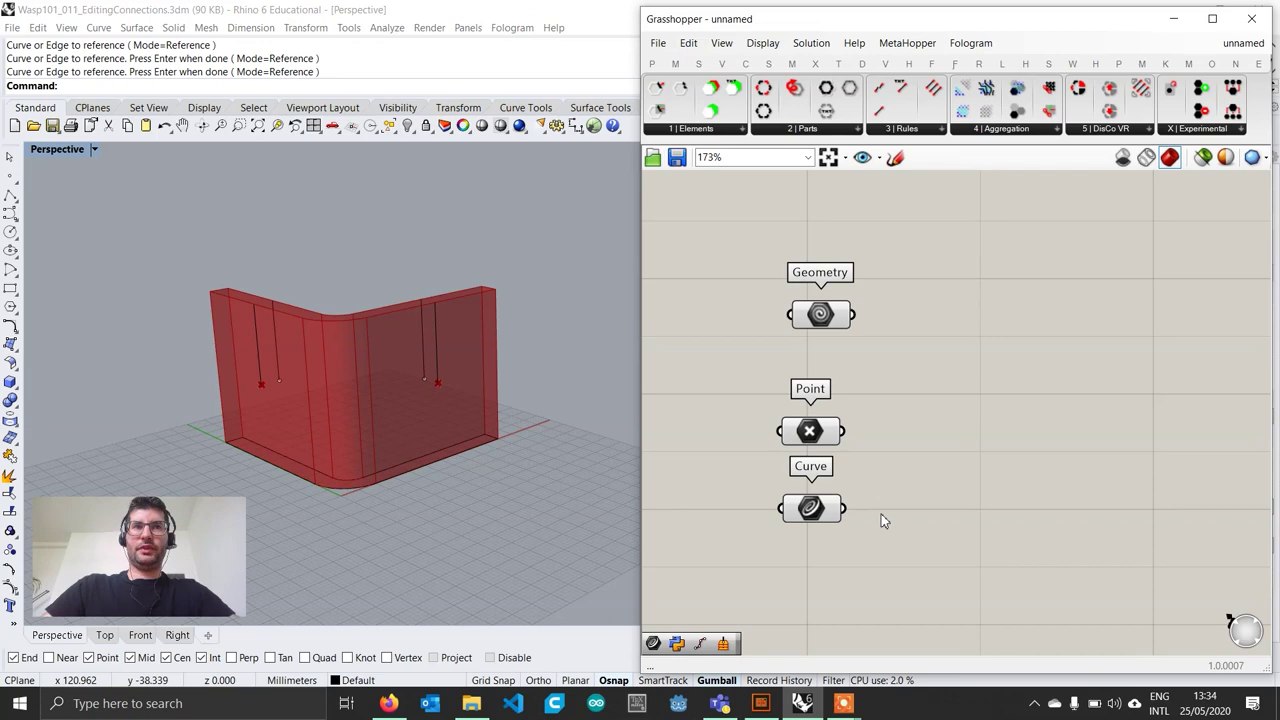
Step: Move the Curve parameter slightly farther down to leave more space below the Point parameter
{"action": "right_click_drag", "start_coordinate": [881, 514], "coordinate": [886, 468]}
{"action": "left_click_drag", "start_coordinate": [823, 467], "coordinate": [832, 476]}
{"action": "right_click_drag", "start_coordinate": [841, 508], "coordinate": [840, 469]}
{"action": "left_click_drag", "start_coordinate": [822, 450], "coordinate": [820, 456]}
Step: Add a second Point parameter below the first pair and reference the inner connection point on each wing
{"action": "right_click_drag", "start_coordinate": [820, 577], "coordinate": [821, 525]}
{"action": "double_click", "coordinate": [813, 530]}
{"action": "type", "text": "point"}
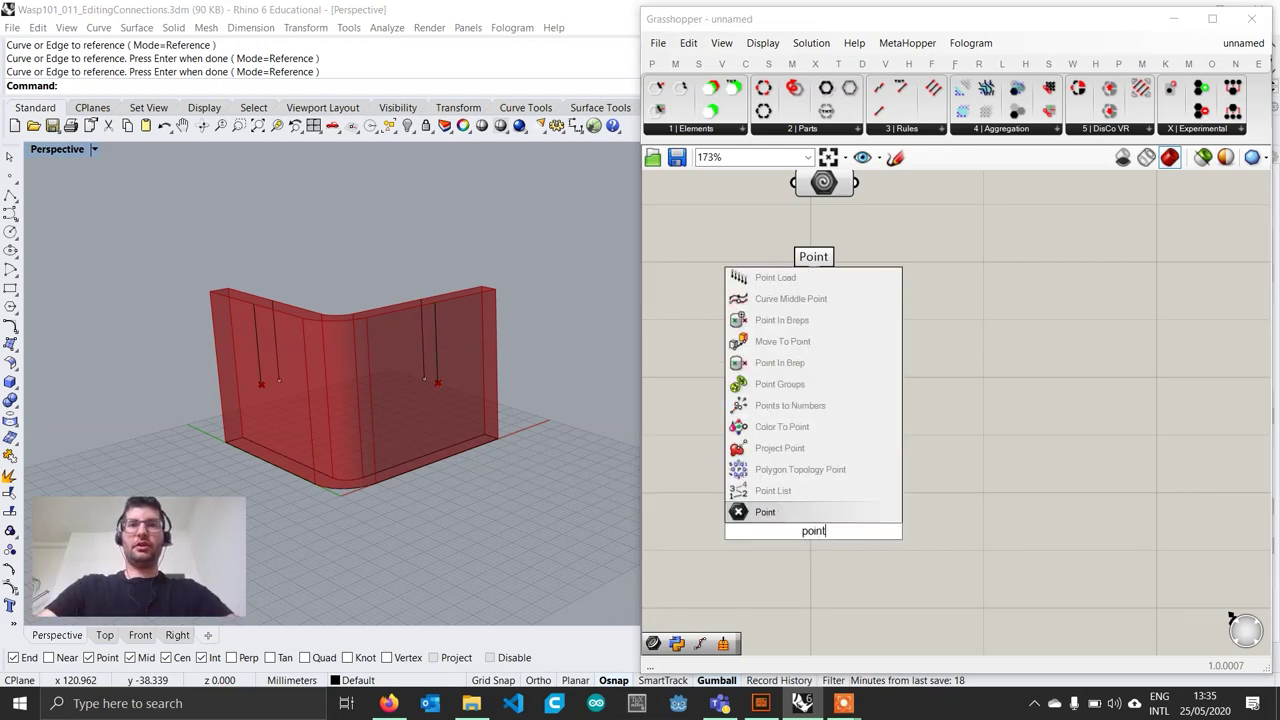
{"action": "key", "text": "Return"}
{"action": "left_click_drag", "start_coordinate": [804, 539], "coordinate": [814, 540]}
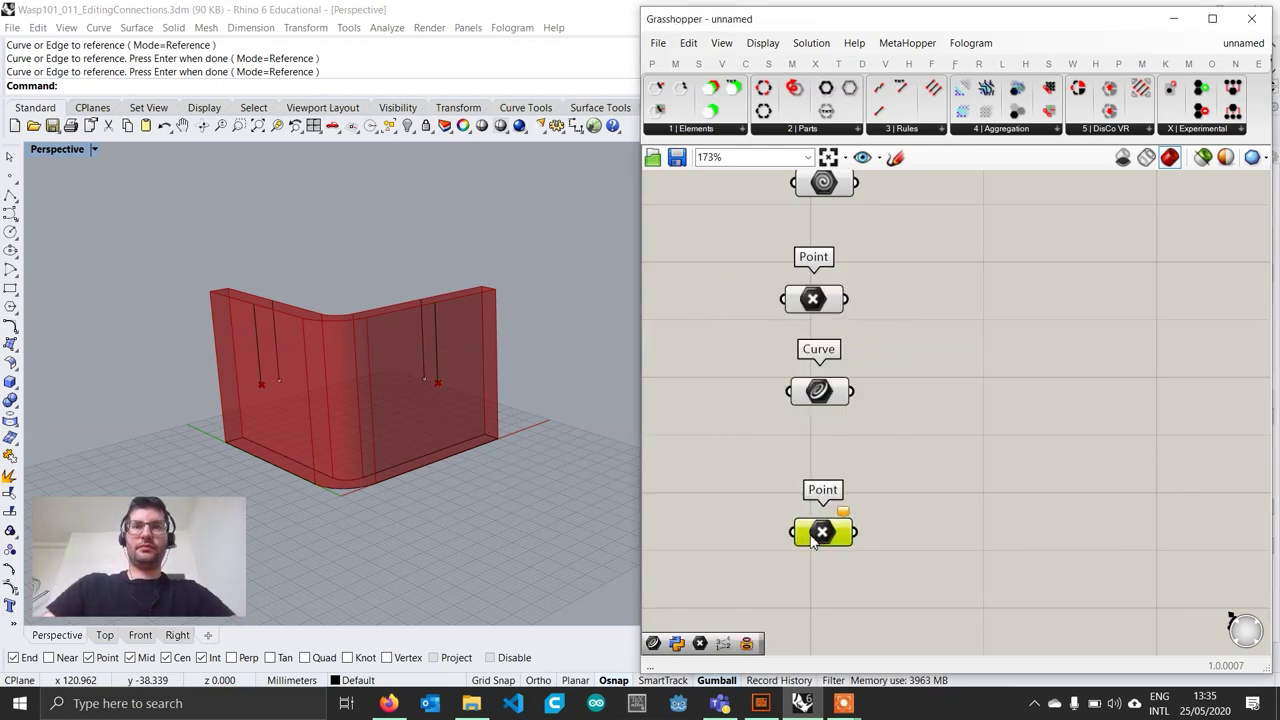
{"action": "right_click", "coordinate": [824, 535]}
{"action": "left_click", "coordinate": [868, 586]}
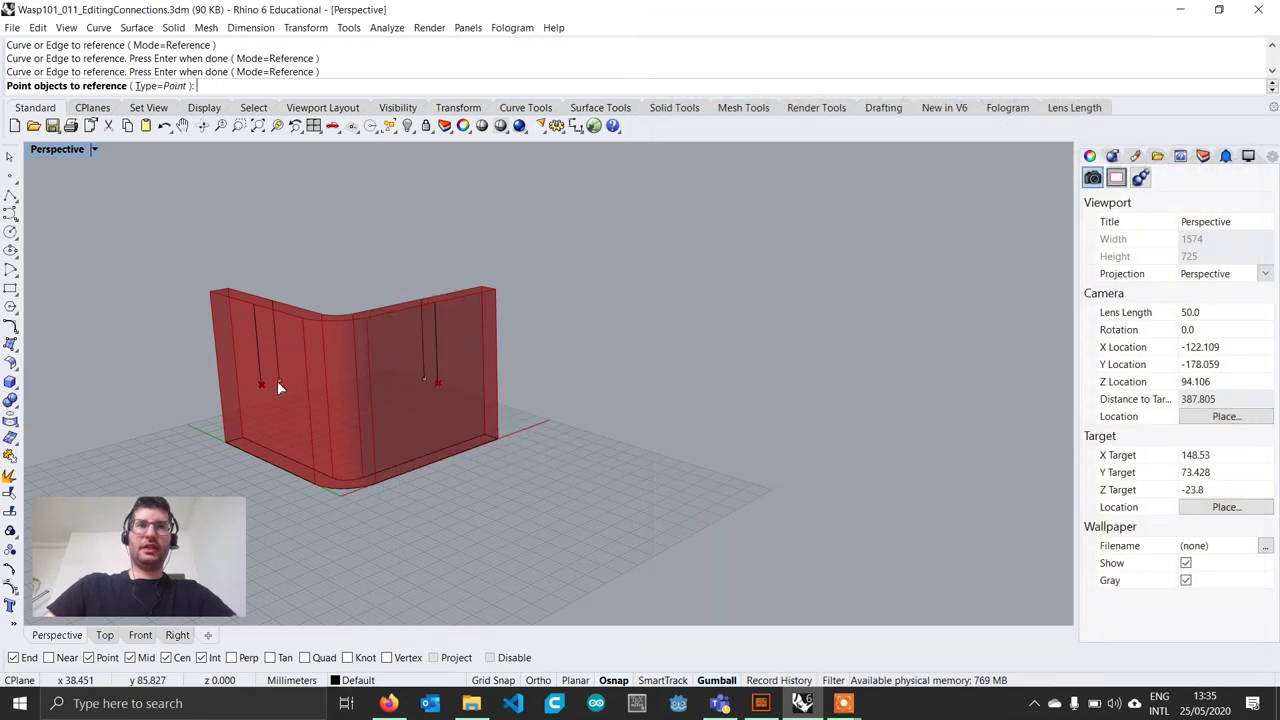
{"action": "left_click", "coordinate": [278, 382]}
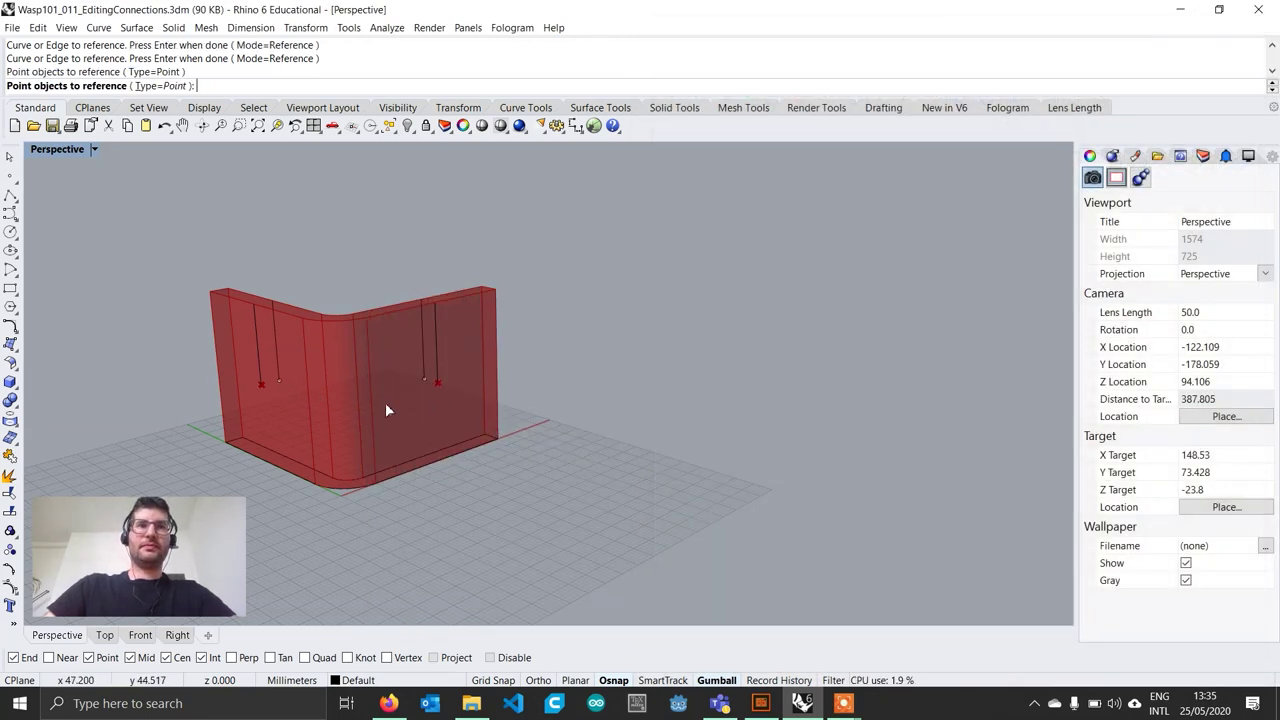
{"action": "left_click", "coordinate": [424, 379]}
{"action": "key", "text": "Return"}
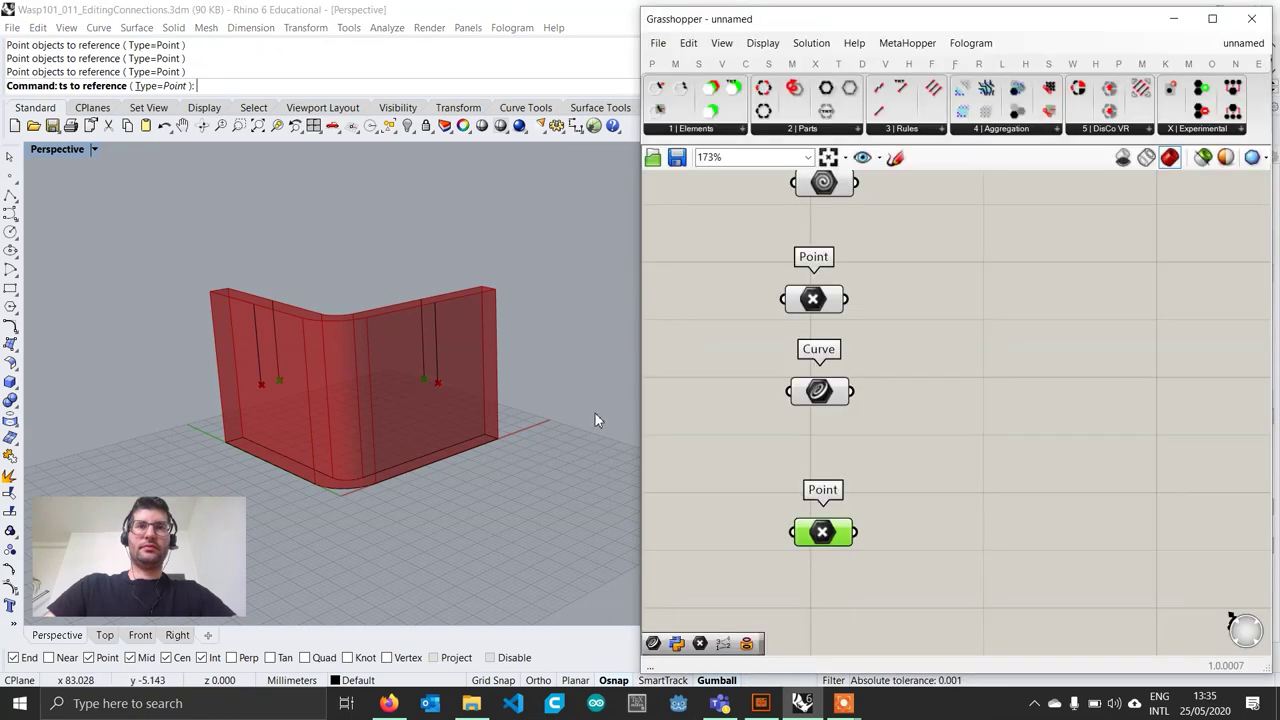
Step: Add a second Curve parameter below the second Point and reference the vertical lines attached to the two inner points
{"action": "double_click", "coordinate": [811, 578]}
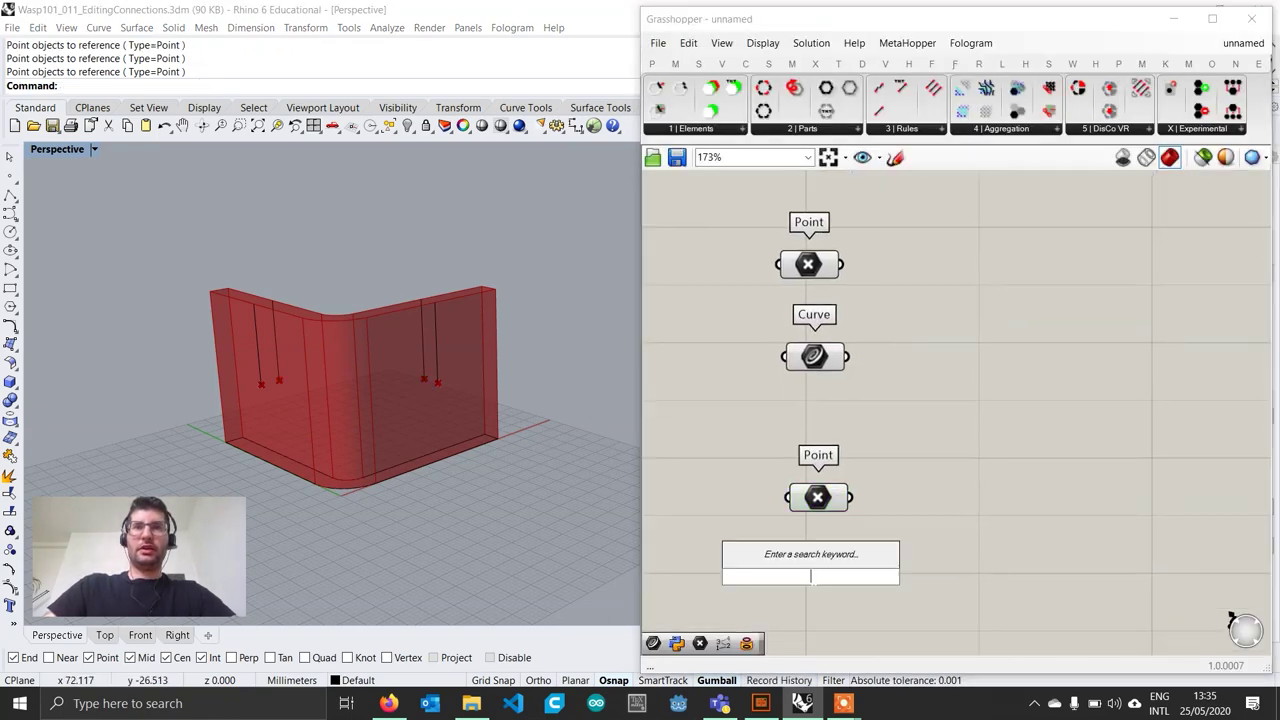
{"action": "type", "text": "curve"}
{"action": "key", "text": "Return"}
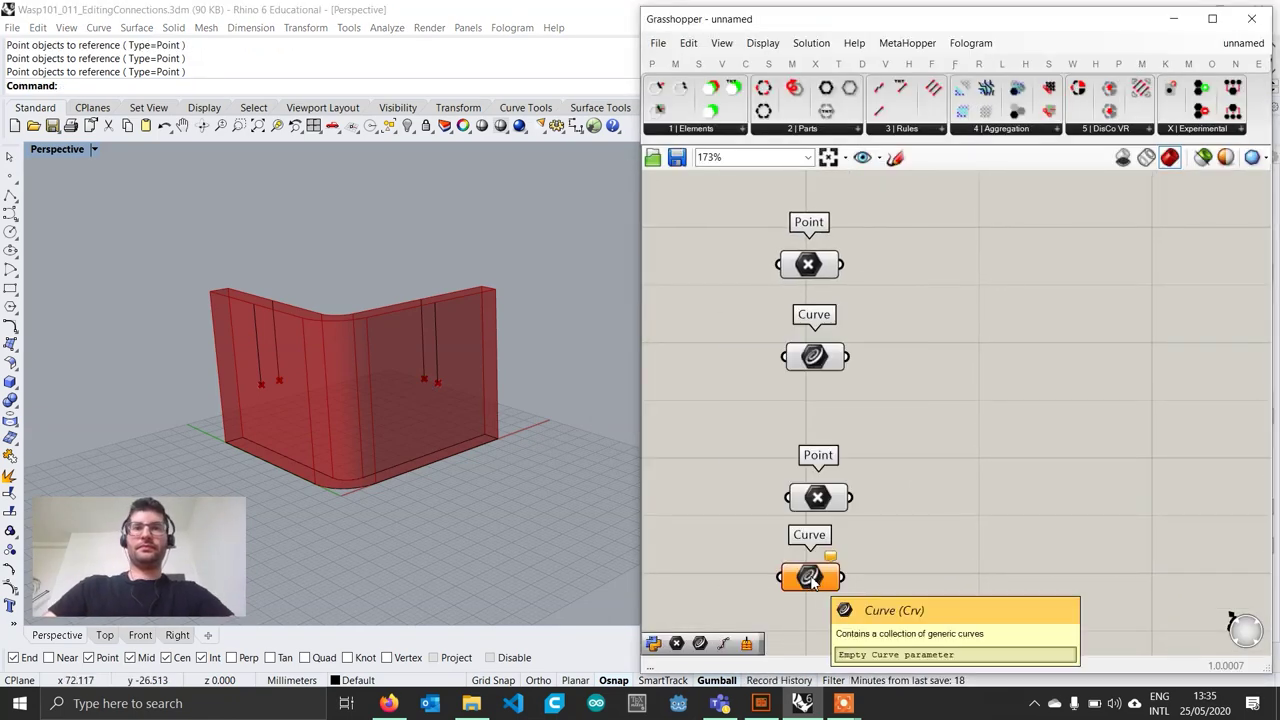
{"action": "right_click", "coordinate": [811, 580]}
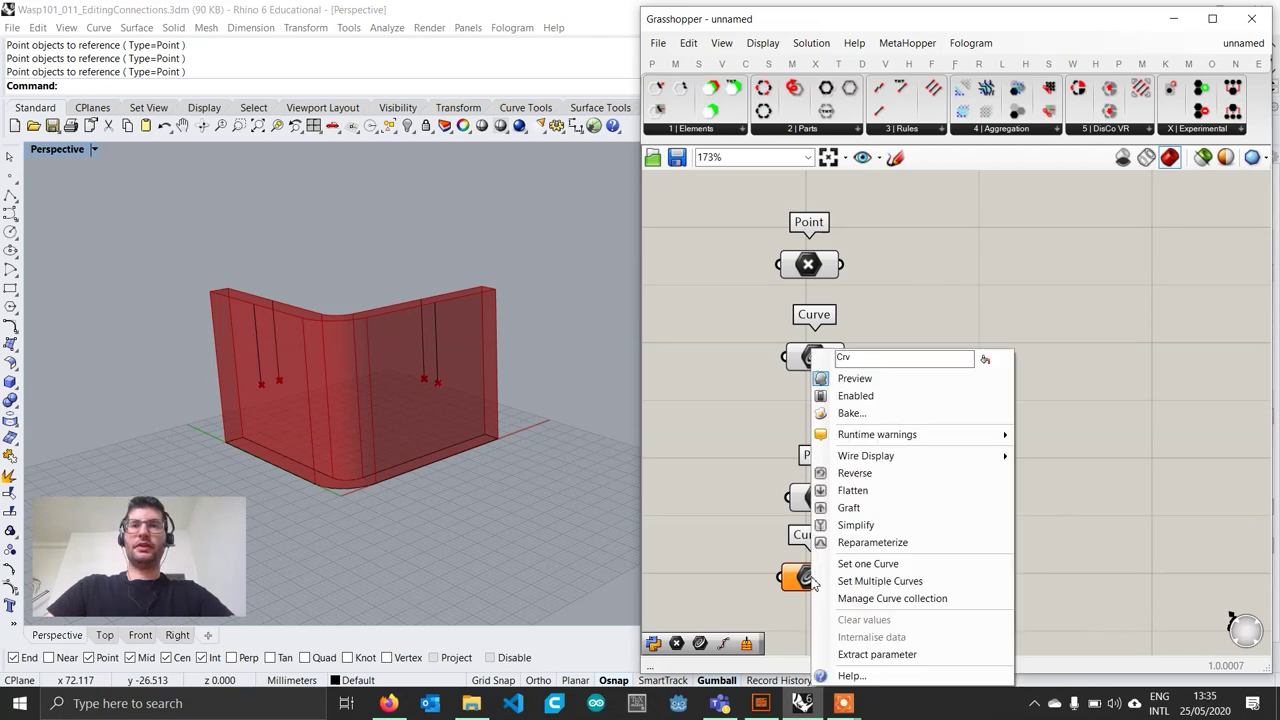
{"action": "left_click", "coordinate": [877, 581]}
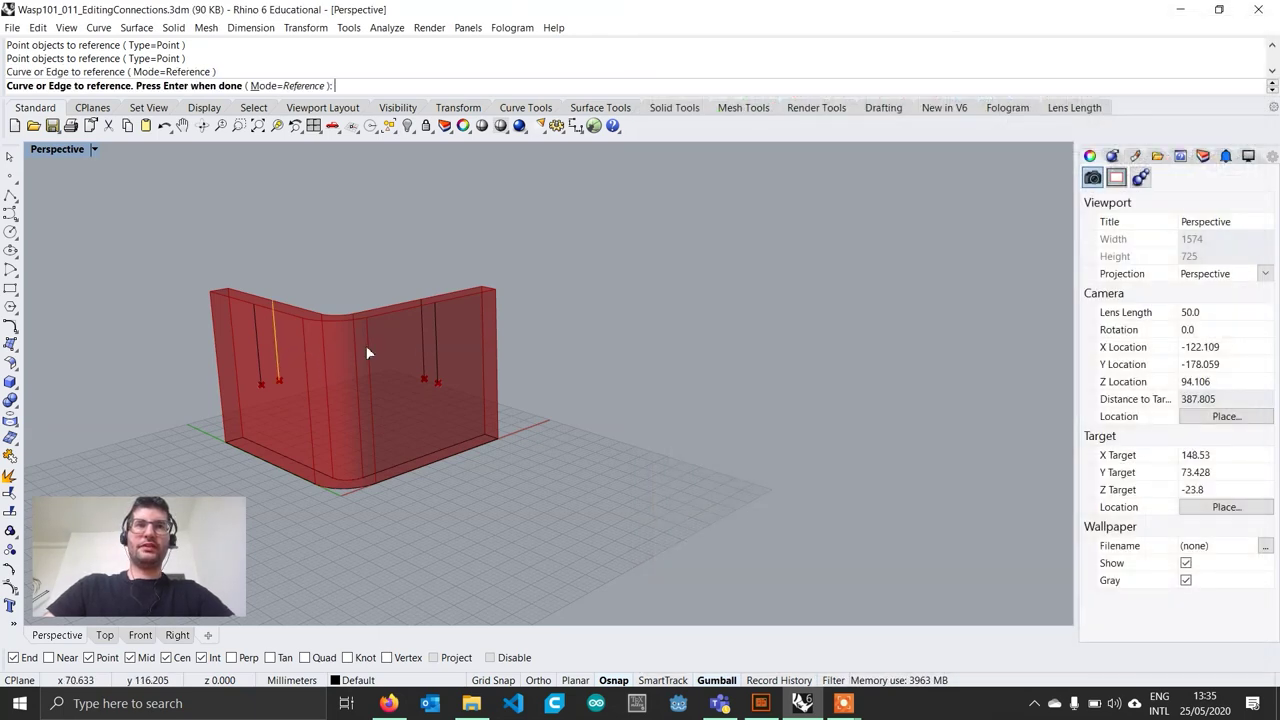
{"action": "left_click", "coordinate": [421, 331]}
{"action": "key", "text": "Return"}
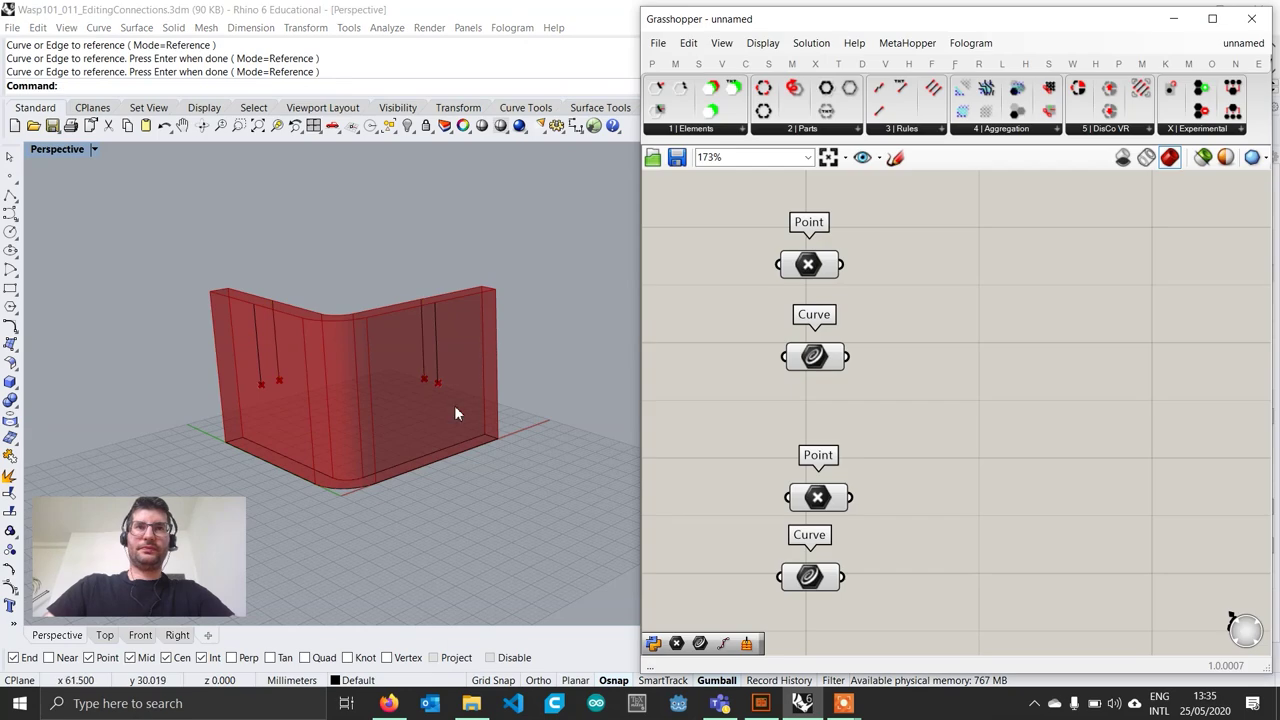
Step: Highlight the second Point and Curve pair to check which points and lines they reference in the viewport
{"action": "mouse_move", "coordinate": [453, 404]}
{"action": "right_mouse_down"}
{"action": "mouse_move", "coordinate": [428, 428]}
{"action": "mouse_move", "coordinate": [434, 406]}
{"action": "right_mouse_up"}
{"action": "scroll", "coordinate": [845, 474], "scroll_direction": "down", "scroll_amount": 2}
{"action": "left_click_drag", "start_coordinate": [835, 591], "coordinate": [793, 539]}
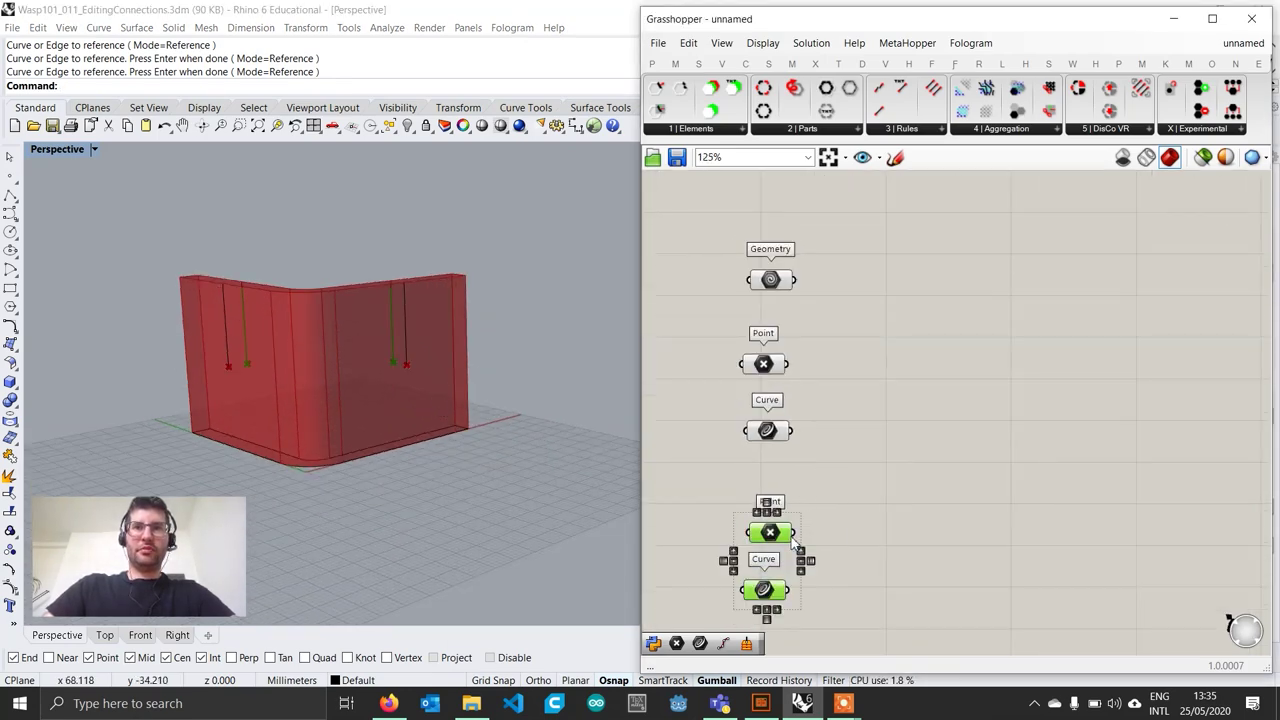
{"action": "left_click", "coordinate": [882, 497]}
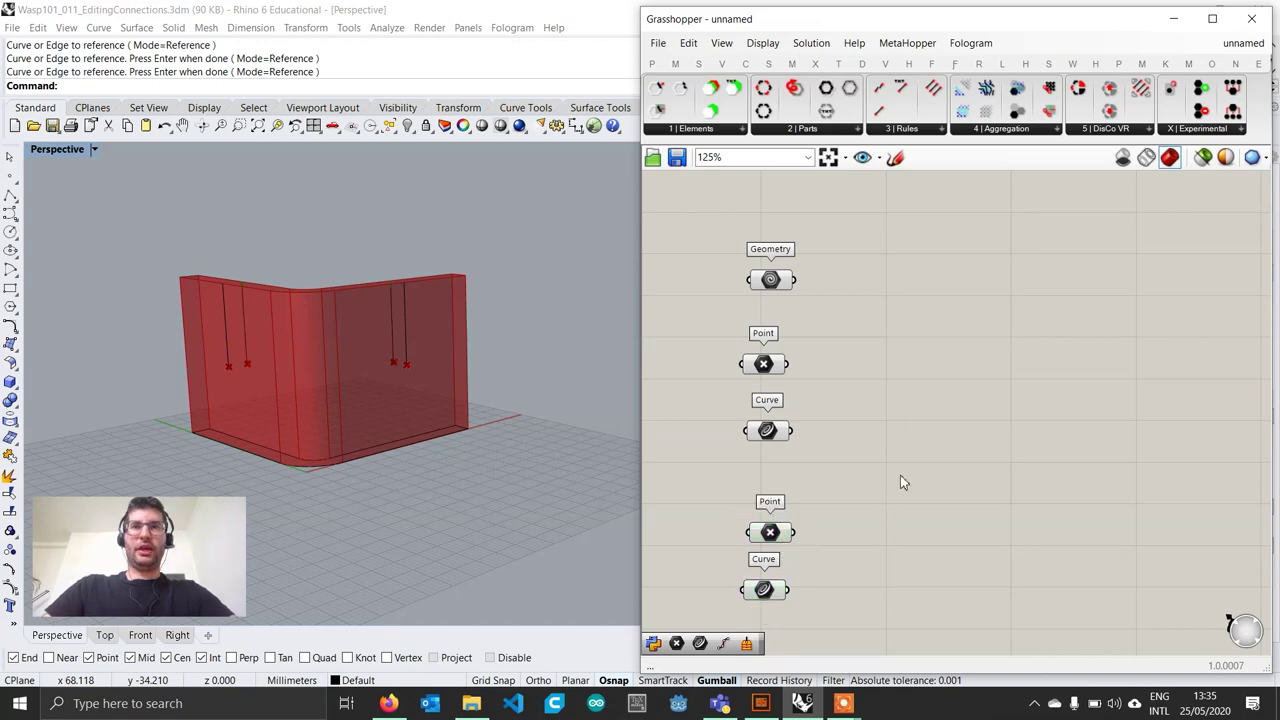
Step: Add a Wasp_Basic Part component and feed its NAME input from a new text panel reading L
{"action": "right_click_drag", "start_coordinate": [882, 497], "coordinate": [865, 411]}
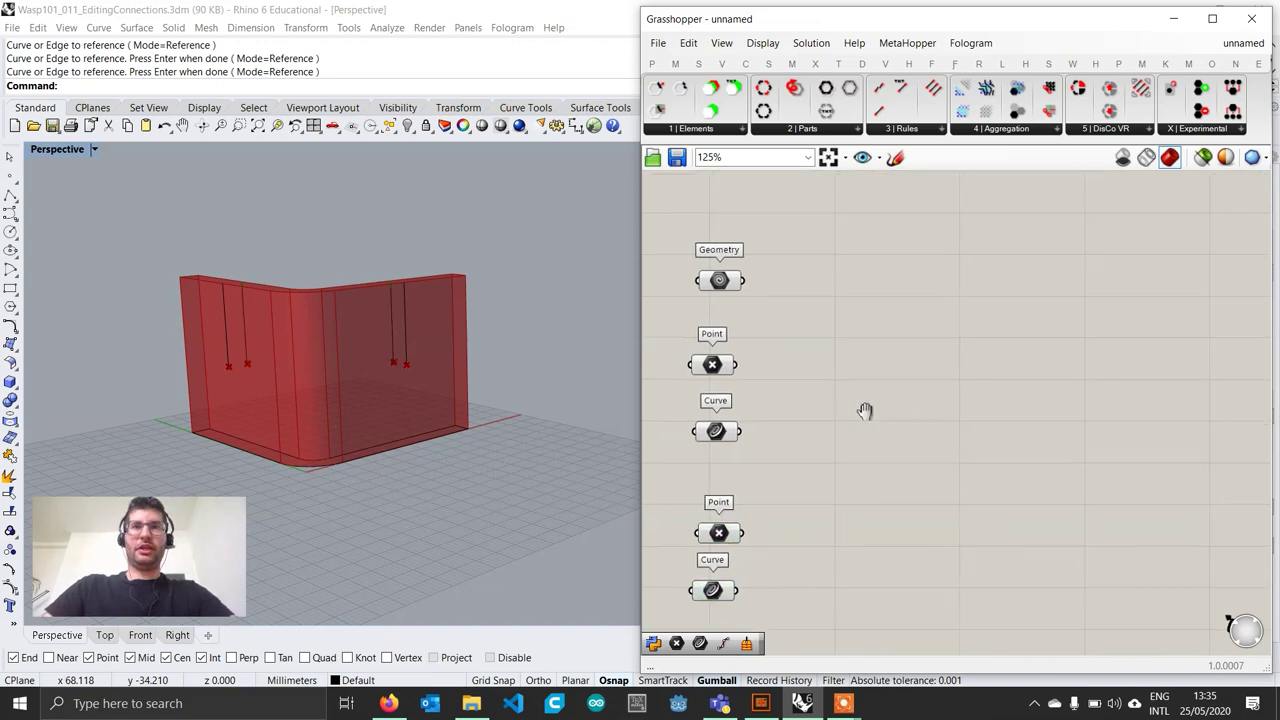
{"action": "left_click", "coordinate": [830, 131]}
{"action": "left_click_drag", "start_coordinate": [770, 181], "coordinate": [1071, 319]}
{"action": "double_click", "coordinate": [928, 250]}
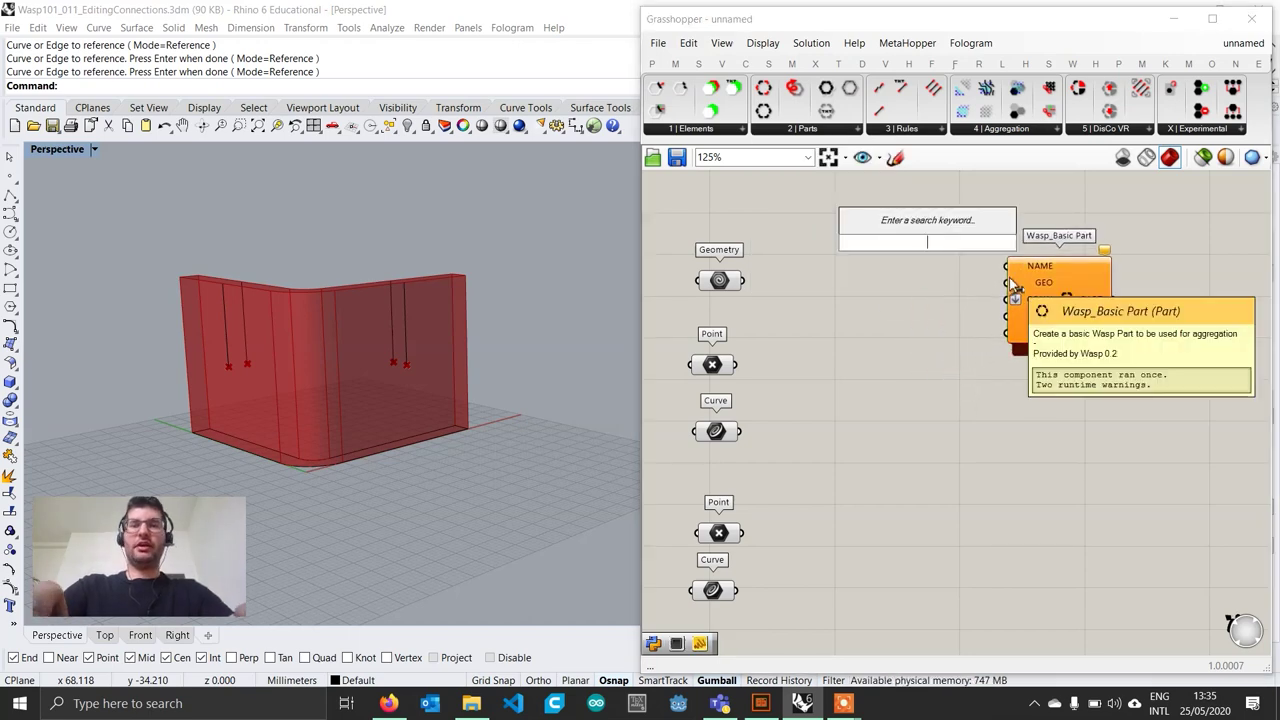
{"action": "type", "text": "\"L"}
{"action": "key", "text": "Return"}
{"action": "left_click_drag", "start_coordinate": [943, 242], "coordinate": [1007, 266]}
{"action": "left_click_drag", "start_coordinate": [939, 240], "coordinate": [958, 240]}
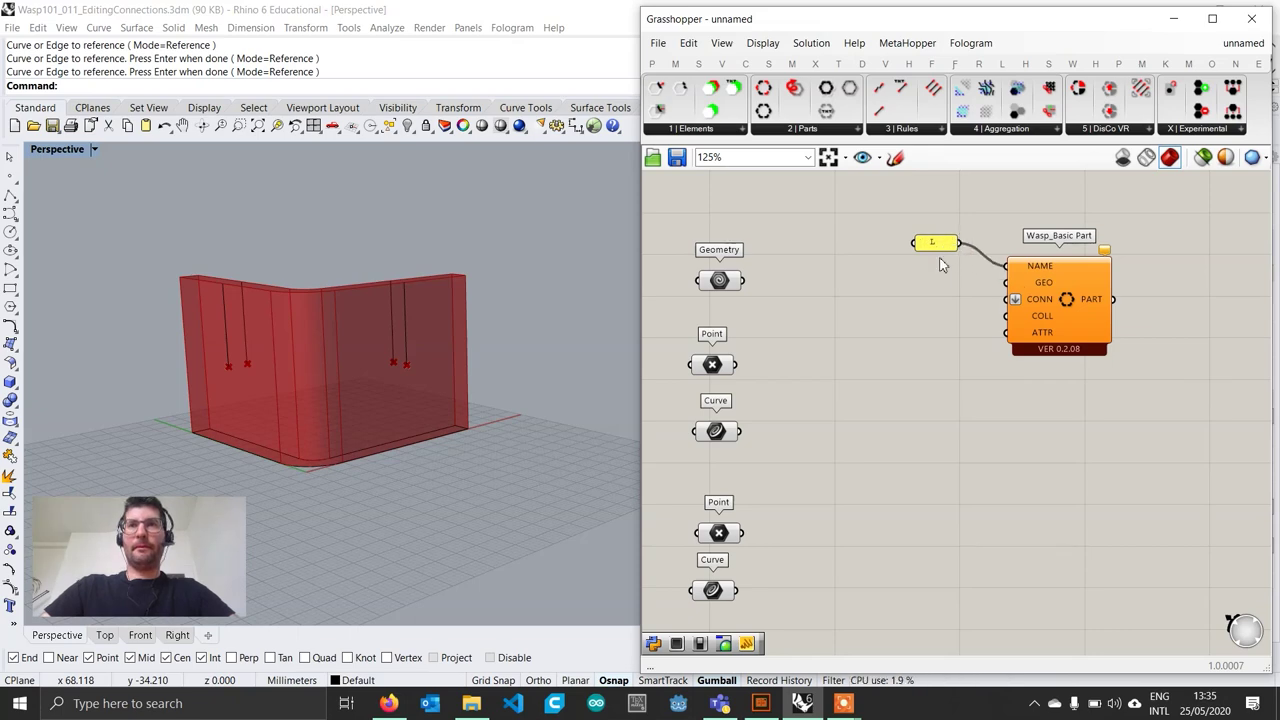
Step: Connect the Geometry parameter to the part's GEO input and move the part and its name panel farther right
{"action": "left_click_drag", "start_coordinate": [744, 280], "coordinate": [1007, 280]}
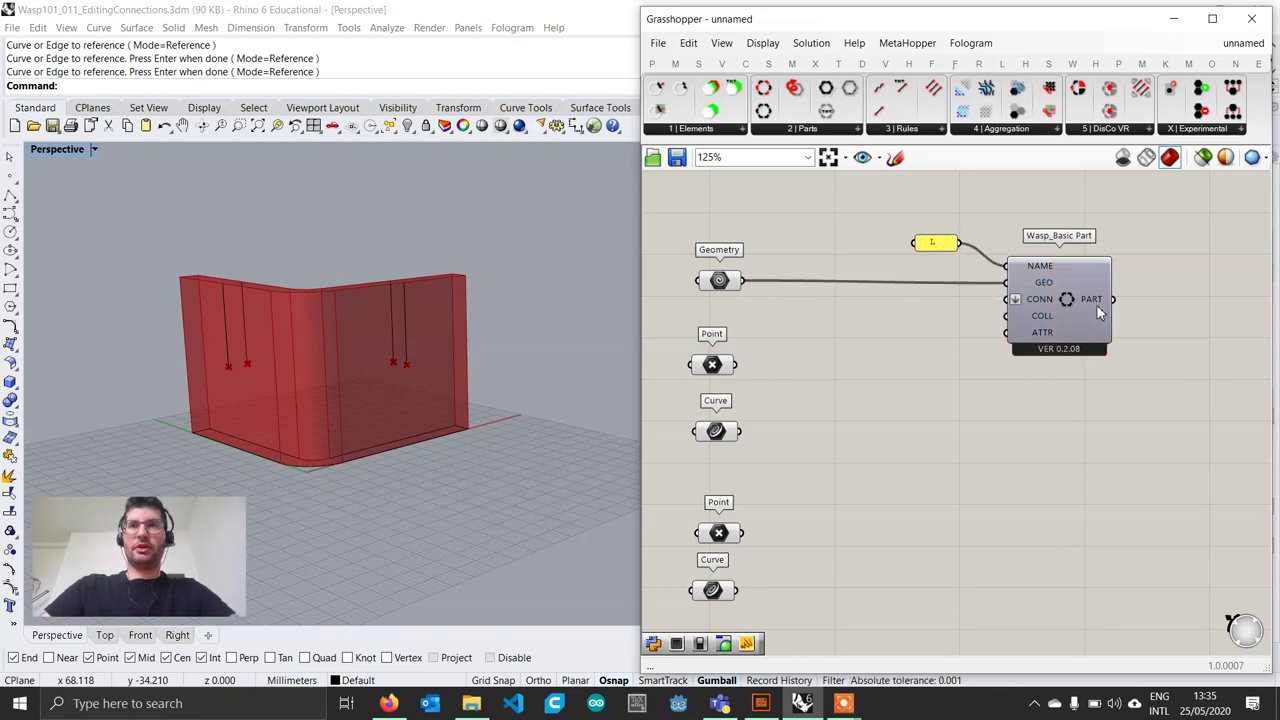
{"action": "left_click_drag", "start_coordinate": [1098, 303], "coordinate": [1183, 307]}
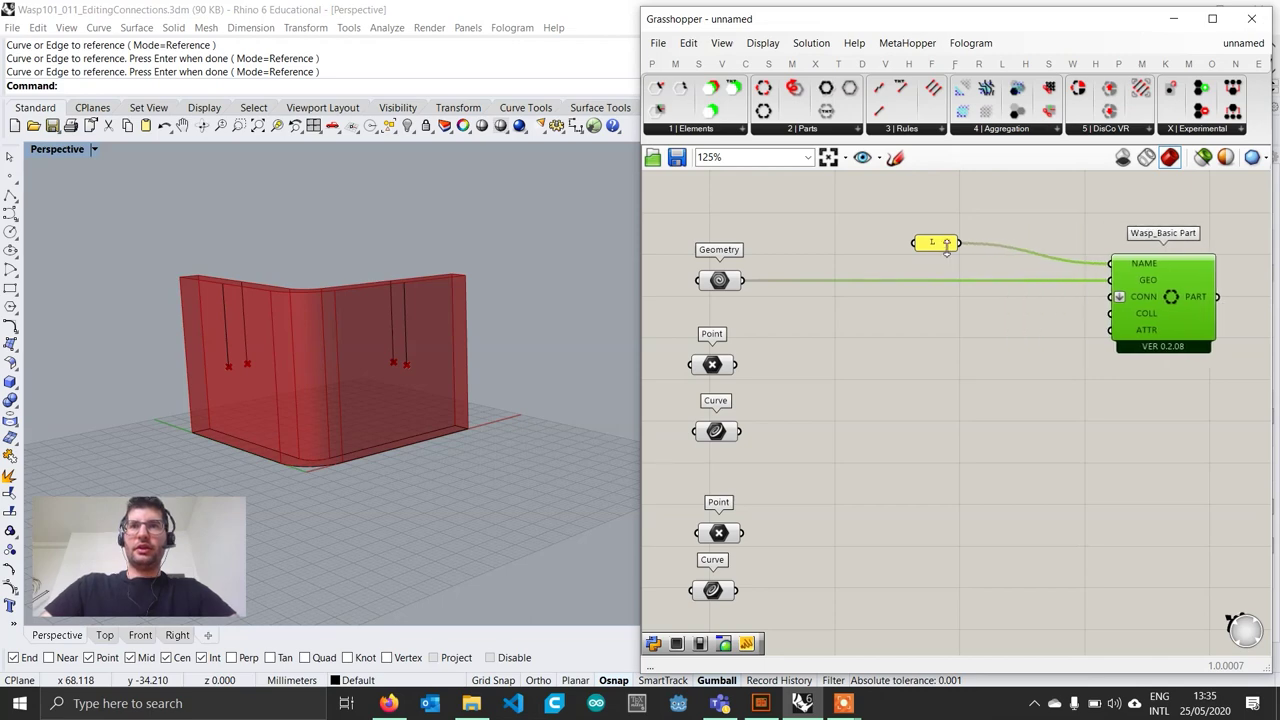
{"action": "left_click_drag", "start_coordinate": [935, 247], "coordinate": [1066, 255]}
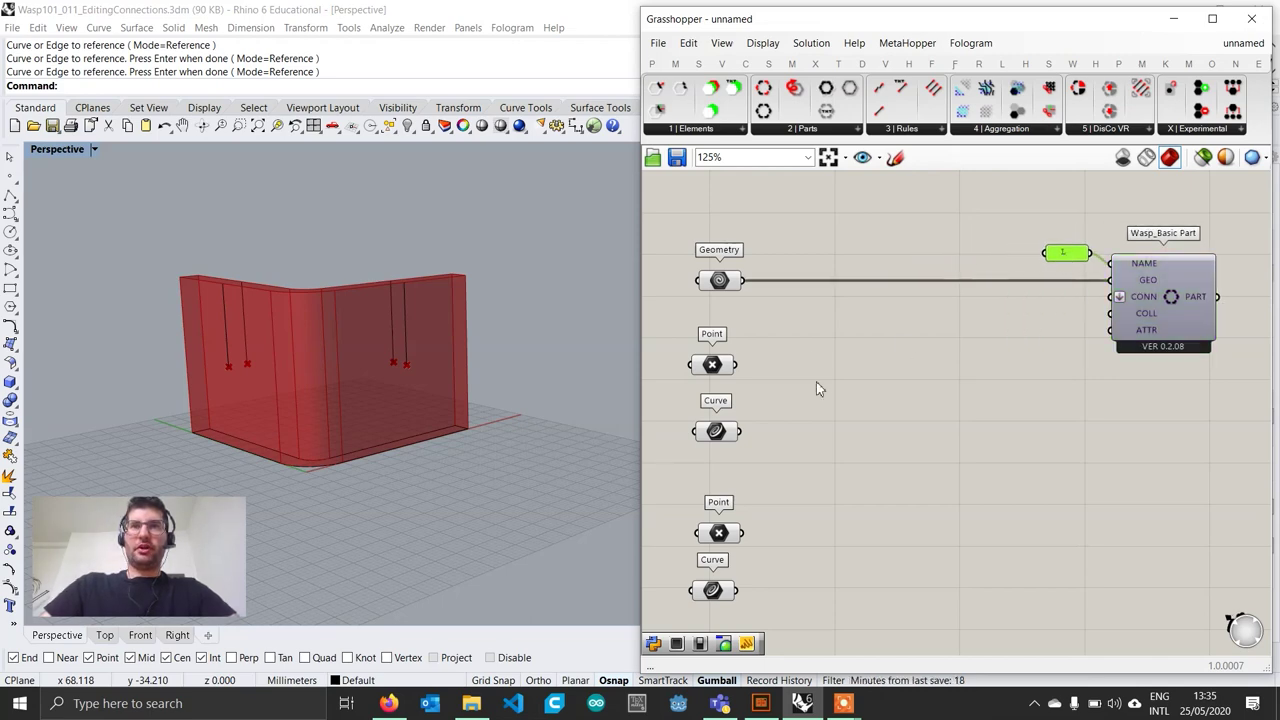
Step: Add a Wasp_Connection From Direction component and wire Geometry, the first Point and the first Curve into GEO, CEN and UP
{"action": "left_click", "coordinate": [699, 130]}
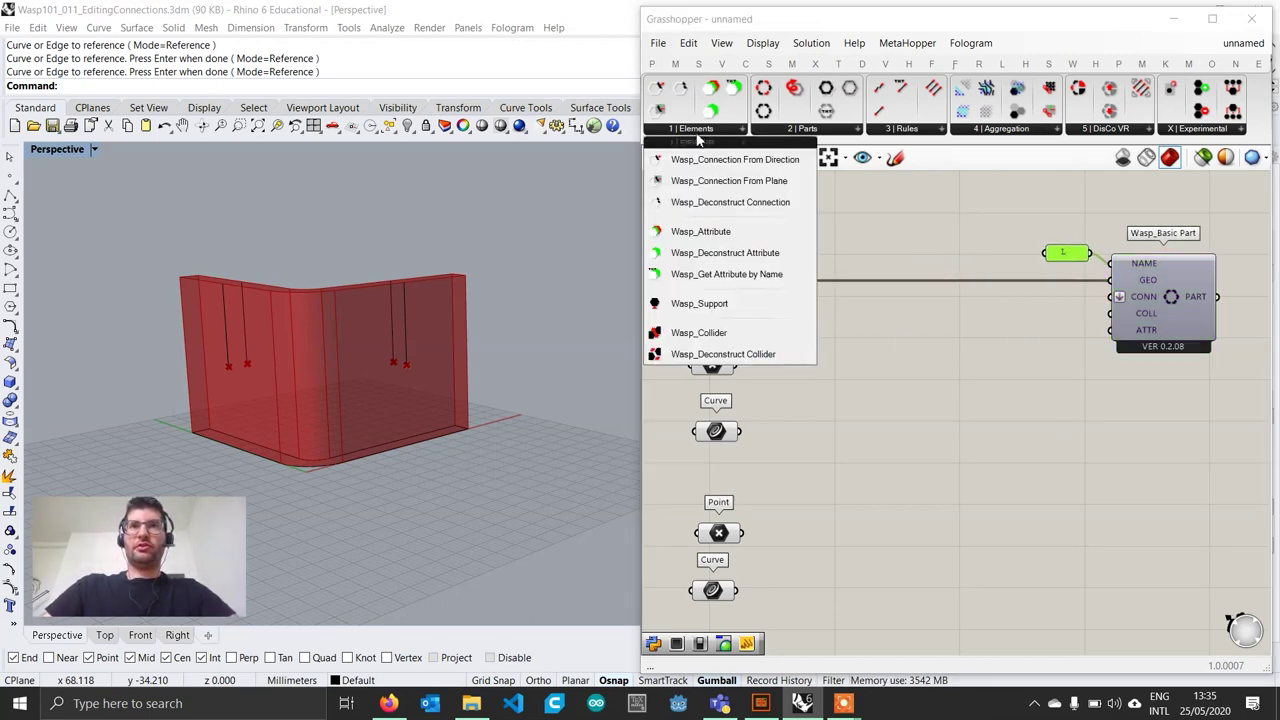
{"action": "left_click", "coordinate": [720, 160]}
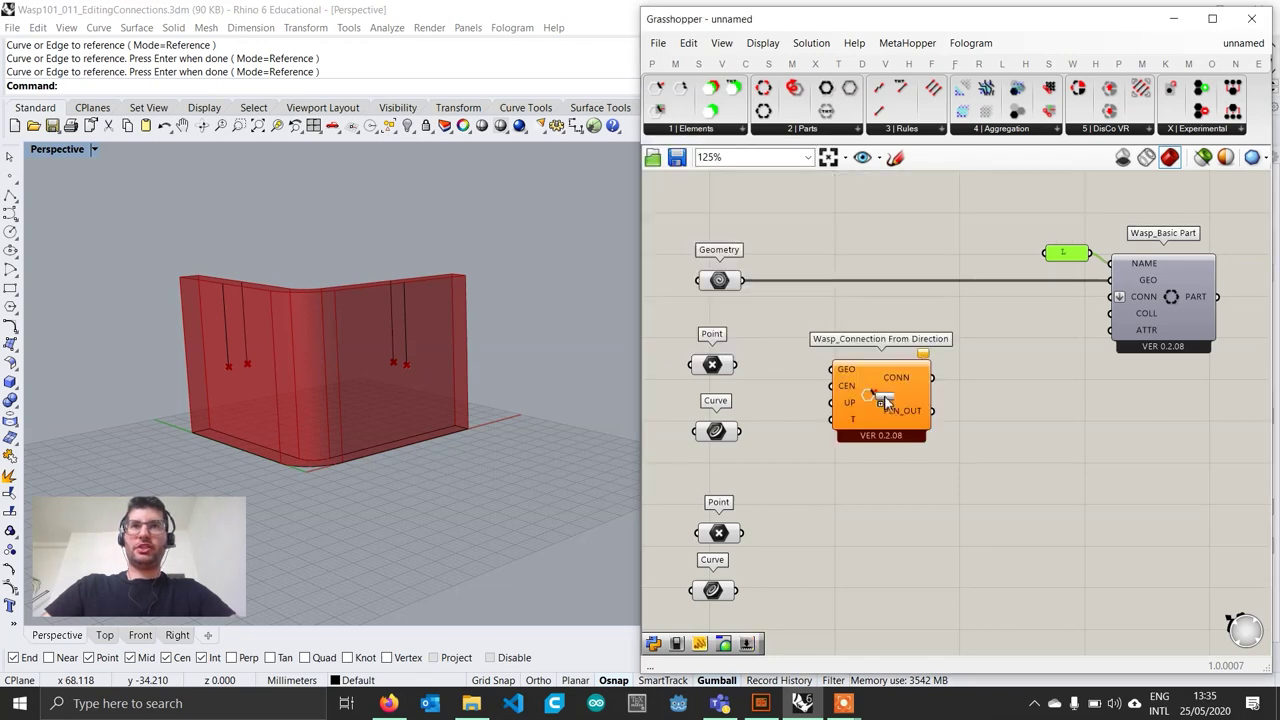
{"action": "left_click", "coordinate": [898, 395]}
{"action": "left_click_drag", "start_coordinate": [740, 281], "coordinate": [830, 366]}
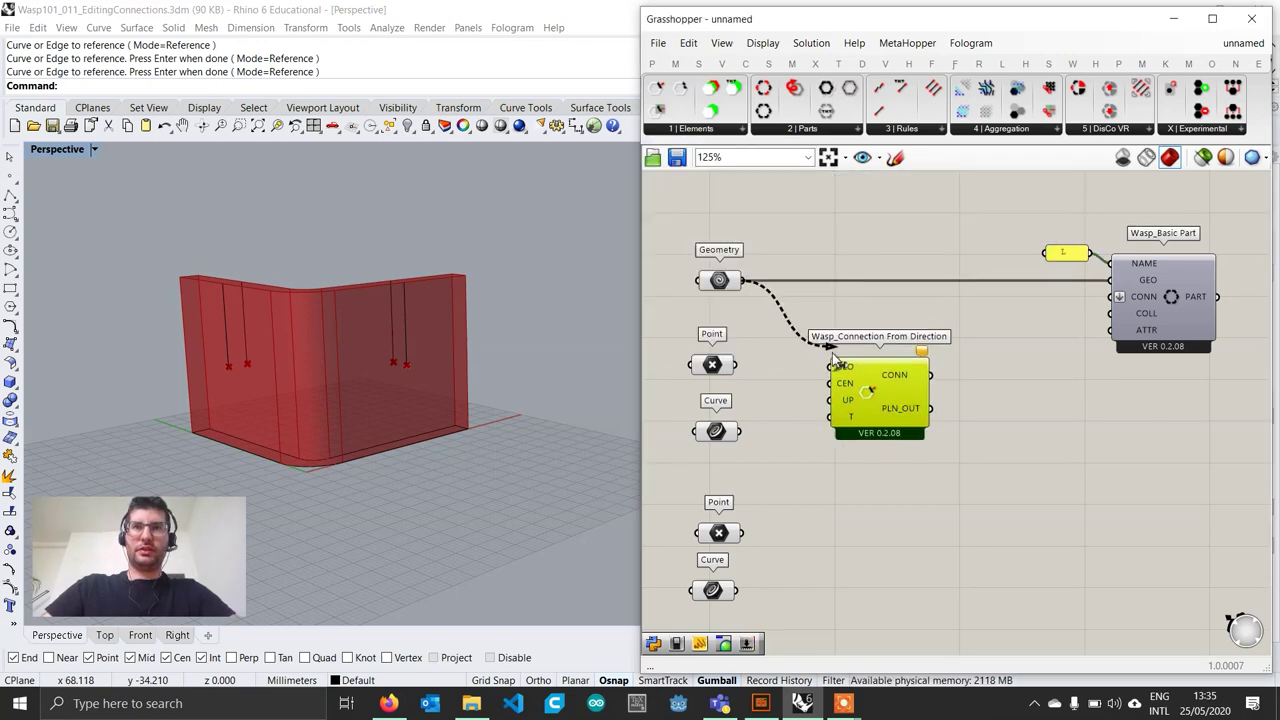
{"action": "left_click_drag", "start_coordinate": [737, 365], "coordinate": [830, 383]}
{"action": "left_click_drag", "start_coordinate": [740, 431], "coordinate": [830, 399]}
{"action": "left_click_drag", "start_coordinate": [908, 415], "coordinate": [903, 403]}
Step: Move the second Point and Curve pair farther down and the first Curve slightly up to make room between them
{"action": "right_click_drag", "start_coordinate": [816, 468], "coordinate": [834, 442]}
{"action": "left_click_drag", "start_coordinate": [815, 603], "coordinate": [737, 545]}
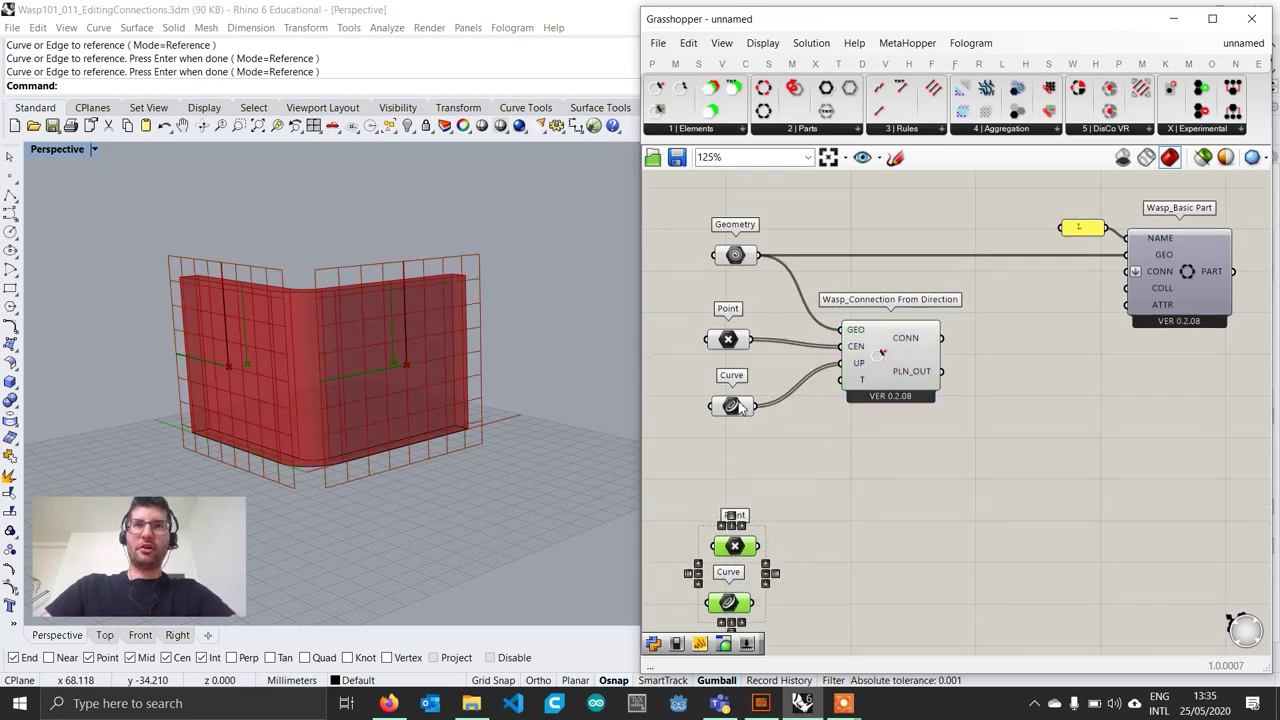
{"action": "left_click_drag", "start_coordinate": [740, 405], "coordinate": [740, 394]}
Step: Add a text panel reading OUTER below the first Curve and connect it to the connection component's T input
{"action": "double_click", "coordinate": [735, 445]}
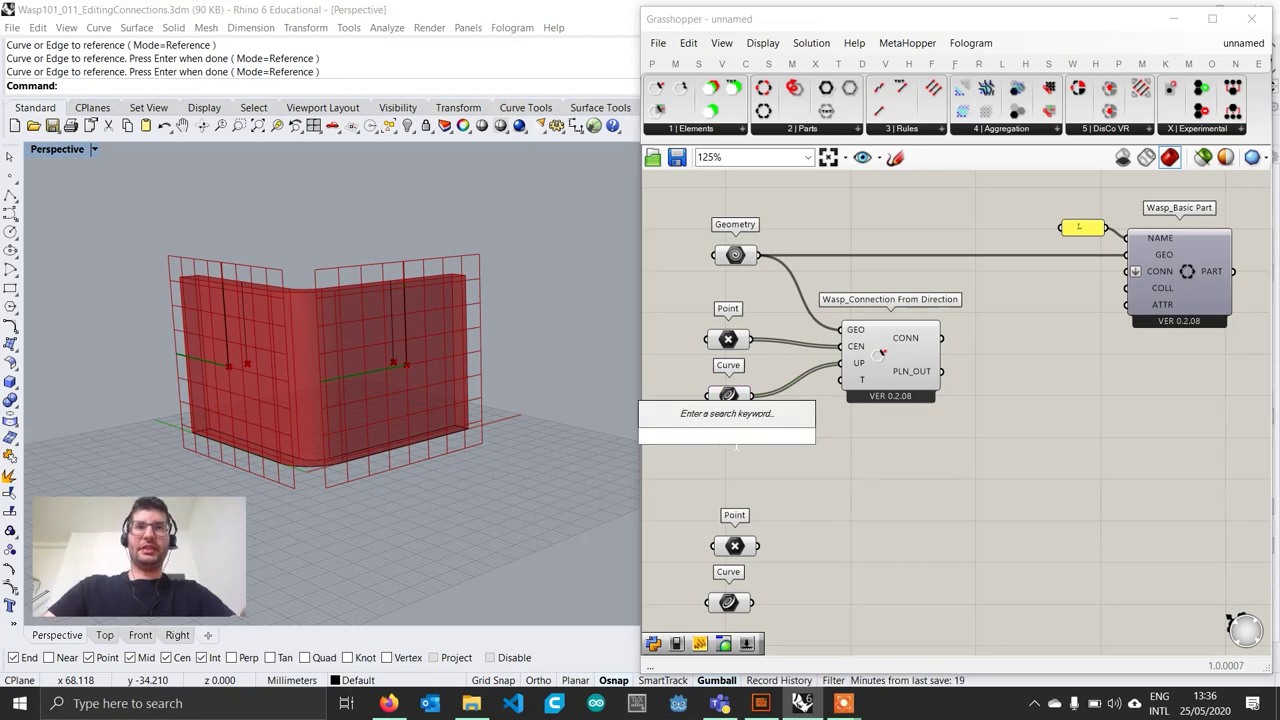
{"action": "type", "text": "OUTER"}
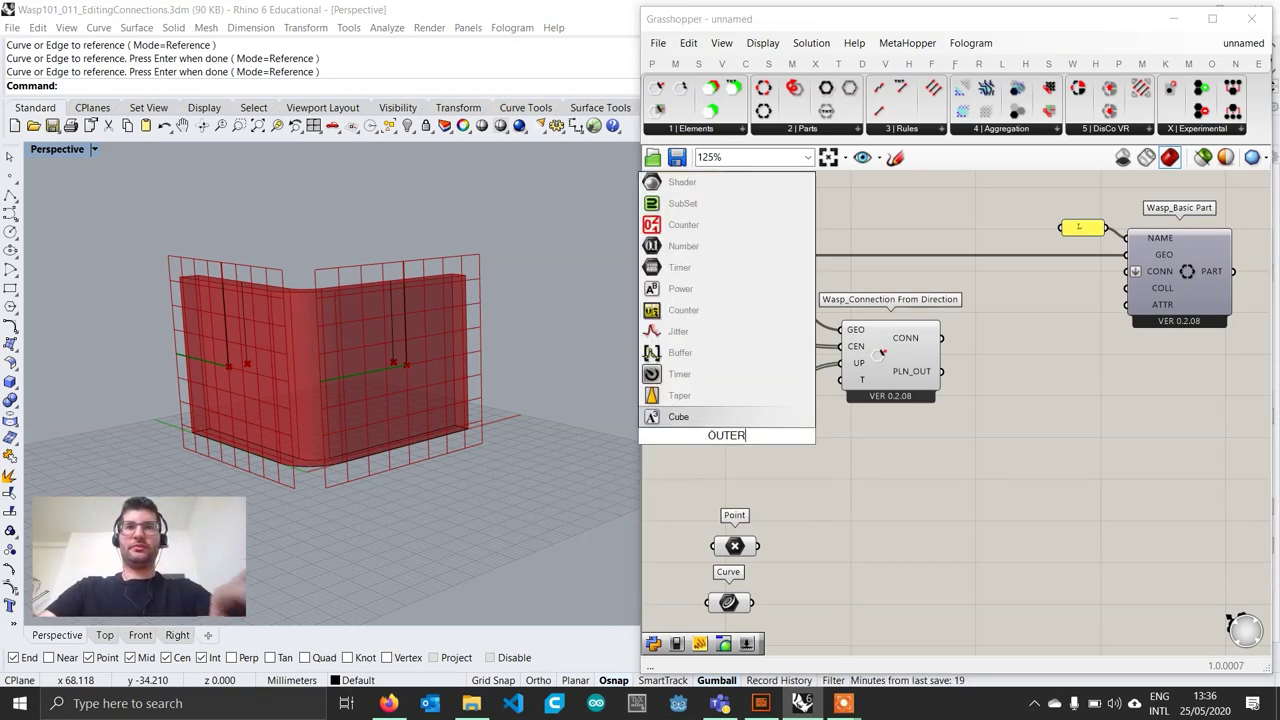
{"action": "key", "text": "BackSpace"}
{"action": "key", "text": "BackSpace"}
{"action": "key", "text": "BackSpace"}
{"action": "type", "text": "\""}
{"action": "key", "text": "Return"}
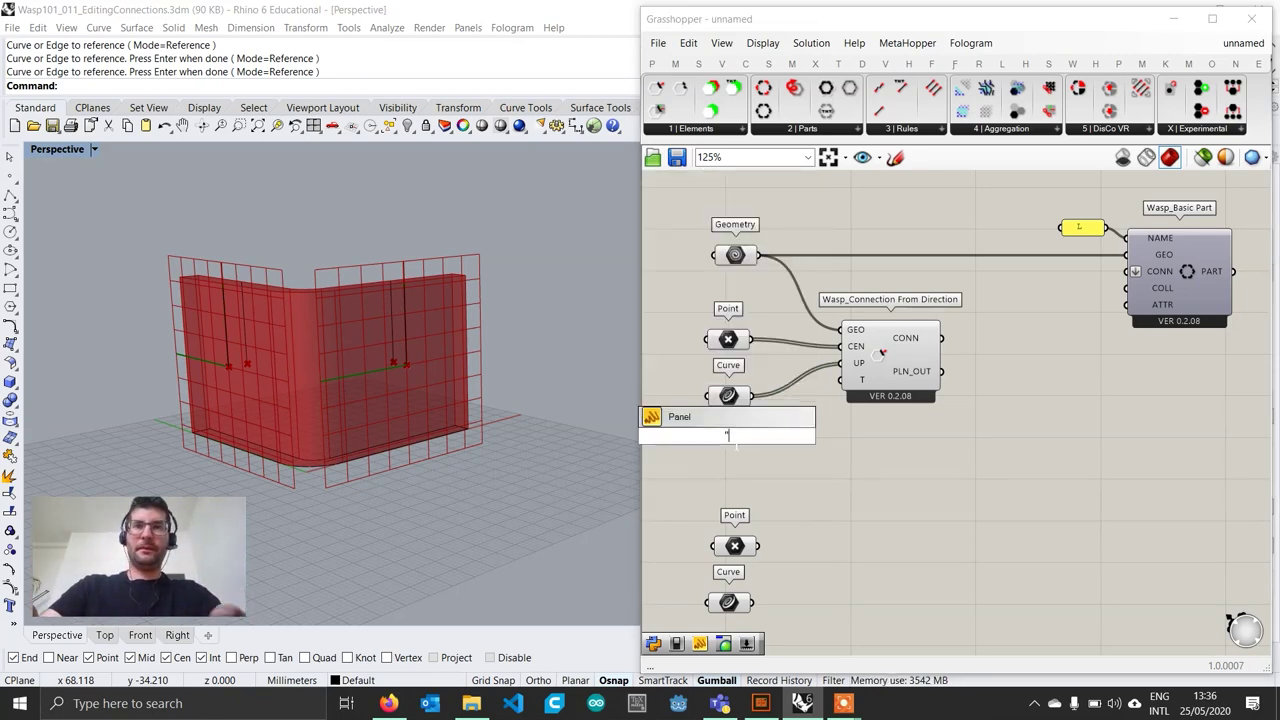
{"action": "type", "text": "OUTER"}
{"action": "key", "text": "Return"}
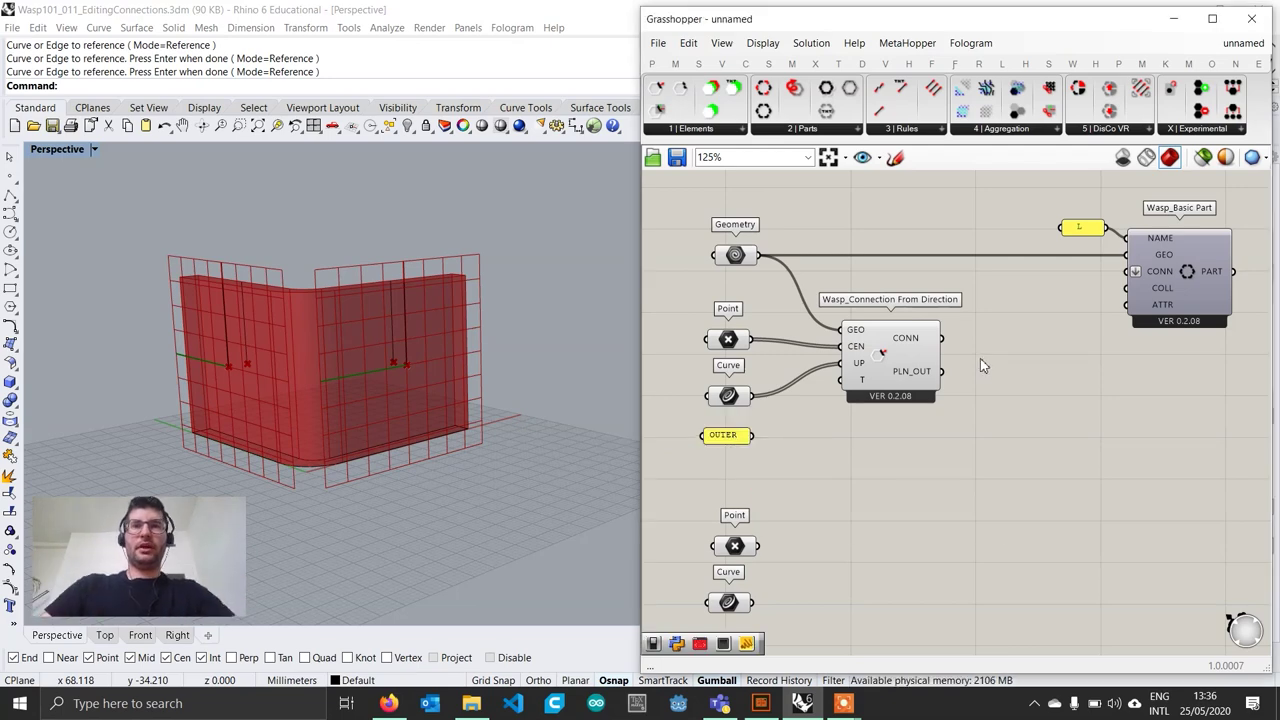
{"action": "left_click_drag", "start_coordinate": [752, 436], "coordinate": [842, 379]}
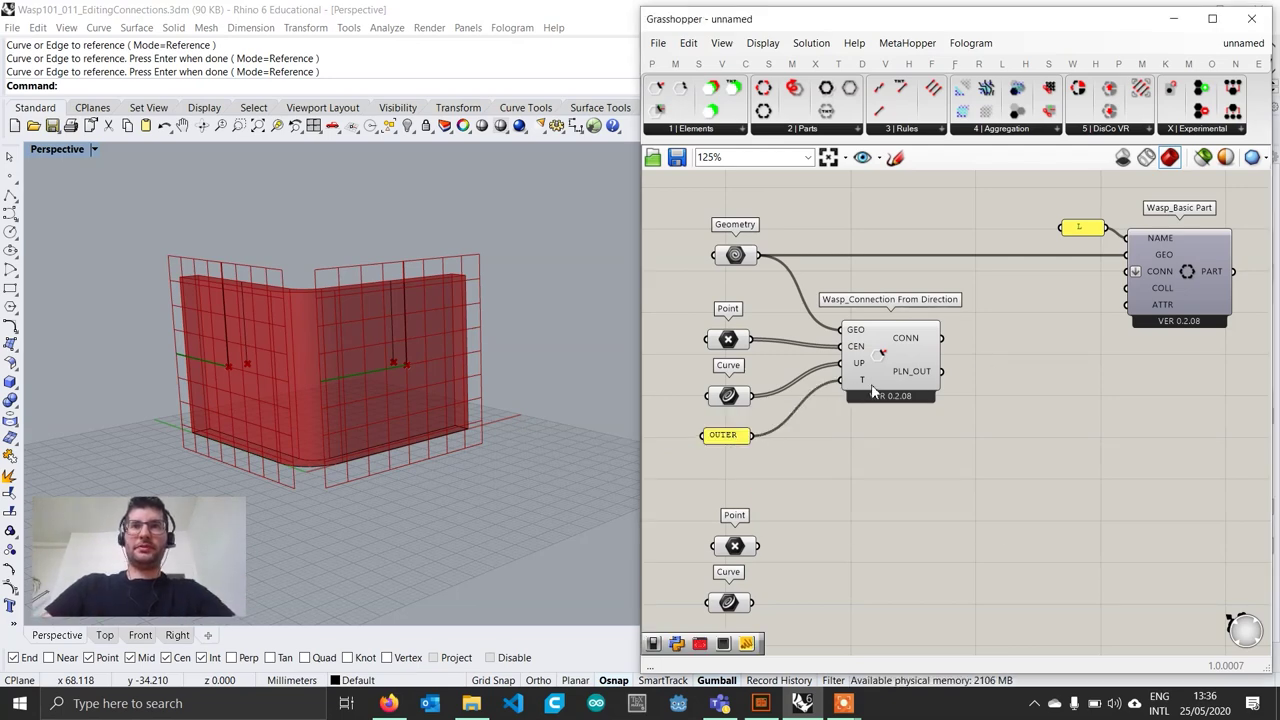
Step: Place a second Wasp_Connection From Direction below the first and wire Geometry, the second Point and the second Curve into it
{"action": "scroll", "coordinate": [875, 395], "scroll_direction": "down", "scroll_amount": 2}
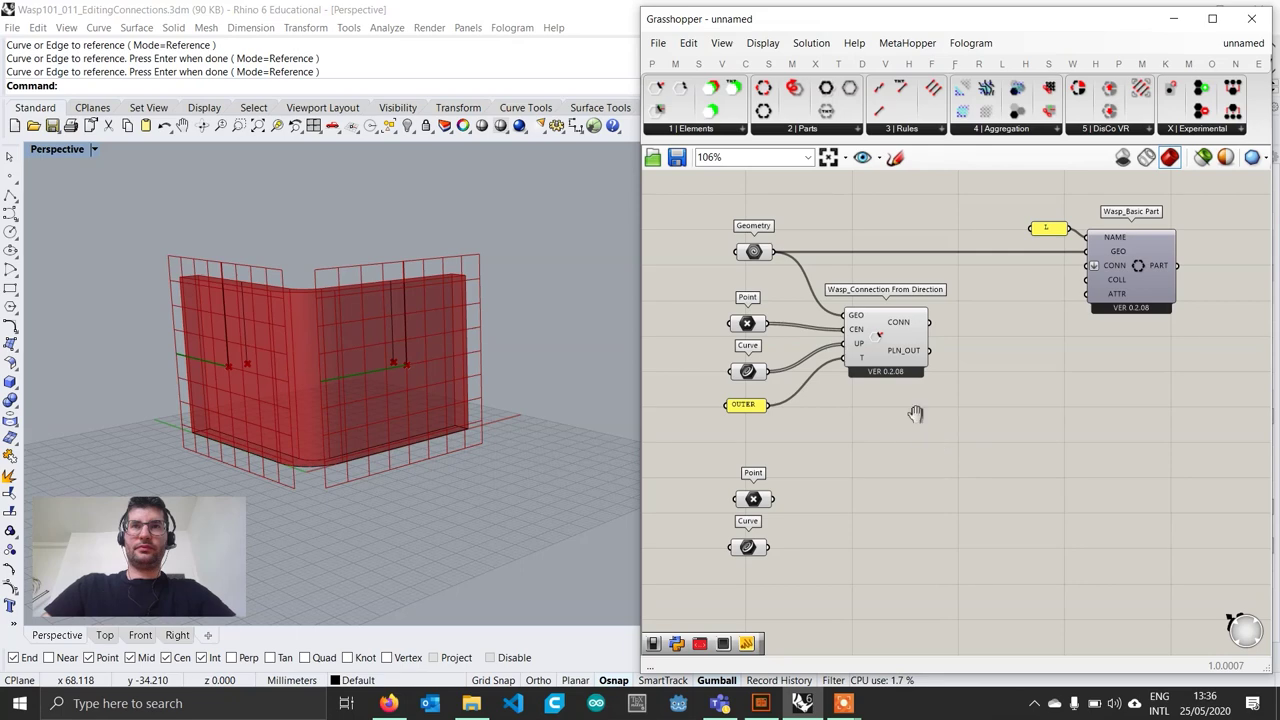
{"action": "right_click_drag", "start_coordinate": [915, 413], "coordinate": [910, 402]}
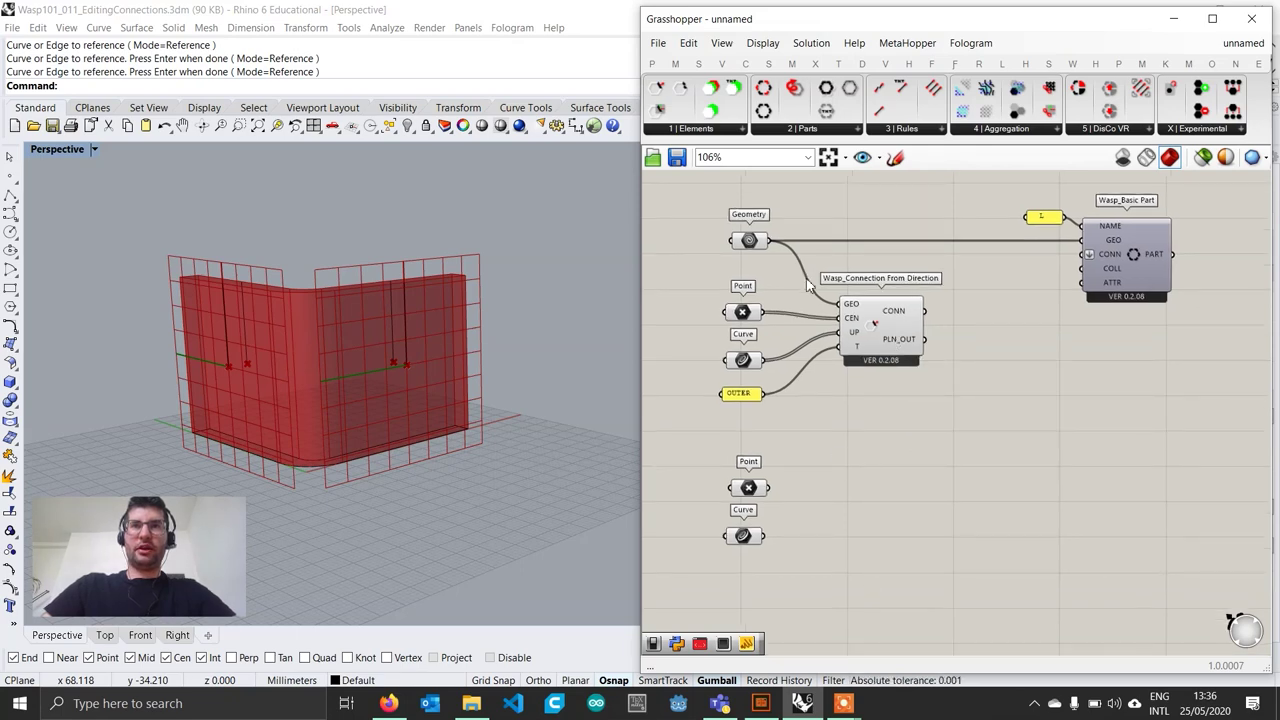
{"action": "key", "text": "ctrl+v"}
{"action": "left_click_drag", "start_coordinate": [890, 515], "coordinate": [887, 501]}
{"action": "left_click_drag", "start_coordinate": [769, 240], "coordinate": [850, 475]}
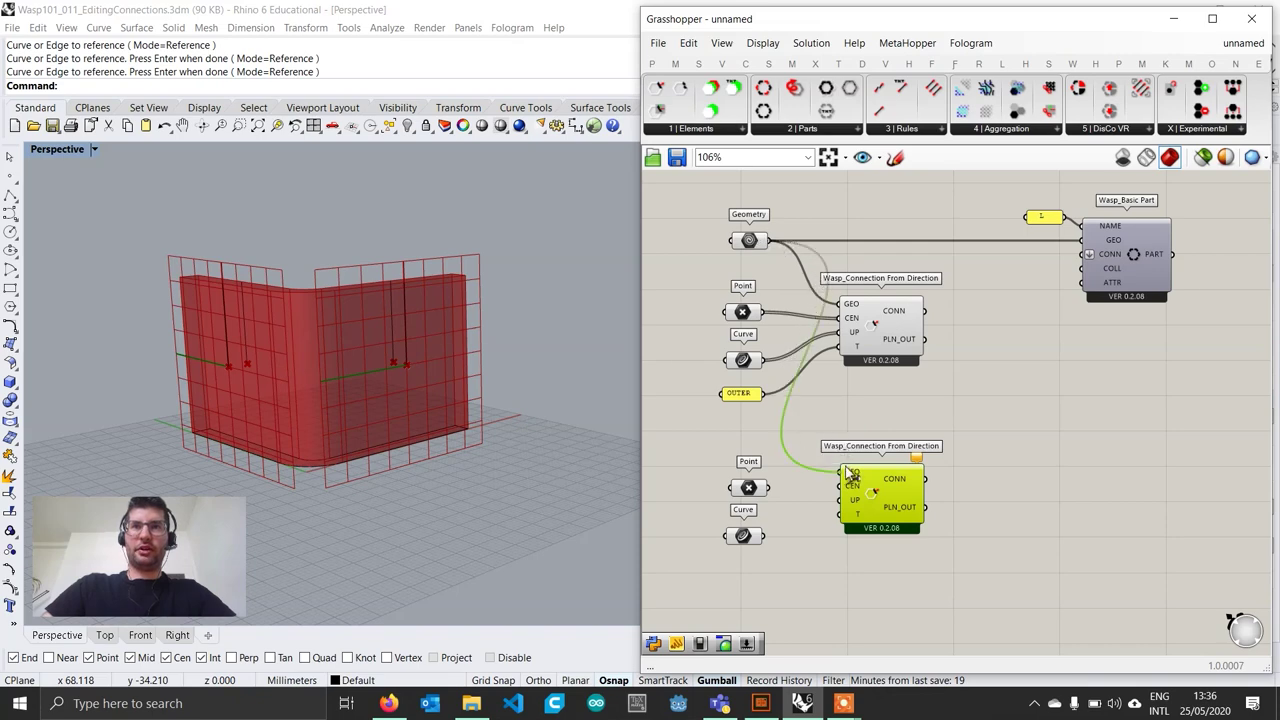
{"action": "left_click_drag", "start_coordinate": [770, 487], "coordinate": [840, 499]}
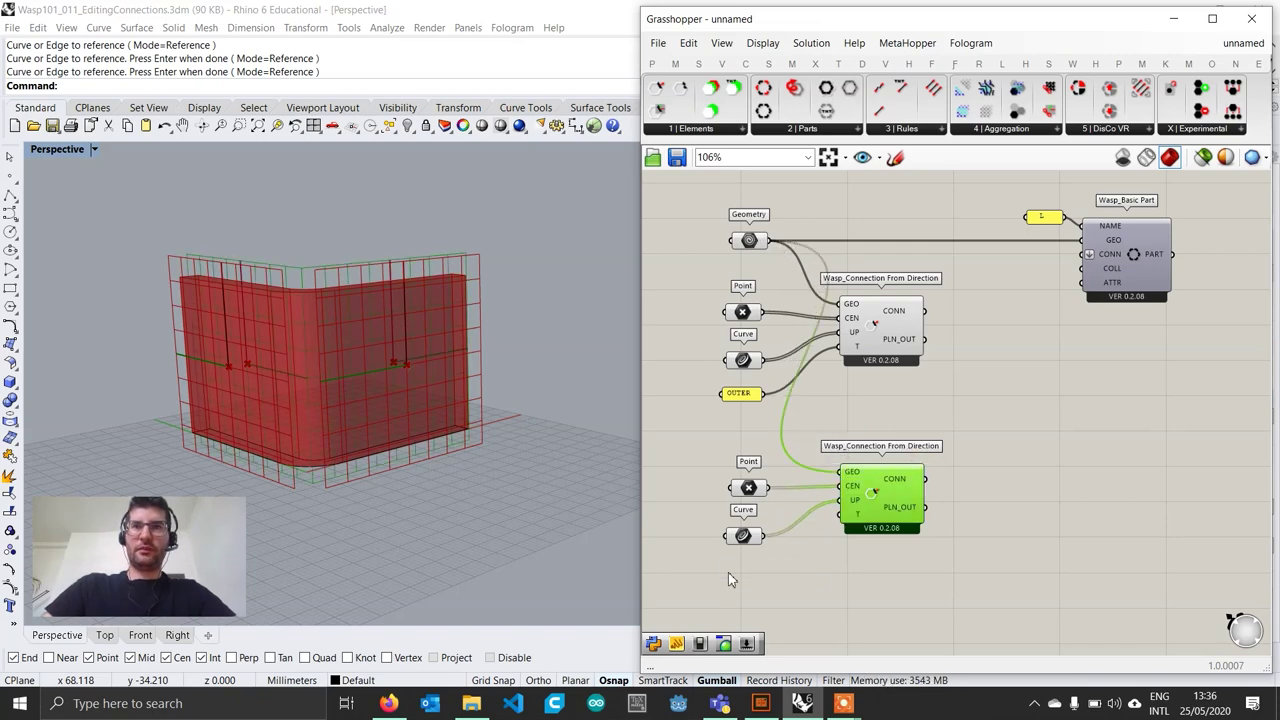
Step: Add a text panel reading INNER below the second Curve and connect it to the second connection component's T input
{"action": "double_click", "coordinate": [728, 566]}
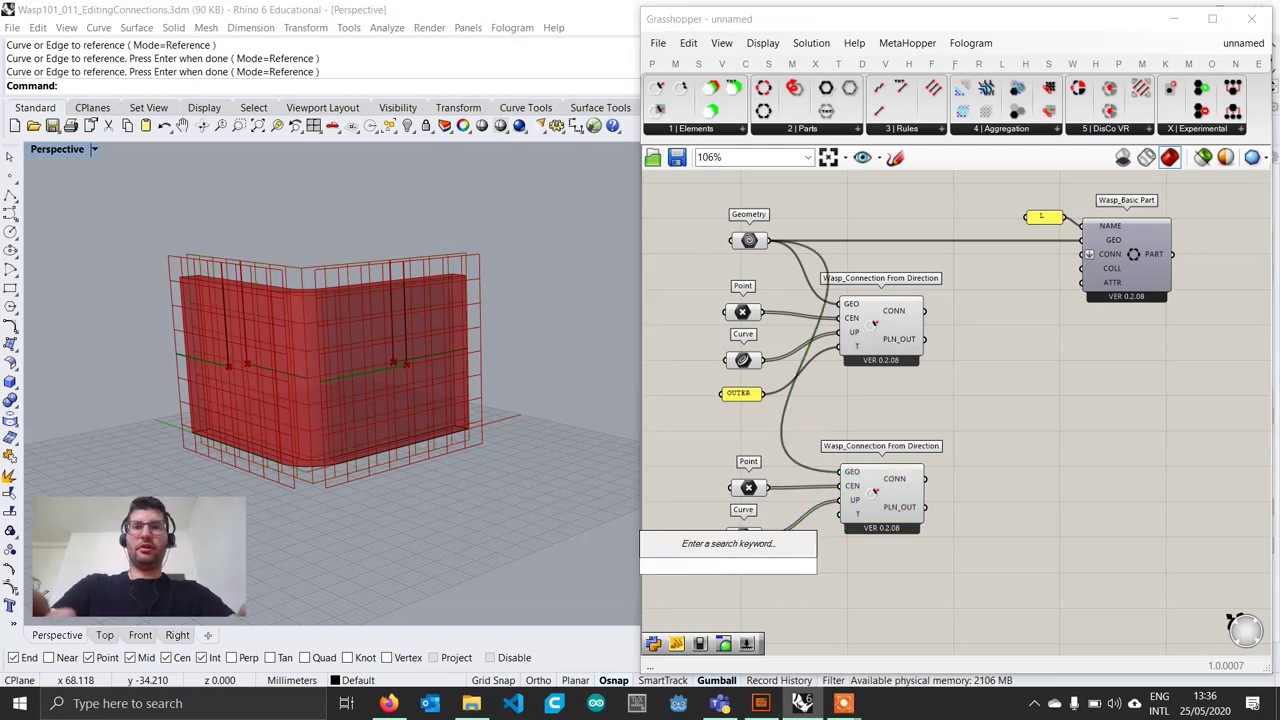
{"action": "type", "text": "\"INNER"}
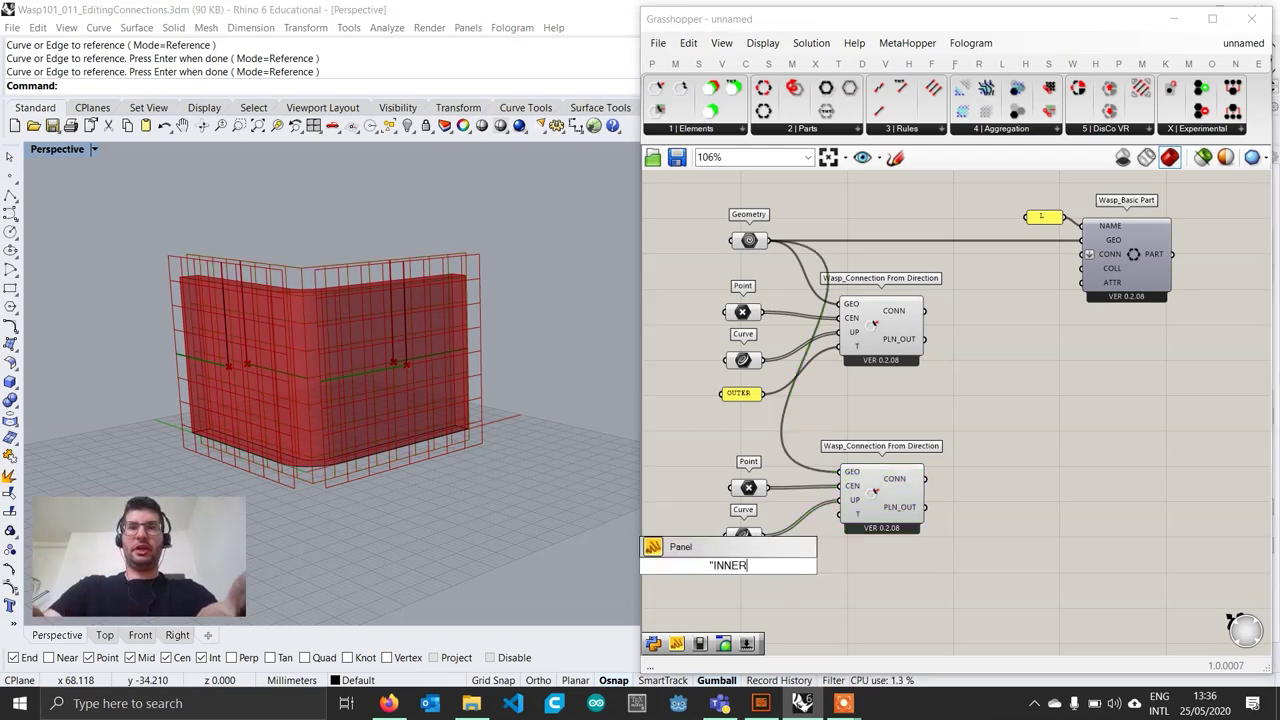
{"action": "key", "text": "Return"}
{"action": "mouse_move", "coordinate": [750, 565]}
{"action": "left_mouse_down"}
{"action": "mouse_move", "coordinate": [835, 545]}
{"action": "mouse_move", "coordinate": [842, 514]}
{"action": "mouse_move", "coordinate": [747, 566]}
{"action": "left_mouse_up"}
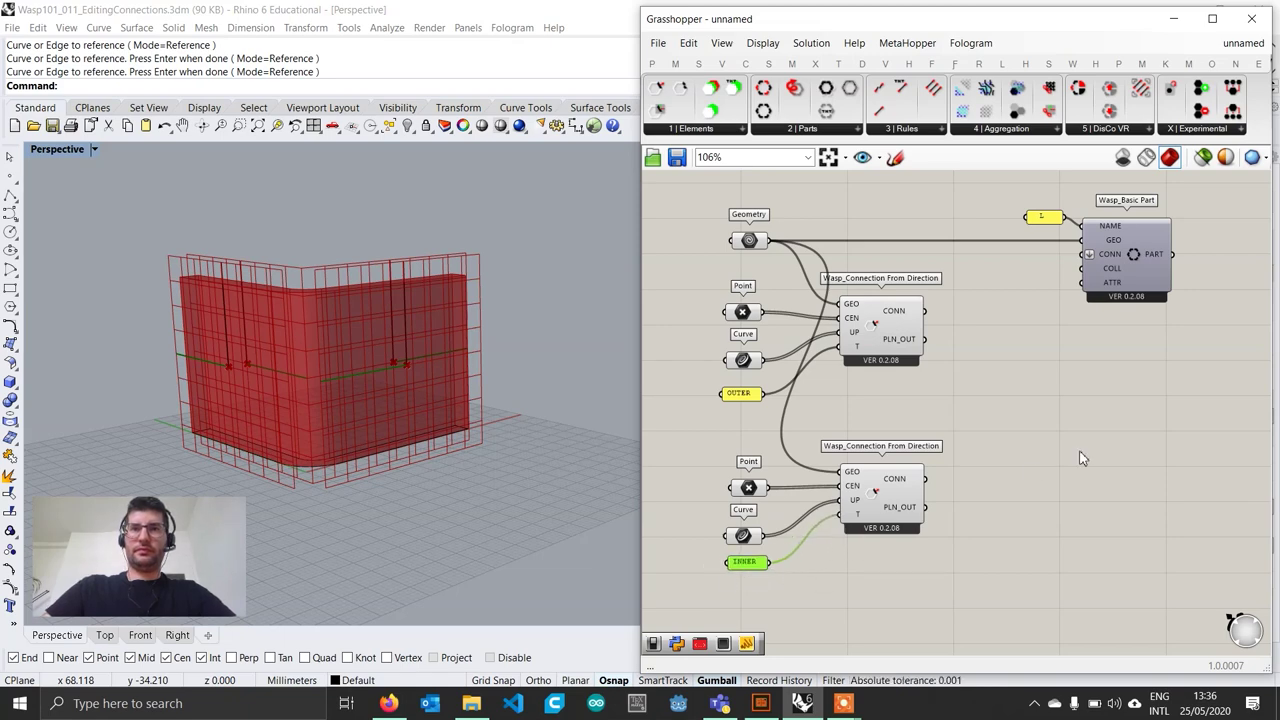
Step: Shift the Wasp_Basic Part and its name panel right to free space beside the connection components
{"action": "right_click_drag", "start_coordinate": [1026, 474], "coordinate": [980, 484]}
{"action": "left_click_drag", "start_coordinate": [1065, 288], "coordinate": [1133, 288]}
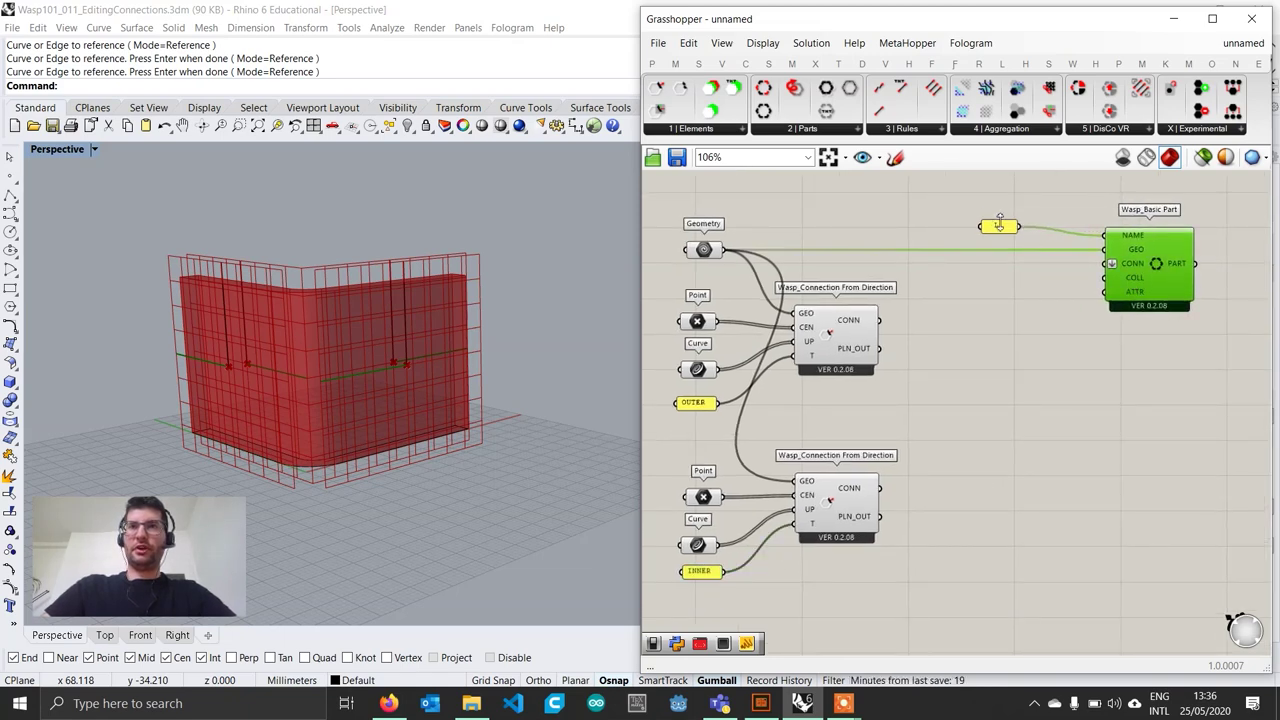
{"action": "left_click_drag", "start_coordinate": [1003, 231], "coordinate": [1069, 229]}
Step: Merge the CONN outputs of both connection components and feed the merged result into the Wasp_Basic Part's CONN input
{"action": "double_click", "coordinate": [978, 445]}
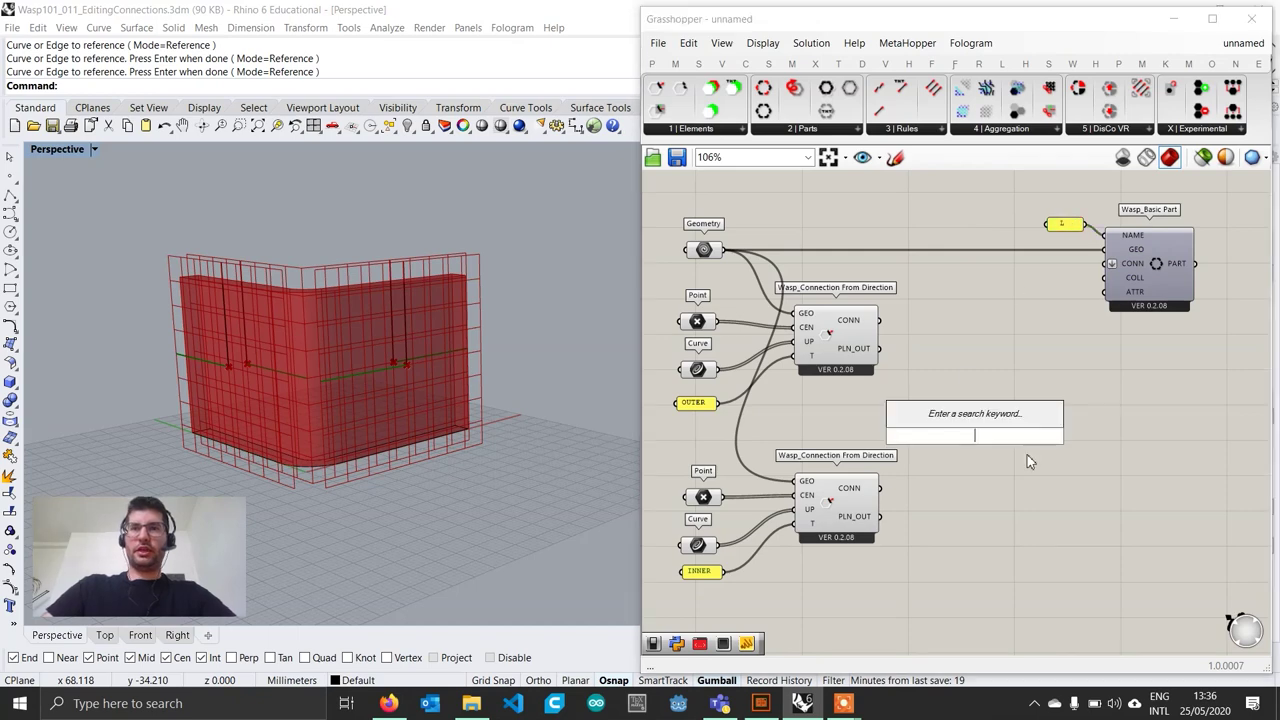
{"action": "type", "text": "merge"}
{"action": "key", "text": "Return"}
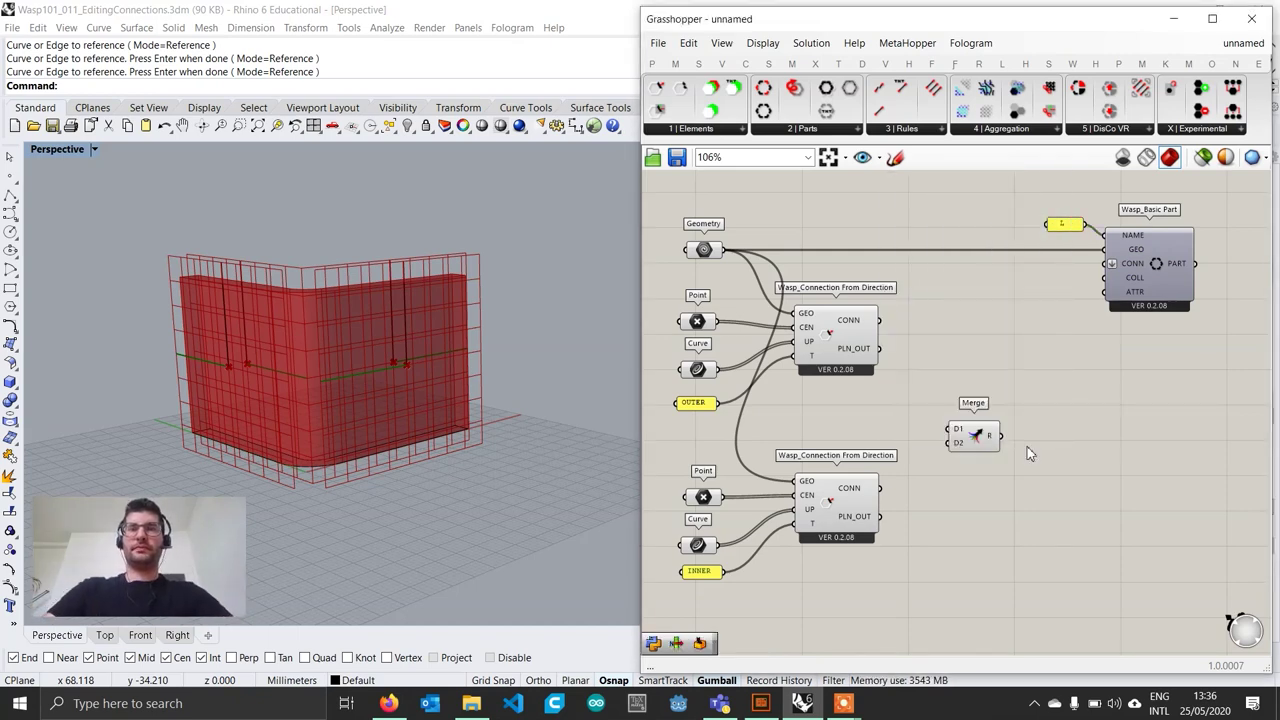
{"action": "left_click_drag", "start_coordinate": [882, 321], "coordinate": [948, 429]}
{"action": "left_click_drag", "start_coordinate": [881, 488], "coordinate": [948, 442]}
{"action": "left_click", "coordinate": [980, 440]}
{"action": "scroll", "coordinate": [982, 434], "scroll_direction": "up", "scroll_amount": 4}
{"action": "scroll", "coordinate": [982, 434], "scroll_direction": "down", "scroll_amount": 4}
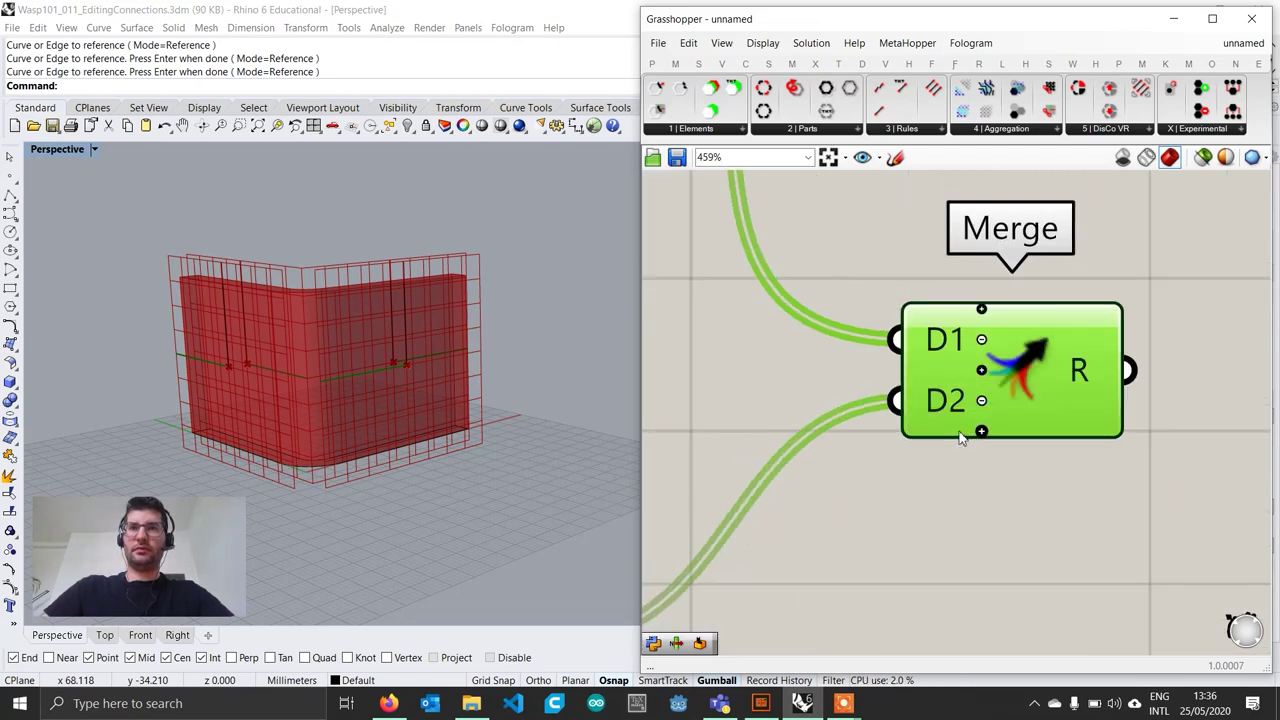
{"action": "left_click_drag", "start_coordinate": [896, 435], "coordinate": [995, 273]}
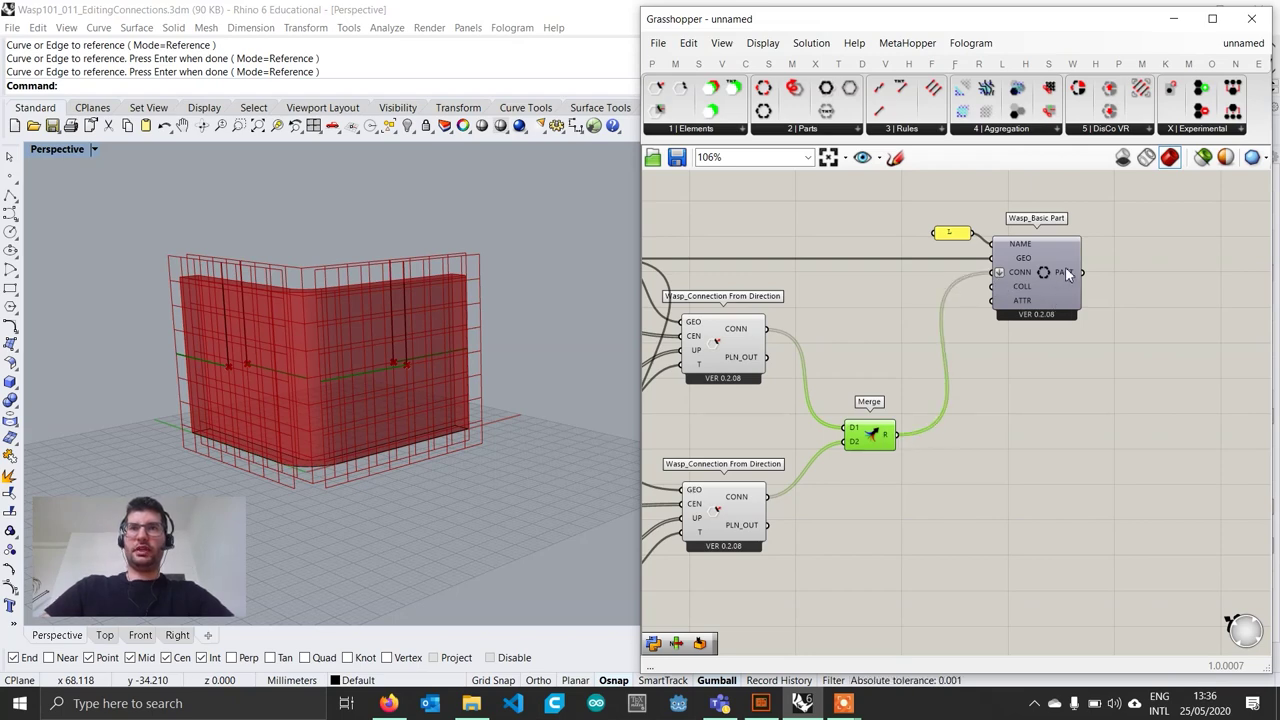
{"action": "scroll", "coordinate": [1064, 271], "scroll_direction": "down", "scroll_amount": 2}
{"action": "right_click_drag", "start_coordinate": [1015, 299], "coordinate": [1015, 352]}
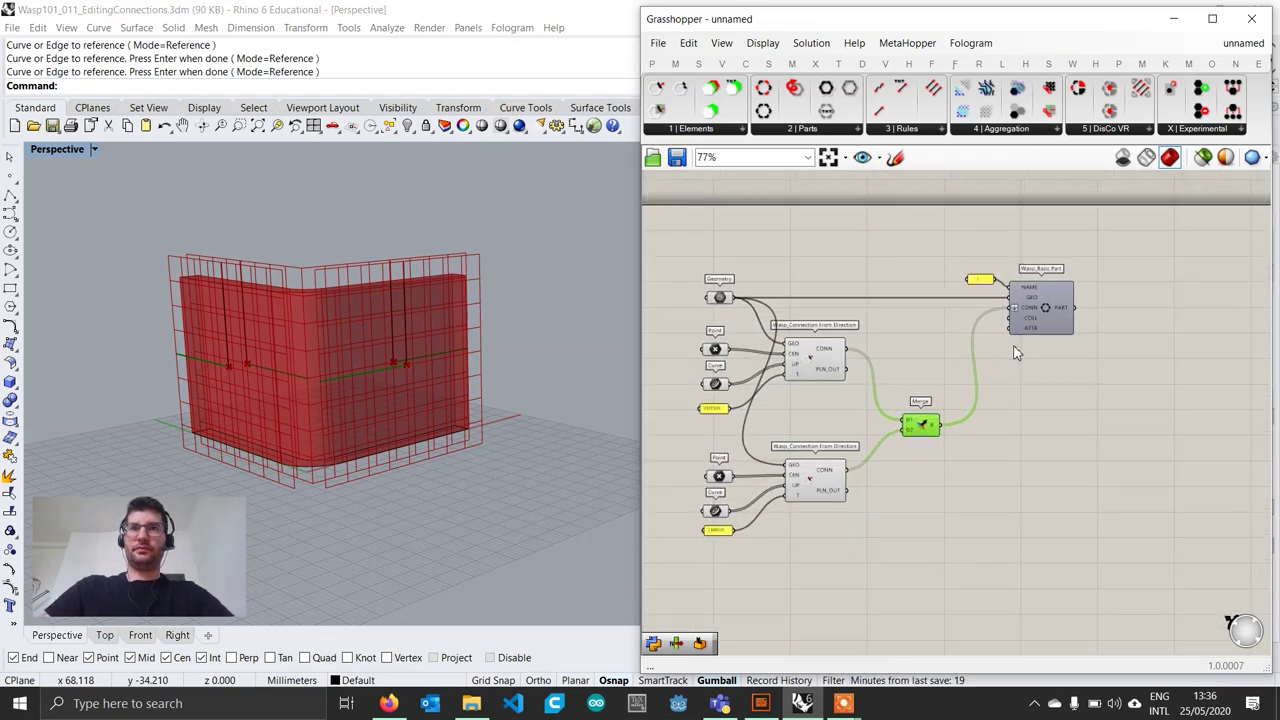
{"action": "scroll", "coordinate": [1030, 355], "scroll_direction": "up", "scroll_amount": 1}
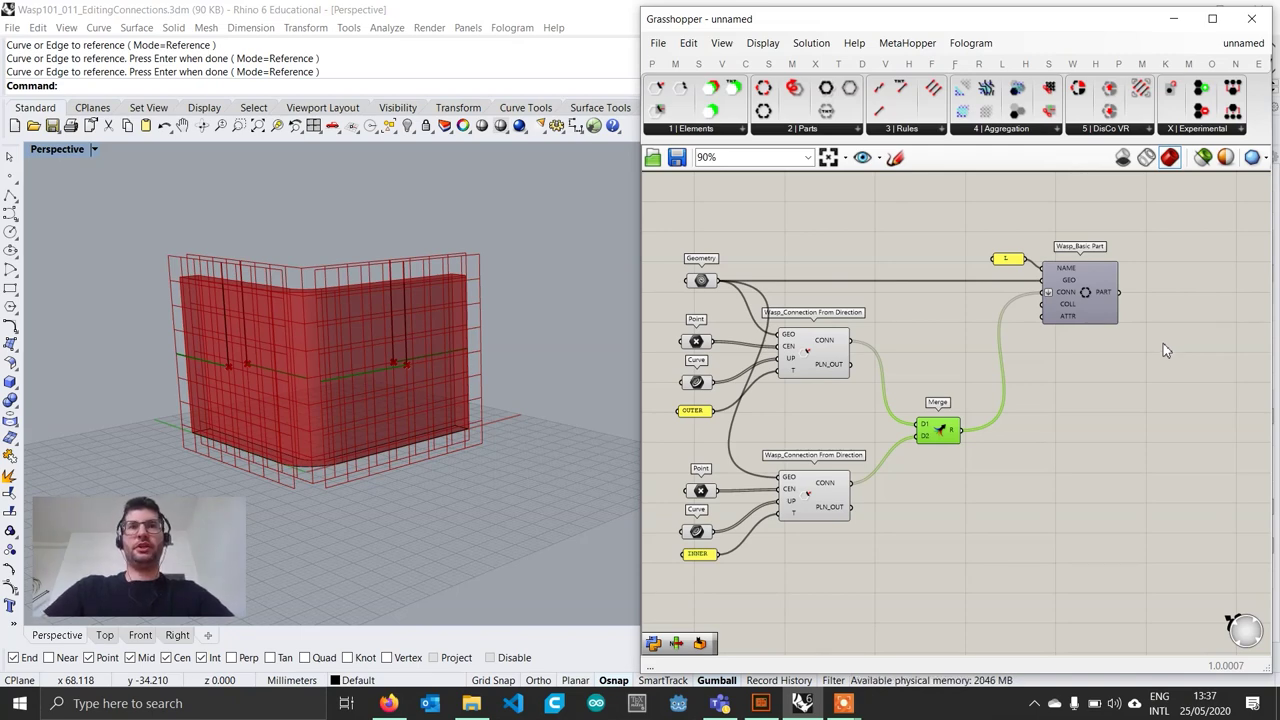
{"action": "scroll", "coordinate": [1163, 343], "scroll_direction": "down", "scroll_amount": 1}
Step: Add a Wasp_Stochastic Aggregation component, connect the basic part's output to its PART input, and position it farther right
{"action": "right_click_drag", "start_coordinate": [1163, 343], "coordinate": [997, 334]}
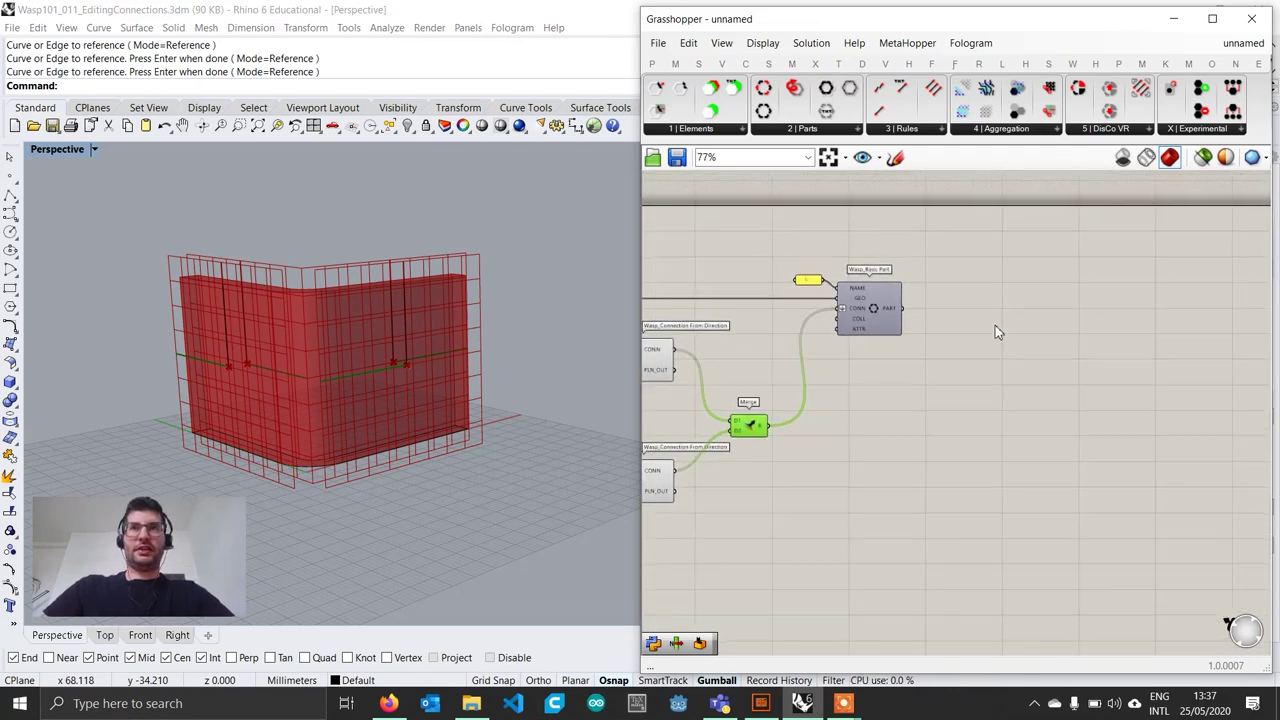
{"action": "scroll", "coordinate": [1104, 340], "scroll_direction": "up", "scroll_amount": 2}
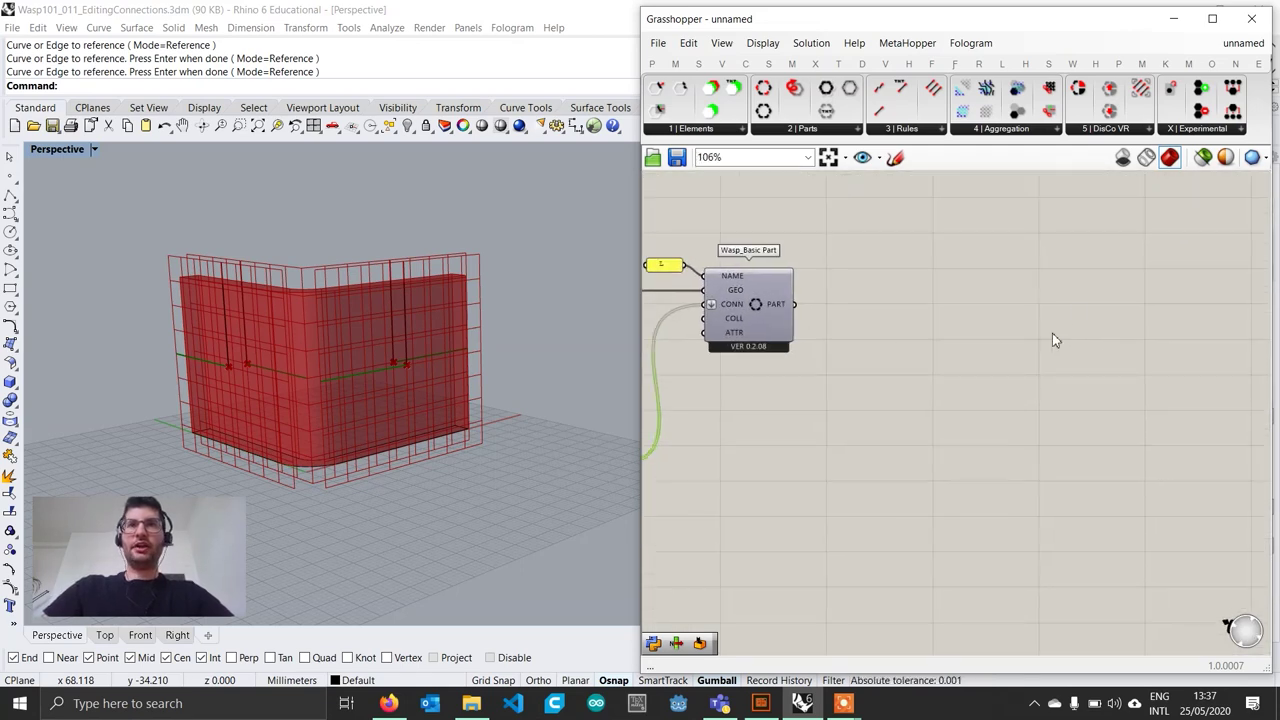
{"action": "left_click", "coordinate": [1028, 131]}
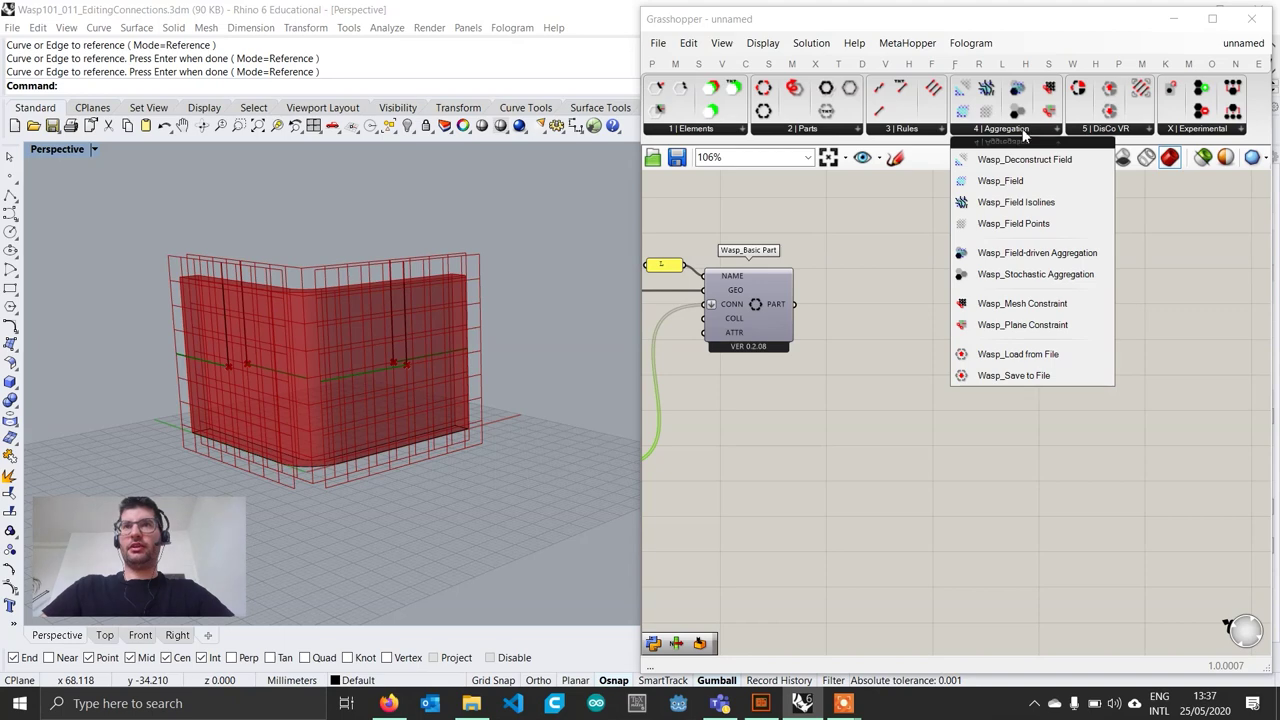
{"action": "left_click", "coordinate": [1057, 275]}
{"action": "left_click", "coordinate": [1150, 318]}
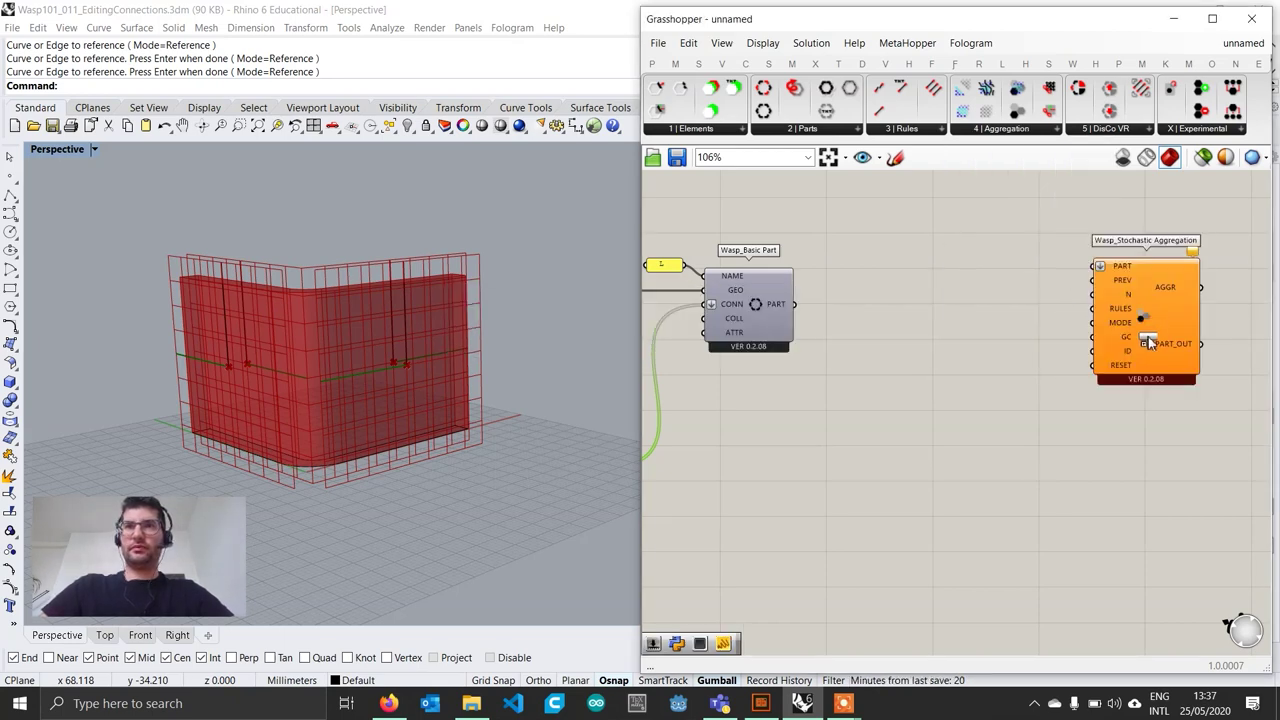
{"action": "left_click_drag", "start_coordinate": [1148, 336], "coordinate": [1142, 343]}
{"action": "right_click_drag", "start_coordinate": [1142, 343], "coordinate": [1068, 340]}
{"action": "left_click_drag", "start_coordinate": [1040, 331], "coordinate": [1048, 331]}
{"action": "left_click_drag", "start_coordinate": [716, 301], "coordinate": [1027, 291]}
{"action": "left_click_drag", "start_coordinate": [1070, 336], "coordinate": [1147, 348]}
Step: Add a number slider set to 200 and connect it to the stochastic aggregation's N input
{"action": "double_click", "coordinate": [997, 332]}
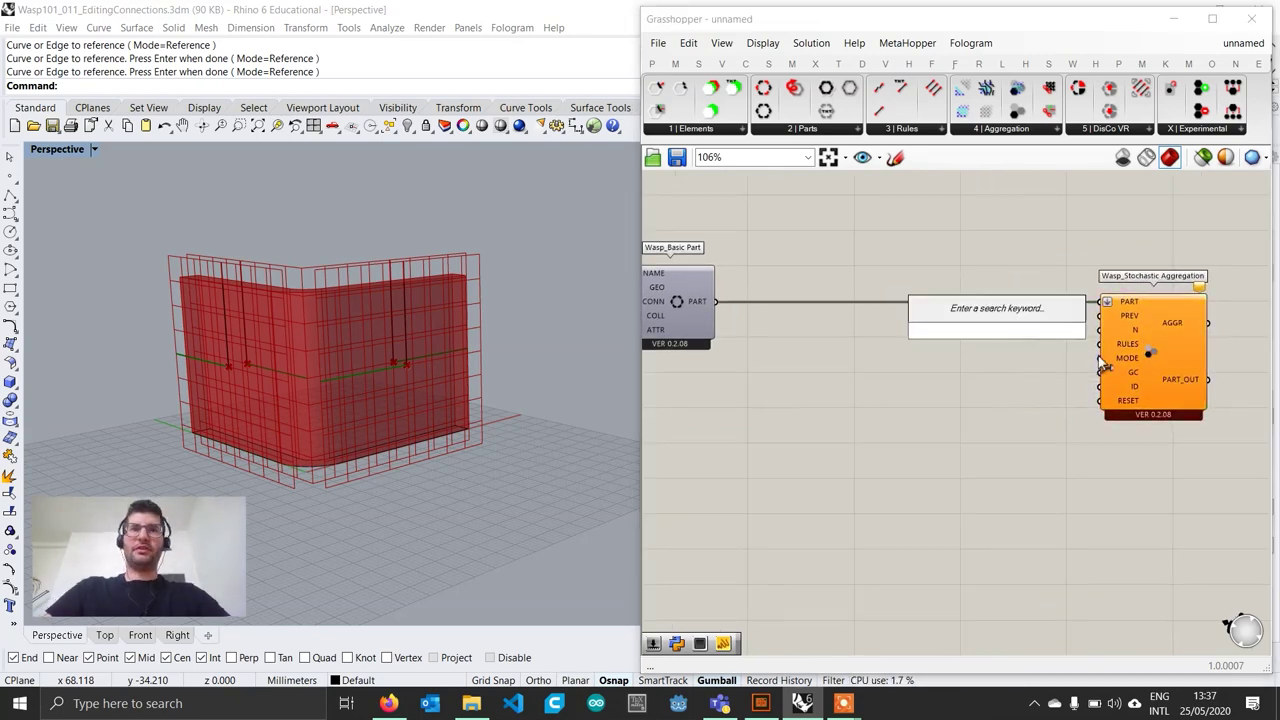
{"action": "type", "text": "200"}
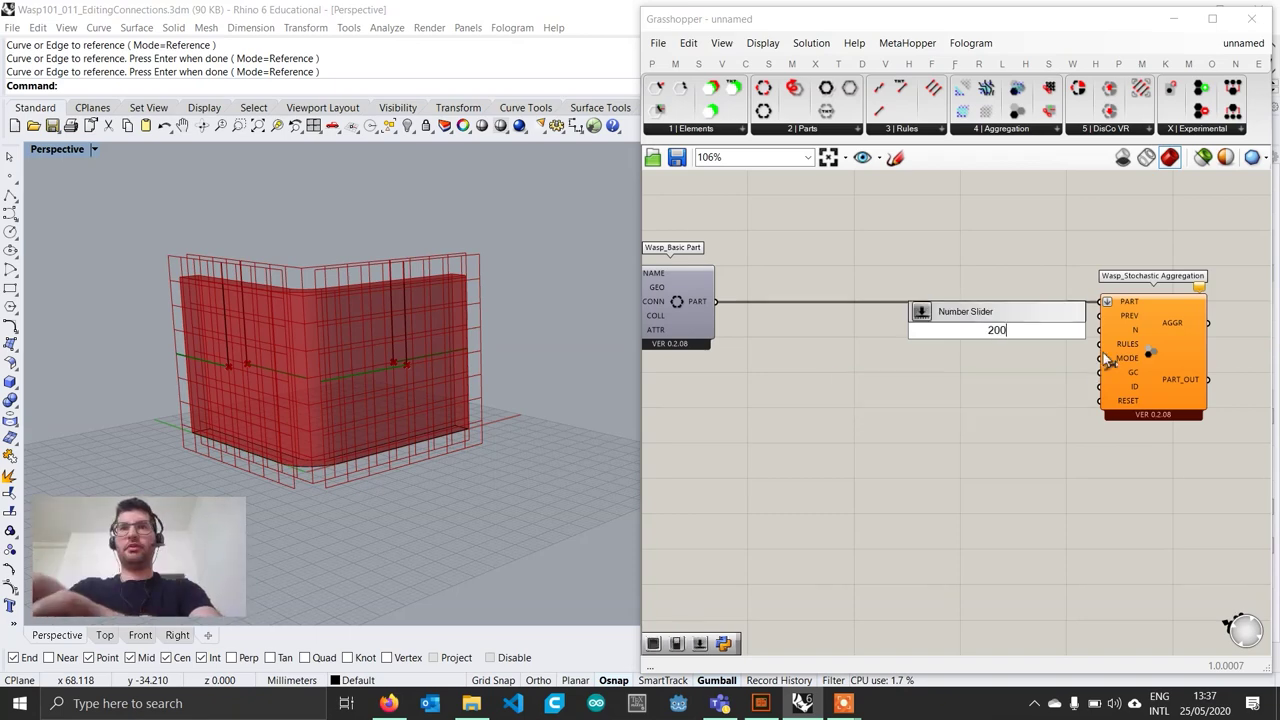
{"action": "key", "text": "Return"}
{"action": "mouse_move", "coordinate": [1055, 330]}
{"action": "left_mouse_down"}
{"action": "mouse_move", "coordinate": [1105, 333]}
{"action": "mouse_move", "coordinate": [1047, 334]}
{"action": "left_mouse_up"}
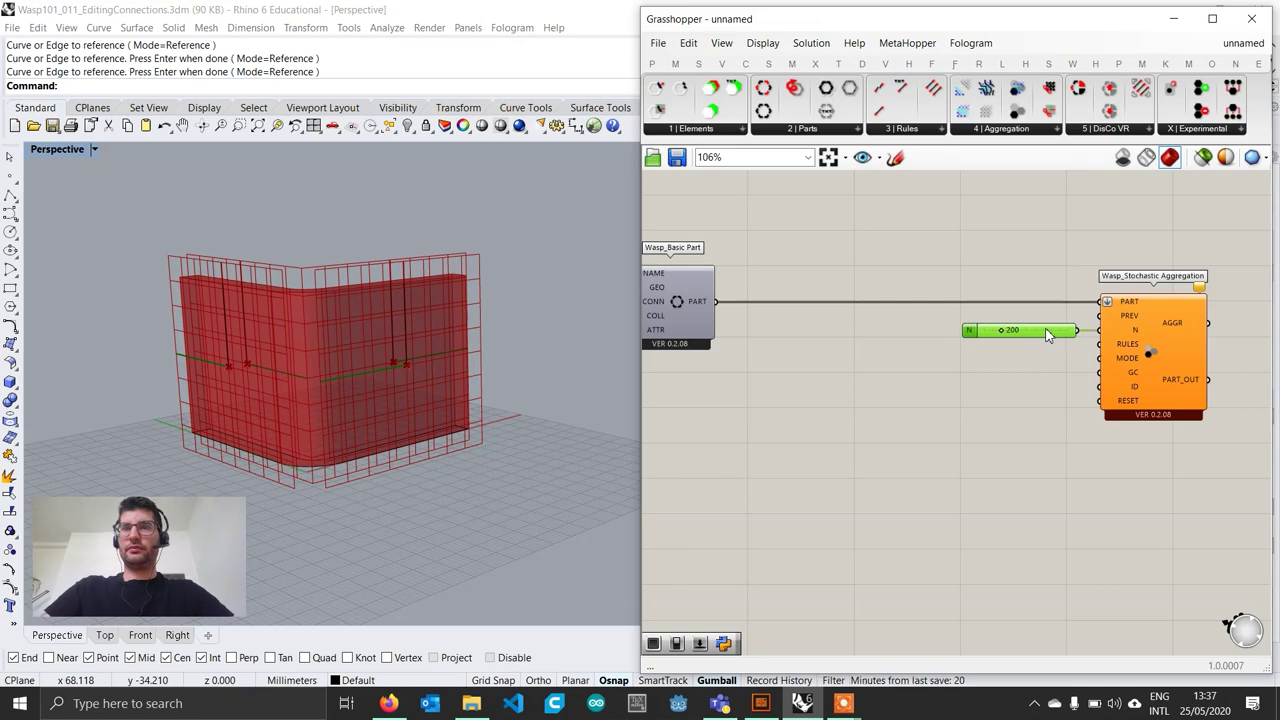
Step: Add a Wasp_Rules Generator fed by the basic part's PART output and connect its R output to the aggregation's RULES input
{"action": "left_click", "coordinate": [921, 134]}
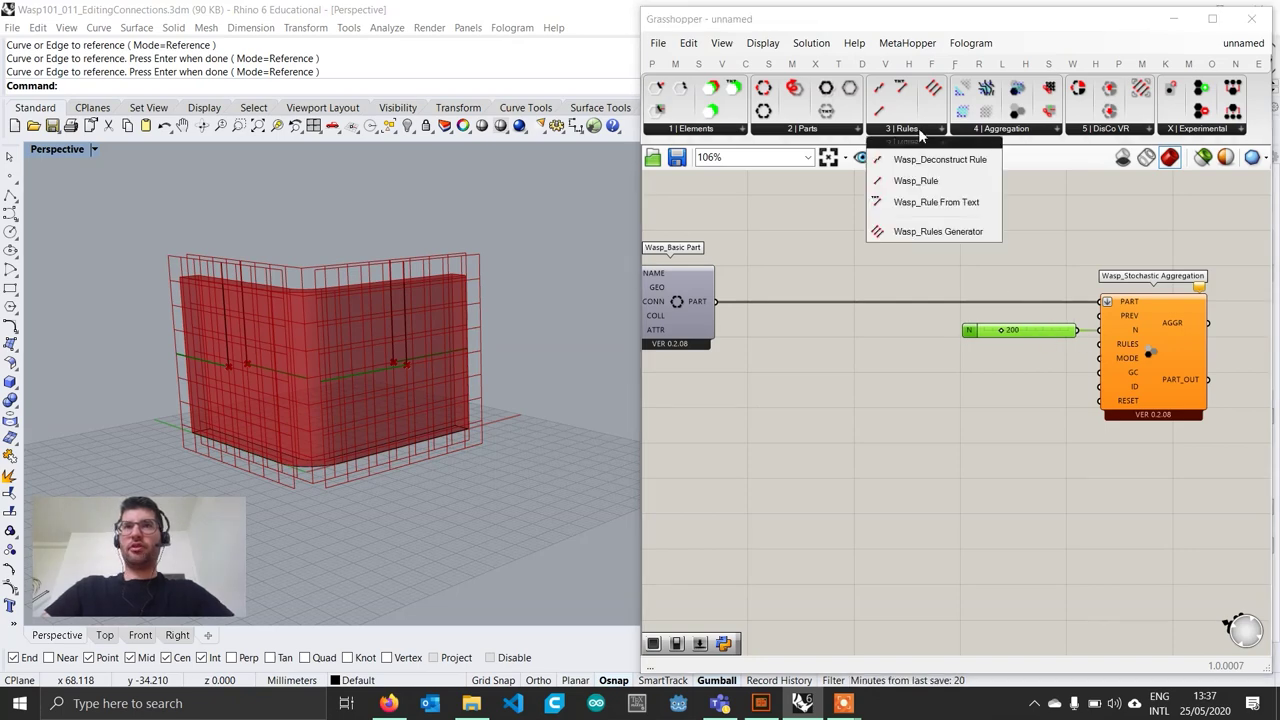
{"action": "left_click_drag", "start_coordinate": [938, 241], "coordinate": [917, 391]}
{"action": "left_click_drag", "start_coordinate": [716, 302], "coordinate": [873, 371]}
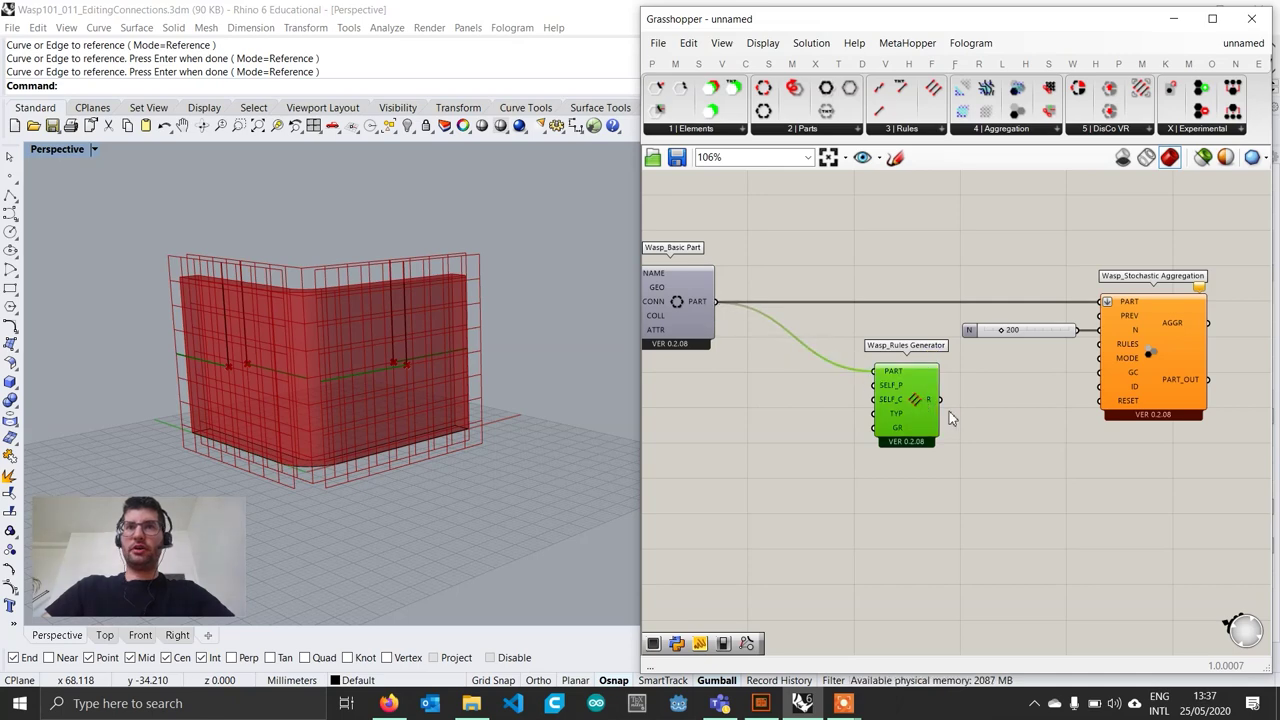
{"action": "left_click_drag", "start_coordinate": [939, 399], "coordinate": [1099, 345]}
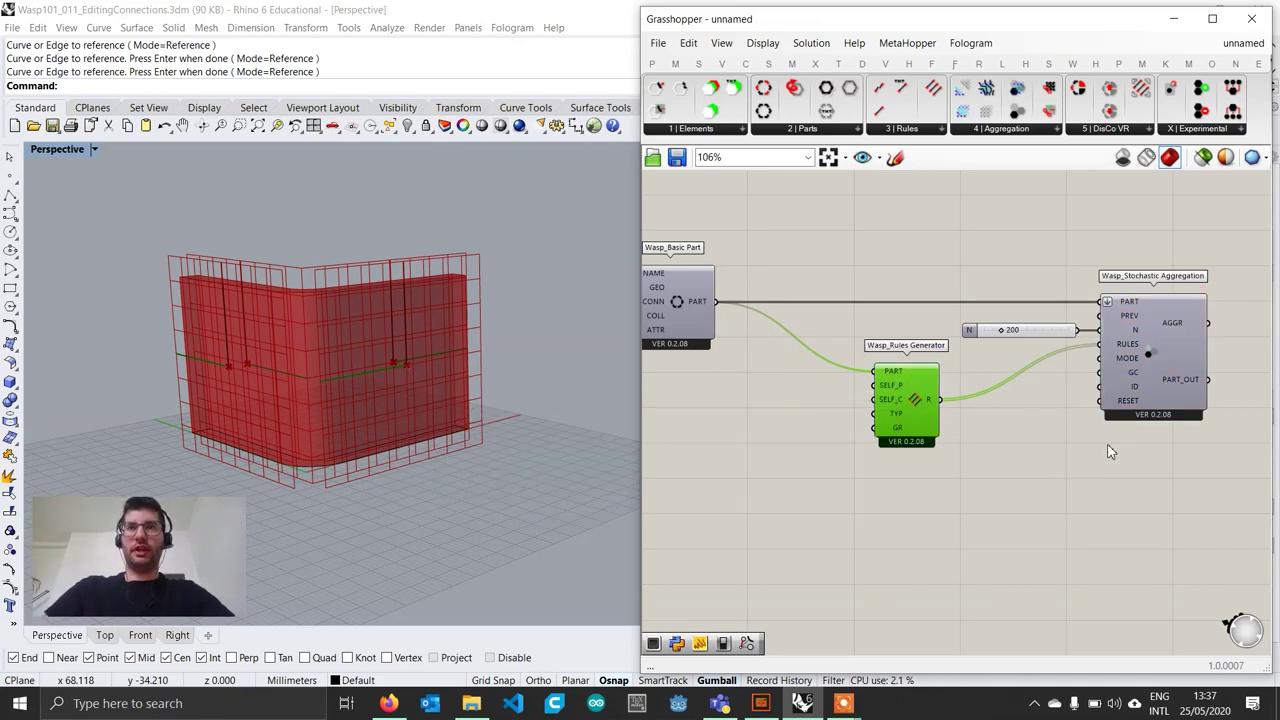
Step: Add a Button component, connect it to the aggregation's RESET input, and place it beside that input
{"action": "double_click", "coordinate": [1031, 432]}
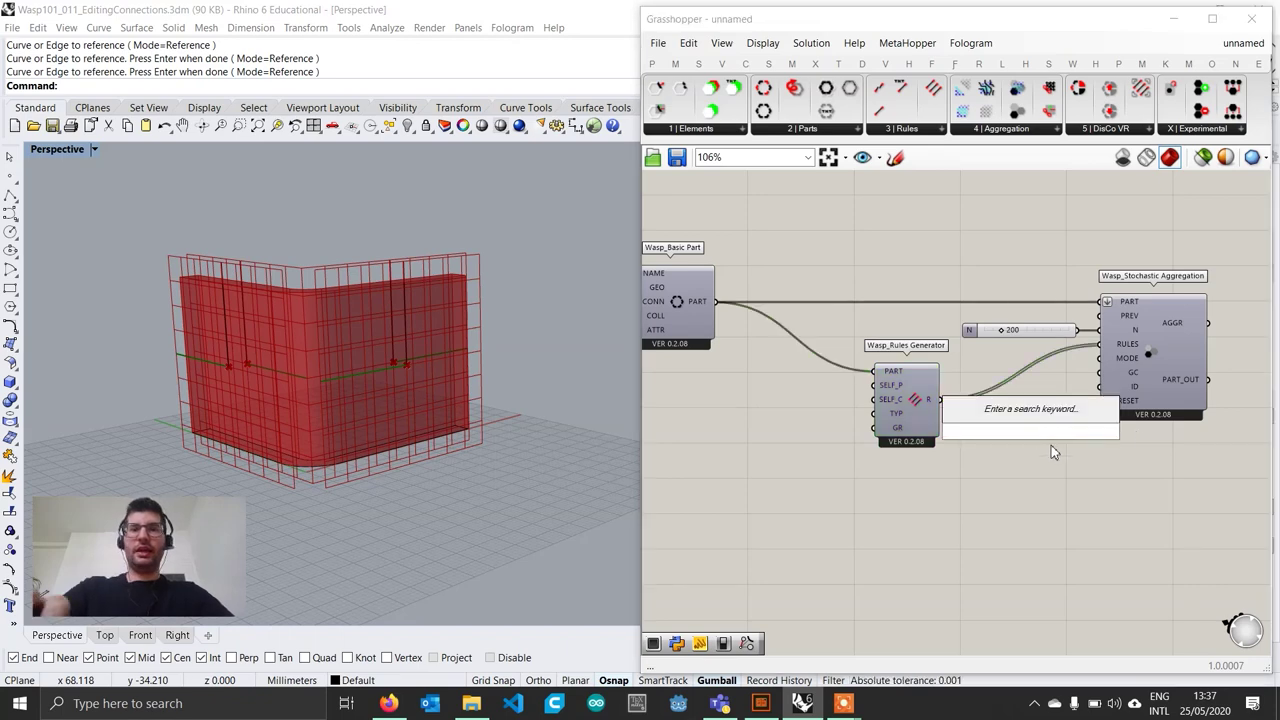
{"action": "type", "text": "button"}
{"action": "key", "text": "Return"}
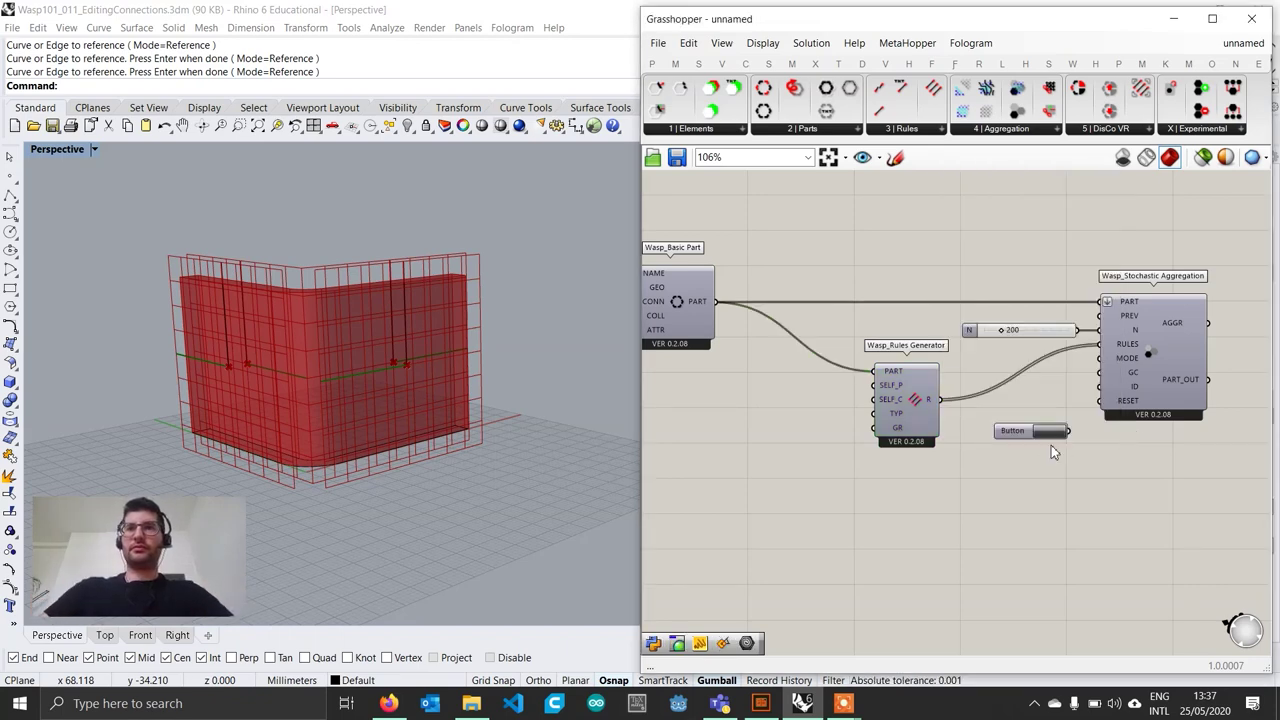
{"action": "left_click_drag", "start_coordinate": [1068, 431], "coordinate": [1101, 401]}
{"action": "left_click_drag", "start_coordinate": [1028, 442], "coordinate": [1043, 412]}
Step: Add a Wasp_Get Part Geometry component beside the aggregation and connect PART_OUT to its PART input
{"action": "scroll", "coordinate": [1165, 455], "scroll_direction": "down", "scroll_amount": 1}
{"action": "right_click_drag", "start_coordinate": [1165, 455], "coordinate": [897, 457]}
{"action": "scroll", "coordinate": [996, 400], "scroll_direction": "up", "scroll_amount": 1}
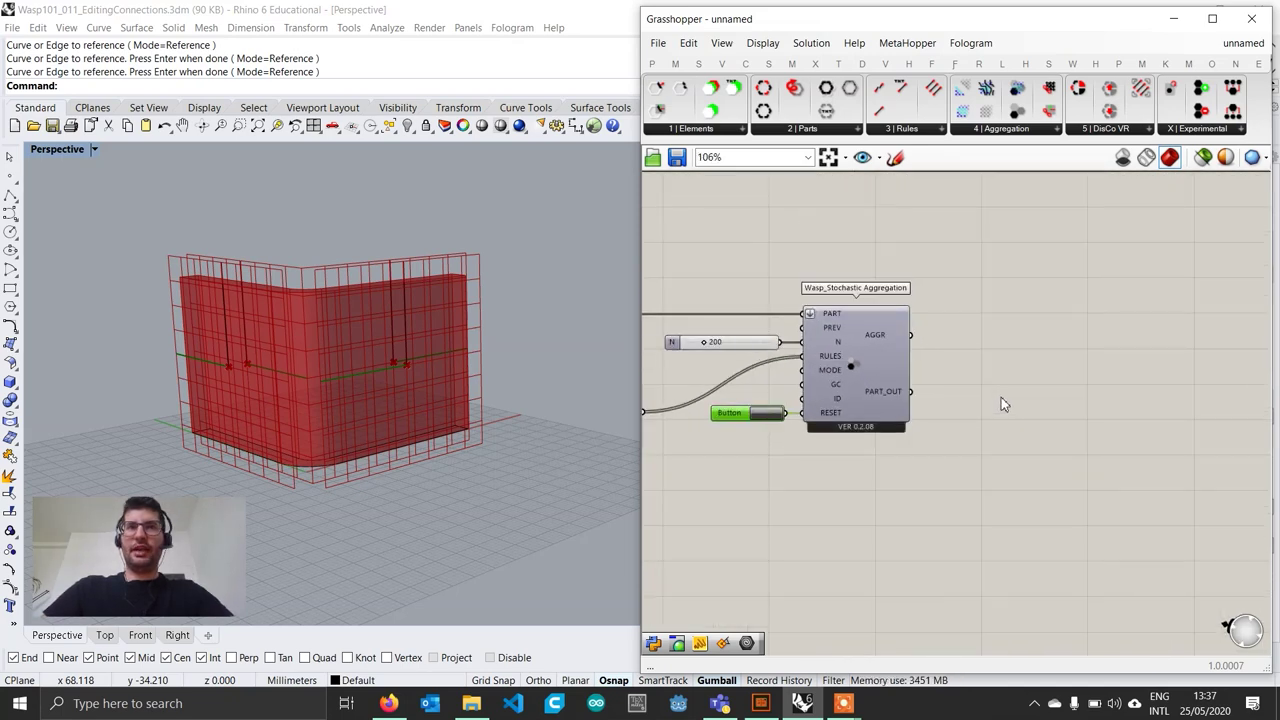
{"action": "left_click", "coordinate": [830, 131]}
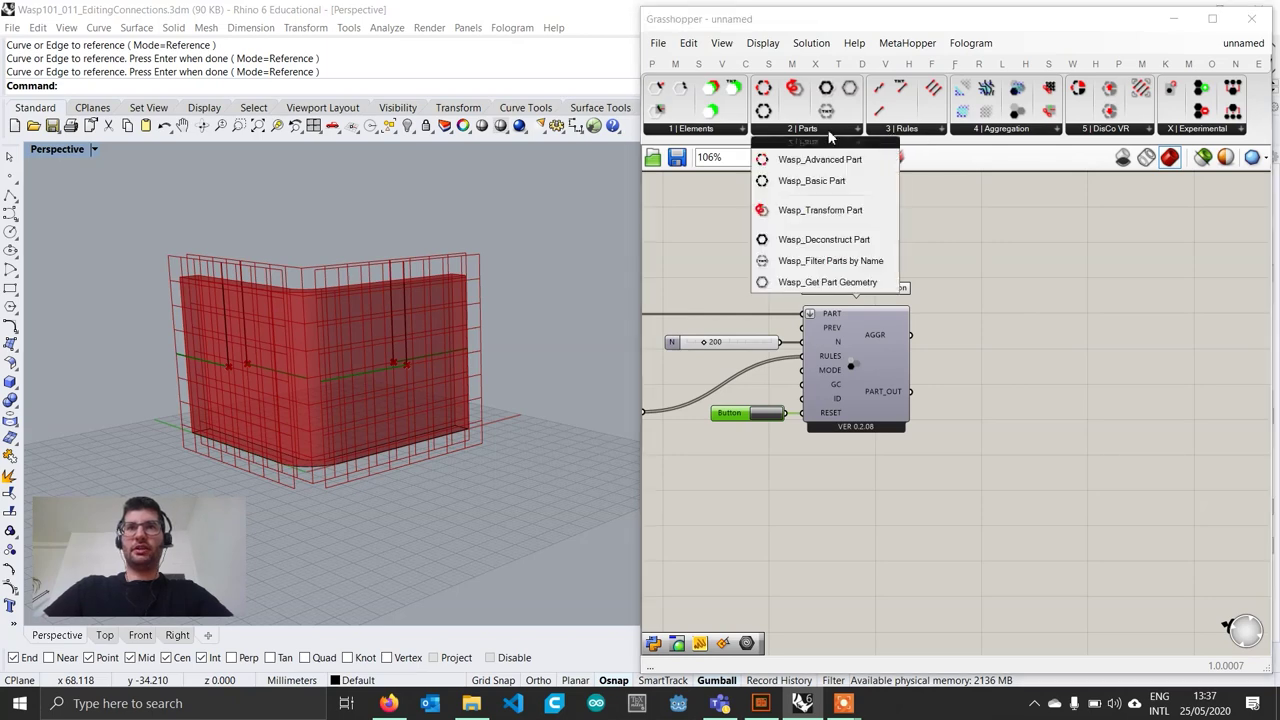
{"action": "left_click", "coordinate": [848, 282]}
{"action": "left_click", "coordinate": [1012, 405]}
{"action": "scroll", "coordinate": [1012, 405], "scroll_direction": "up", "scroll_amount": 1}
{"action": "left_click_drag", "start_coordinate": [907, 389], "coordinate": [1023, 391]}
Step: Reset the stochastic aggregation with its button to generate a new arrangement of parts
{"action": "scroll", "coordinate": [465, 350], "scroll_direction": "down", "scroll_amount": 6}
{"action": "right_click_drag", "start_coordinate": [465, 350], "coordinate": [465, 416]}
{"action": "scroll", "coordinate": [465, 422], "scroll_direction": "down", "scroll_amount": 4}
{"action": "right_click_drag", "start_coordinate": [420, 455], "coordinate": [483, 370], "text": "shift"}
{"action": "right_click_drag", "start_coordinate": [685, 439], "coordinate": [764, 426]}
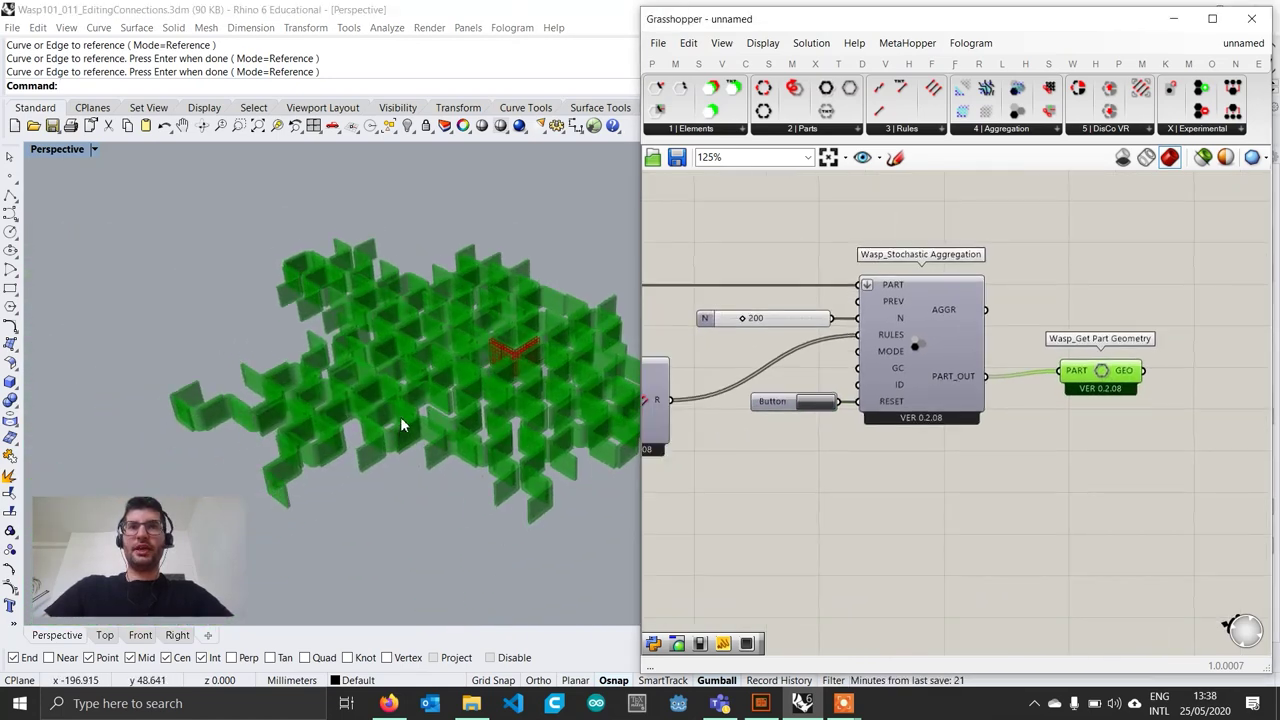
{"action": "right_click_drag", "start_coordinate": [400, 432], "coordinate": [529, 354]}
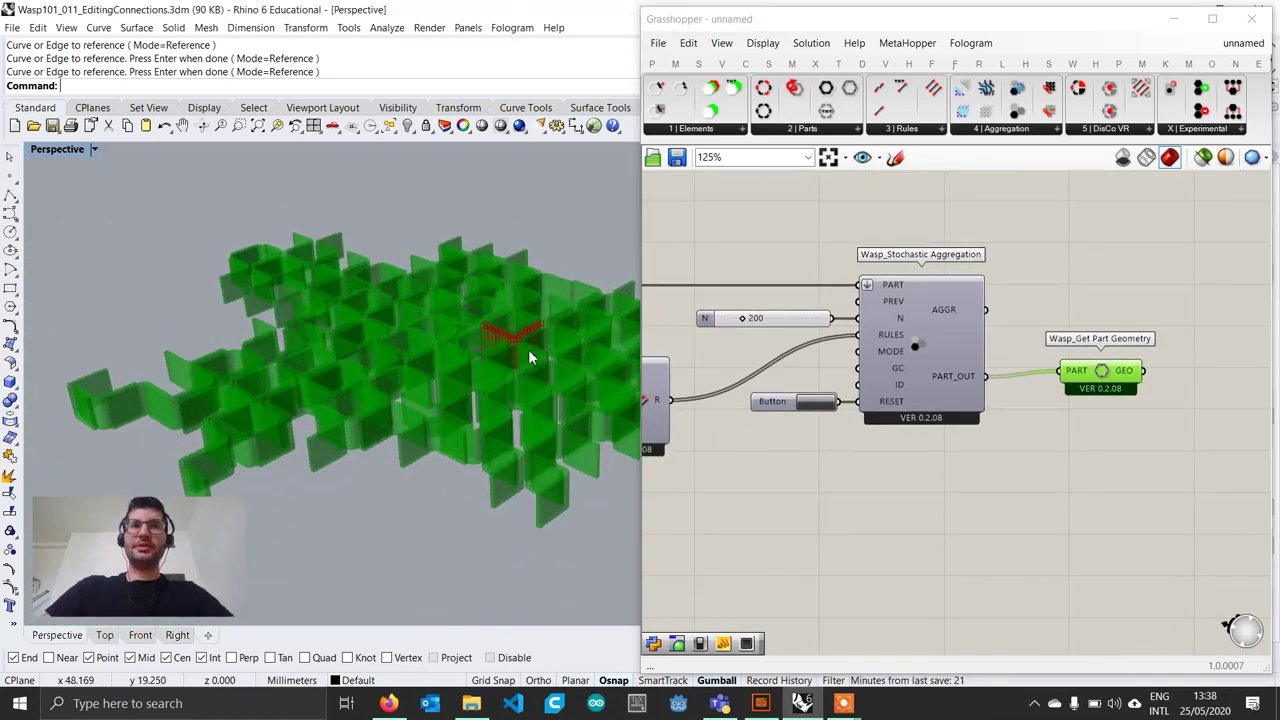
{"action": "left_click", "coordinate": [823, 407]}
Step: Examine up close in the Rhino viewport how neighbouring parts meet and overlap in the aggregation
{"action": "right_click_drag", "start_coordinate": [547, 382], "coordinate": [415, 465], "text": "shift"}
{"action": "left_click", "coordinate": [876, 491]}
{"action": "scroll", "coordinate": [399, 396], "scroll_direction": "up", "scroll_amount": 4}
{"action": "scroll", "coordinate": [399, 396], "scroll_direction": "down", "scroll_amount": 2}
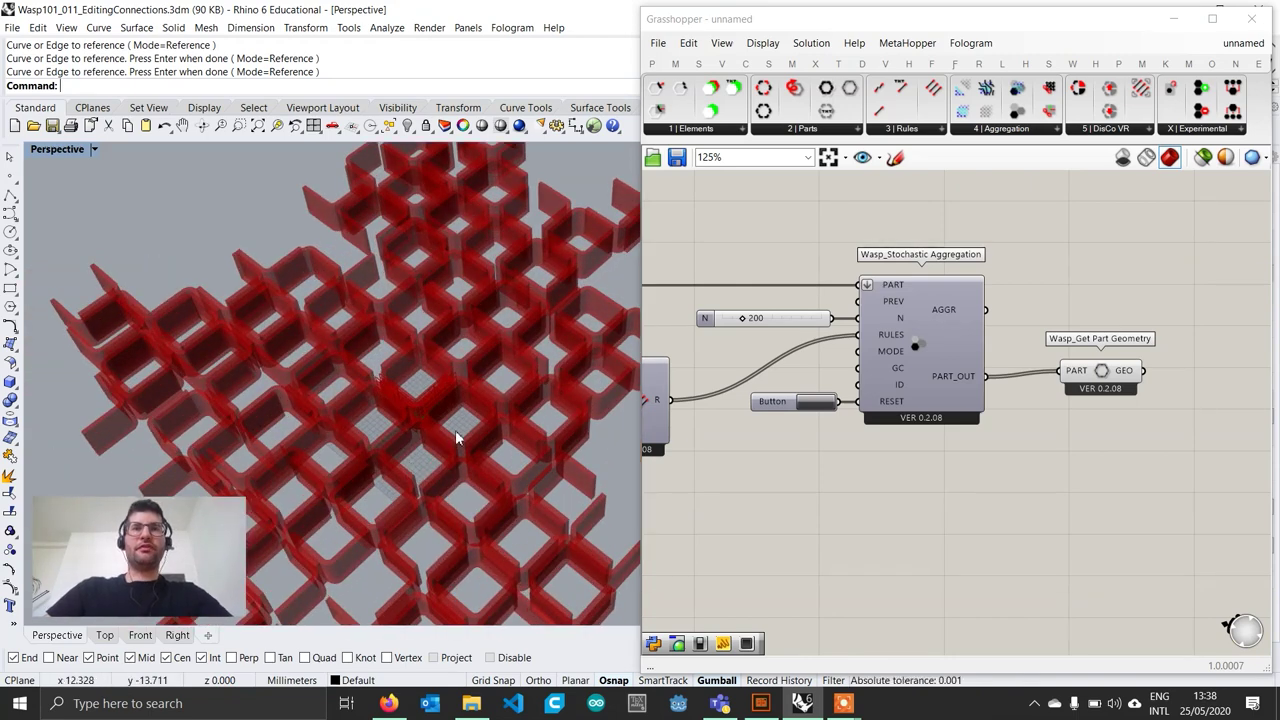
{"action": "scroll", "coordinate": [740, 418], "scroll_direction": "down", "scroll_amount": 3}
{"action": "scroll", "coordinate": [405, 400], "scroll_direction": "up", "scroll_amount": 5}
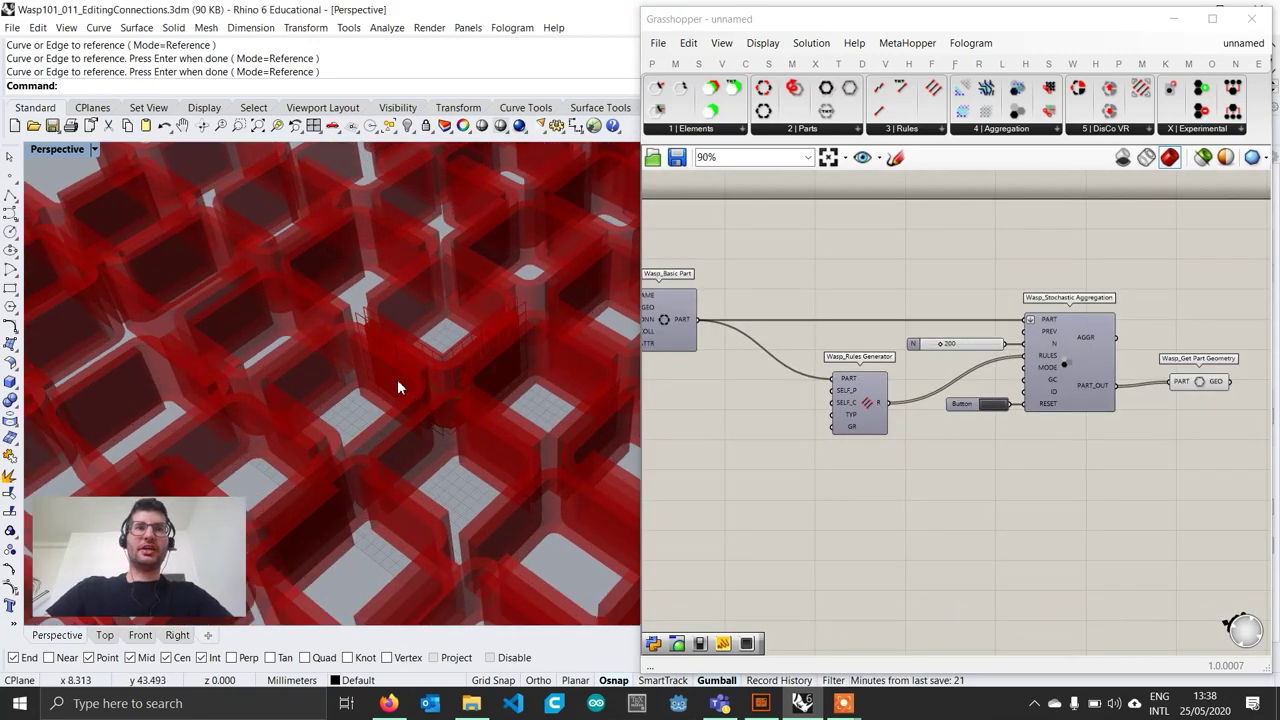
{"action": "scroll", "coordinate": [398, 358], "scroll_direction": "up", "scroll_amount": 5}
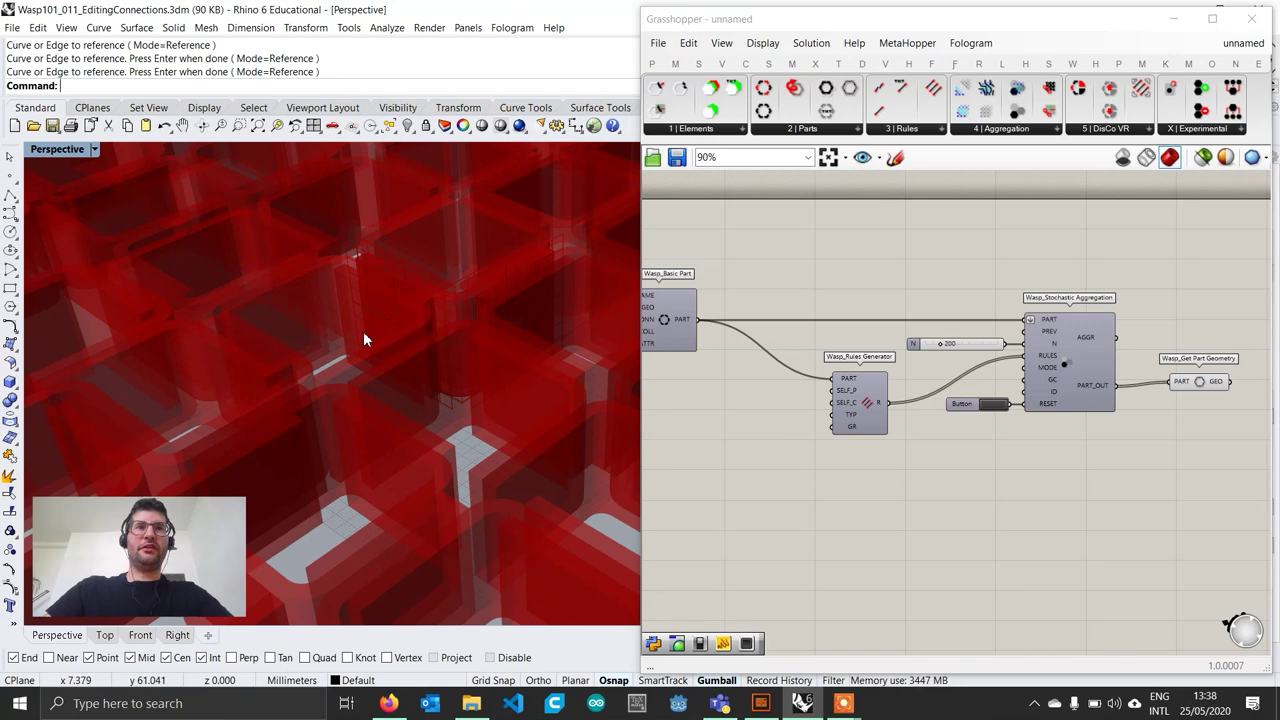
{"action": "scroll", "coordinate": [388, 338], "scroll_direction": "down", "scroll_amount": 2}
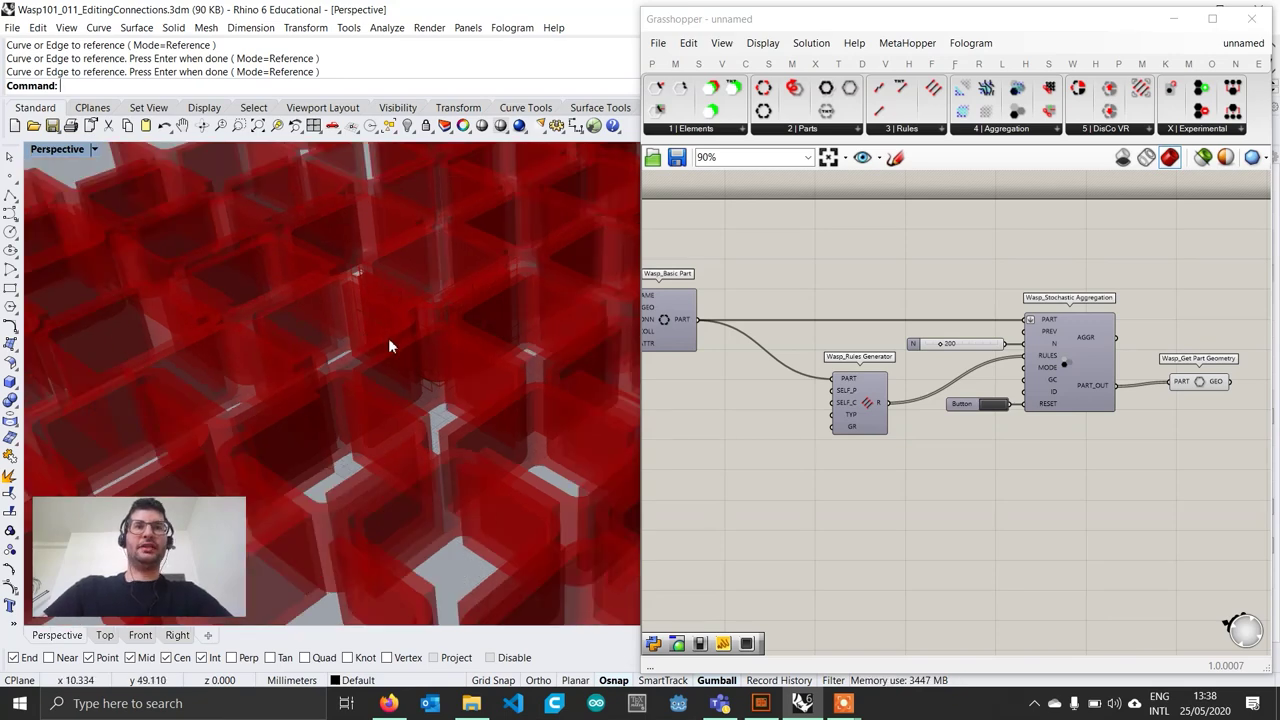
{"action": "right_click_drag", "start_coordinate": [412, 334], "coordinate": [405, 340]}
{"action": "scroll", "coordinate": [401, 339], "scroll_direction": "up", "scroll_amount": 2}
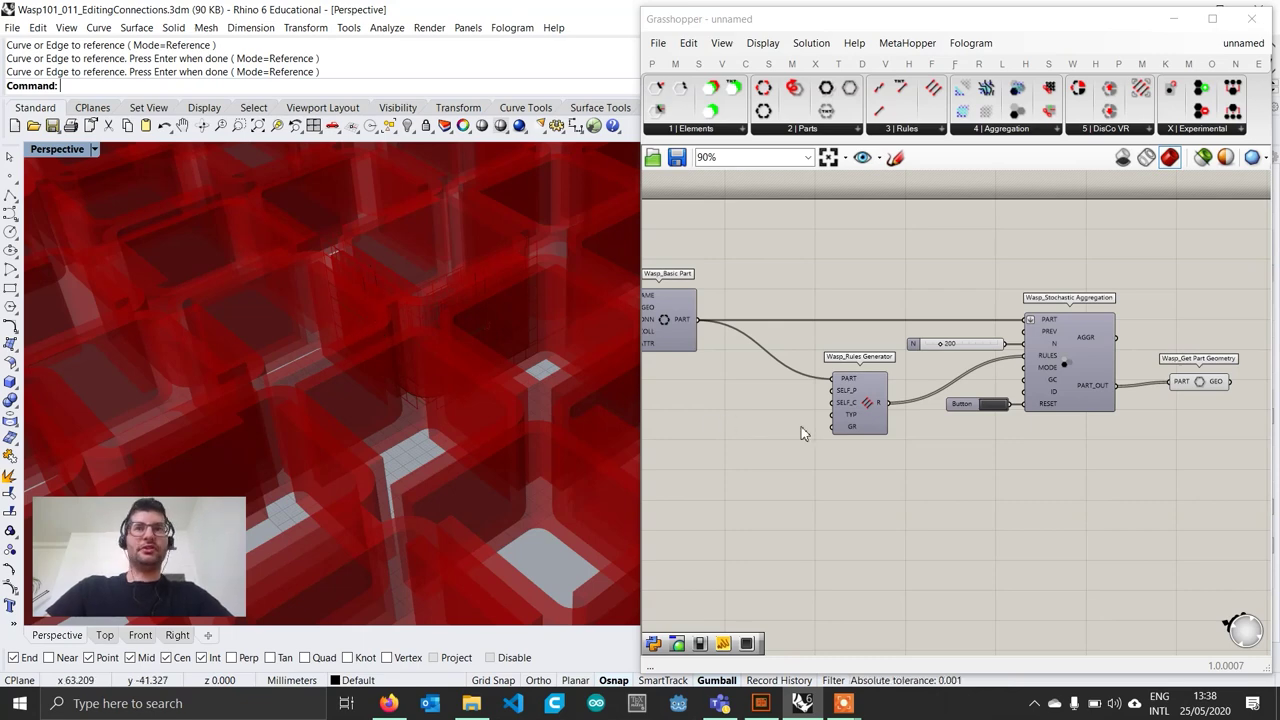
Step: Open up free space between the two Wasp_Connection From Direction components and the Merge component
{"action": "scroll", "coordinate": [910, 423], "scroll_direction": "down", "scroll_amount": 3}
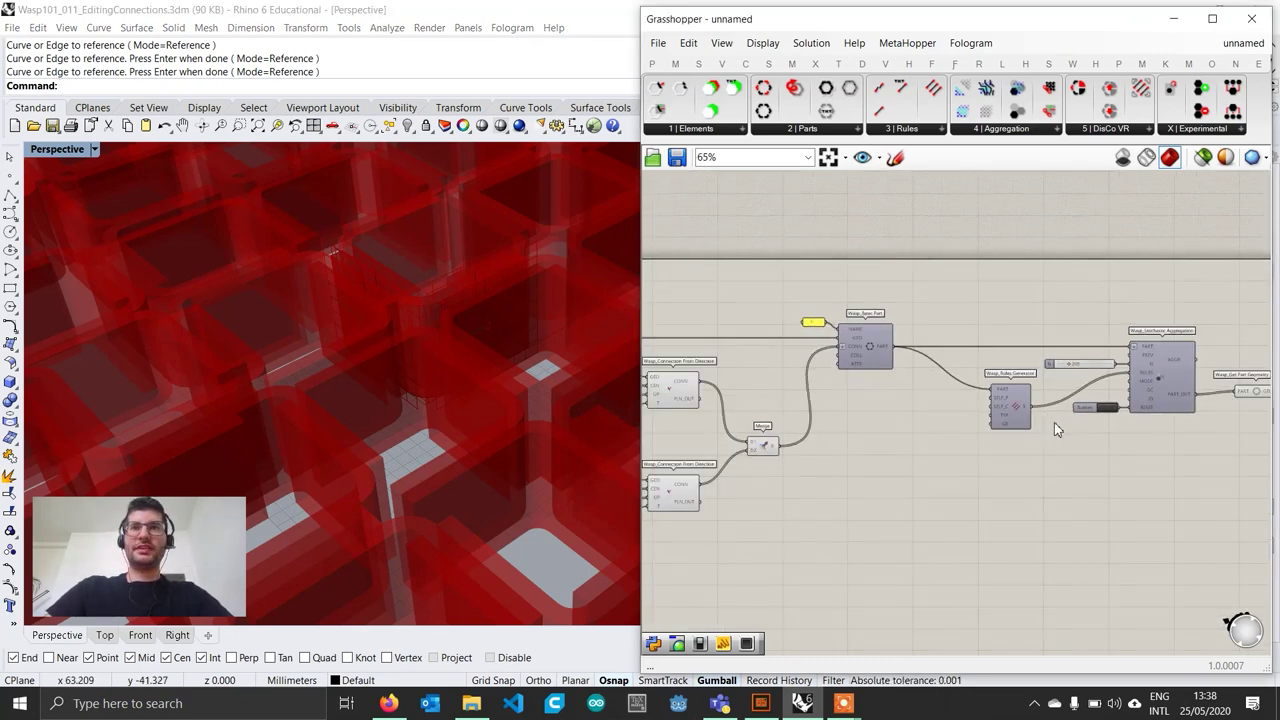
{"action": "right_click_drag", "start_coordinate": [1012, 414], "coordinate": [1103, 411]}
{"action": "right_click_drag", "start_coordinate": [1179, 443], "coordinate": [1071, 430]}
{"action": "scroll", "coordinate": [742, 418], "scroll_direction": "up", "scroll_amount": 3}
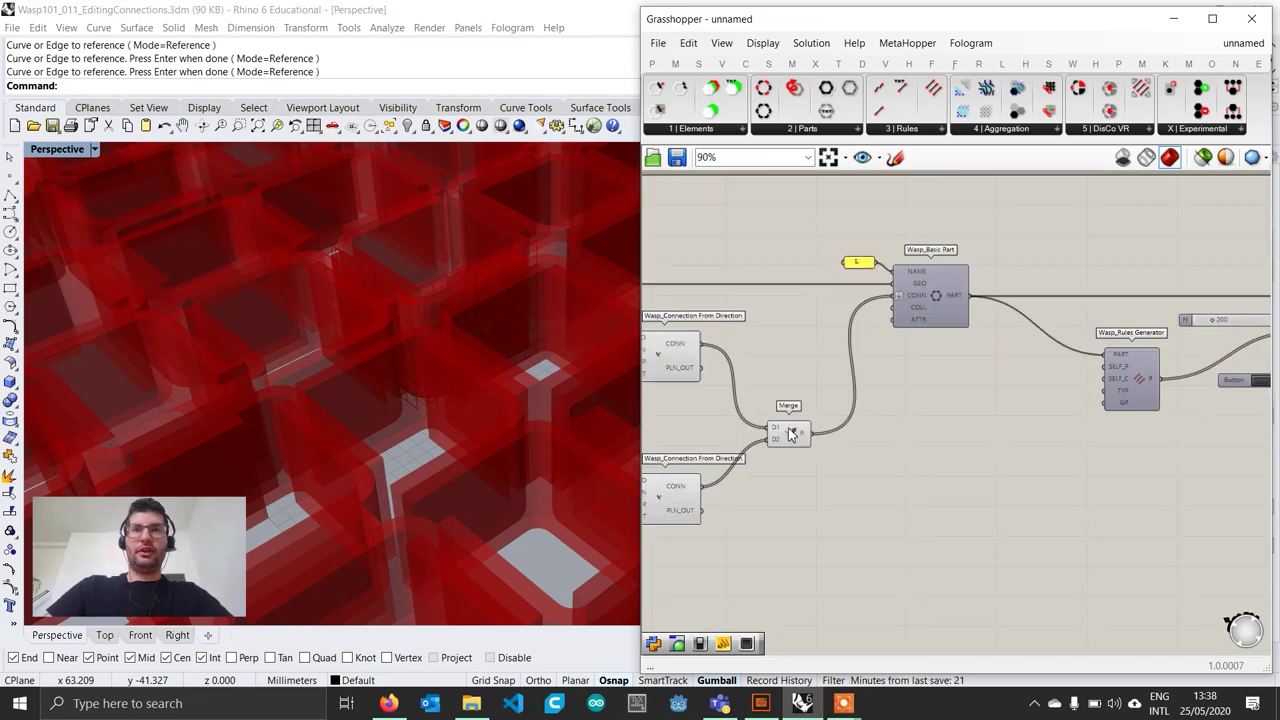
{"action": "right_click_drag", "start_coordinate": [756, 426], "coordinate": [820, 415]}
{"action": "left_click_drag", "start_coordinate": [806, 420], "coordinate": [1086, 443], "text": "alt"}
Step: Turn off the preview of the Wasp_Get Part Geometry component
{"action": "right_click_drag", "start_coordinate": [843, 394], "coordinate": [963, 397]}
{"action": "mouse_move", "coordinate": [1103, 430]}
{"action": "right_mouse_down"}
{"action": "mouse_move", "coordinate": [1012, 425]}
{"action": "mouse_move", "coordinate": [923, 393]}
{"action": "mouse_move", "coordinate": [783, 391]}
{"action": "right_mouse_up"}
{"action": "scroll", "coordinate": [1012, 427], "scroll_direction": "up", "scroll_amount": 1}
{"action": "scroll", "coordinate": [846, 406], "scroll_direction": "down", "scroll_amount": 6}
{"action": "scroll", "coordinate": [1157, 417], "scroll_direction": "up", "scroll_amount": 5}
{"action": "mouse_move", "coordinate": [1227, 396]}
{"action": "left_mouse_down"}
{"action": "mouse_move", "coordinate": [1107, 285]}
{"action": "mouse_move", "coordinate": [1158, 293]}
{"action": "left_mouse_up"}
{"action": "right_click", "coordinate": [1136, 274]}
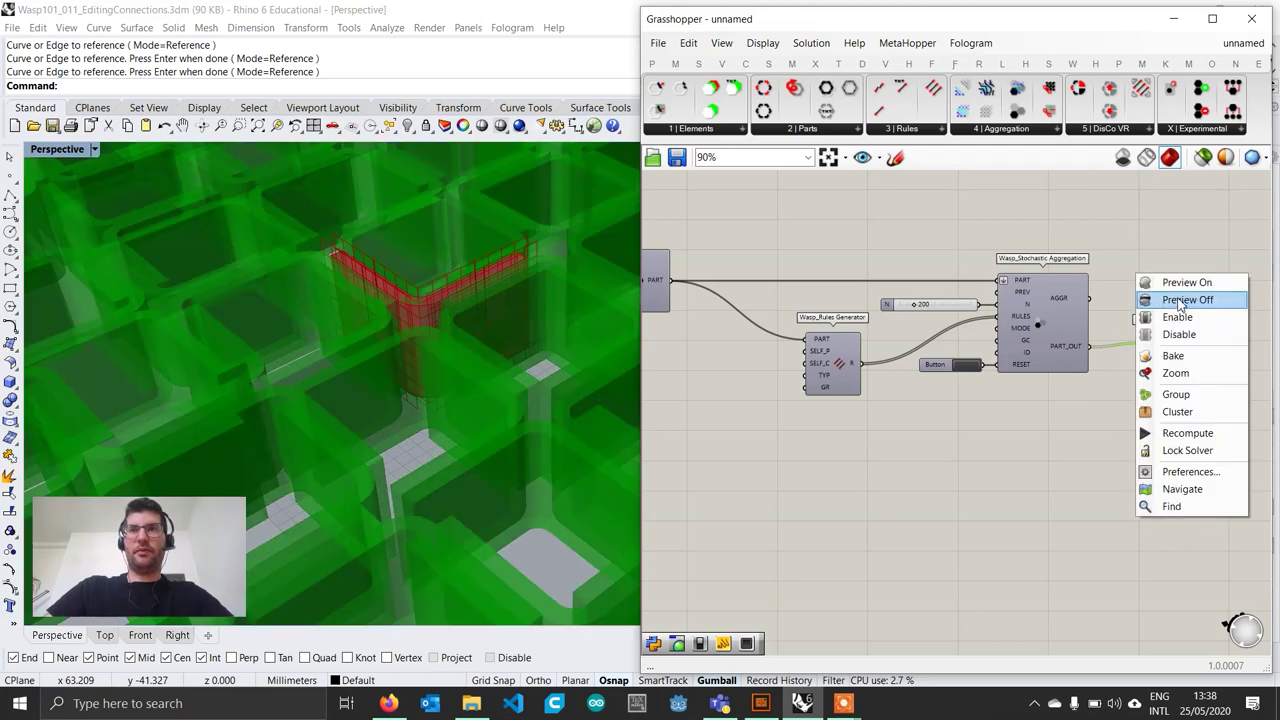
{"action": "left_click", "coordinate": [1180, 298]}
Step: Select the upper Wasp_Connection From Direction component and examine its connection planes on the part in the Rhino viewport
{"action": "right_click_drag", "start_coordinate": [818, 385], "coordinate": [1005, 383]}
{"action": "right_click_drag", "start_coordinate": [732, 403], "coordinate": [1017, 418]}
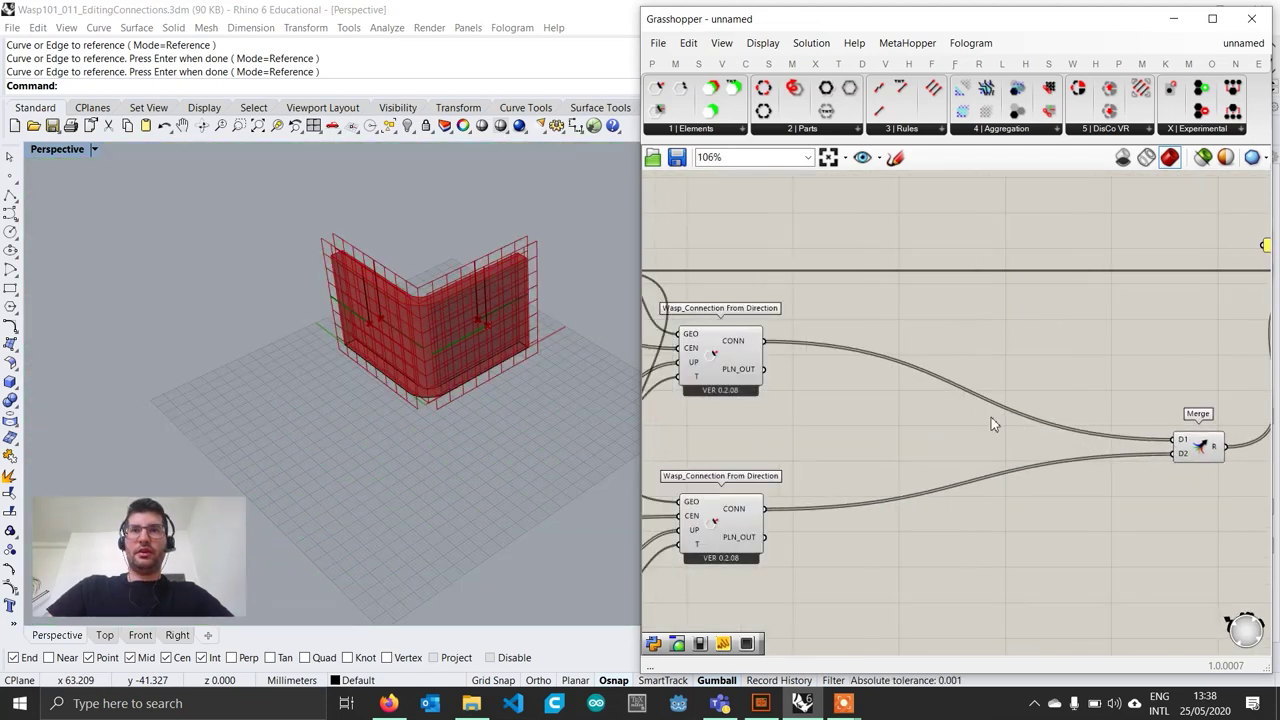
{"action": "scroll", "coordinate": [728, 371], "scroll_direction": "up", "scroll_amount": 3}
{"action": "left_click", "coordinate": [732, 365]}
{"action": "right_click_drag", "start_coordinate": [391, 334], "coordinate": [436, 319]}
{"action": "scroll", "coordinate": [463, 327], "scroll_direction": "up", "scroll_amount": 2}
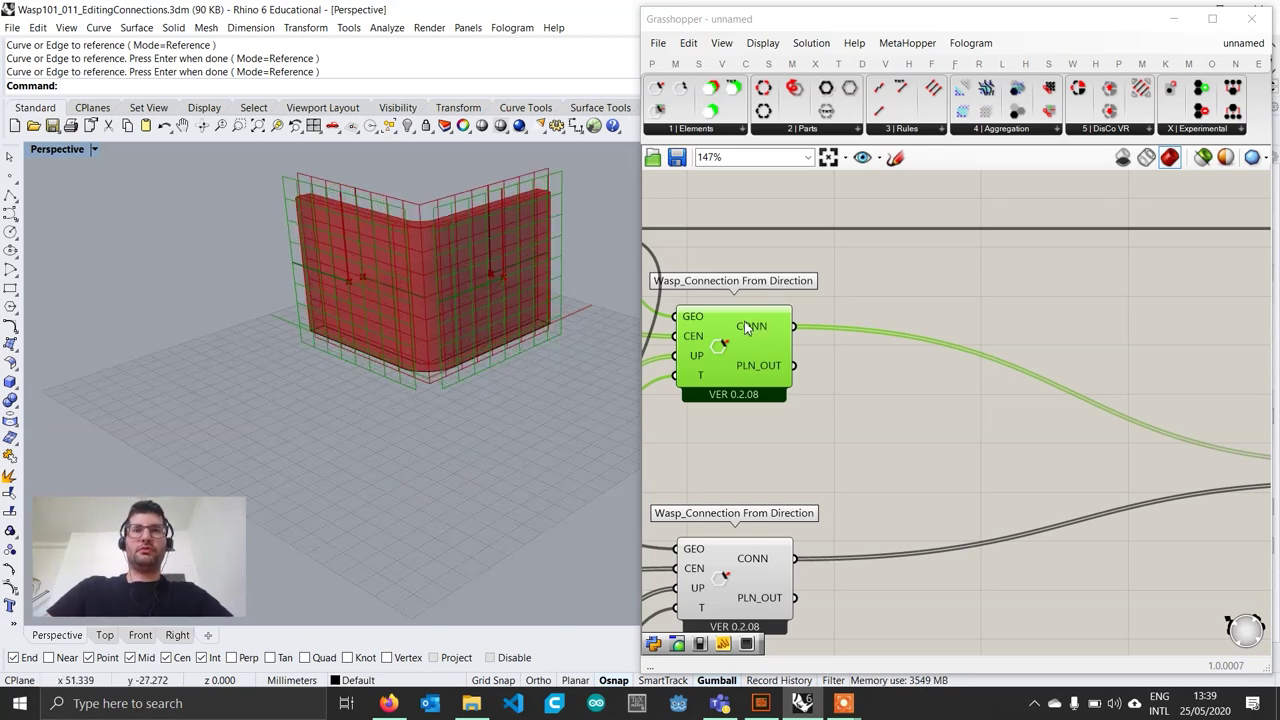
{"action": "mouse_move", "coordinate": [760, 372]}
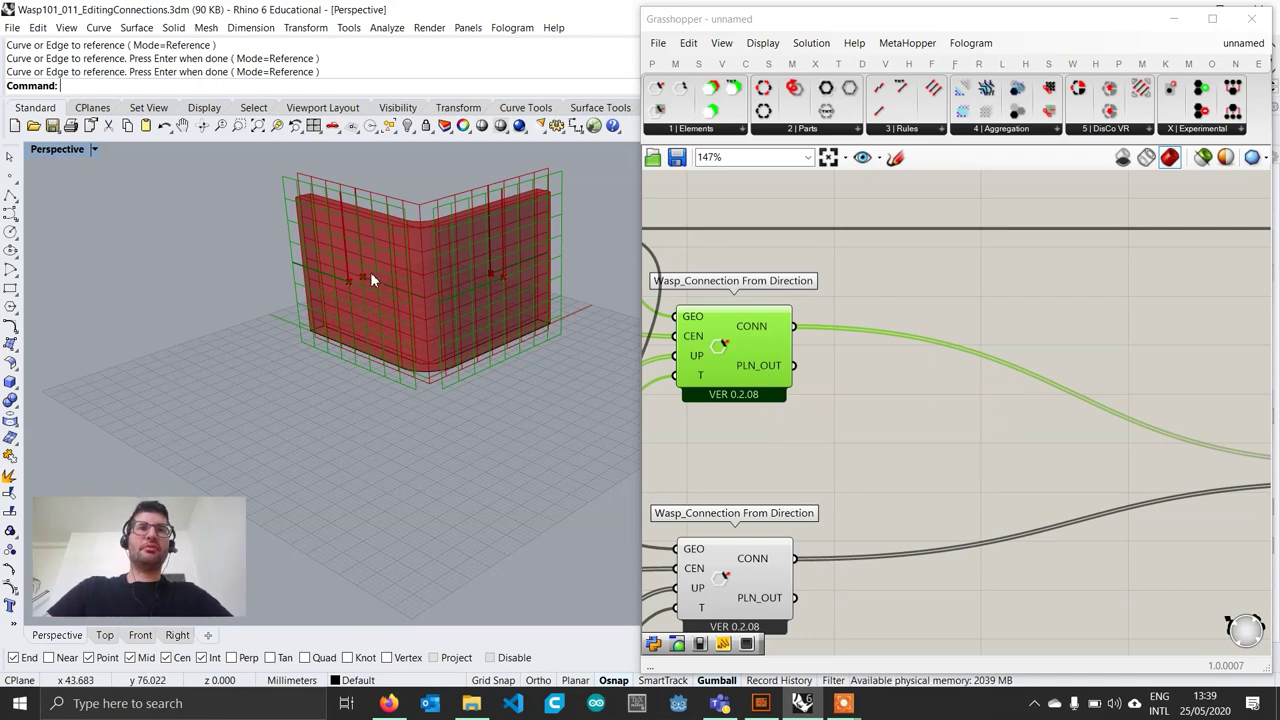
Step: Add a Wasp_Connection From Plane component in the free space between the upper connection component and Merge
{"action": "scroll", "coordinate": [786, 500], "scroll_direction": "down", "scroll_amount": 2}
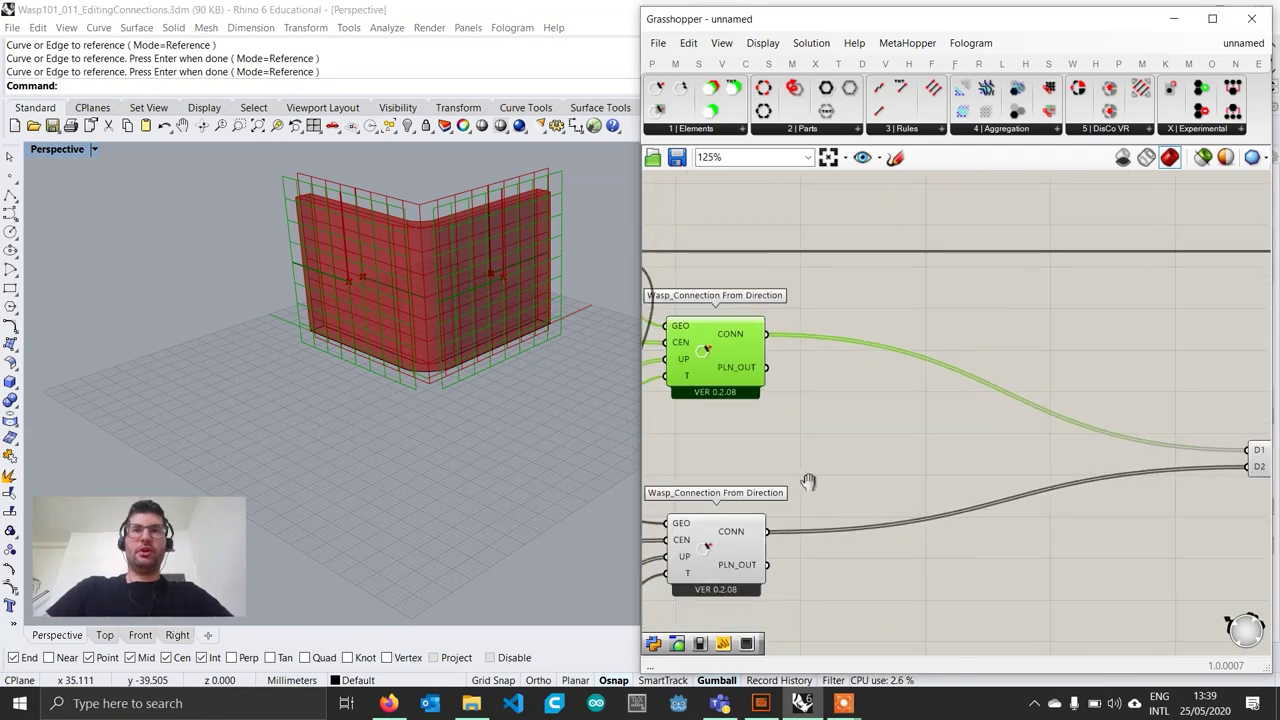
{"action": "left_click", "coordinate": [724, 131]}
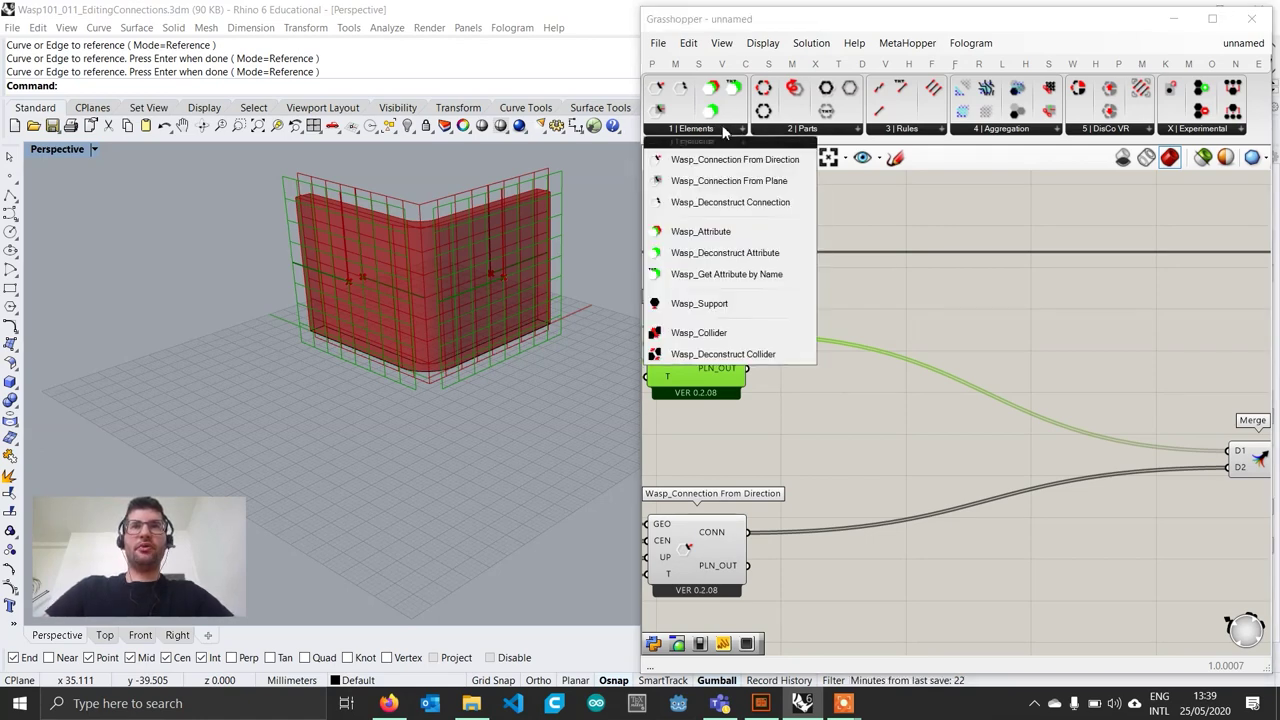
{"action": "left_click", "coordinate": [768, 181]}
{"action": "left_click", "coordinate": [888, 414]}
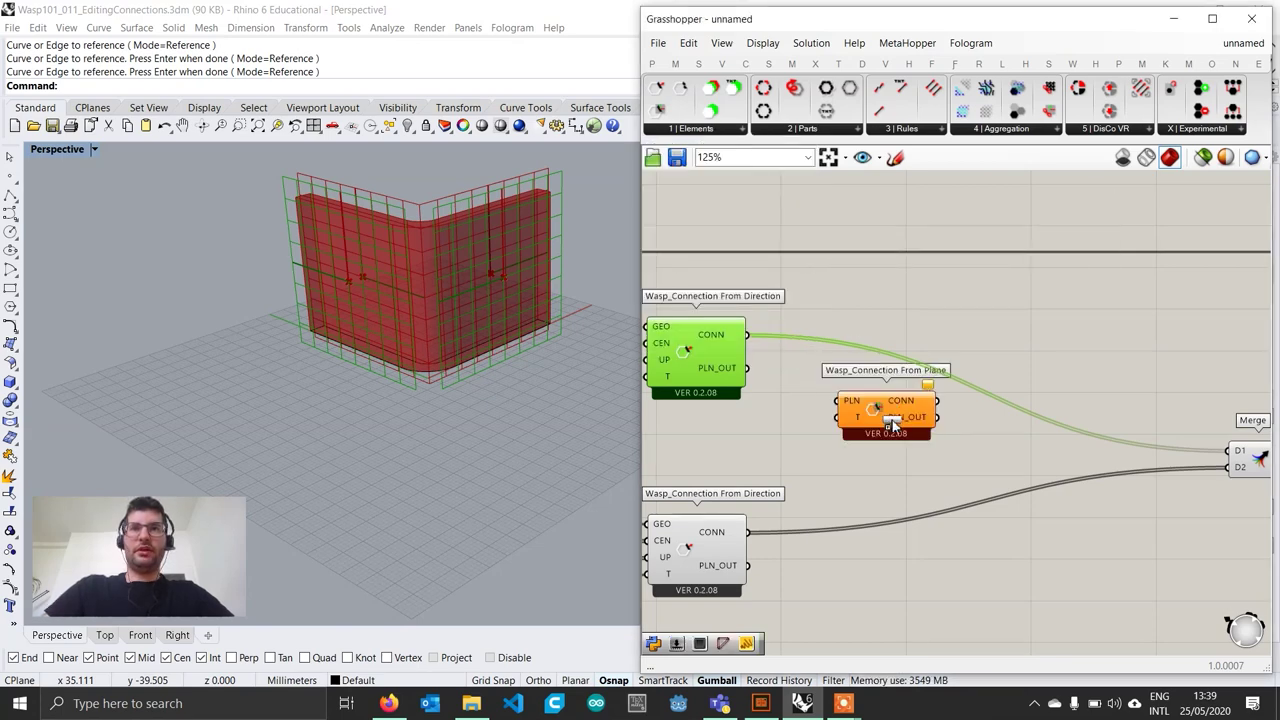
{"action": "scroll", "coordinate": [892, 420], "scroll_direction": "up", "scroll_amount": 1}
{"action": "left_click_drag", "start_coordinate": [892, 420], "coordinate": [995, 410]}
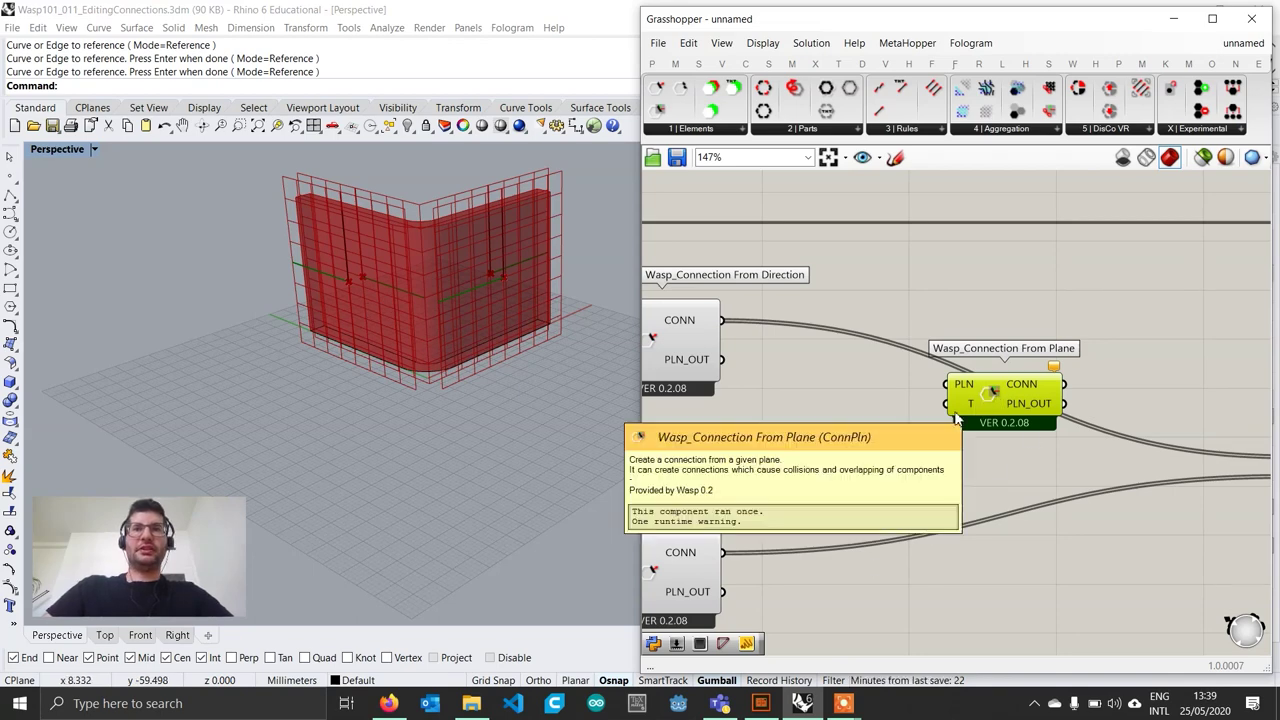
{"action": "left_click_drag", "start_coordinate": [1000, 410], "coordinate": [1019, 408]}
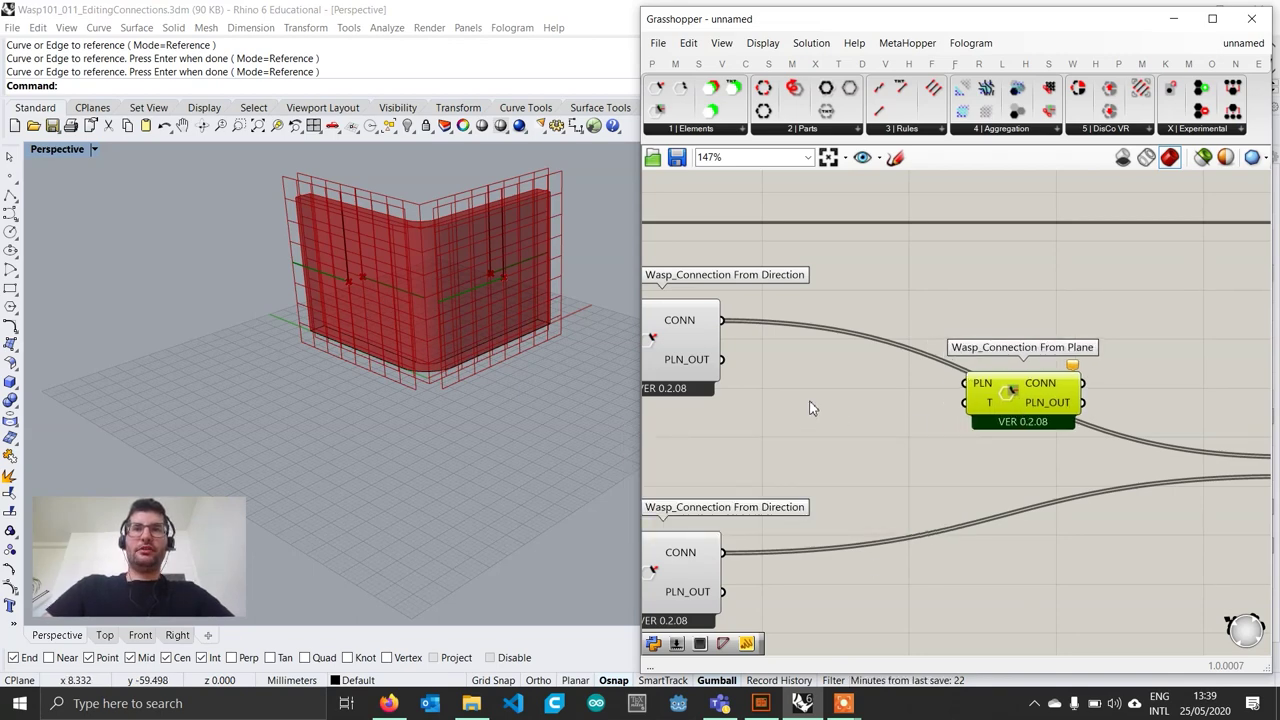
Step: Add a Rotate Plane component between the upper Wasp_Connection From Direction and Wasp_Connection From Plane components
{"action": "left_click", "coordinate": [810, 403]}
{"action": "double_click", "coordinate": [812, 400]}
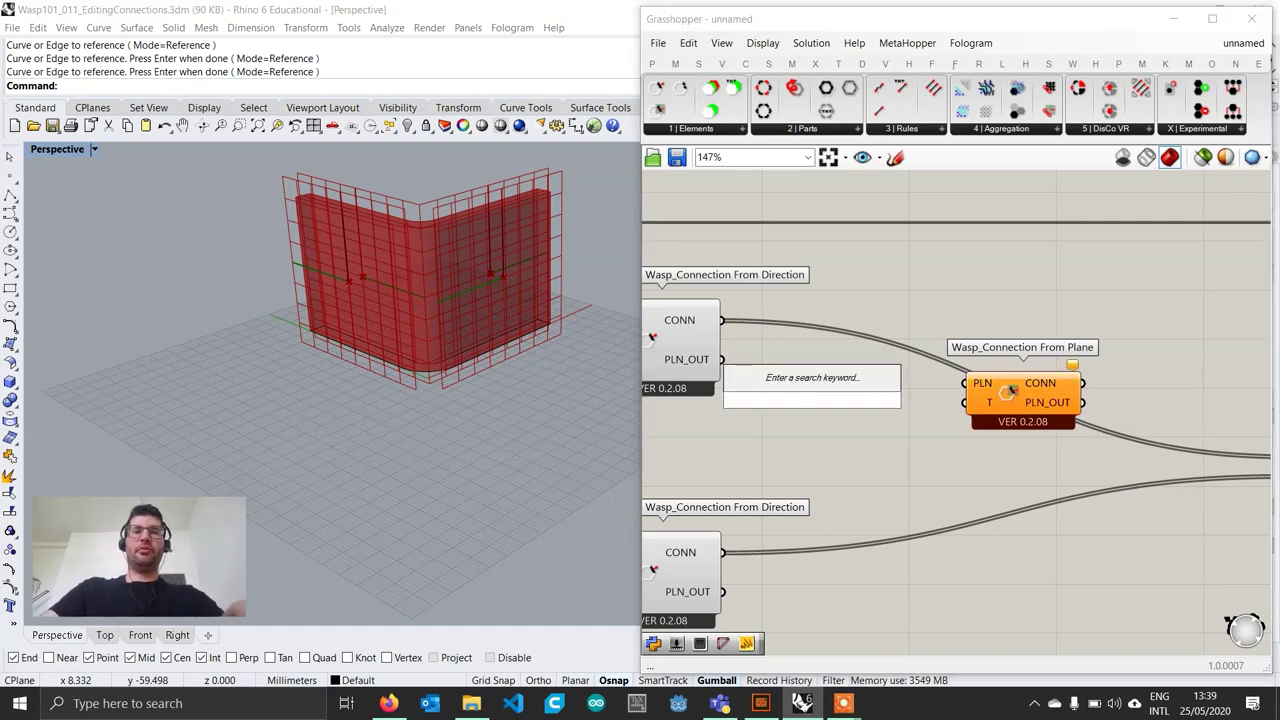
{"action": "type", "text": "rotate plan"}
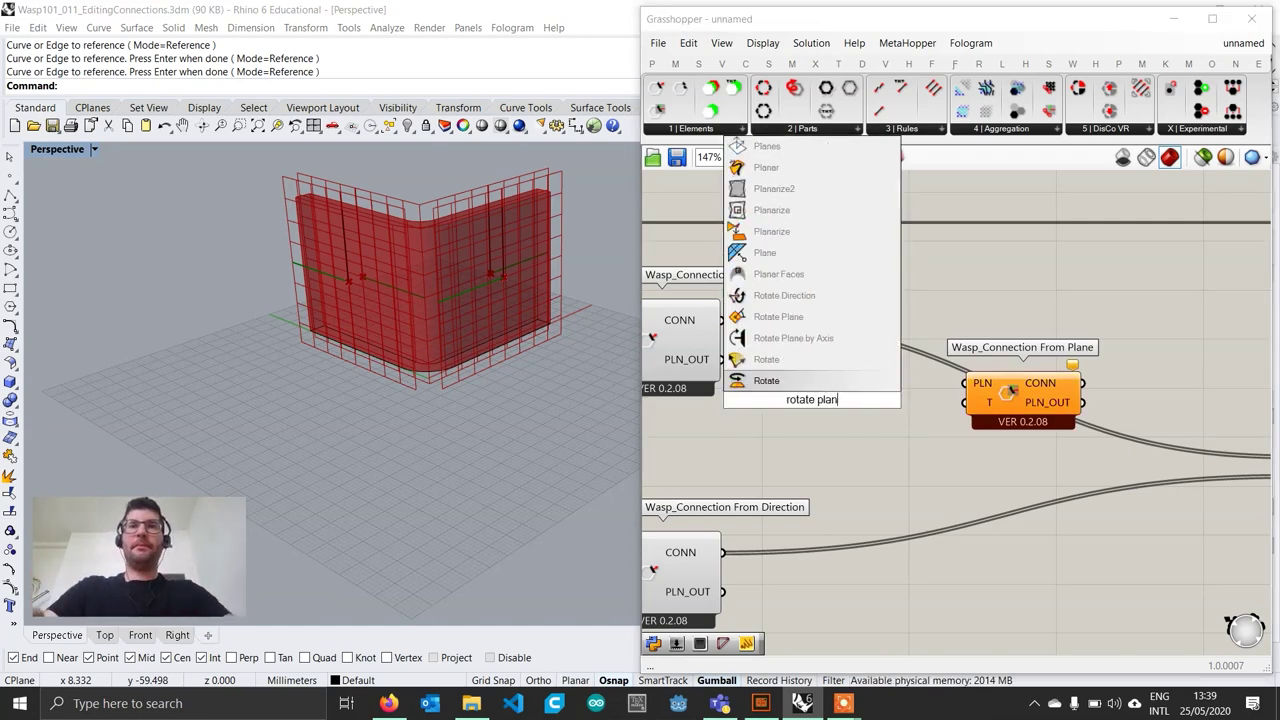
{"action": "key", "text": "Up"}
{"action": "key", "text": "Up"}
{"action": "key", "text": "Up"}
{"action": "key", "text": "Return"}
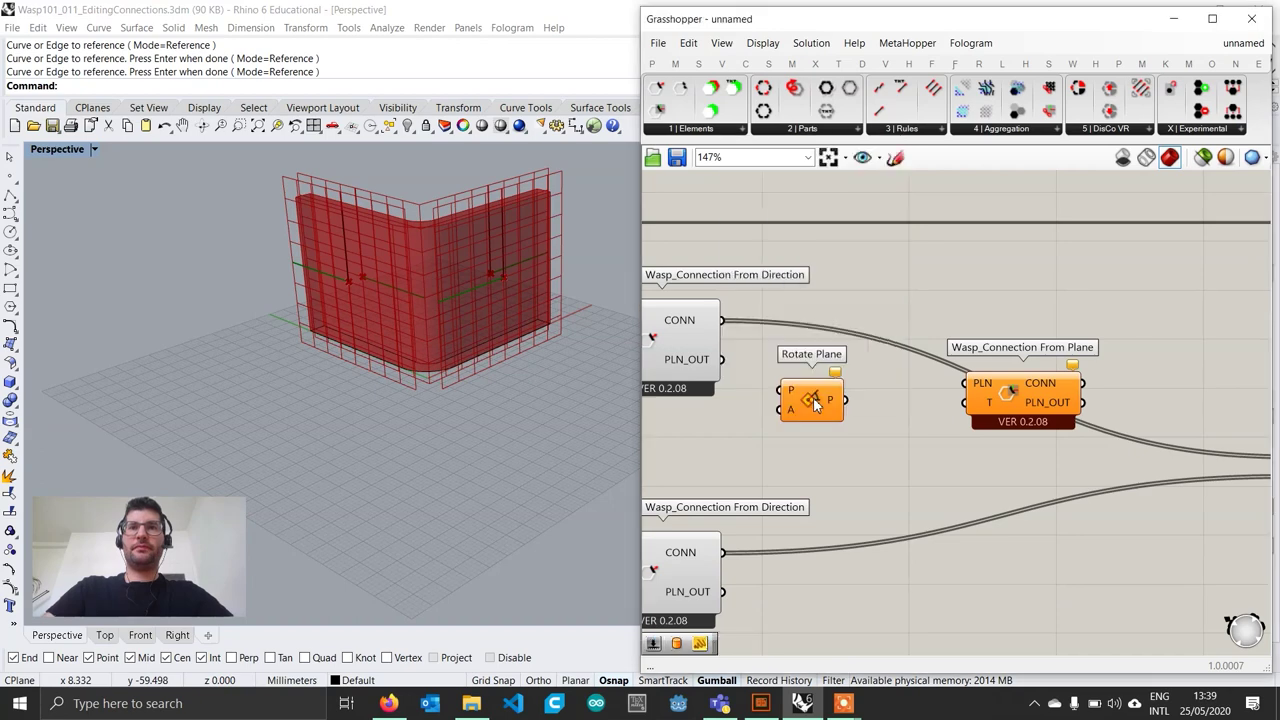
Step: Space out the Rotate Plane and Wasp_Connection From Plane components by moving both farther right of the upper connection component
{"action": "left_click", "coordinate": [846, 410]}
{"action": "scroll", "coordinate": [846, 410], "scroll_direction": "down", "scroll_amount": 1}
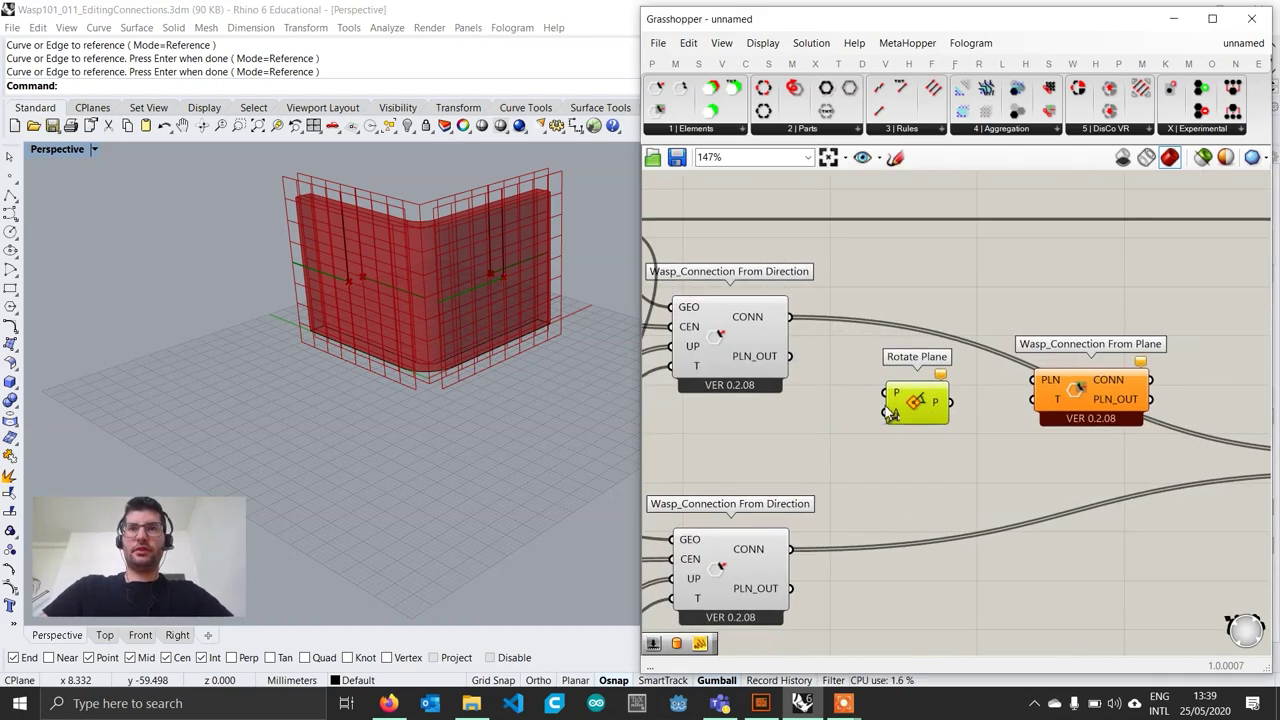
{"action": "scroll", "coordinate": [980, 403], "scroll_direction": "down", "scroll_amount": 1}
{"action": "left_click", "coordinate": [1082, 405]}
{"action": "scroll", "coordinate": [690, 500], "scroll_direction": "up", "scroll_amount": 2}
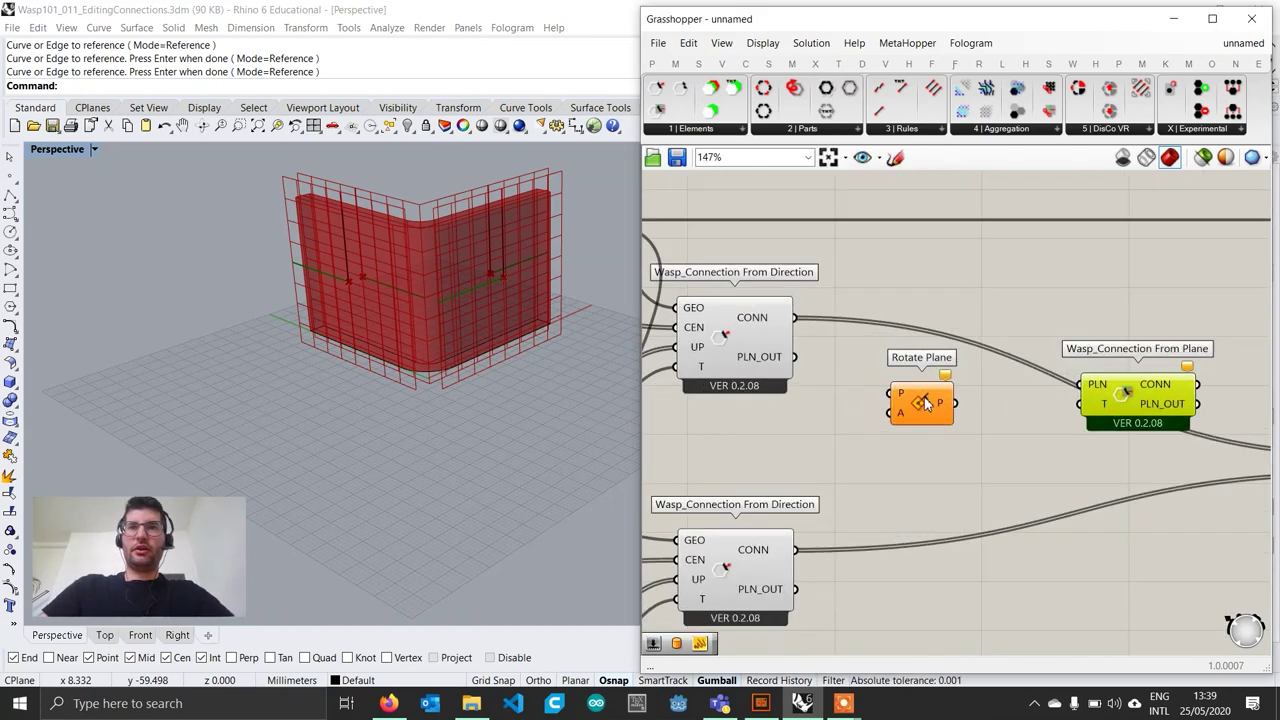
Step: Widen the Grasshopper window, feed the upper connection component's PLN_OUT into Rotate Plane's P input, and set its angle input to degrees
{"action": "left_click_drag", "start_coordinate": [640, 350], "coordinate": [473, 338]}
{"action": "left_click_drag", "start_coordinate": [730, 300], "coordinate": [822, 398]}
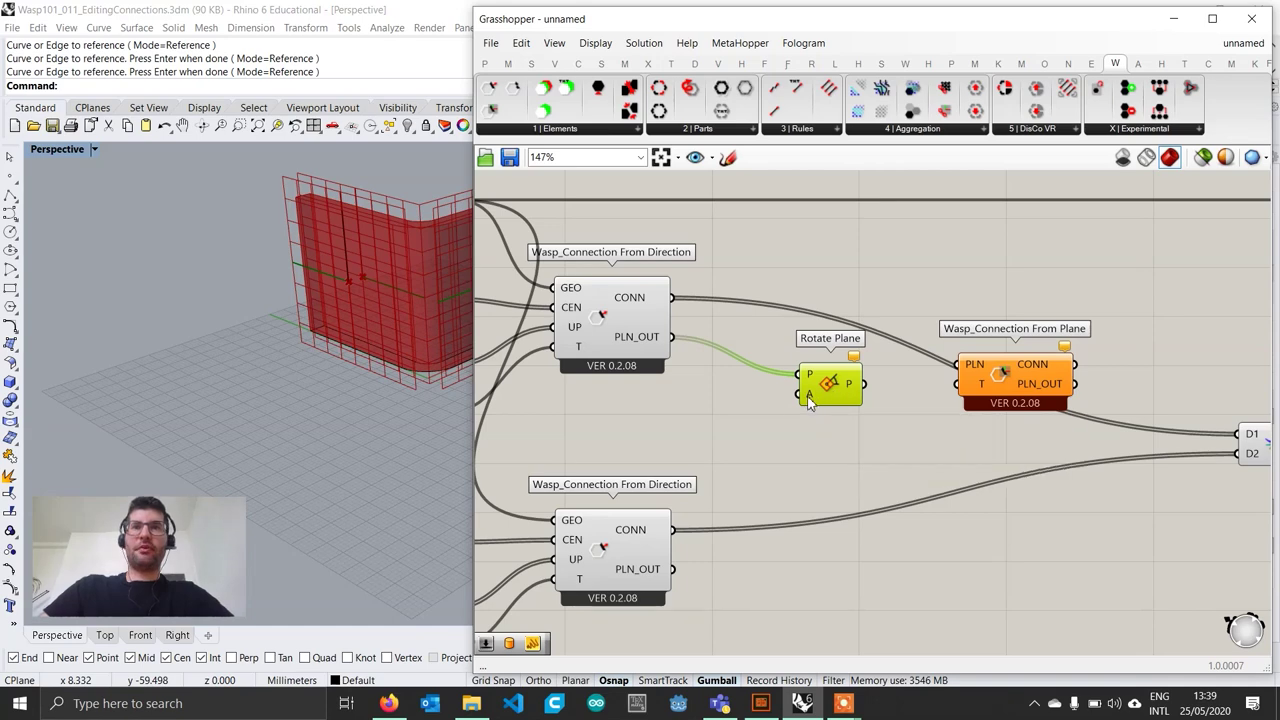
{"action": "right_click", "coordinate": [808, 394]}
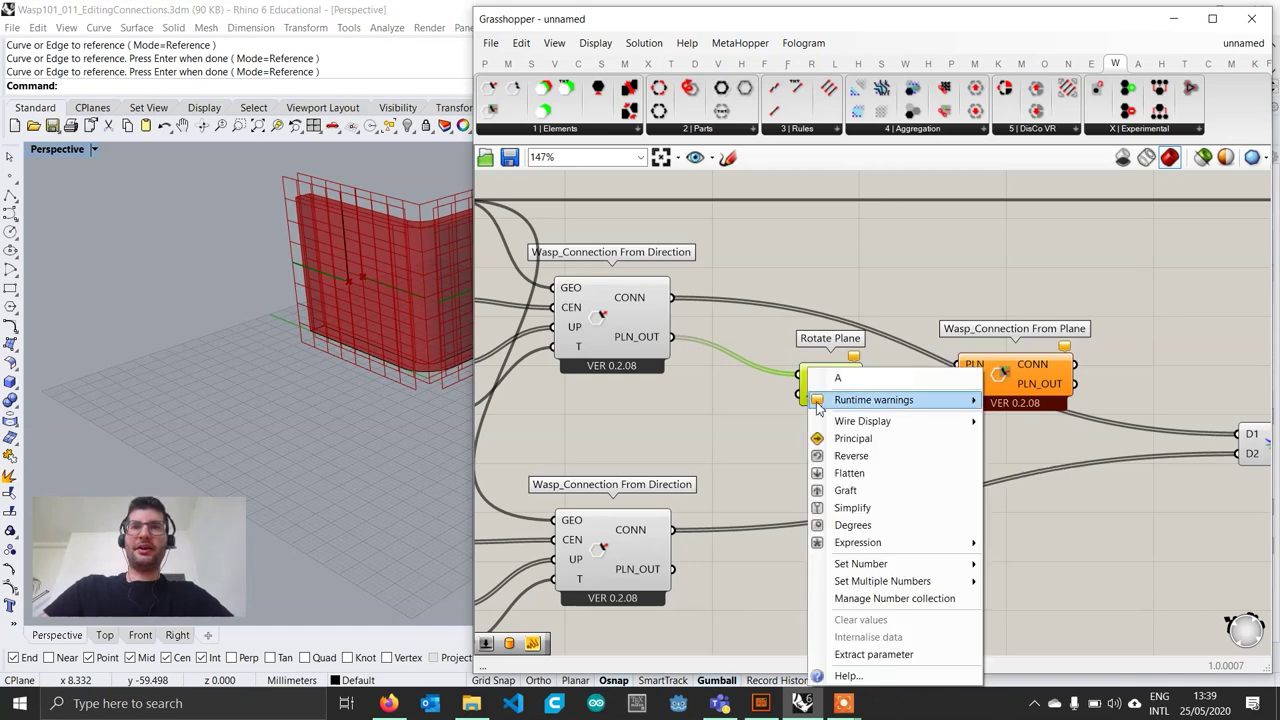
{"action": "left_click", "coordinate": [864, 530]}
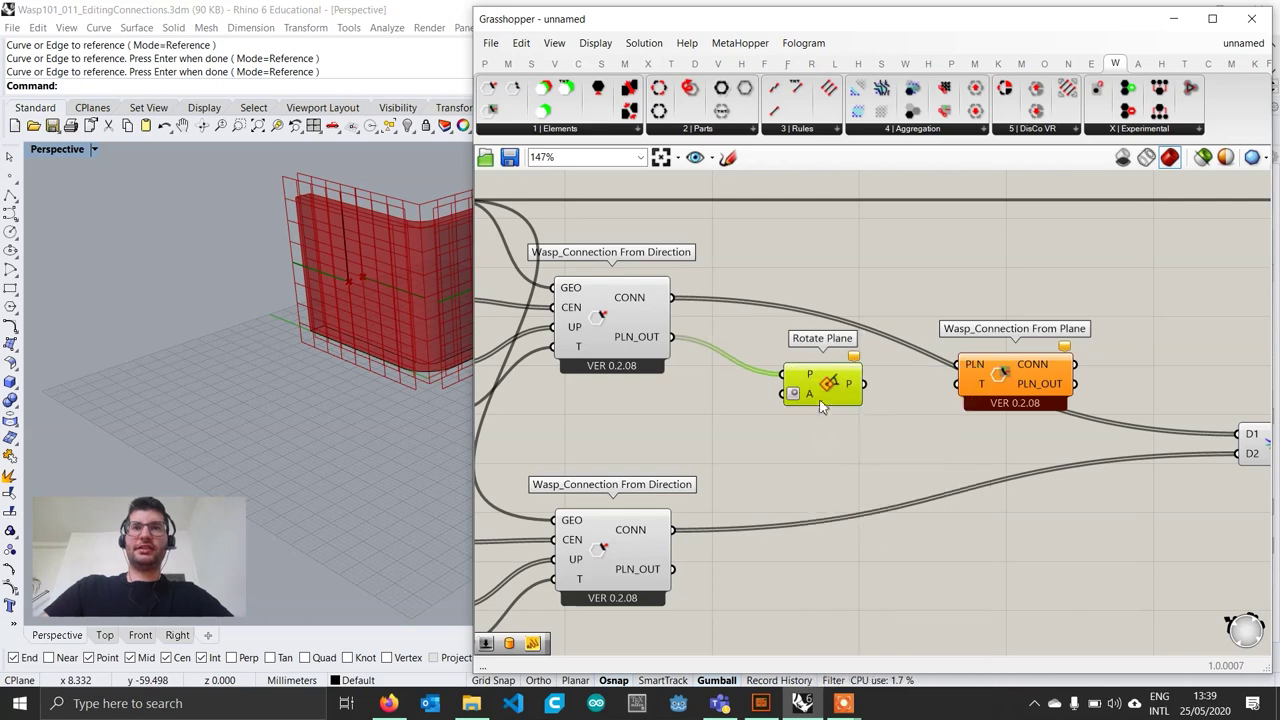
Step: Add a number slider set to 90 beside Rotate Plane and connect it to the component's angle input
{"action": "double_click", "coordinate": [655, 405]}
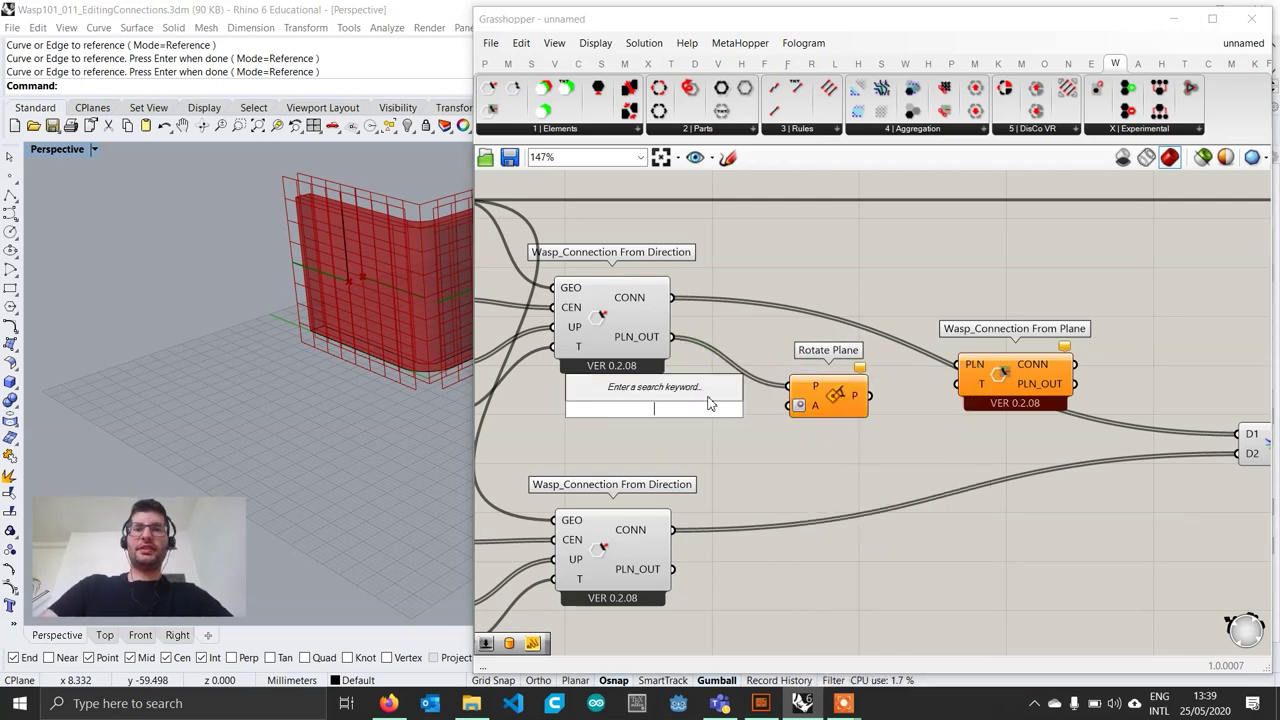
{"action": "type", "text": "90"}
{"action": "key", "text": "Return"}
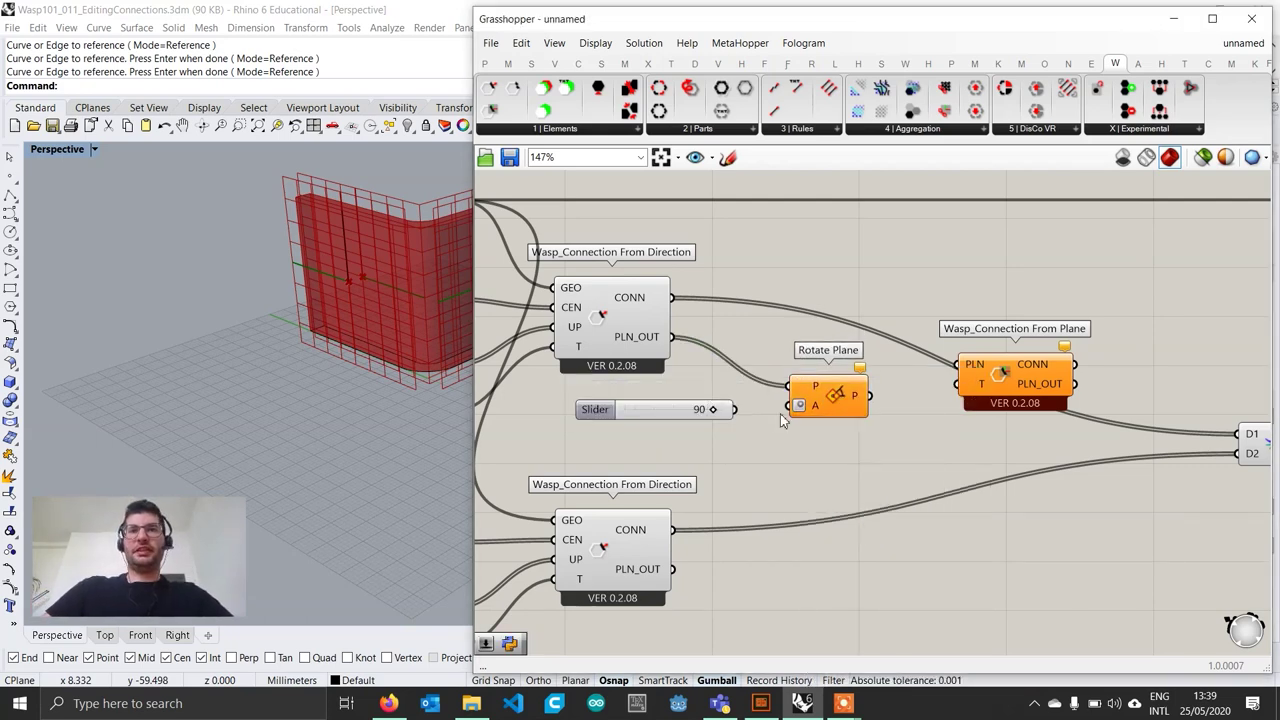
{"action": "left_click_drag", "start_coordinate": [742, 409], "coordinate": [787, 405]}
{"action": "left_click_drag", "start_coordinate": [642, 410], "coordinate": [659, 405]}
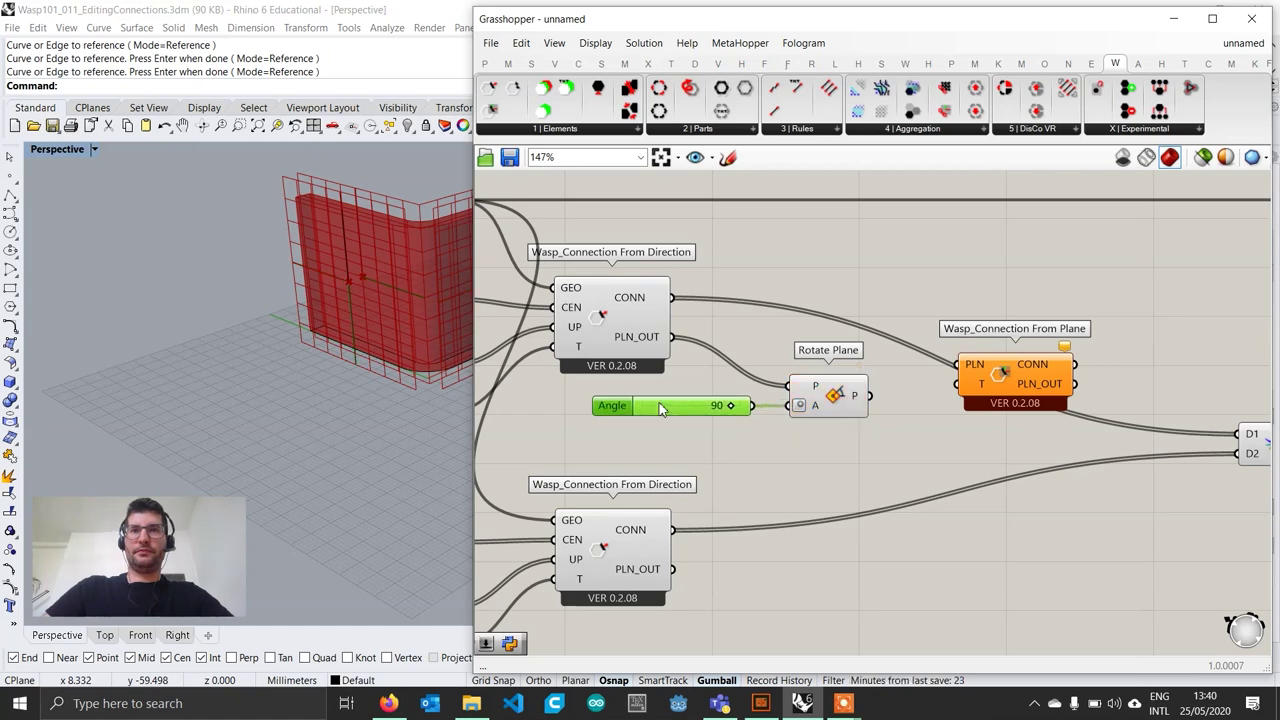
Step: Compare the upper connection component's planes with the Rotate Plane output on the part in the Rhino viewport
{"action": "left_click", "coordinate": [807, 393]}
{"action": "right_click_drag", "start_coordinate": [256, 321], "coordinate": [229, 341], "text": "shift"}
{"action": "left_click", "coordinate": [852, 462]}
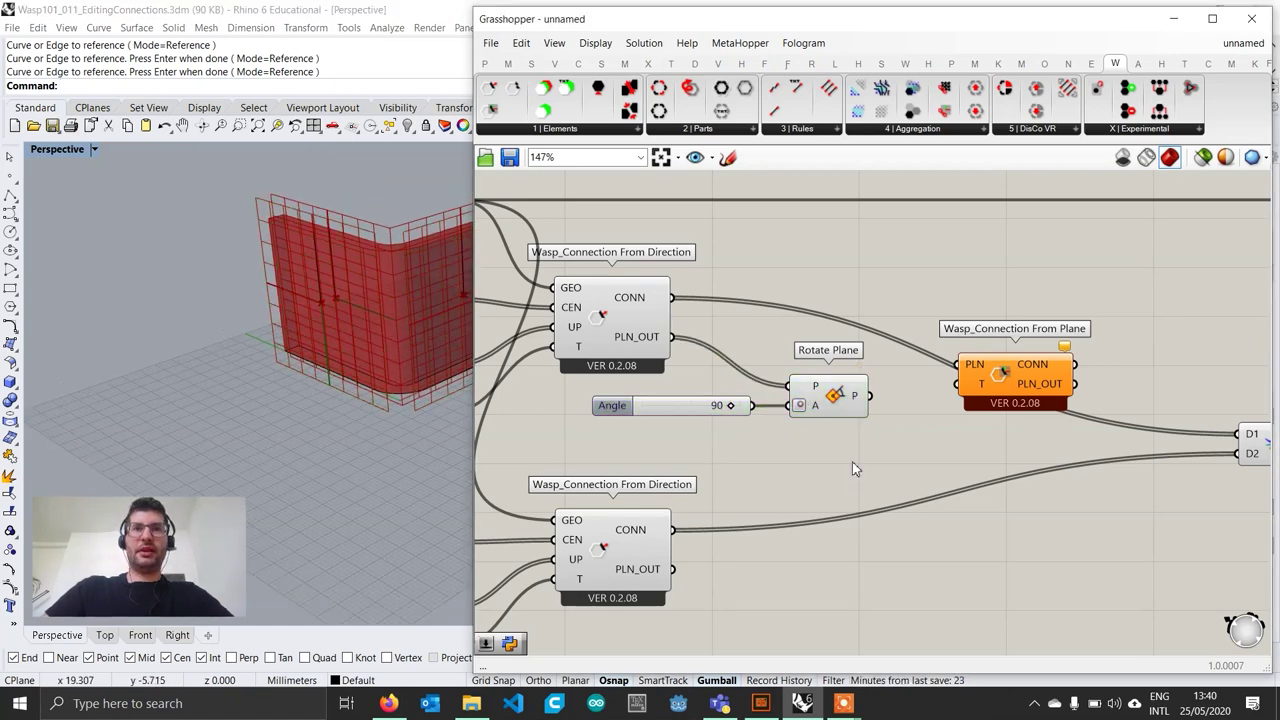
{"action": "left_click", "coordinate": [628, 338]}
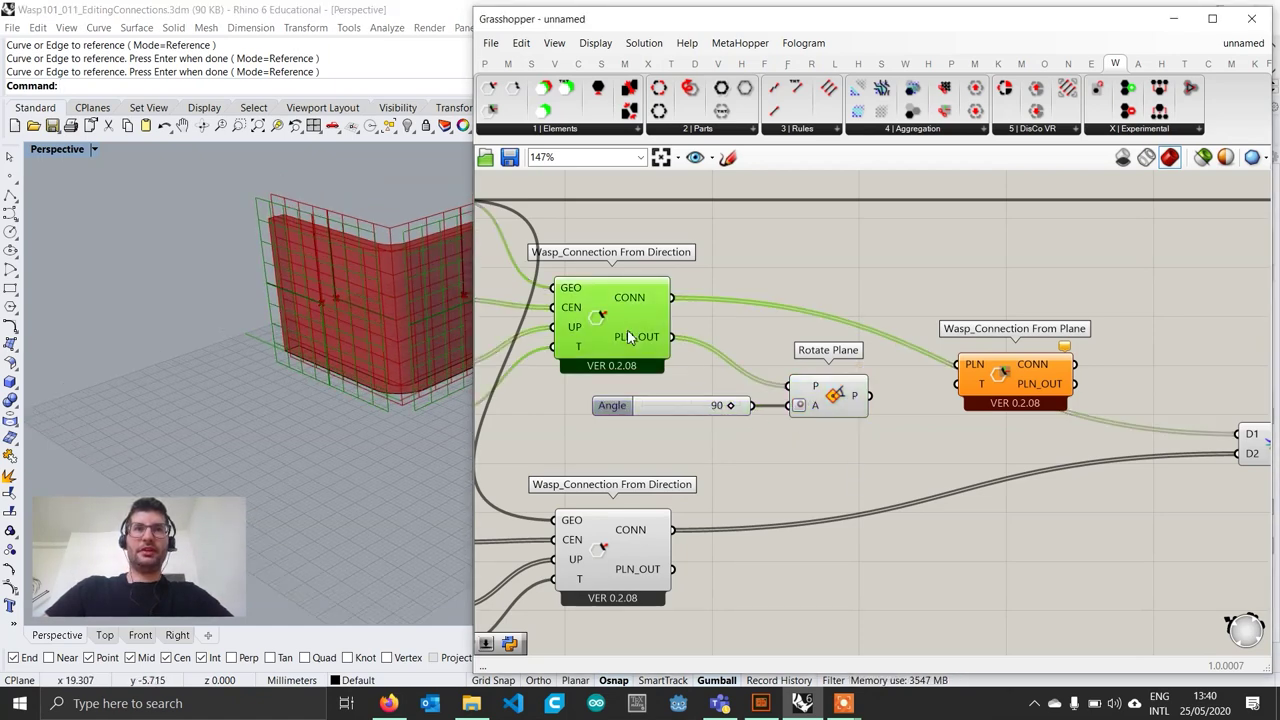
{"action": "left_click", "coordinate": [830, 405]}
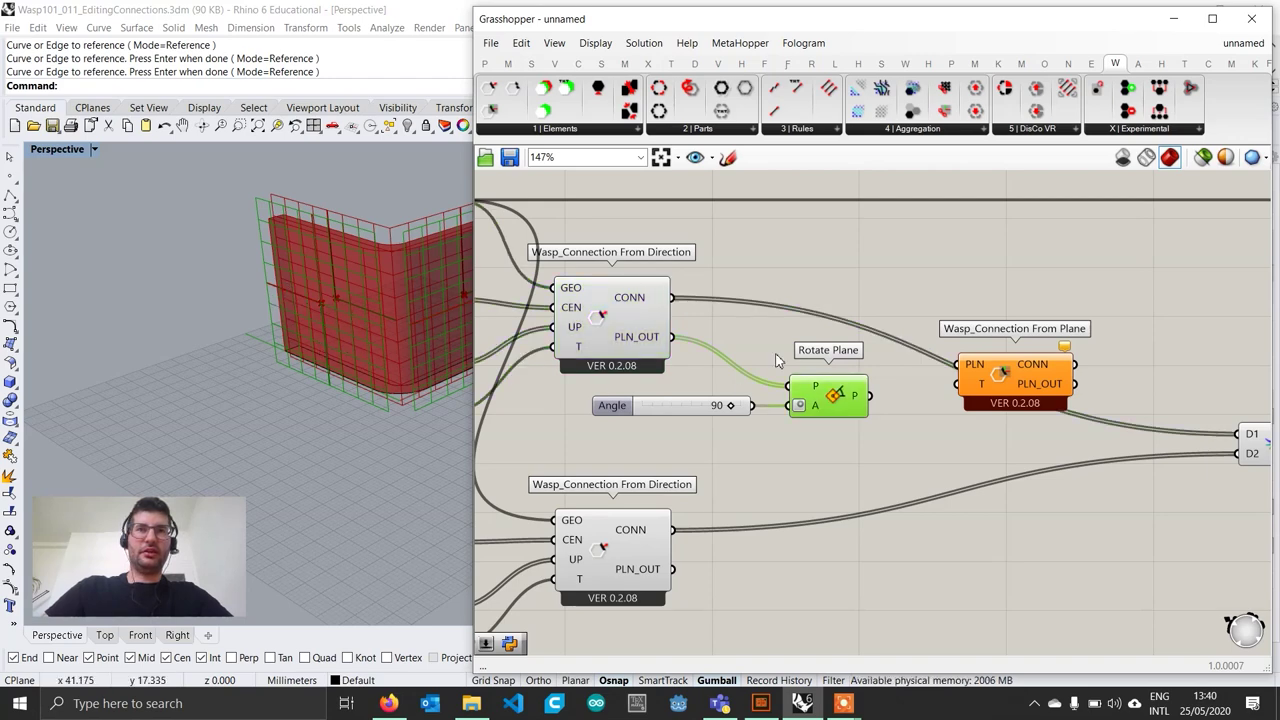
{"action": "left_click", "coordinate": [618, 312]}
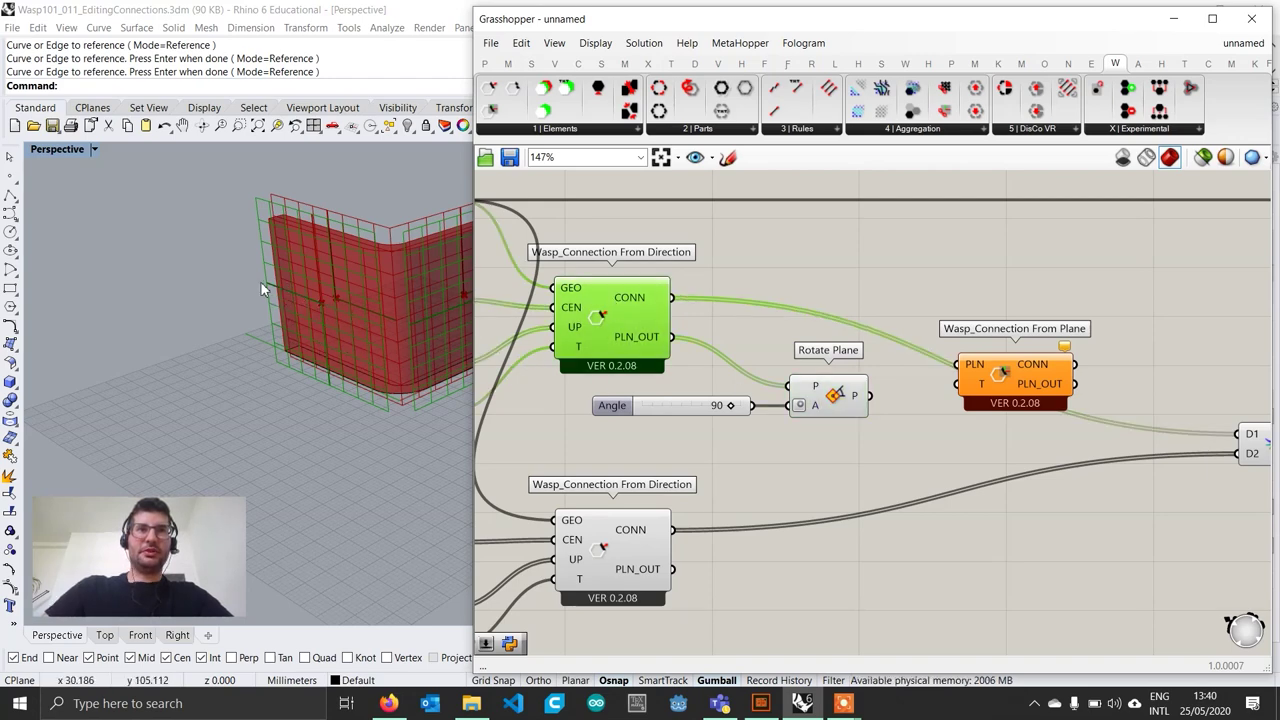
{"action": "left_click", "coordinate": [855, 396]}
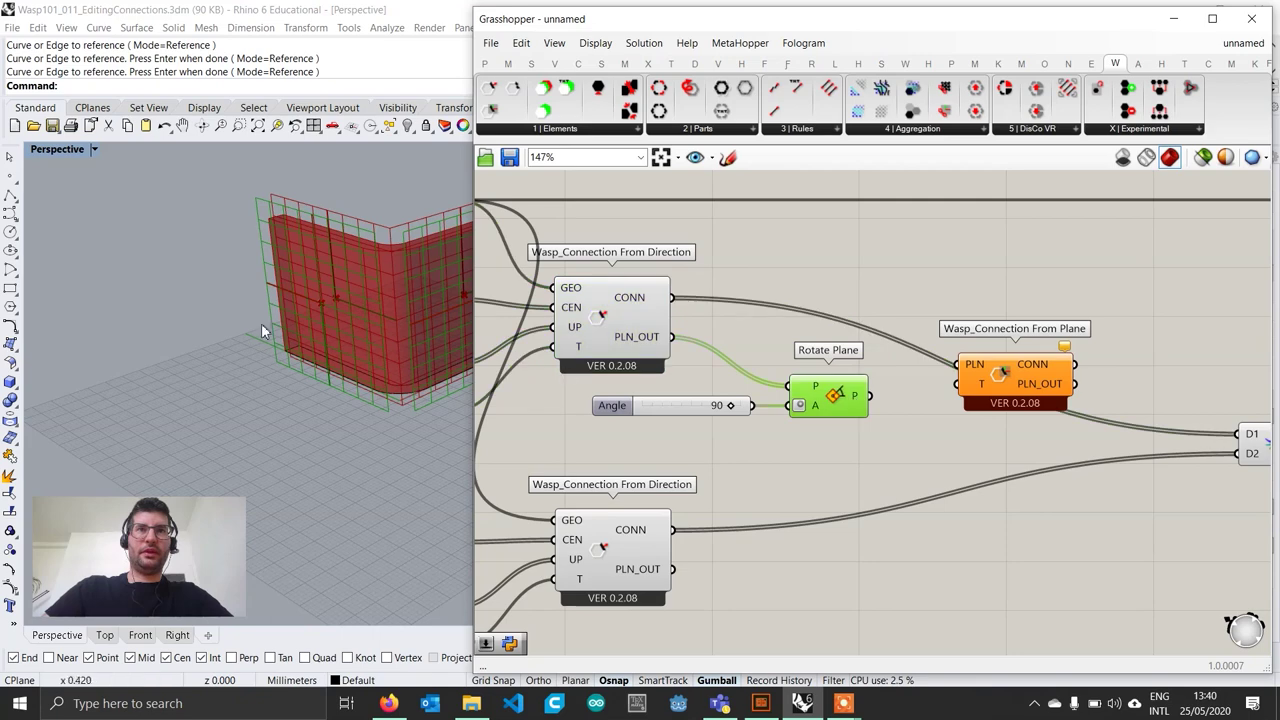
{"action": "left_click", "coordinate": [825, 461]}
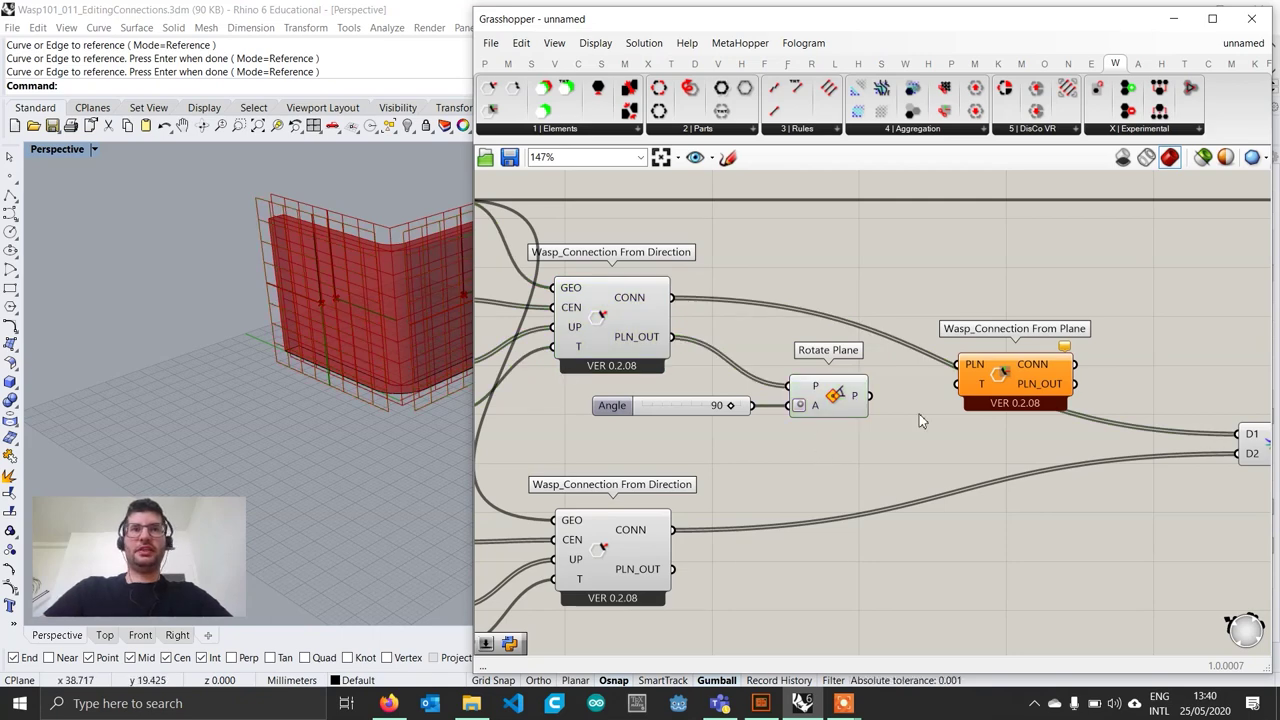
Step: Move Wasp_Connection From Plane closer to Rotate Plane and feed the rotated planes into its PLN input
{"action": "left_click_drag", "start_coordinate": [985, 405], "coordinate": [957, 431]}
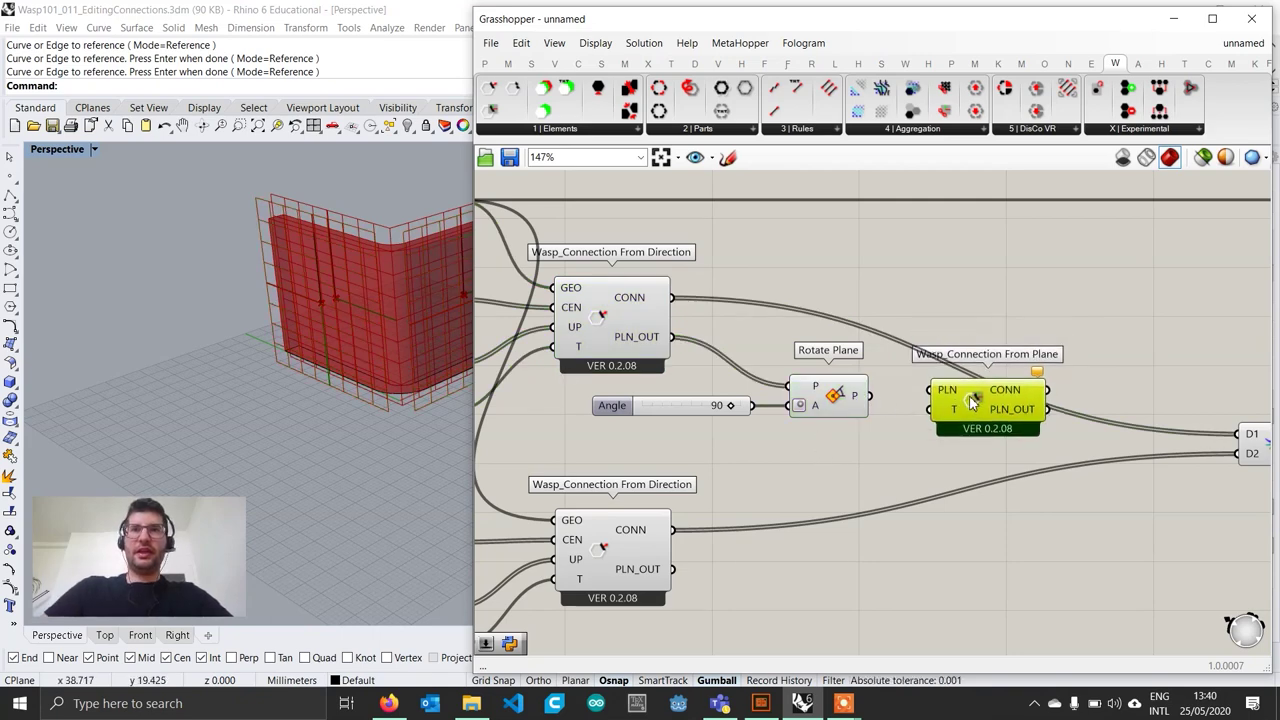
{"action": "left_click_drag", "start_coordinate": [870, 396], "coordinate": [982, 411]}
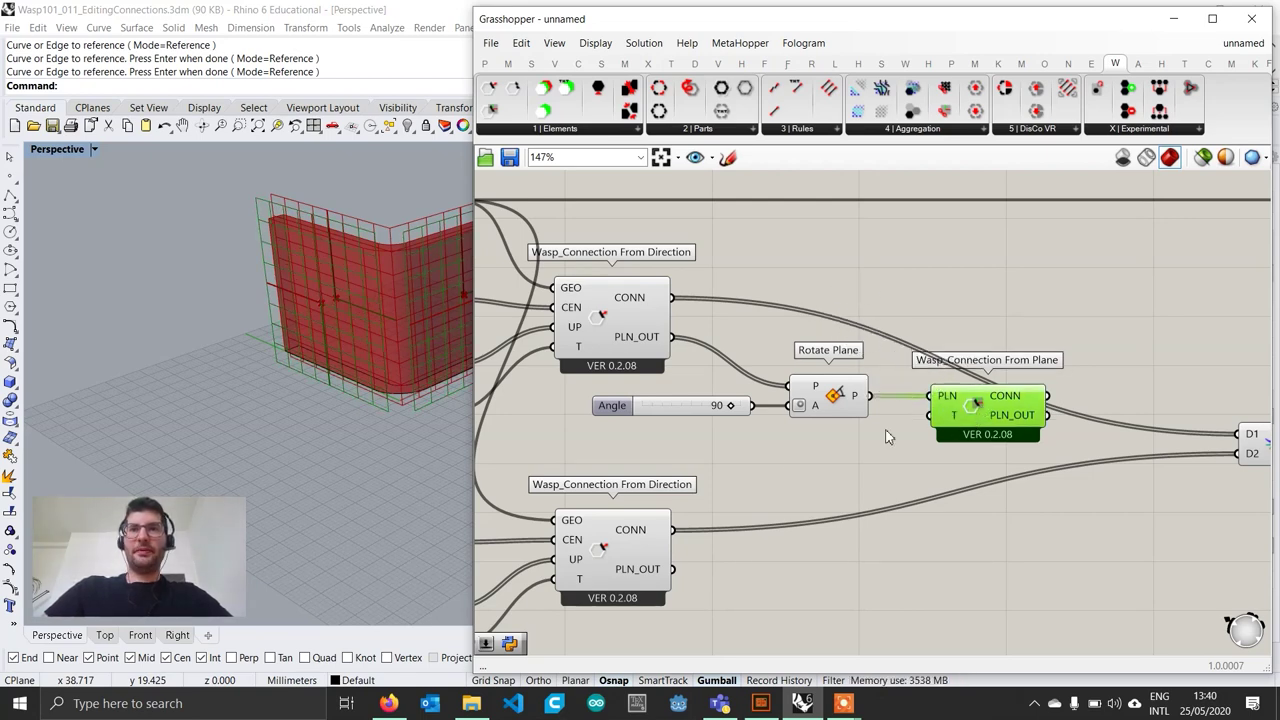
{"action": "double_click", "coordinate": [807, 450]}
{"action": "right_click", "coordinate": [818, 445]}
Step: Add a panel reading OUTER_ROT below Rotate Plane and connect it to the T input of Wasp_Connection From Plane
{"action": "right_click_drag", "start_coordinate": [697, 427], "coordinate": [814, 437]}
{"action": "scroll", "coordinate": [743, 420], "scroll_direction": "down", "scroll_amount": 1}
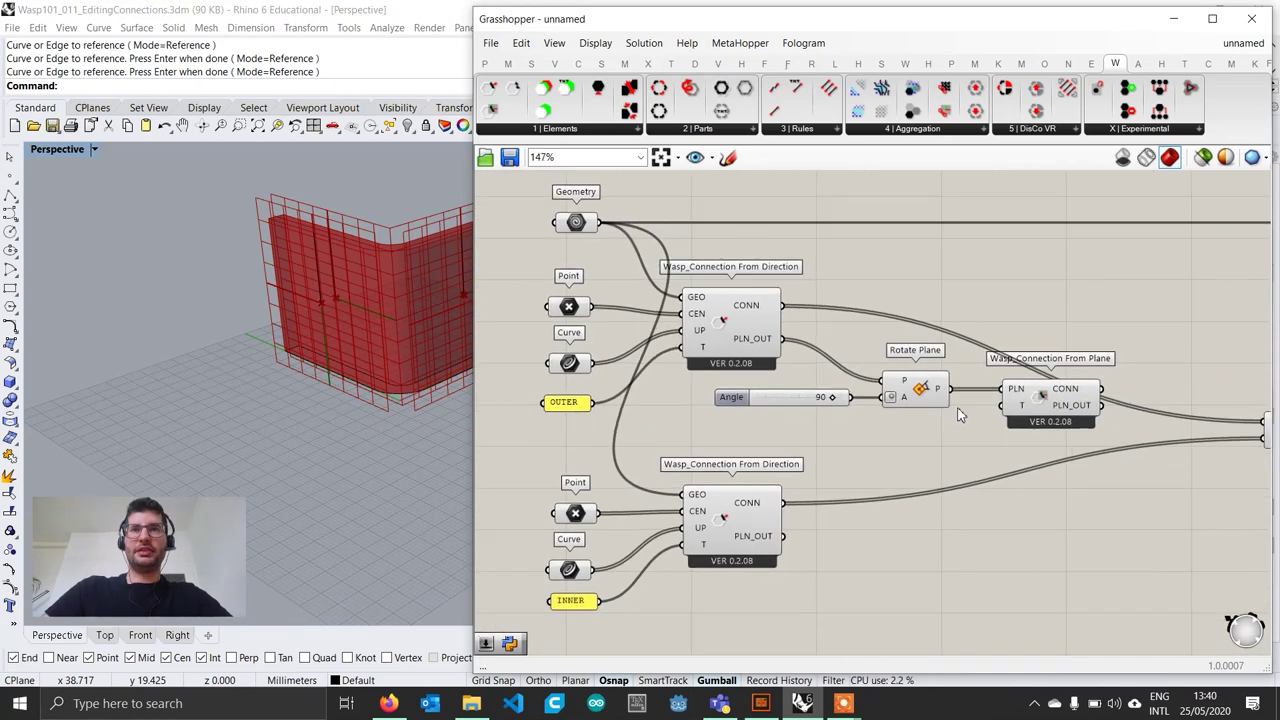
{"action": "scroll", "coordinate": [870, 441], "scroll_direction": "up", "scroll_amount": 2}
{"action": "double_click", "coordinate": [870, 441]}
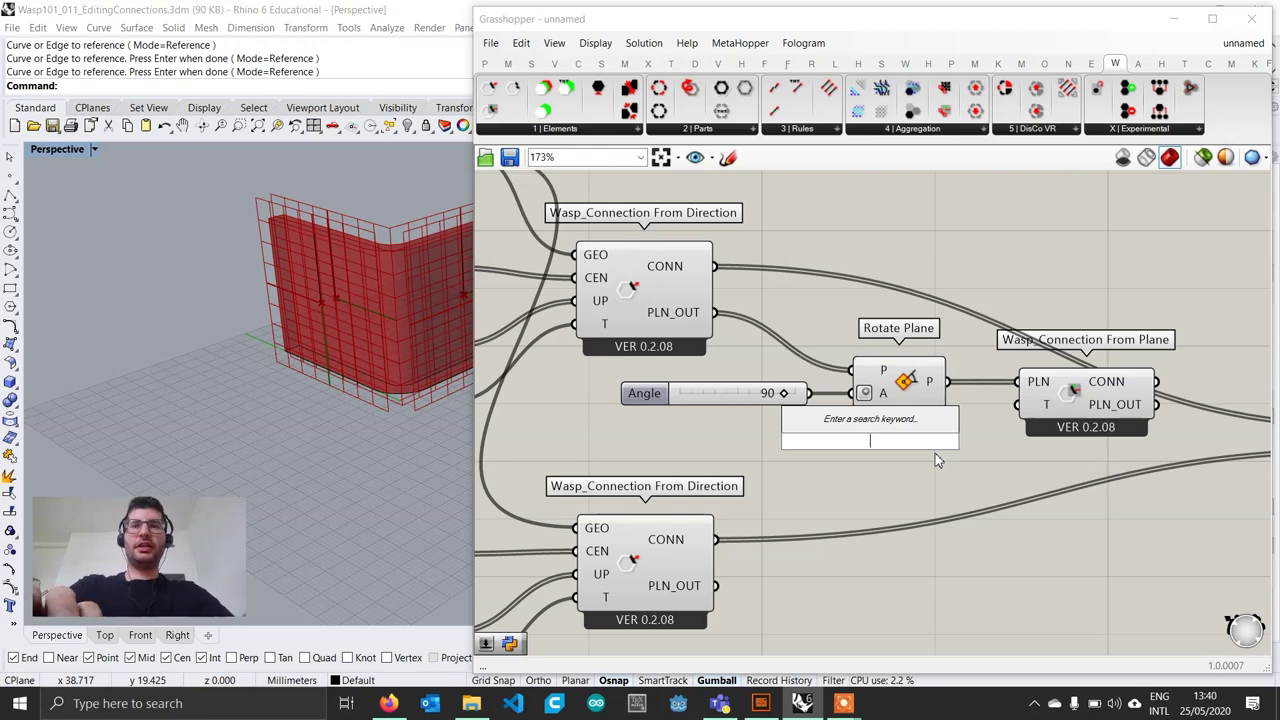
{"action": "type", "text": "\"OUTE"}
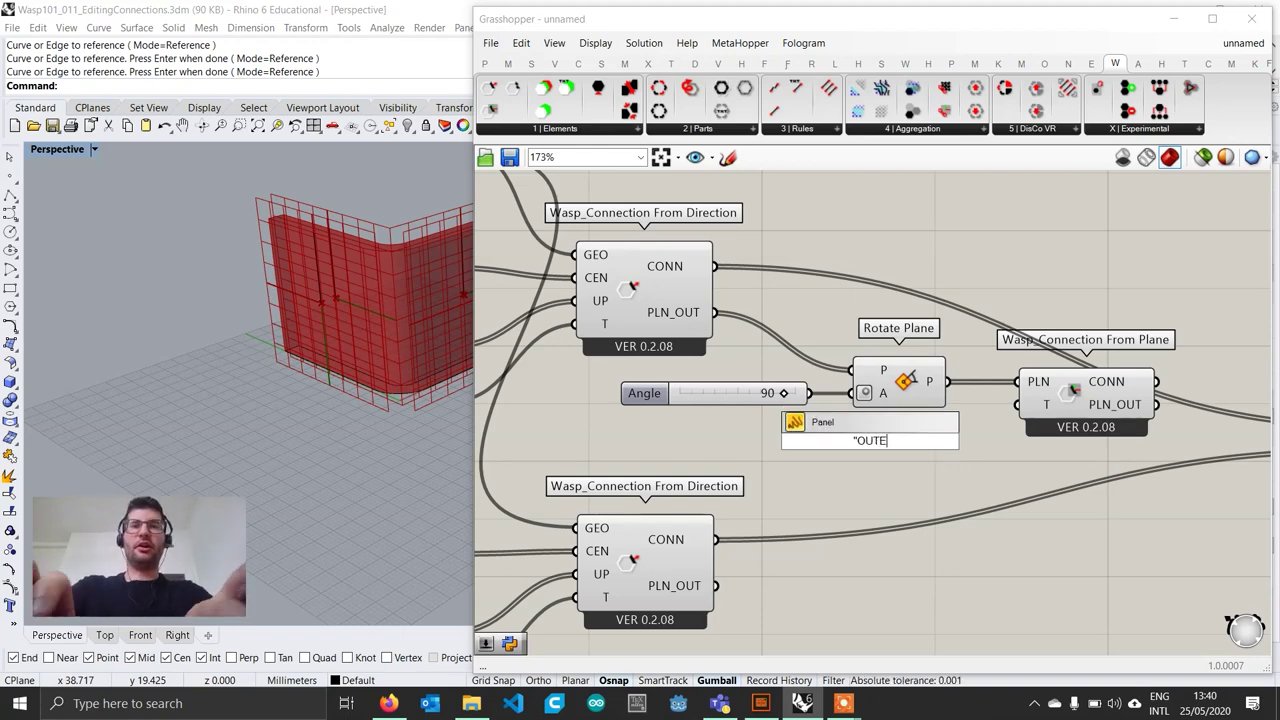
{"action": "type", "text": "R_ROT"}
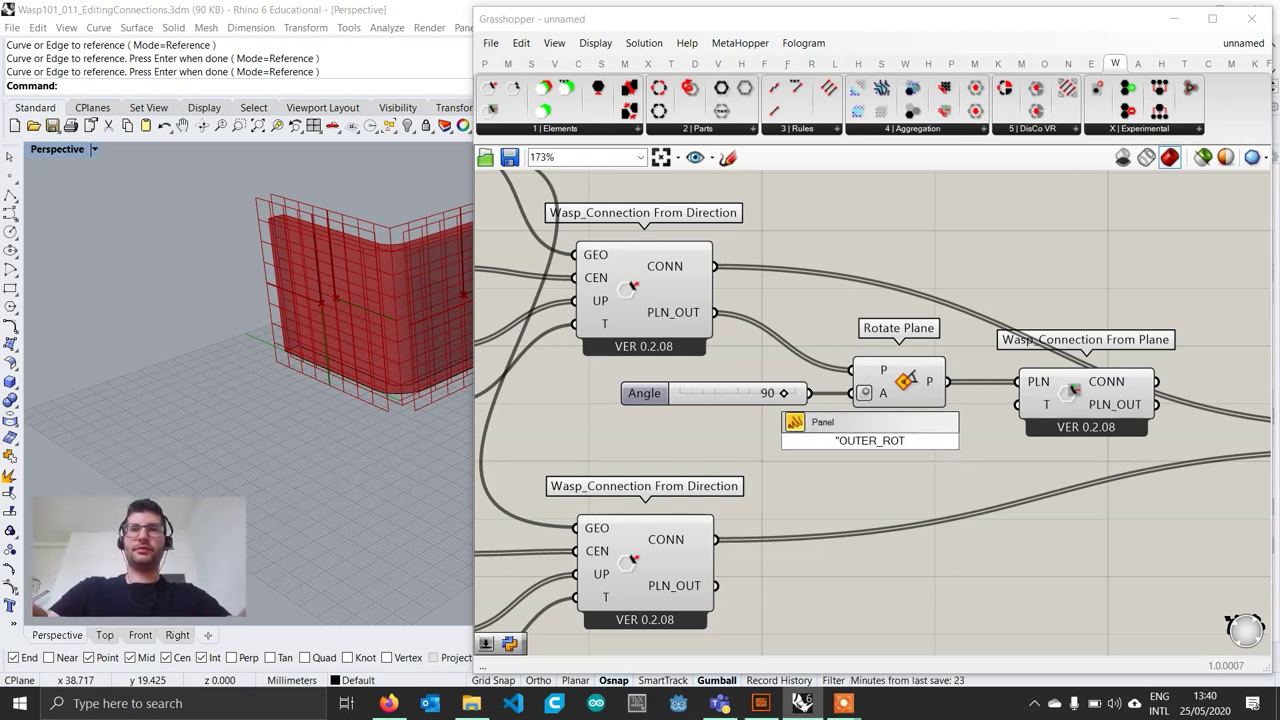
{"action": "key", "text": "Return"}
{"action": "left_click_drag", "start_coordinate": [919, 440], "coordinate": [1017, 404]}
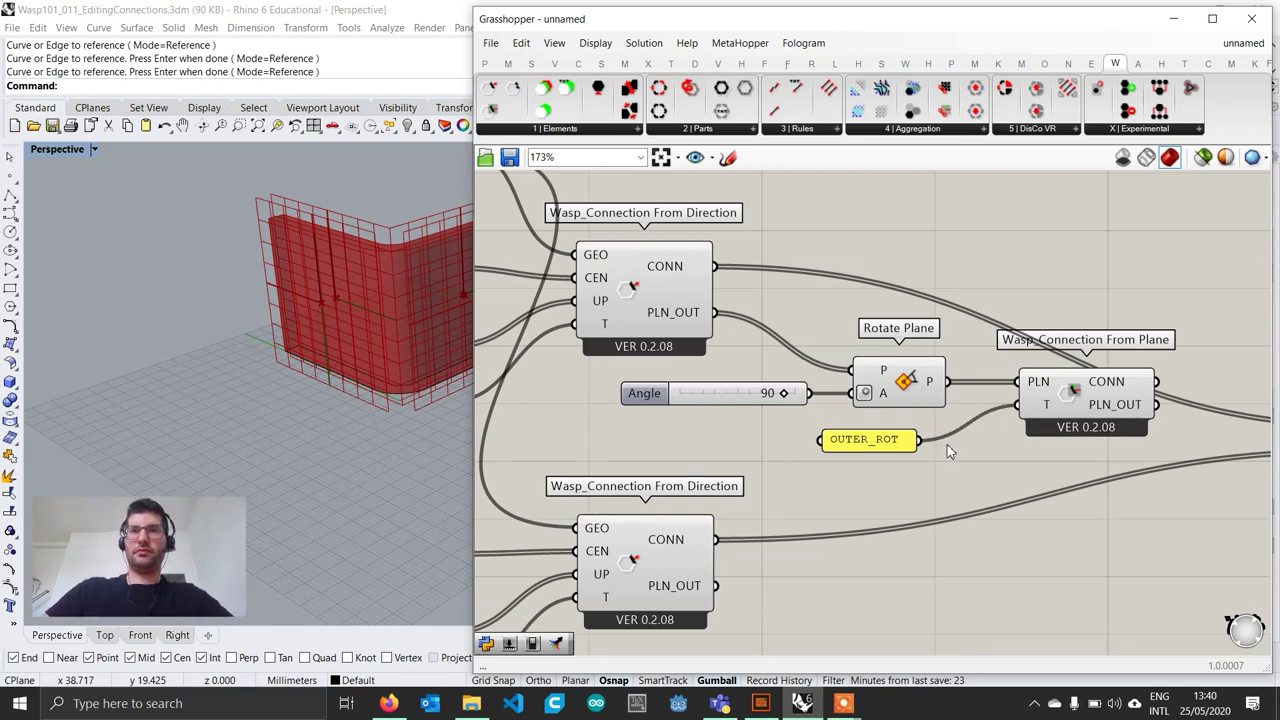
{"action": "left_click_drag", "start_coordinate": [876, 443], "coordinate": [904, 430]}
Step: Insert an input between D1 and D2 on Merge and connect the CONN output of Wasp_Connection From Plane to it
{"action": "scroll", "coordinate": [1046, 441], "scroll_direction": "down", "scroll_amount": 1}
{"action": "right_click_drag", "start_coordinate": [1190, 439], "coordinate": [1000, 429]}
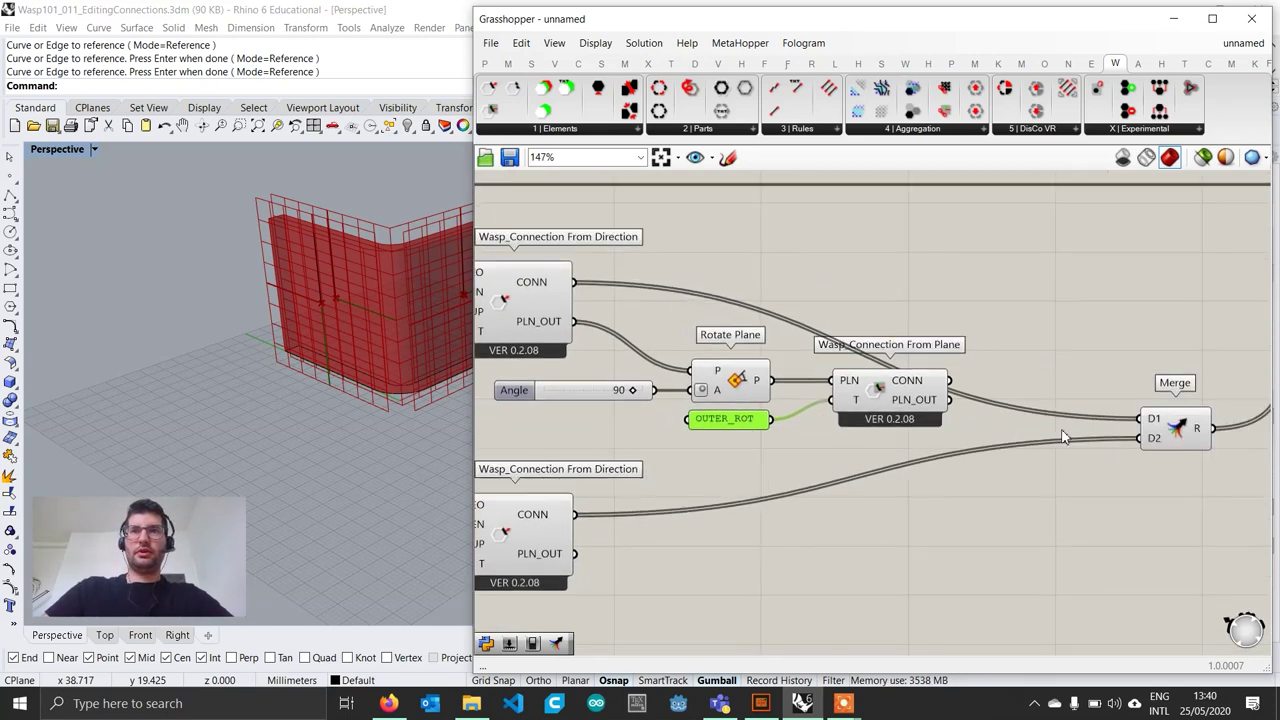
{"action": "scroll", "coordinate": [1153, 443], "scroll_direction": "up", "scroll_amount": 2}
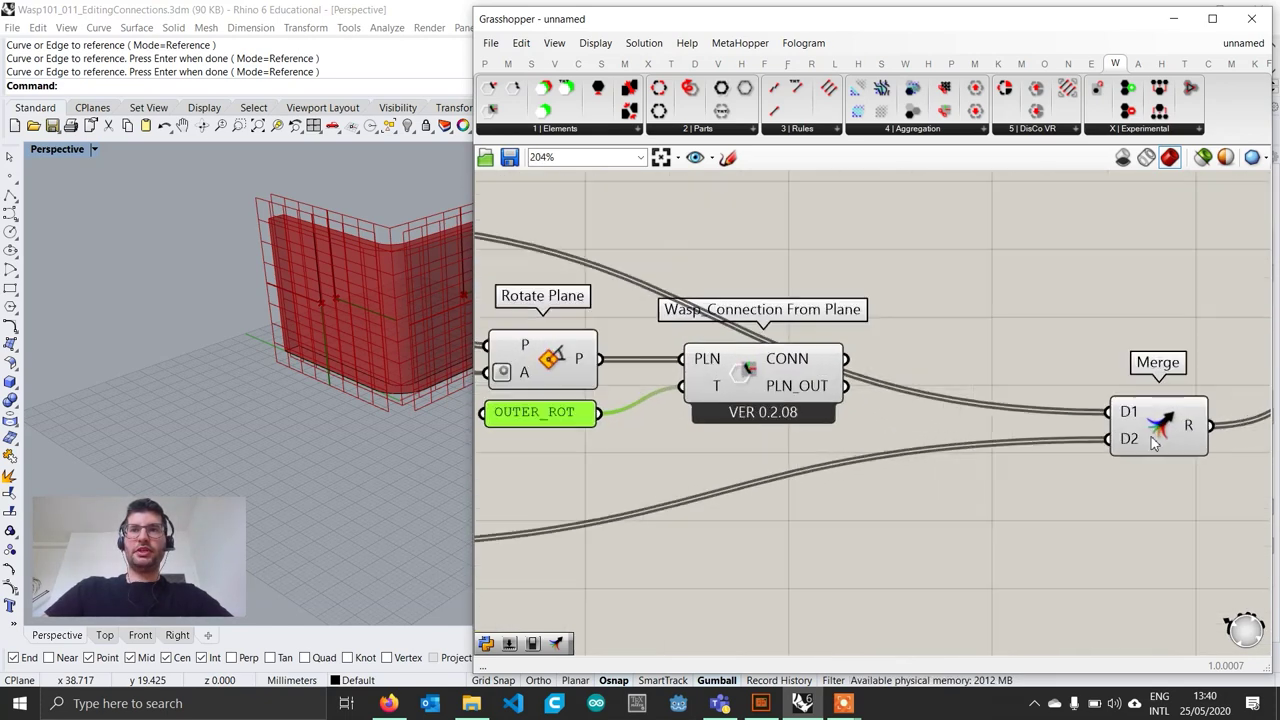
{"action": "scroll", "coordinate": [1155, 437], "scroll_direction": "up", "scroll_amount": 6}
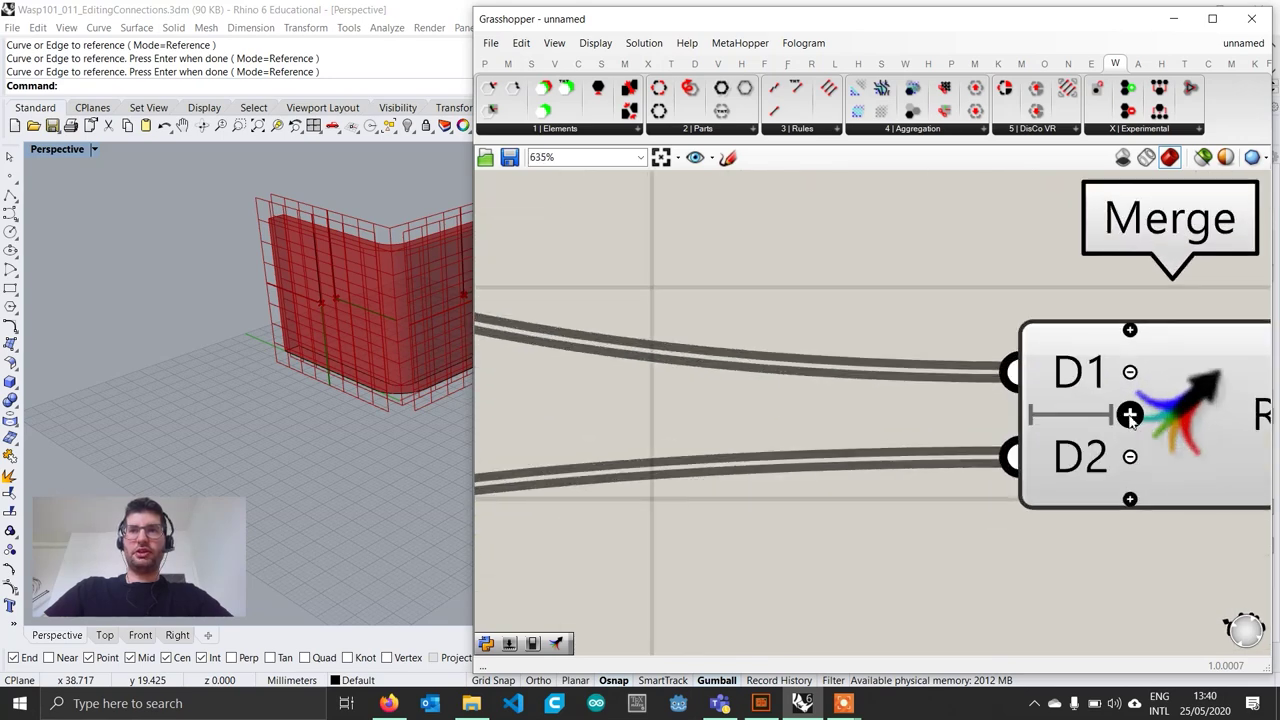
{"action": "left_click", "coordinate": [1130, 414]}
{"action": "scroll", "coordinate": [1128, 415], "scroll_direction": "down", "scroll_amount": 6}
{"action": "left_click_drag", "start_coordinate": [840, 360], "coordinate": [1098, 414]}
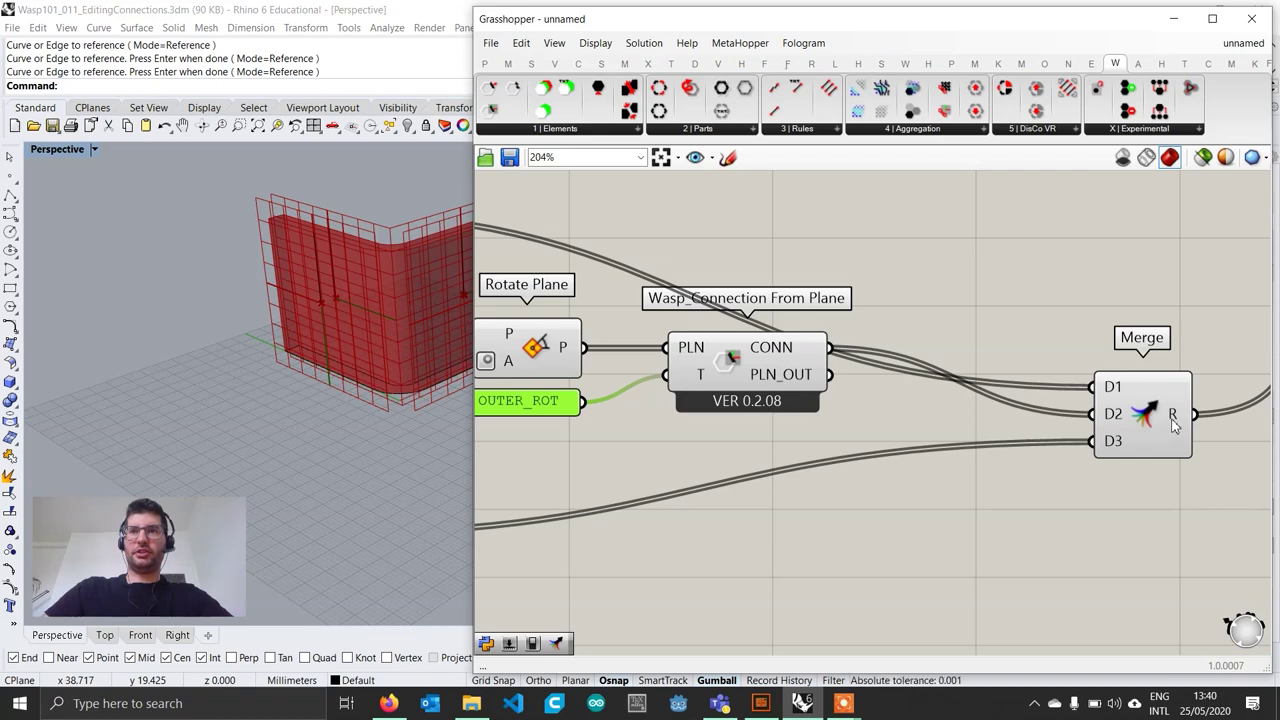
Step: Duplicate the slider, Rotate Plane, OUTER_ROT panel and Wasp_Connection From Plane below the originals, and feed the copy from the lower connection component's PLN_OUT
{"action": "mouse_move", "coordinate": [1174, 425]}
{"action": "scroll", "coordinate": [1174, 425], "scroll_direction": "down", "scroll_amount": 2}
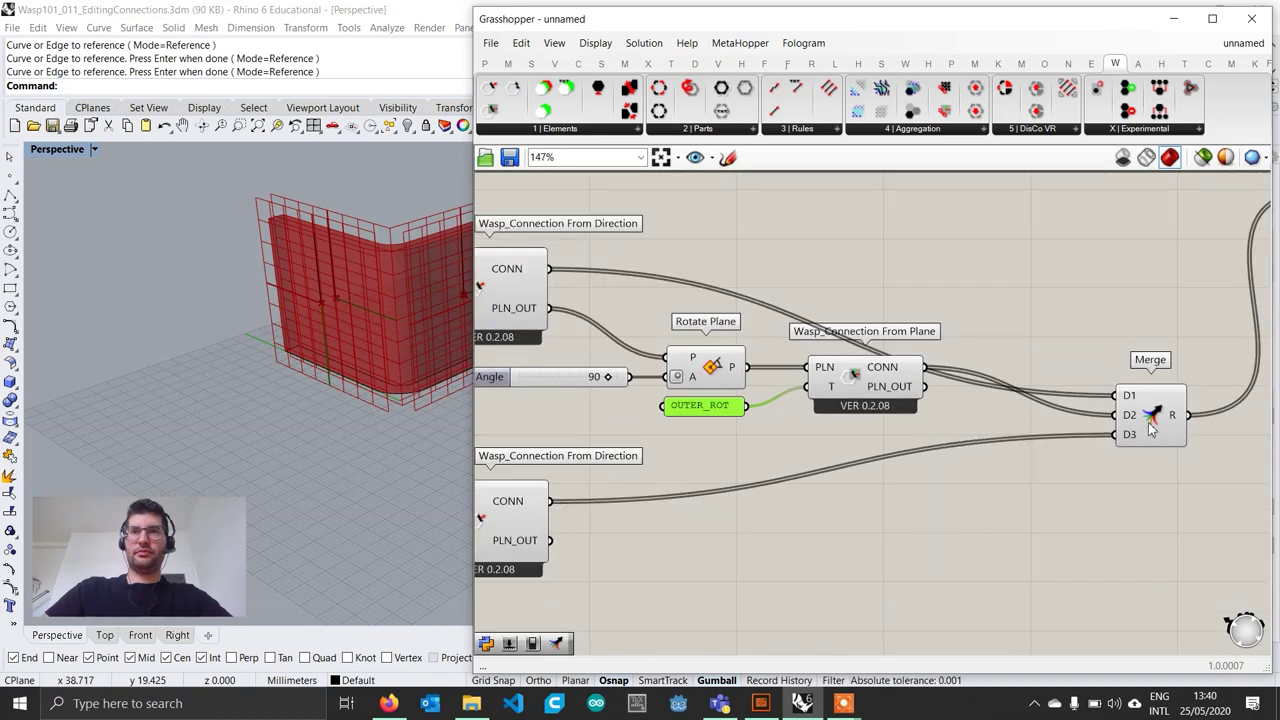
{"action": "right_click_drag", "start_coordinate": [884, 452], "coordinate": [1012, 436]}
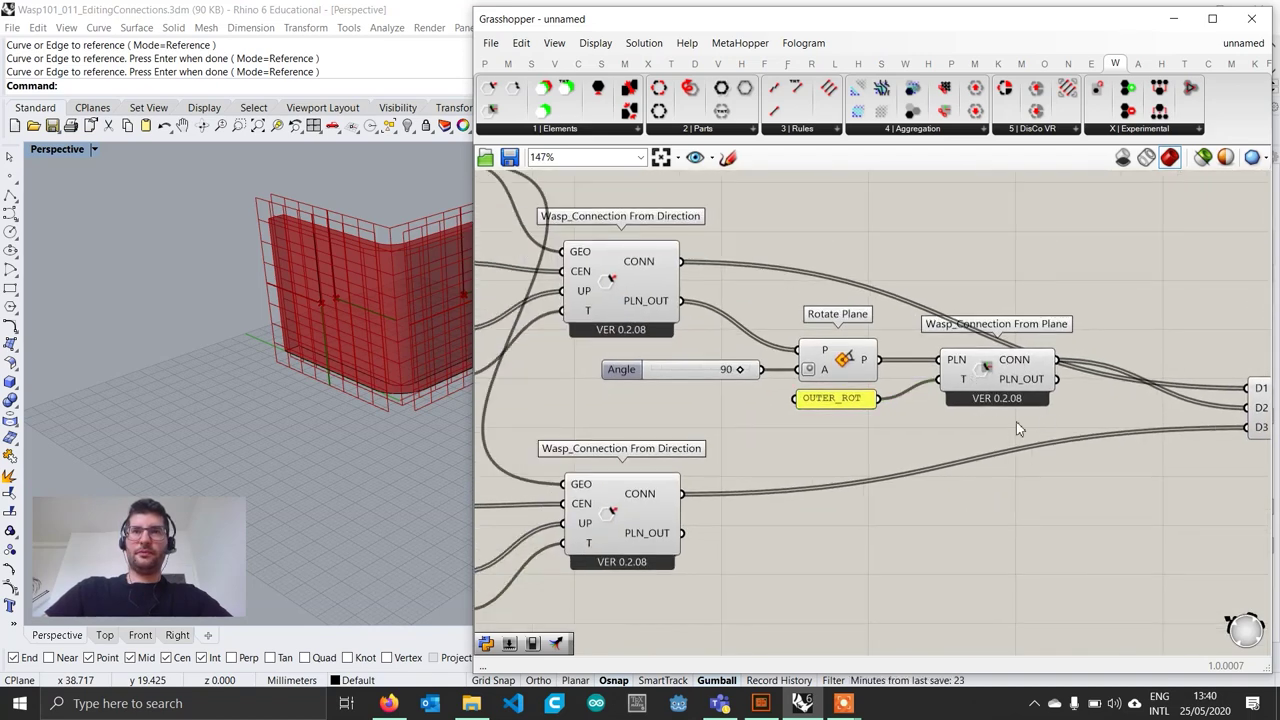
{"action": "left_click_drag", "start_coordinate": [1094, 419], "coordinate": [595, 345]}
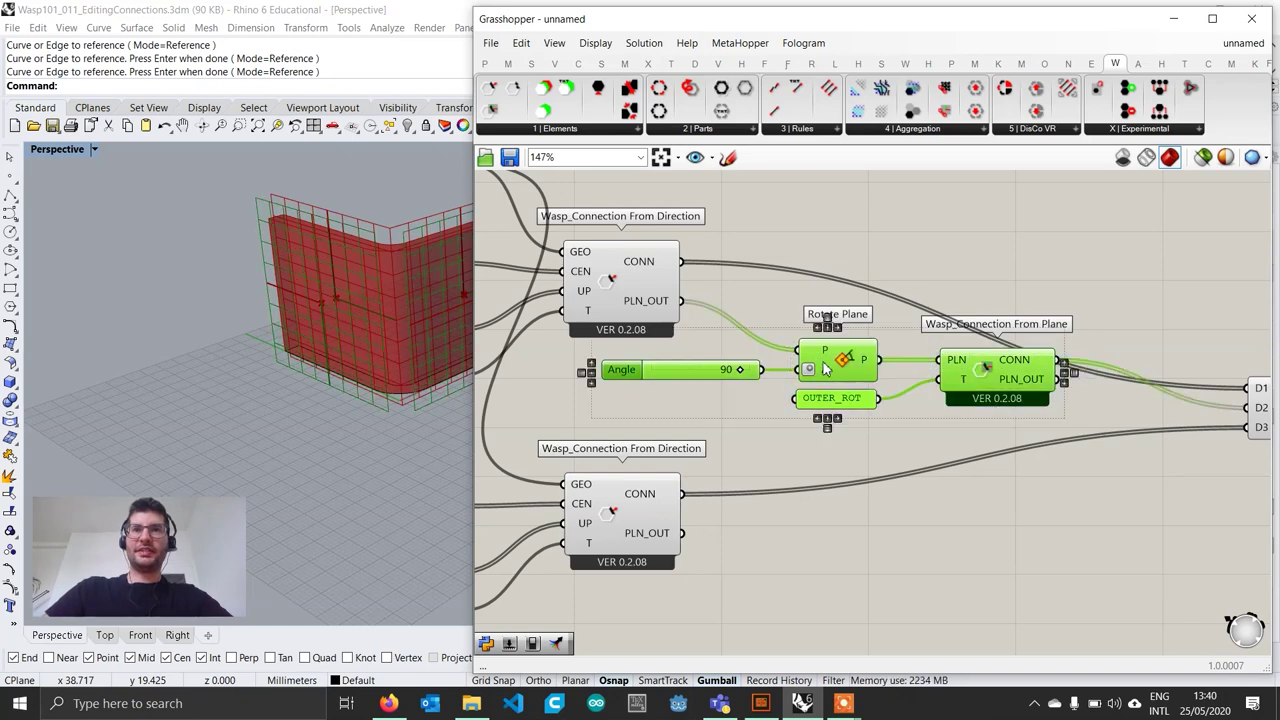
{"action": "left_click_drag", "start_coordinate": [820, 373], "coordinate": [830, 377]}
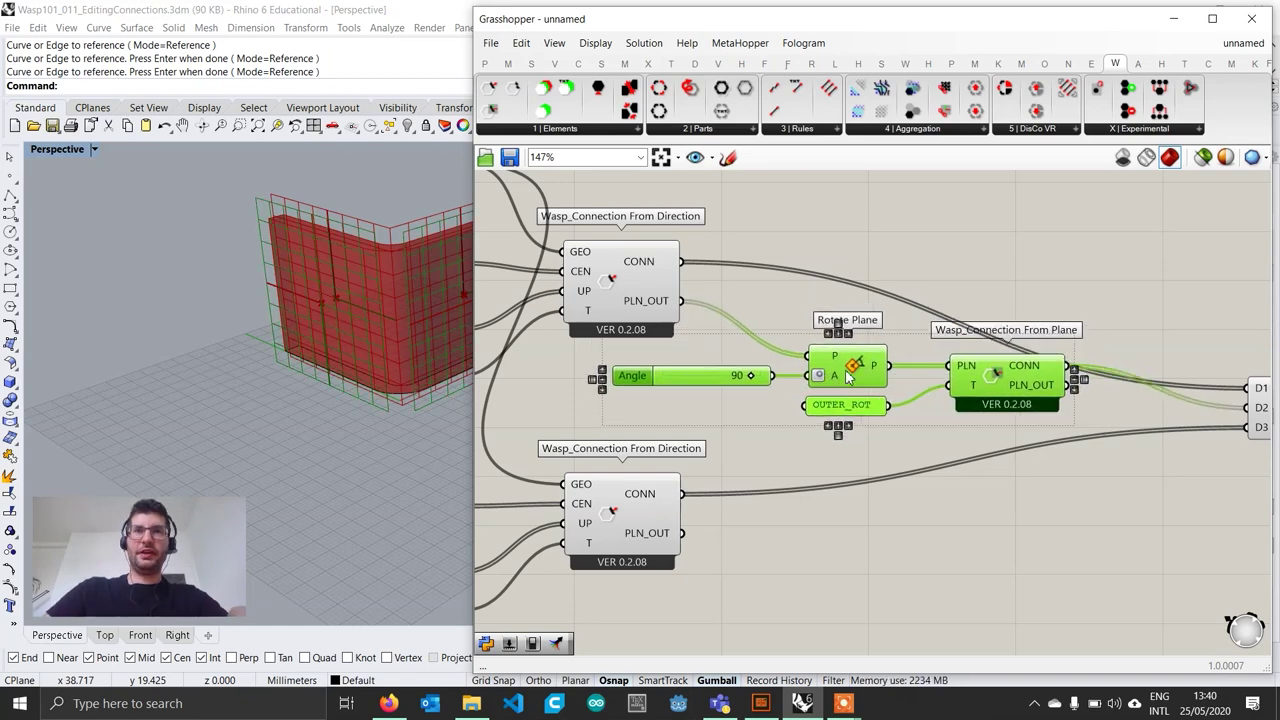
{"action": "left_click_drag", "start_coordinate": [851, 373], "coordinate": [844, 575], "text": "alt"}
{"action": "right_click_drag", "start_coordinate": [842, 522], "coordinate": [841, 463]}
{"action": "left_click", "coordinate": [827, 470]}
{"action": "left_click_drag", "start_coordinate": [681, 475], "coordinate": [808, 524]}
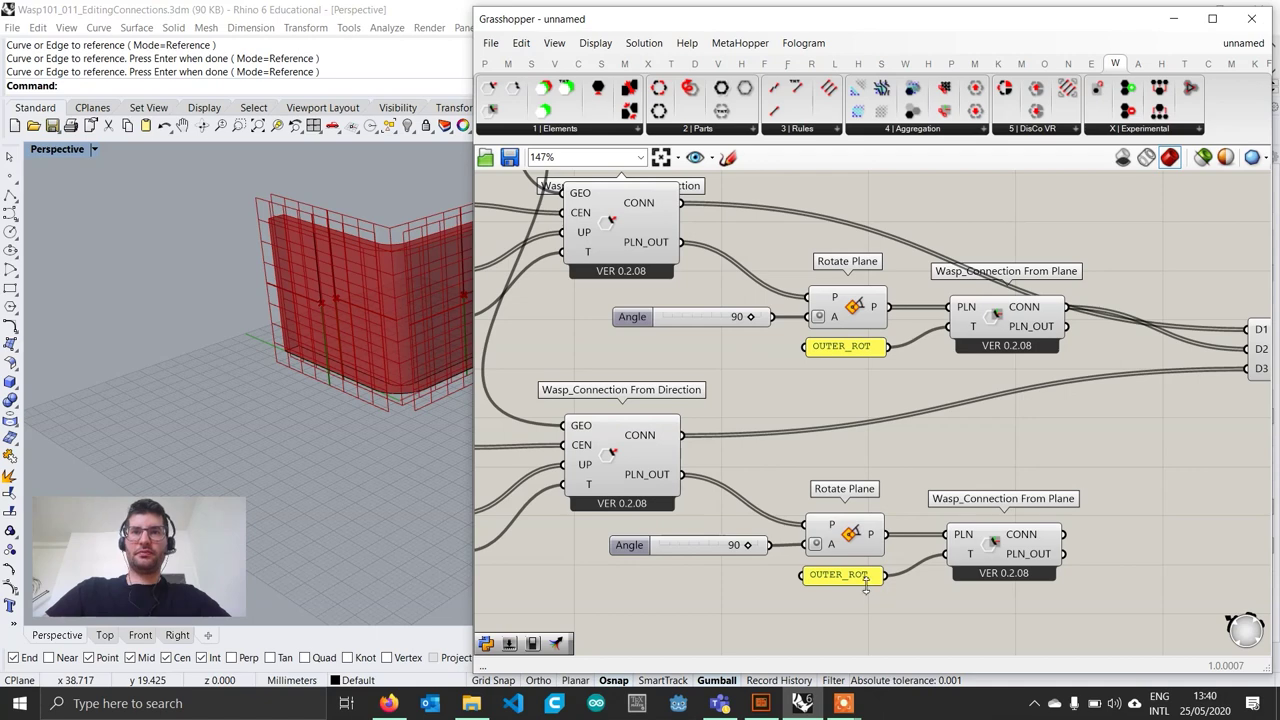
Step: Change the duplicated panel's text to INNER_ROT
{"action": "double_click", "coordinate": [860, 578]}
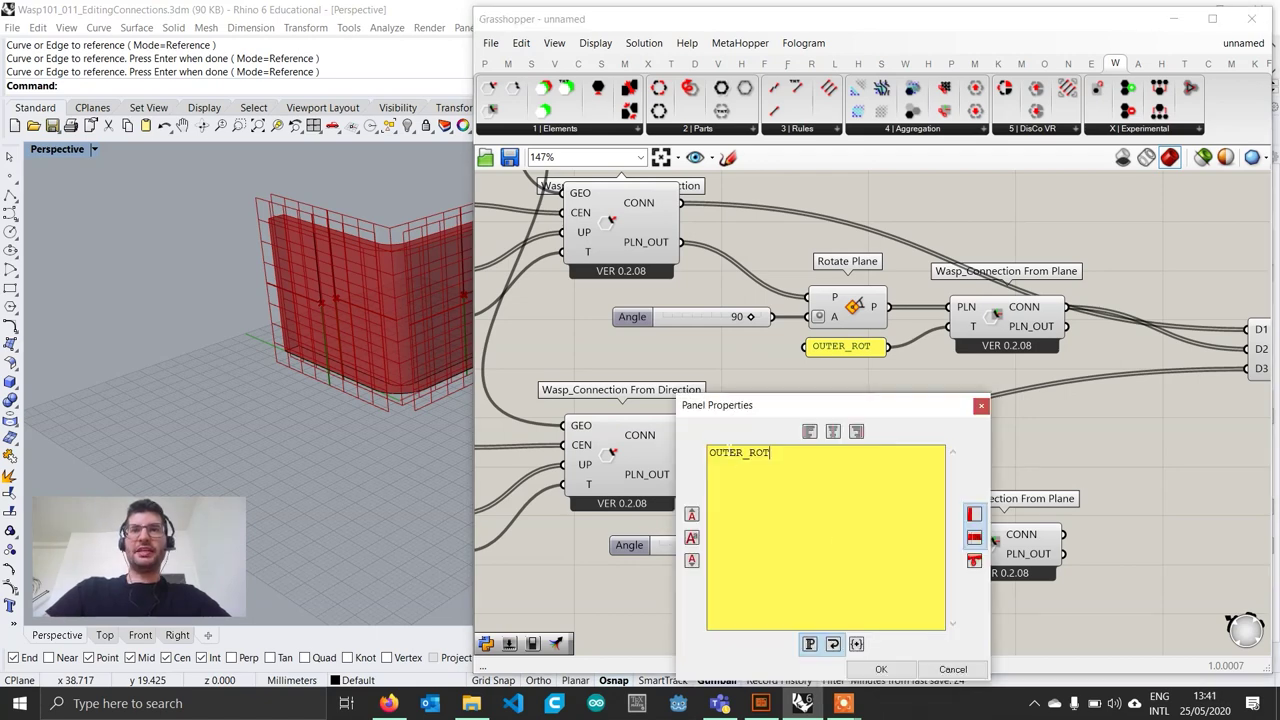
{"action": "left_click_drag", "start_coordinate": [745, 455], "coordinate": [709, 453]}
{"action": "type", "text": "INNER"}
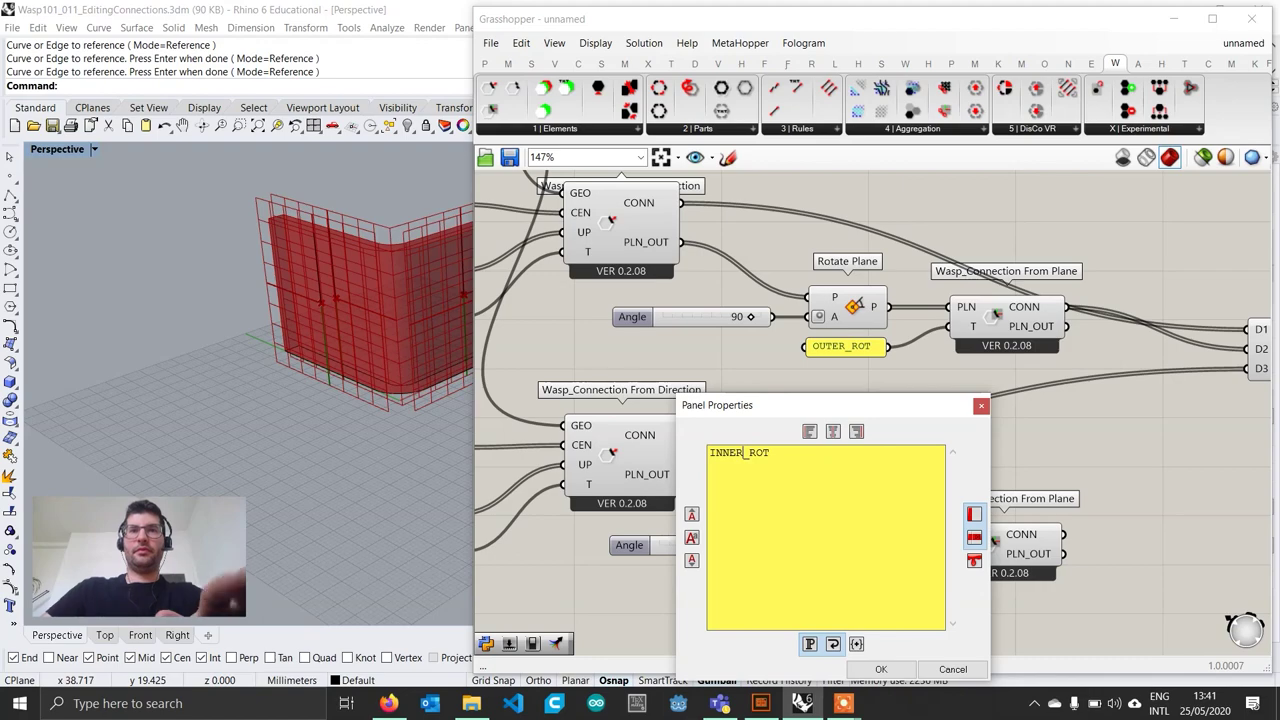
{"action": "left_click", "coordinate": [880, 669]}
Step: Add a D4 input to Merge and connect the lower Wasp_Connection From Plane's CONN output to it
{"action": "scroll", "coordinate": [942, 547], "scroll_direction": "down", "scroll_amount": 2}
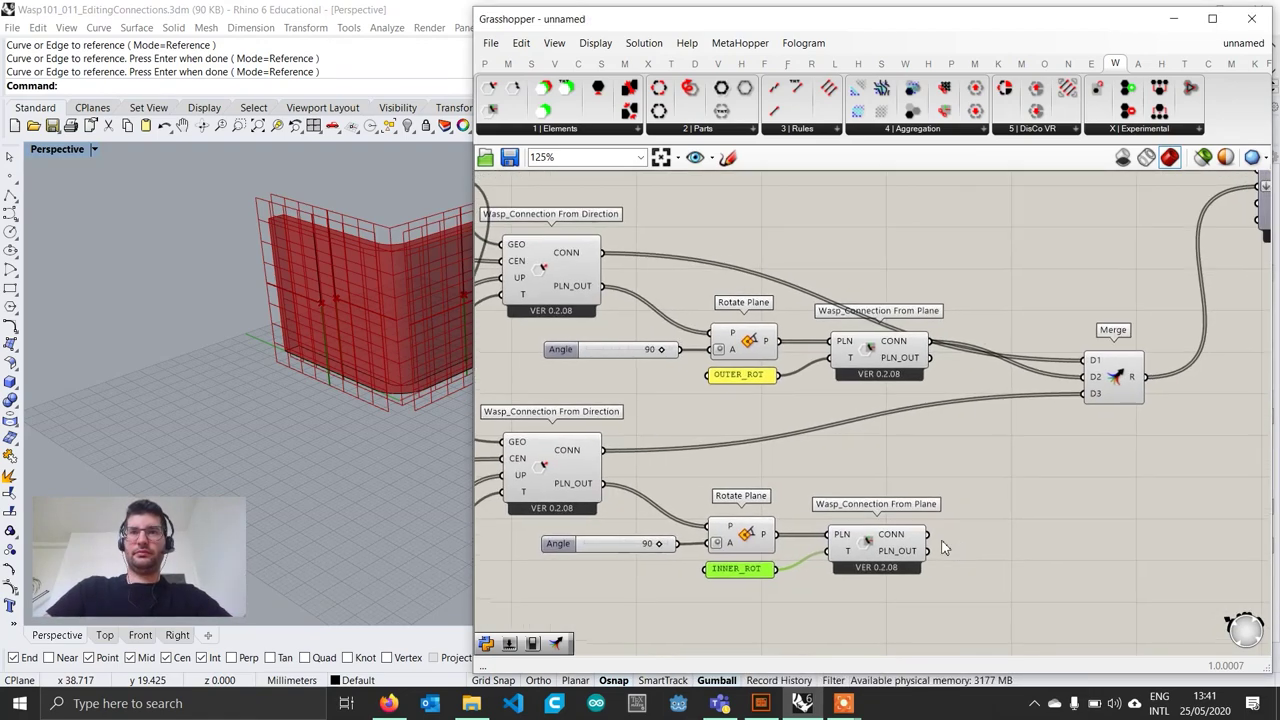
{"action": "scroll", "coordinate": [1110, 410], "scroll_direction": "up", "scroll_amount": 5}
{"action": "left_click", "coordinate": [1063, 409]}
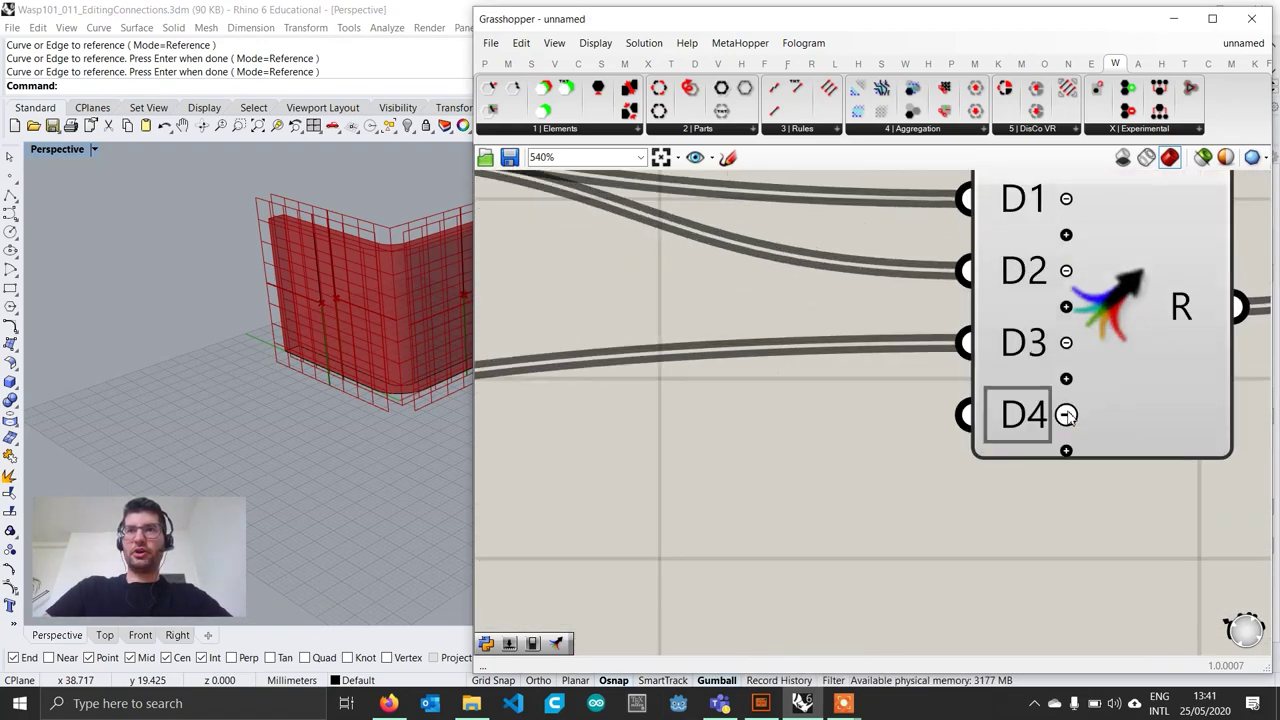
{"action": "scroll", "coordinate": [1066, 412], "scroll_direction": "down", "scroll_amount": 2}
{"action": "scroll", "coordinate": [1067, 413], "scroll_direction": "down", "scroll_amount": 3}
{"action": "left_click_drag", "start_coordinate": [912, 530], "coordinate": [1042, 387]}
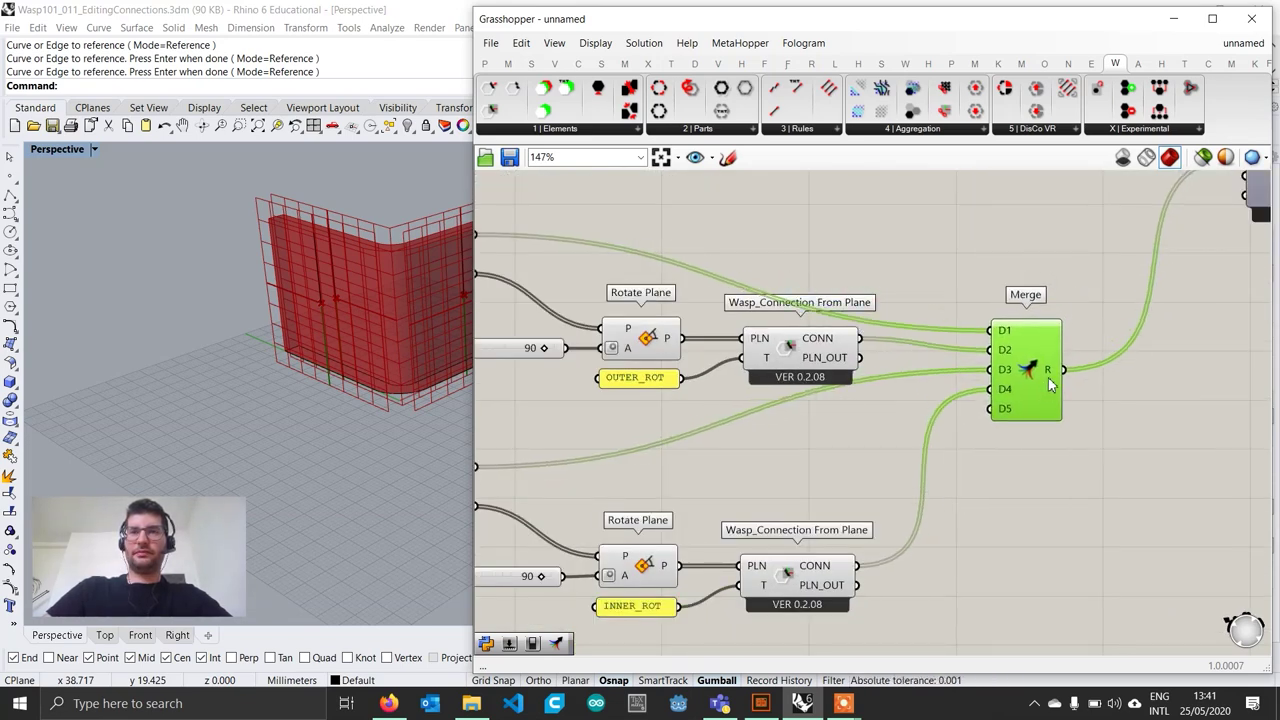
Step: Turn on the preview of Wasp_Get Part Geometry to display the aggregation in the Rhino viewport
{"action": "scroll", "coordinate": [985, 452], "scroll_direction": "down", "scroll_amount": 3}
{"action": "right_click_drag", "start_coordinate": [1014, 366], "coordinate": [897, 428]}
{"action": "right_click_drag", "start_coordinate": [1160, 430], "coordinate": [1010, 432]}
{"action": "scroll", "coordinate": [1109, 393], "scroll_direction": "up", "scroll_amount": 2}
{"action": "left_click_drag", "start_coordinate": [1106, 391], "coordinate": [1097, 396]}
{"action": "right_click", "coordinate": [1097, 398]}
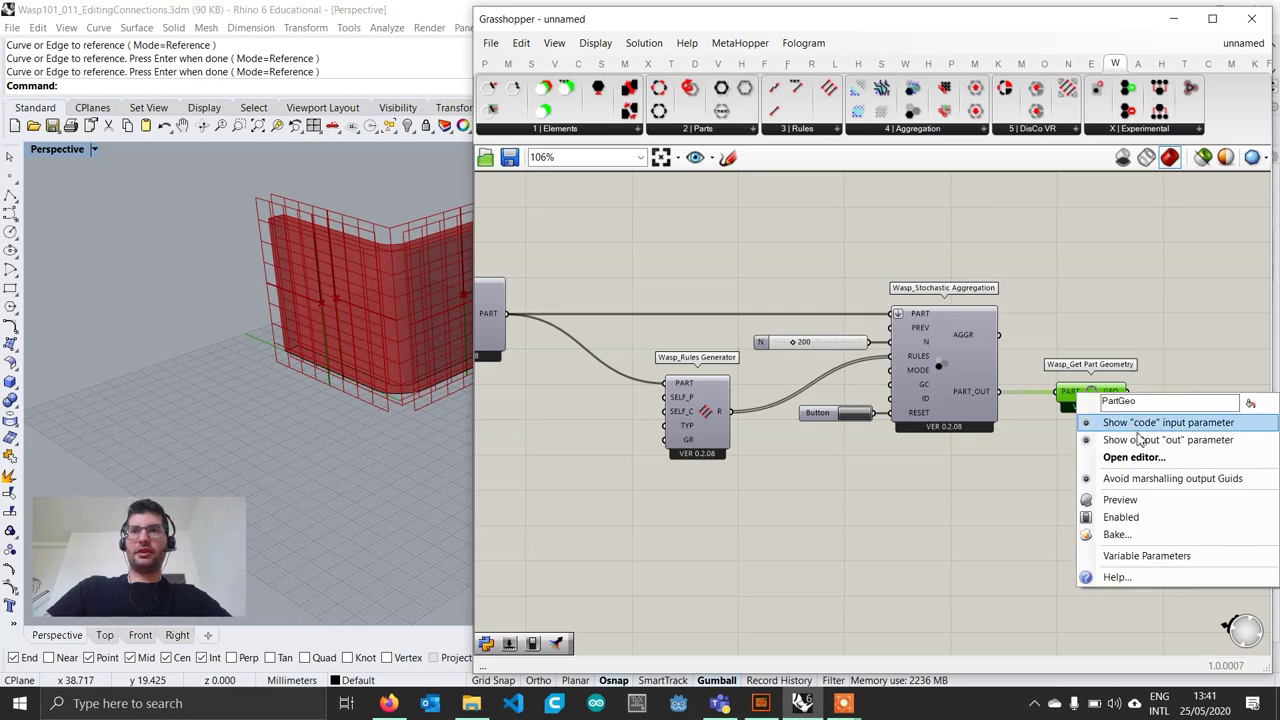
{"action": "left_click", "coordinate": [1145, 503]}
{"action": "scroll", "coordinate": [330, 420], "scroll_direction": "down", "scroll_amount": 5}
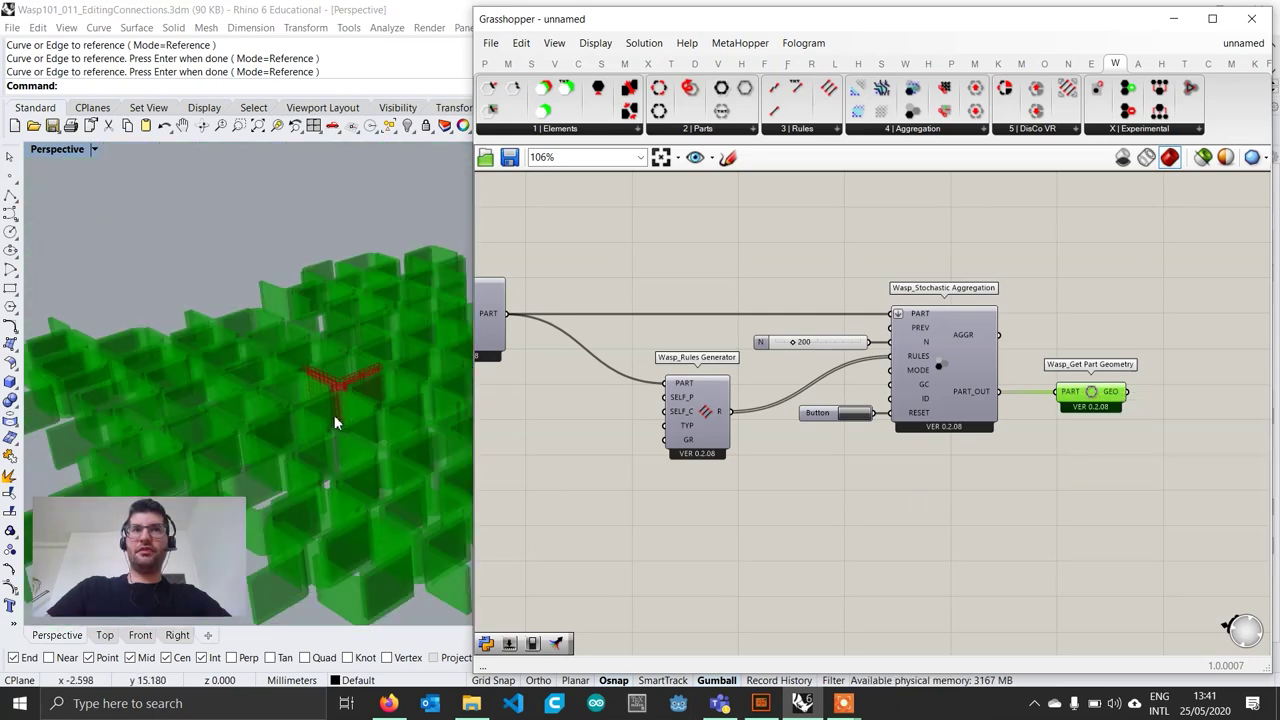
Step: Add a Custom Preview component beside Wasp_Get Part Geometry and connect the GEO output to its G input
{"action": "right_click_drag", "start_coordinate": [308, 417], "coordinate": [299, 385]}
{"action": "right_click_drag", "start_coordinate": [732, 414], "coordinate": [831, 438]}
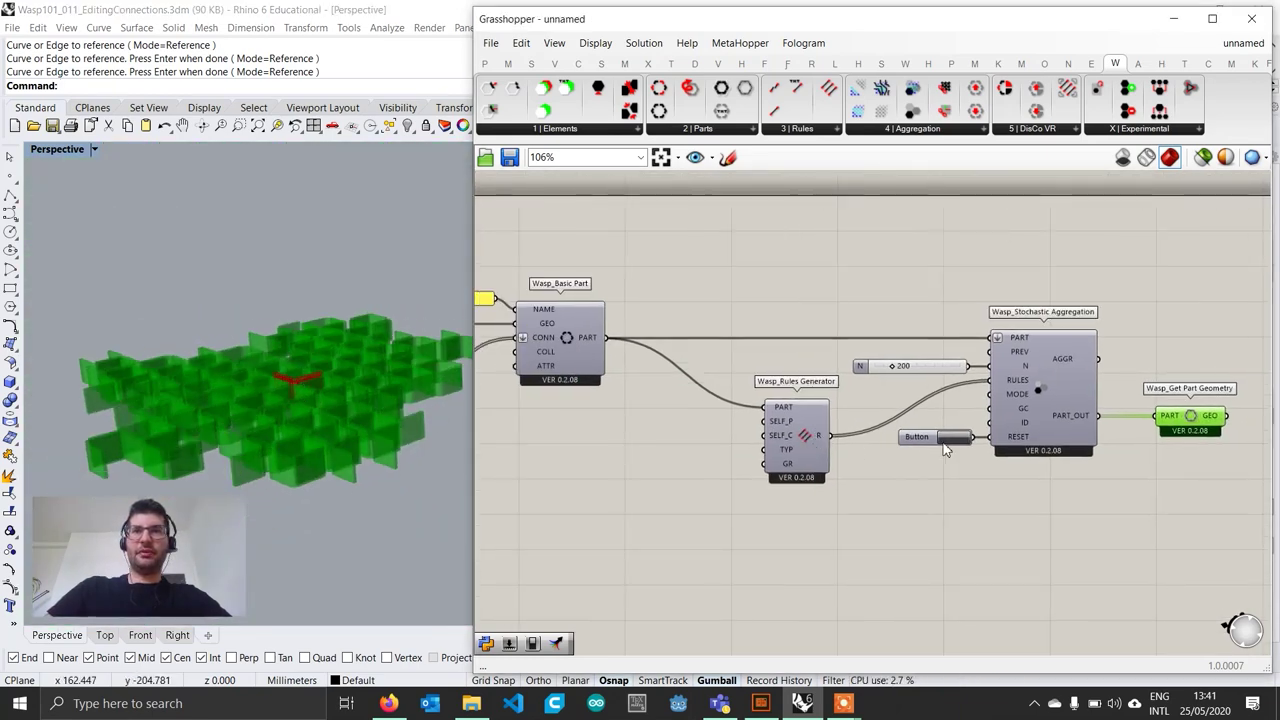
{"action": "right_click_drag", "start_coordinate": [317, 405], "coordinate": [305, 371]}
{"action": "left_click", "coordinate": [583, 497]}
{"action": "scroll", "coordinate": [296, 322], "scroll_direction": "up", "scroll_amount": 5}
{"action": "right_click_drag", "start_coordinate": [971, 485], "coordinate": [842, 475]}
{"action": "scroll", "coordinate": [987, 418], "scroll_direction": "up", "scroll_amount": 3}
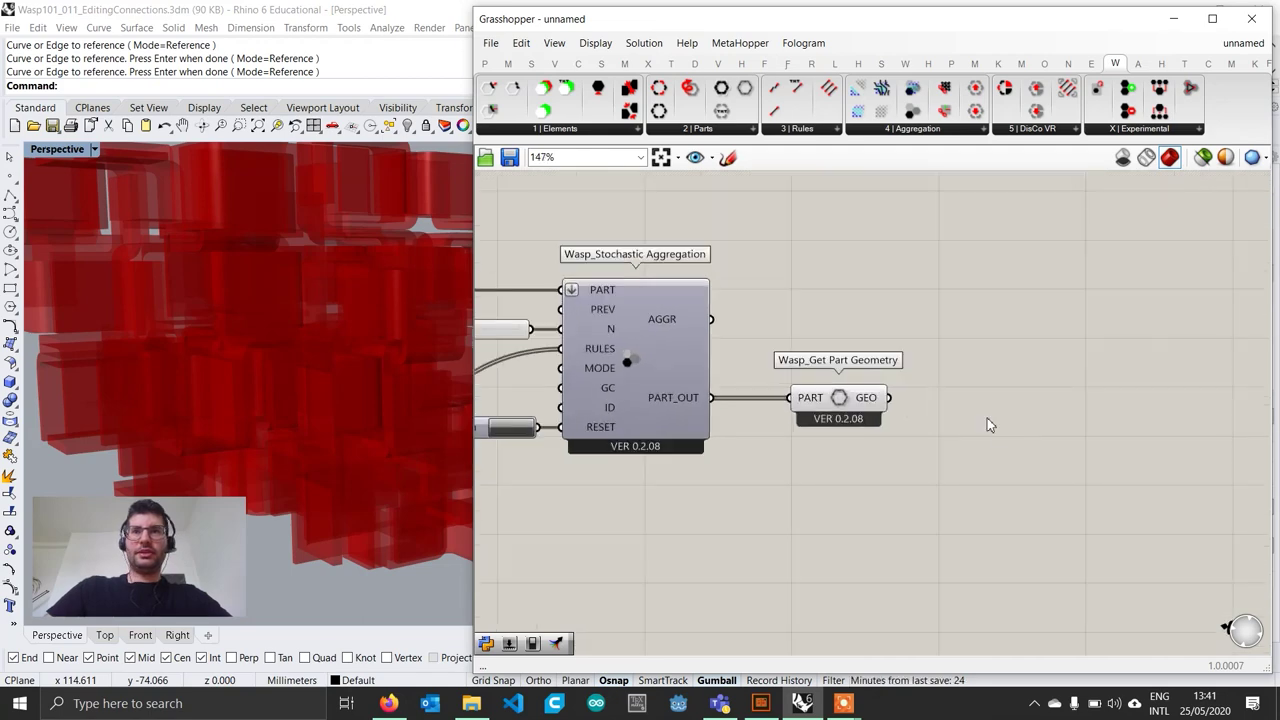
{"action": "double_click", "coordinate": [987, 418]}
{"action": "type", "text": "custom"}
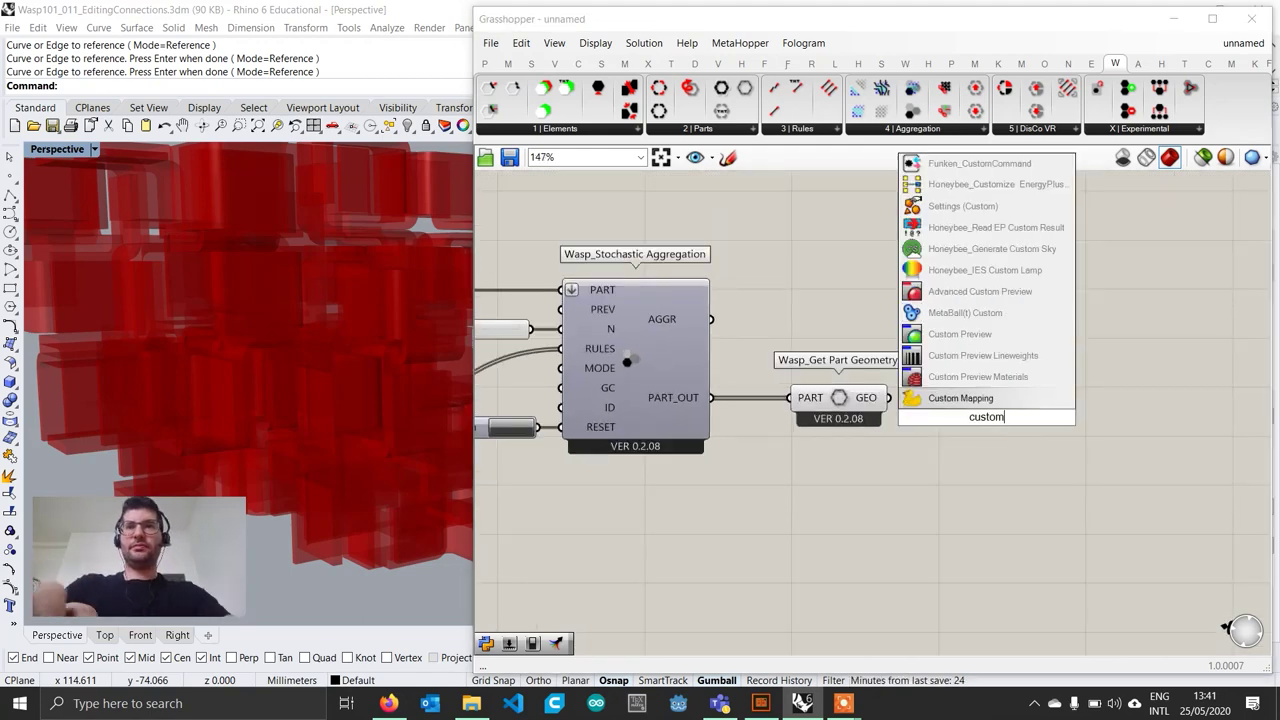
{"action": "left_click", "coordinate": [960, 334]}
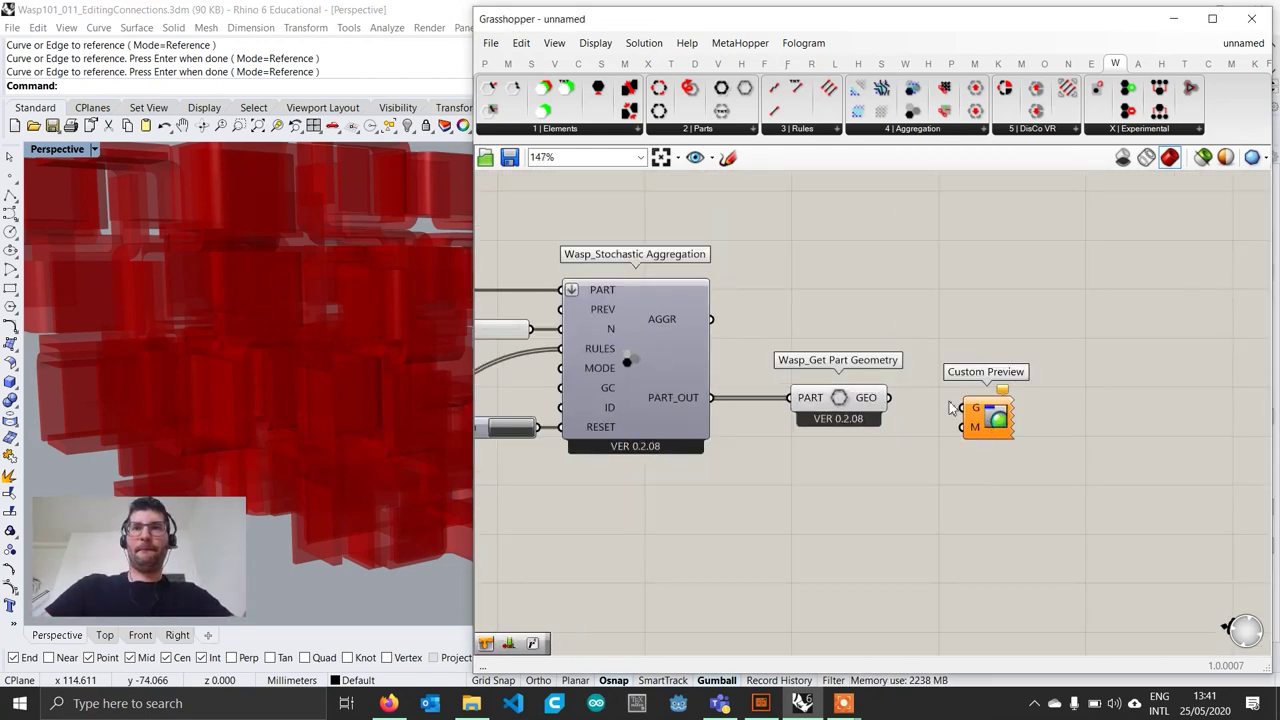
{"action": "left_click_drag", "start_coordinate": [898, 404], "coordinate": [1010, 428]}
Step: Add a Colour Swatch below Wasp_Get Part Geometry, set it to yellow-green and connect it to Custom Preview's M input
{"action": "double_click", "coordinate": [906, 462]}
{"action": "type", "text": "swa"}
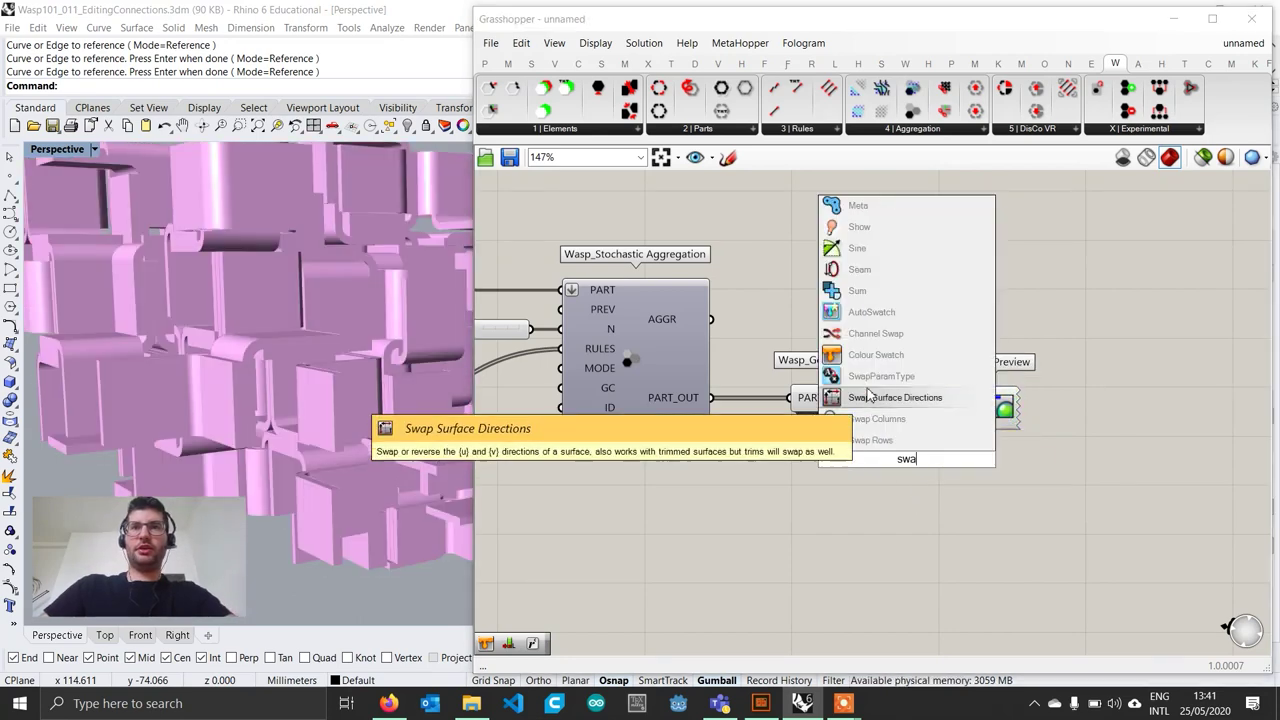
{"action": "left_click", "coordinate": [875, 355]}
{"action": "left_click", "coordinate": [924, 460]}
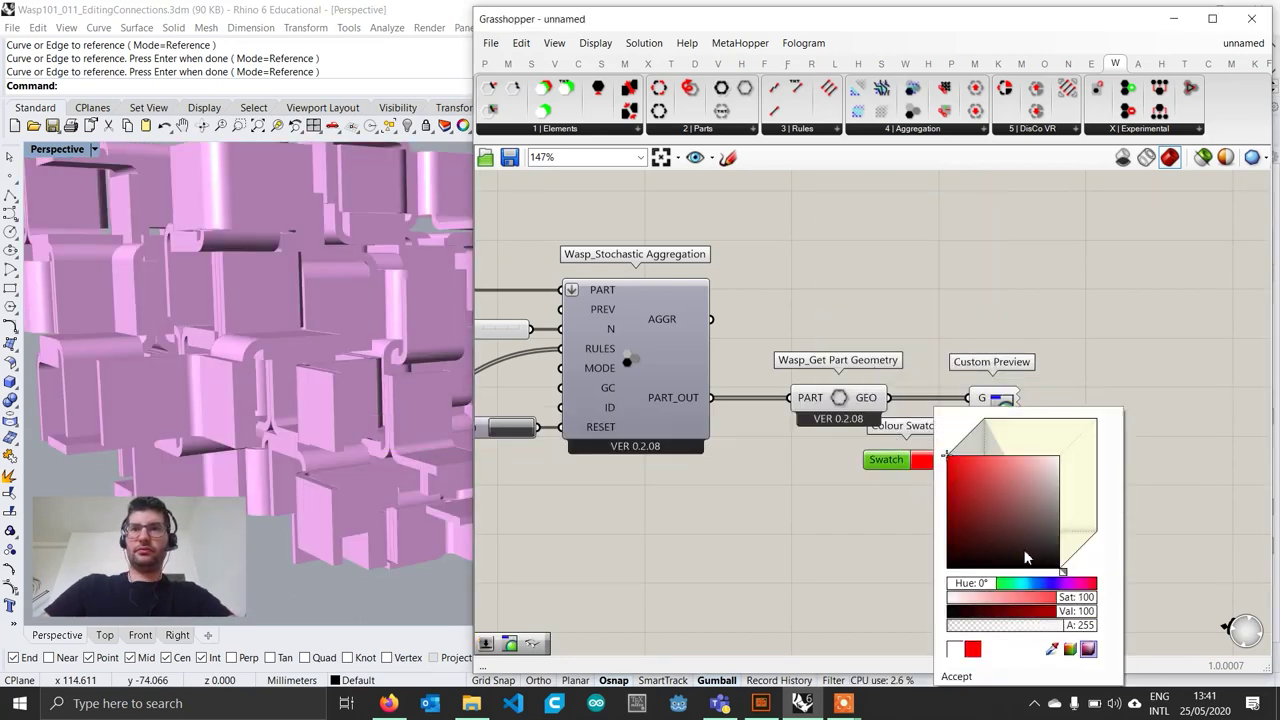
{"action": "left_click_drag", "start_coordinate": [979, 592], "coordinate": [1003, 590]}
{"action": "left_click_drag", "start_coordinate": [972, 418], "coordinate": [867, 471]}
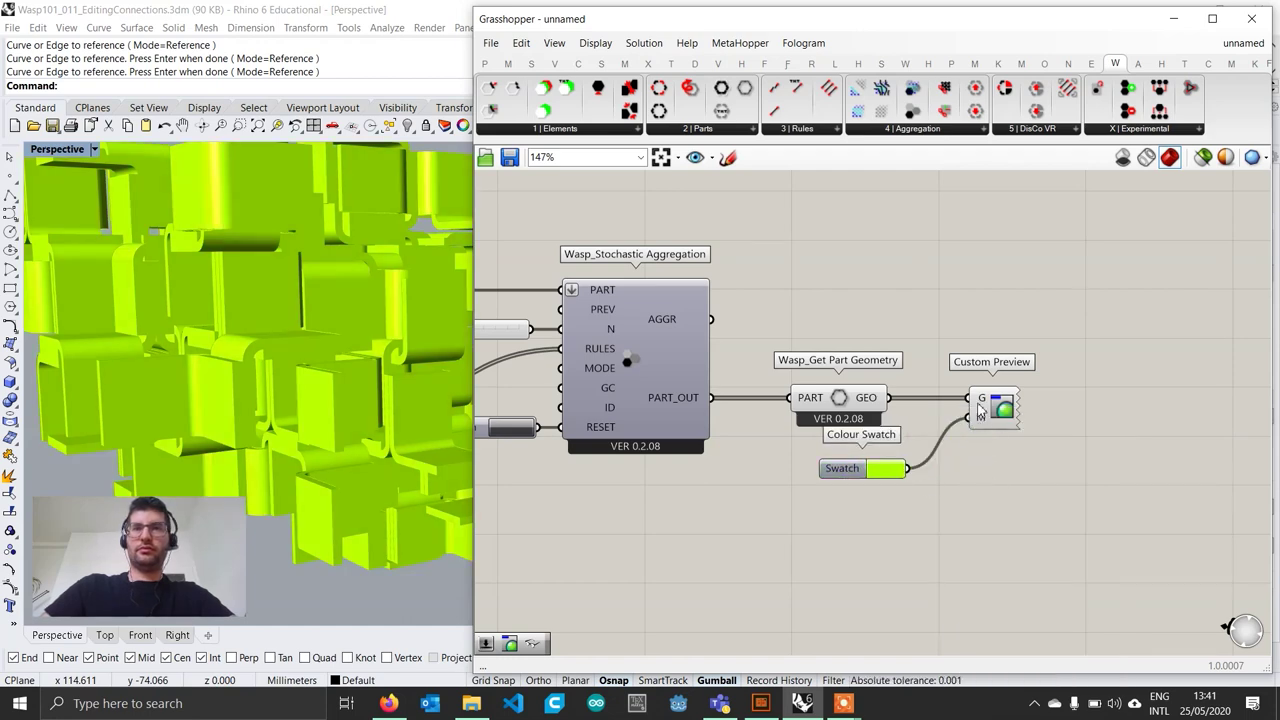
Step: Collapse the Grasshopper window to examine the coloured aggregation in Rhino's Perspective viewport, then restore it
{"action": "double_click", "coordinate": [802, 20]}
{"action": "right_click_drag", "start_coordinate": [620, 349], "coordinate": [570, 310], "text": "shift"}
{"action": "scroll", "coordinate": [689, 391], "scroll_direction": "down", "scroll_amount": 4}
{"action": "scroll", "coordinate": [689, 391], "scroll_direction": "up", "scroll_amount": 4}
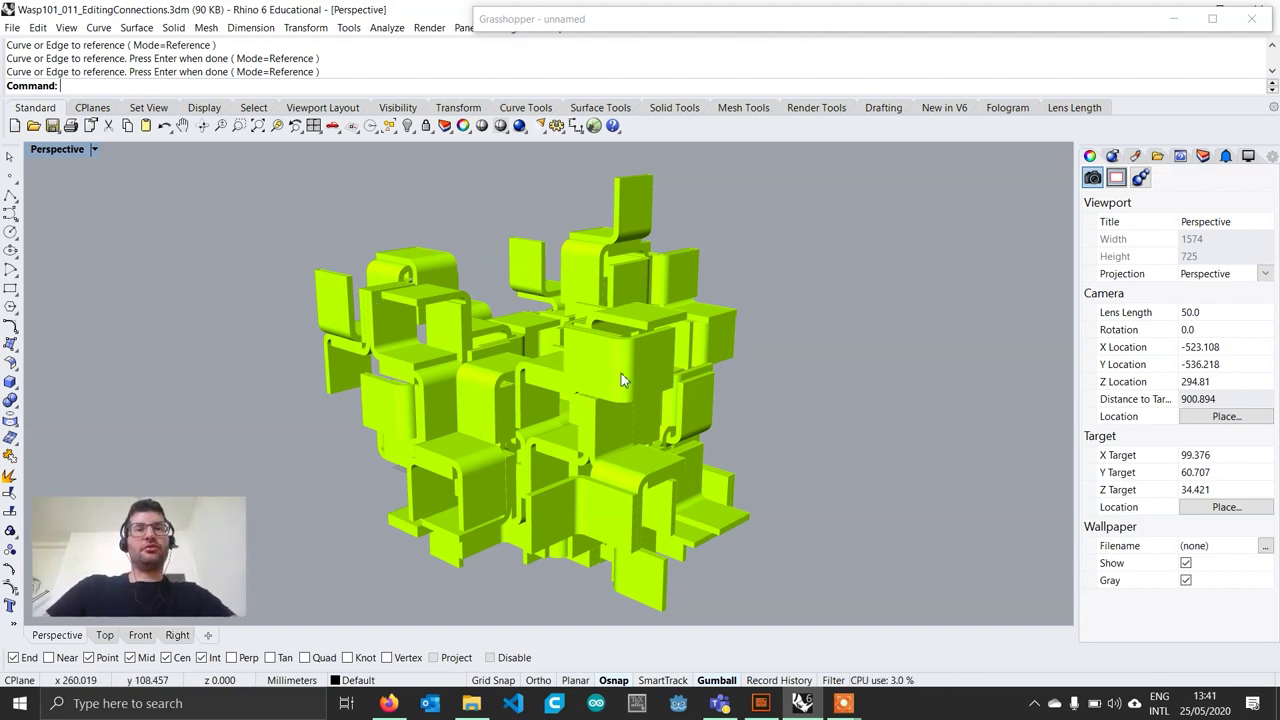
{"action": "left_click", "coordinate": [814, 31]}
{"action": "double_click", "coordinate": [814, 32]}
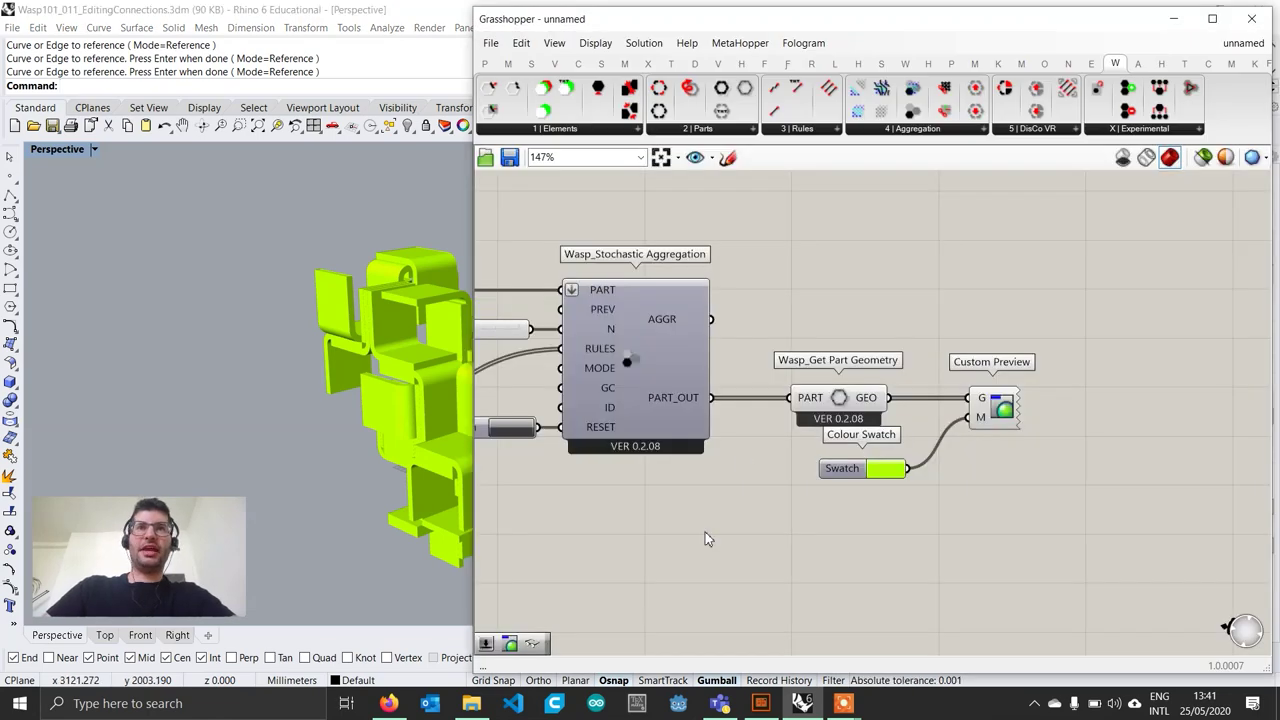
Step: Add a panel between Wasp_Basic Part and Wasp_Rules Generator and make it treat each line as a separate item
{"action": "right_click_drag", "start_coordinate": [705, 532], "coordinate": [994, 529]}
{"action": "scroll", "coordinate": [994, 529], "scroll_direction": "down", "scroll_amount": 3}
{"action": "right_click_drag", "start_coordinate": [732, 508], "coordinate": [849, 506]}
{"action": "scroll", "coordinate": [855, 501], "scroll_direction": "up", "scroll_amount": 3}
{"action": "scroll", "coordinate": [855, 494], "scroll_direction": "up", "scroll_amount": 1}
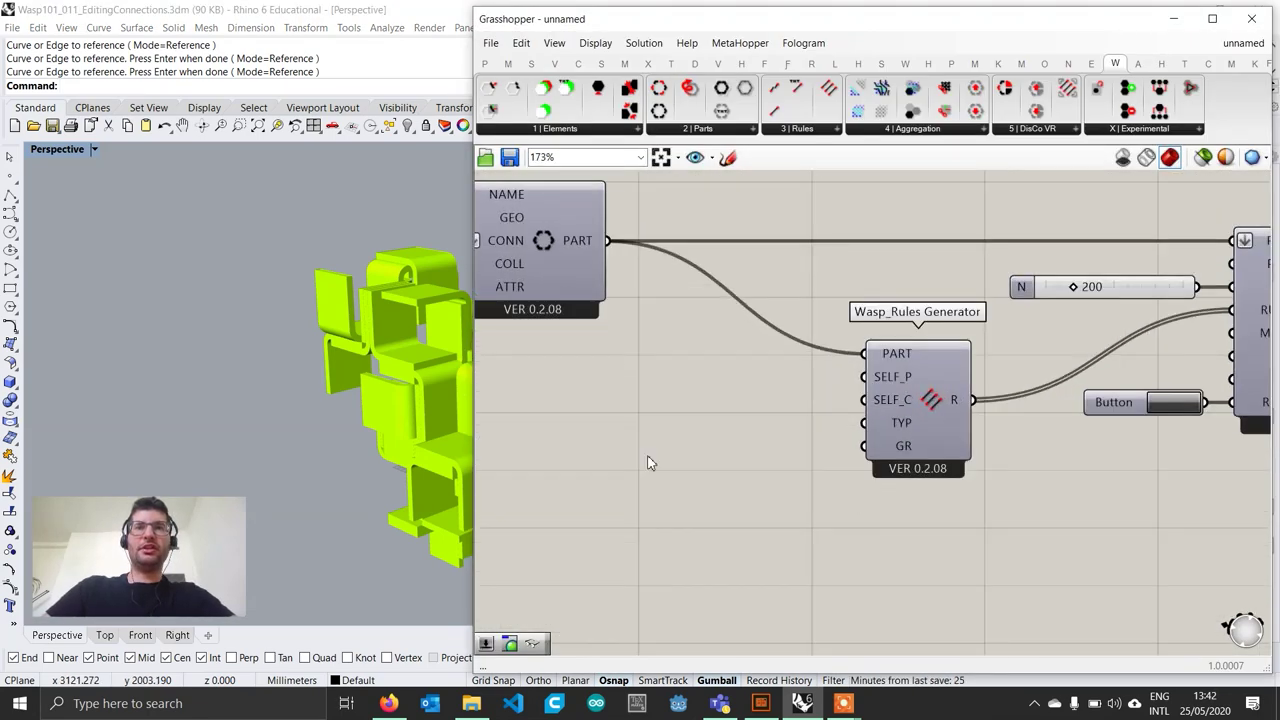
{"action": "right_click_drag", "start_coordinate": [668, 475], "coordinate": [766, 470]}
{"action": "scroll", "coordinate": [760, 470], "scroll_direction": "down", "scroll_amount": 1}
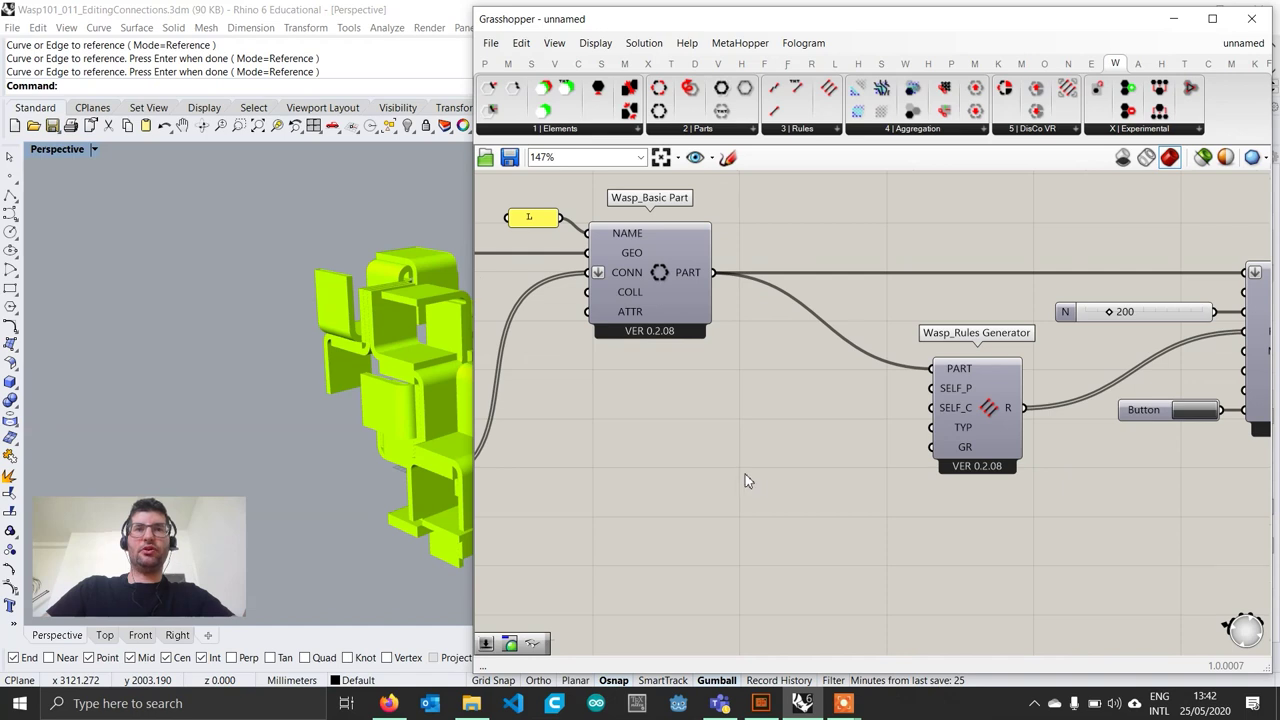
{"action": "scroll", "coordinate": [769, 480], "scroll_direction": "up", "scroll_amount": 1}
{"action": "double_click", "coordinate": [768, 478]}
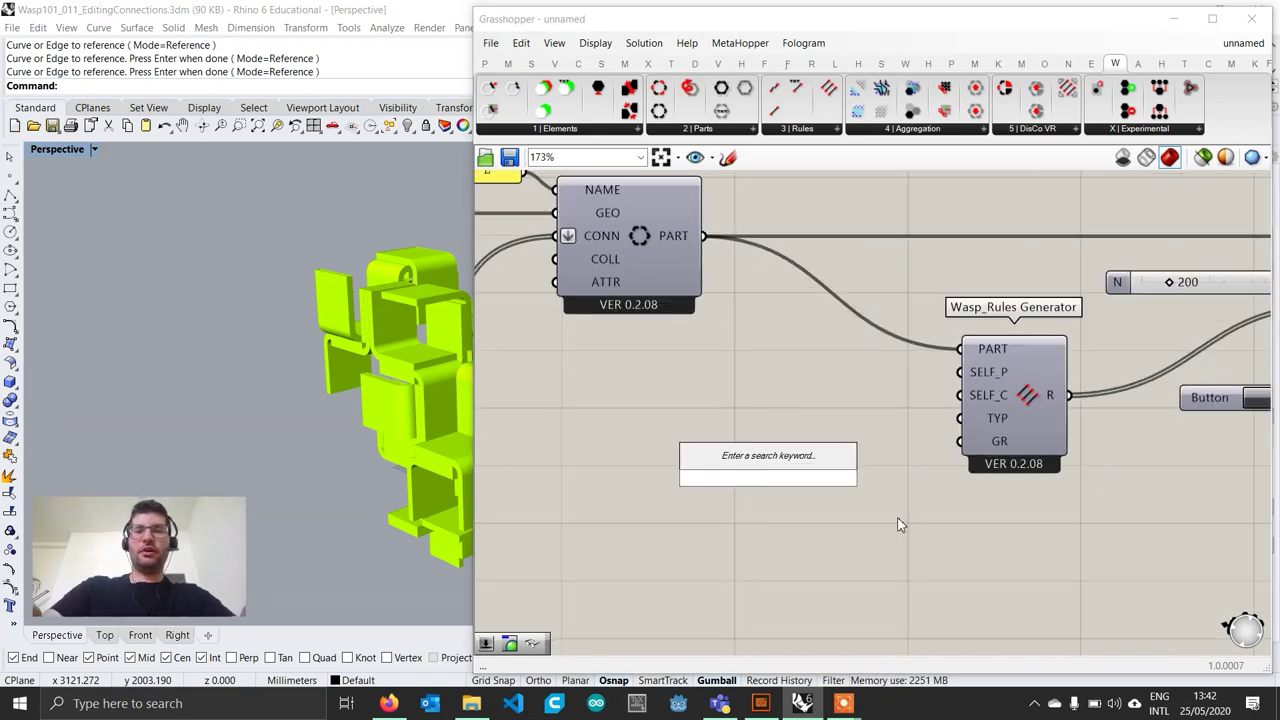
{"action": "type", "text": "\""}
{"action": "key", "text": "Return"}
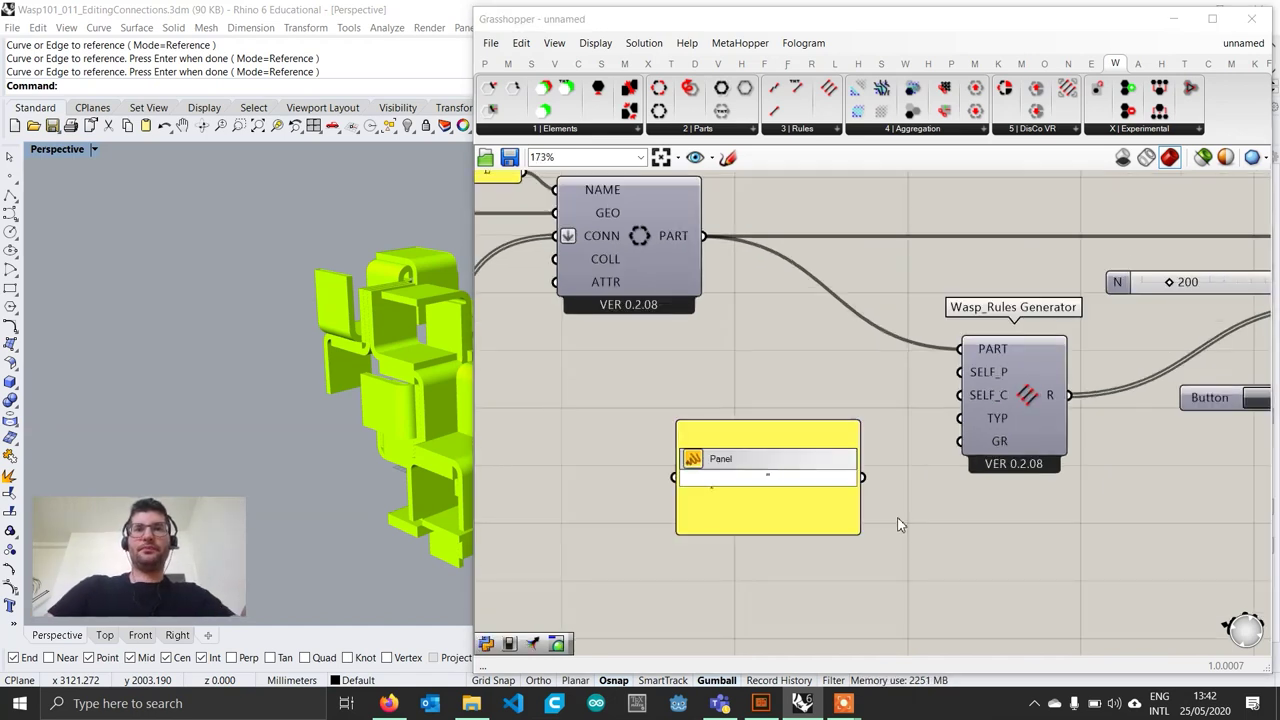
{"action": "scroll", "coordinate": [876, 481], "scroll_direction": "up", "scroll_amount": 2}
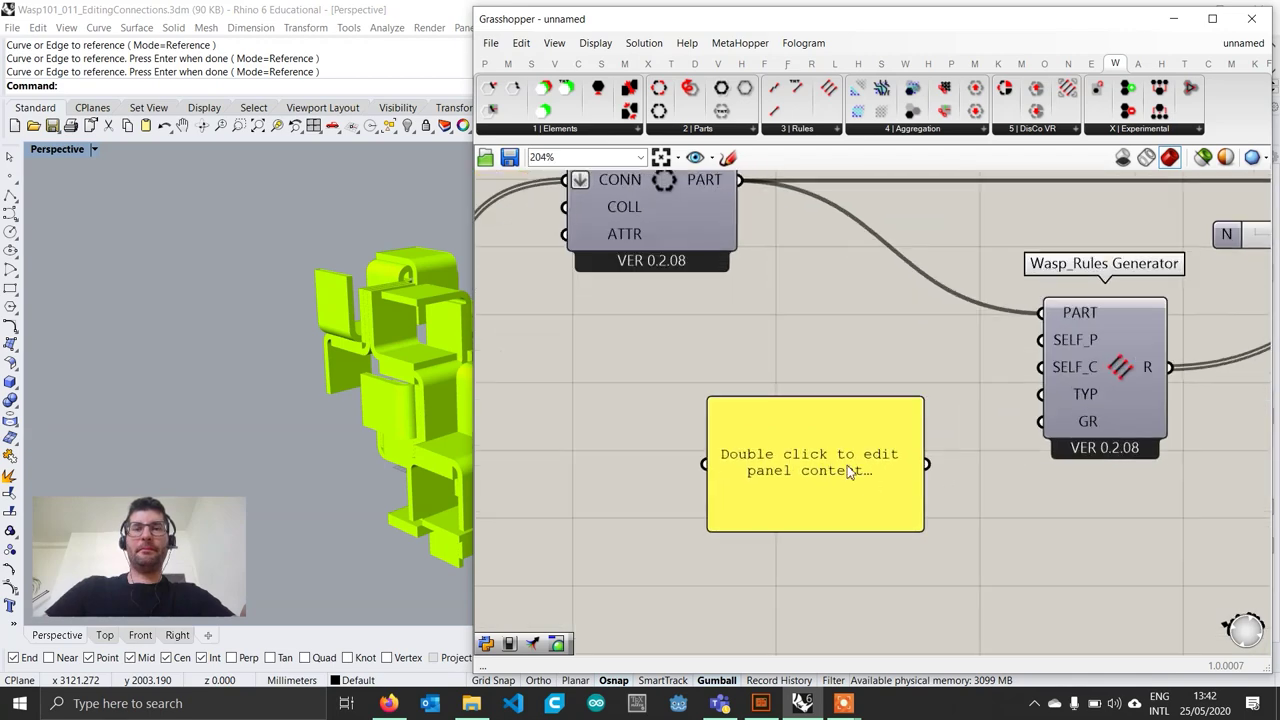
{"action": "right_click", "coordinate": [866, 460]}
{"action": "left_click", "coordinate": [904, 357]}
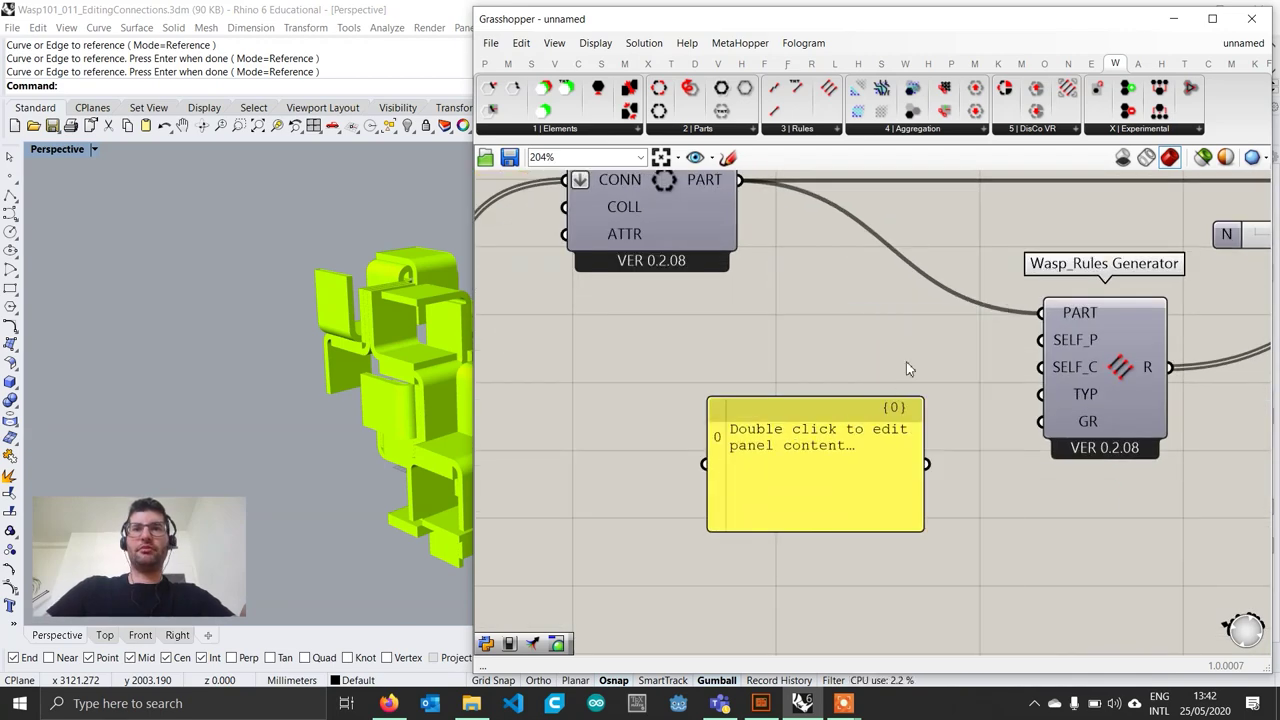
Step: Examine the OUTER, OUTER_ROT, INNER and INNER_ROT connection definitions that feed Merge
{"action": "scroll", "coordinate": [825, 507], "scroll_direction": "down", "scroll_amount": 3}
{"action": "scroll", "coordinate": [825, 507], "scroll_direction": "down", "scroll_amount": 1}
{"action": "right_click_drag", "start_coordinate": [689, 486], "coordinate": [848, 468]}
{"action": "right_click_drag", "start_coordinate": [628, 476], "coordinate": [836, 449]}
{"action": "right_click_drag", "start_coordinate": [648, 446], "coordinate": [757, 407]}
{"action": "right_click_drag", "start_coordinate": [539, 354], "coordinate": [598, 352]}
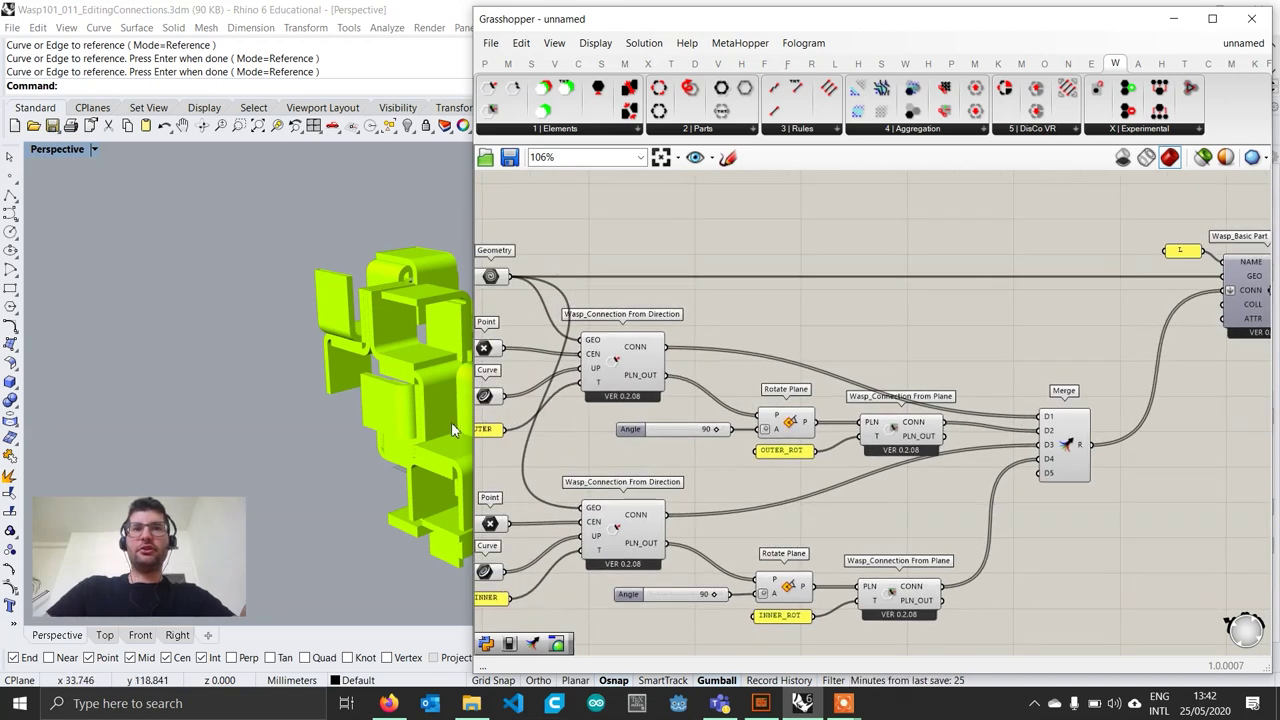
{"action": "right_click_drag", "start_coordinate": [541, 606], "coordinate": [560, 560]}
{"action": "right_click_drag", "start_coordinate": [981, 511], "coordinate": [730, 524]}
{"action": "right_click_drag", "start_coordinate": [978, 477], "coordinate": [913, 485]}
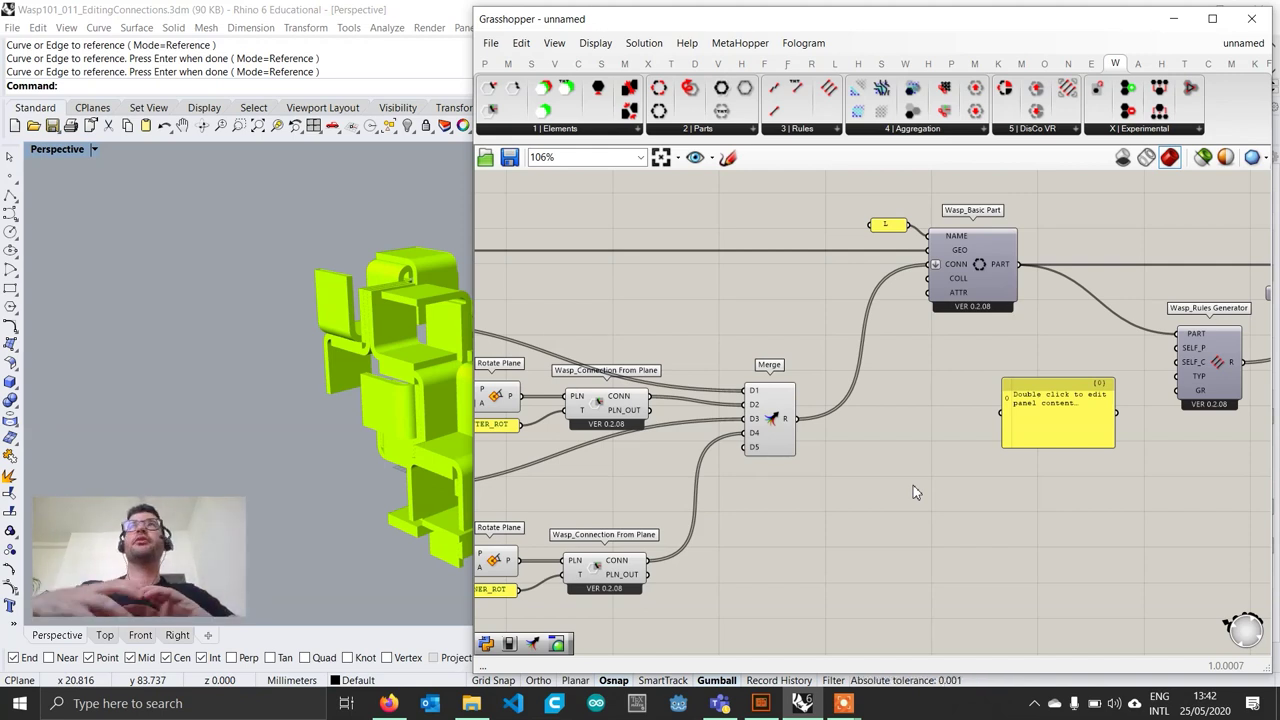
Step: Replace the new panel's placeholder text with the grammar lines OUTER>OUTER_ROT and OUTER_ROT>OUTER
{"action": "scroll", "coordinate": [1086, 480], "scroll_direction": "up", "scroll_amount": 4}
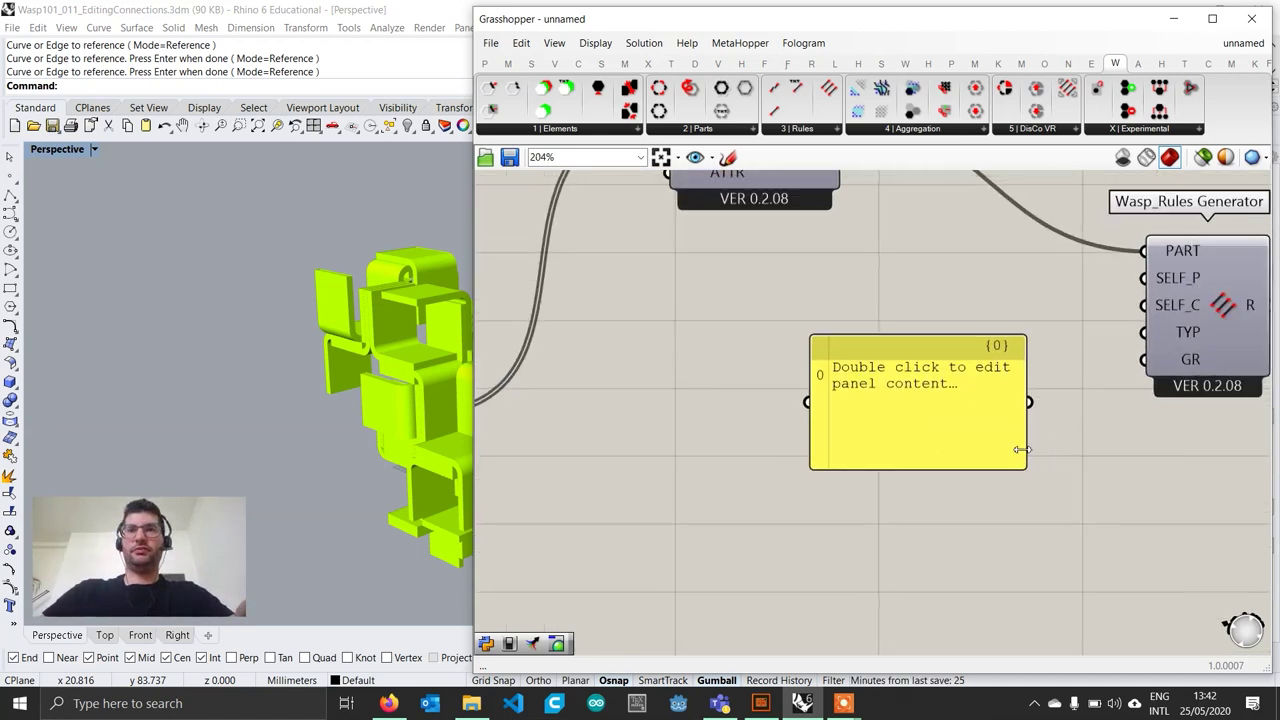
{"action": "left_click", "coordinate": [965, 441]}
{"action": "double_click", "coordinate": [948, 411]}
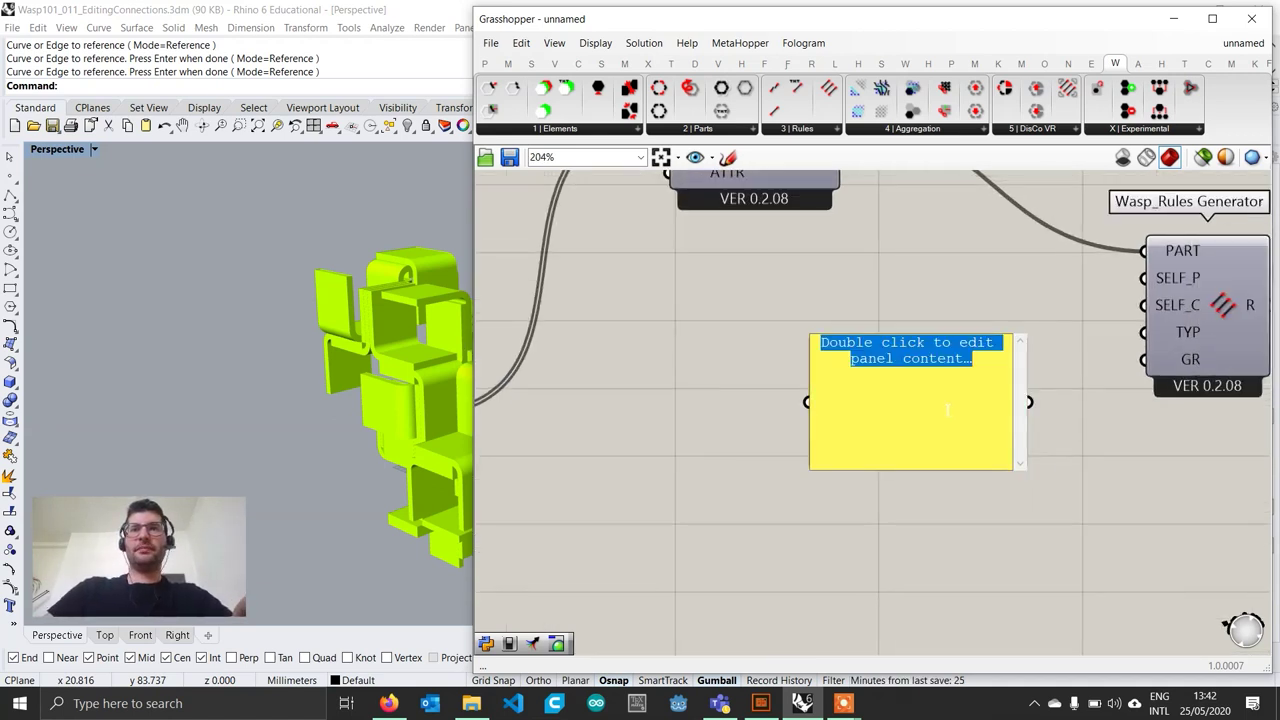
{"action": "type", "text": "OUTER>"}
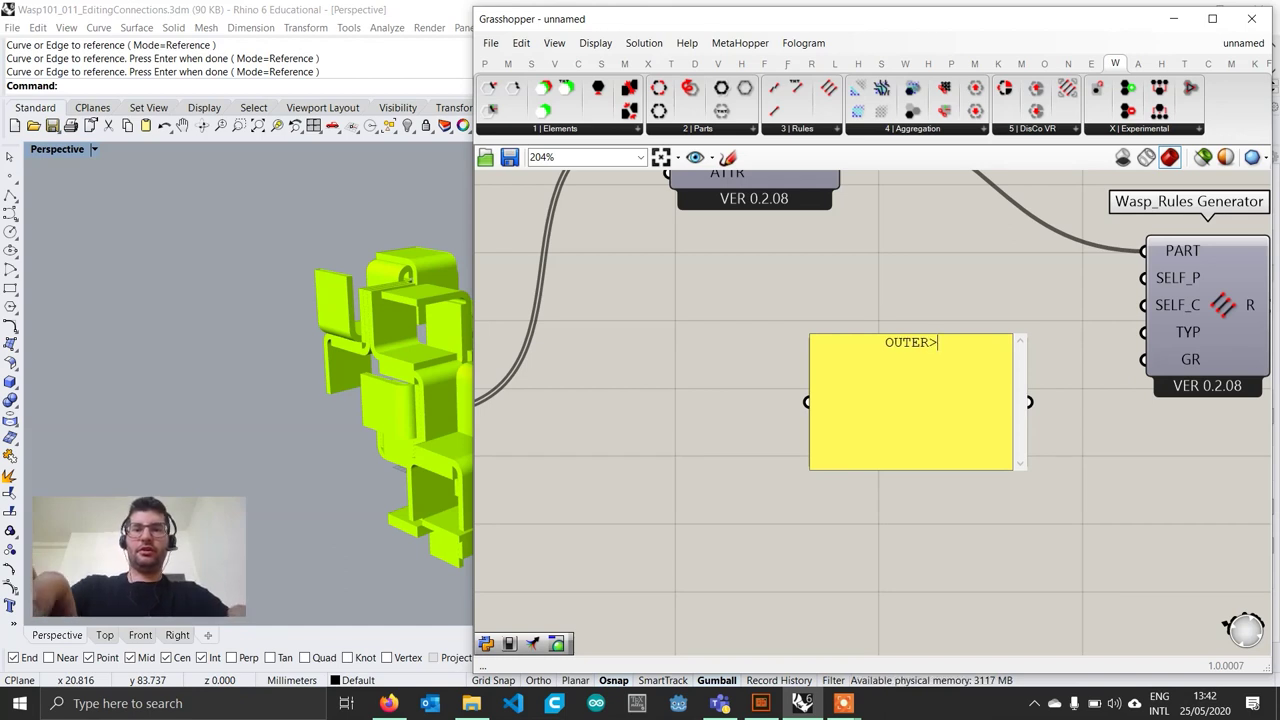
{"action": "type", "text": "OUTER_ROT"}
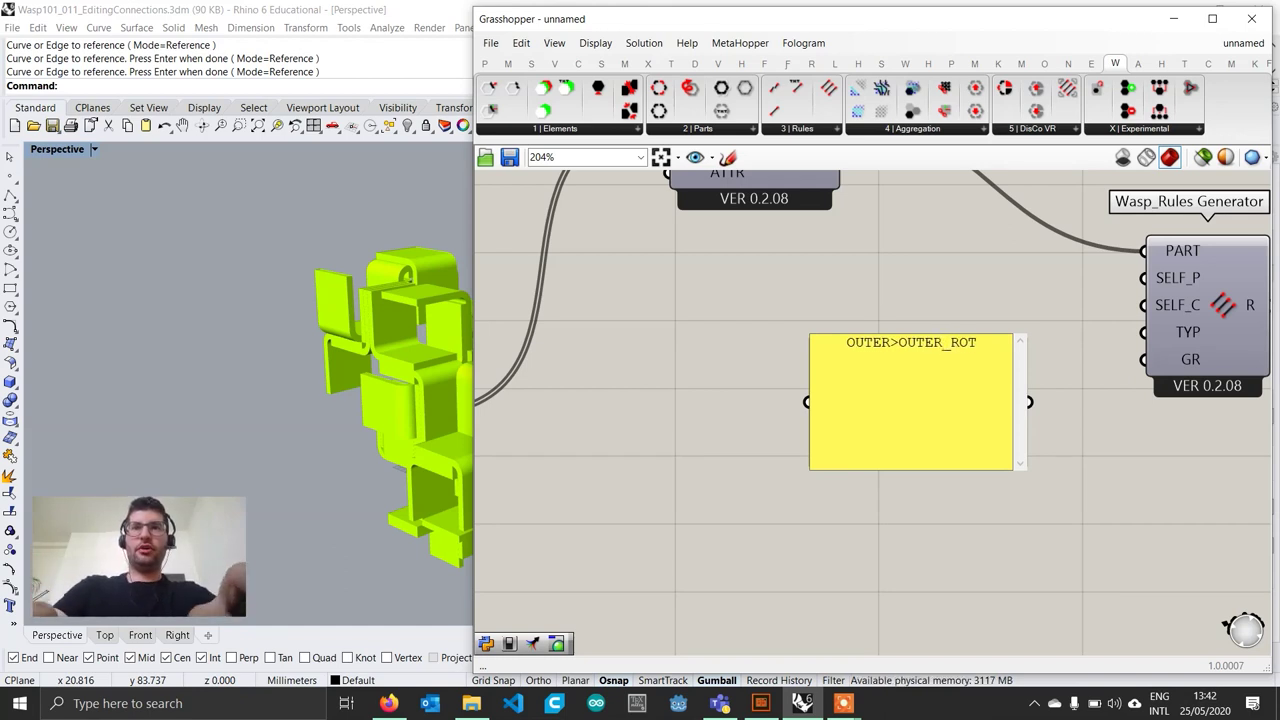
{"action": "key", "text": "Return"}
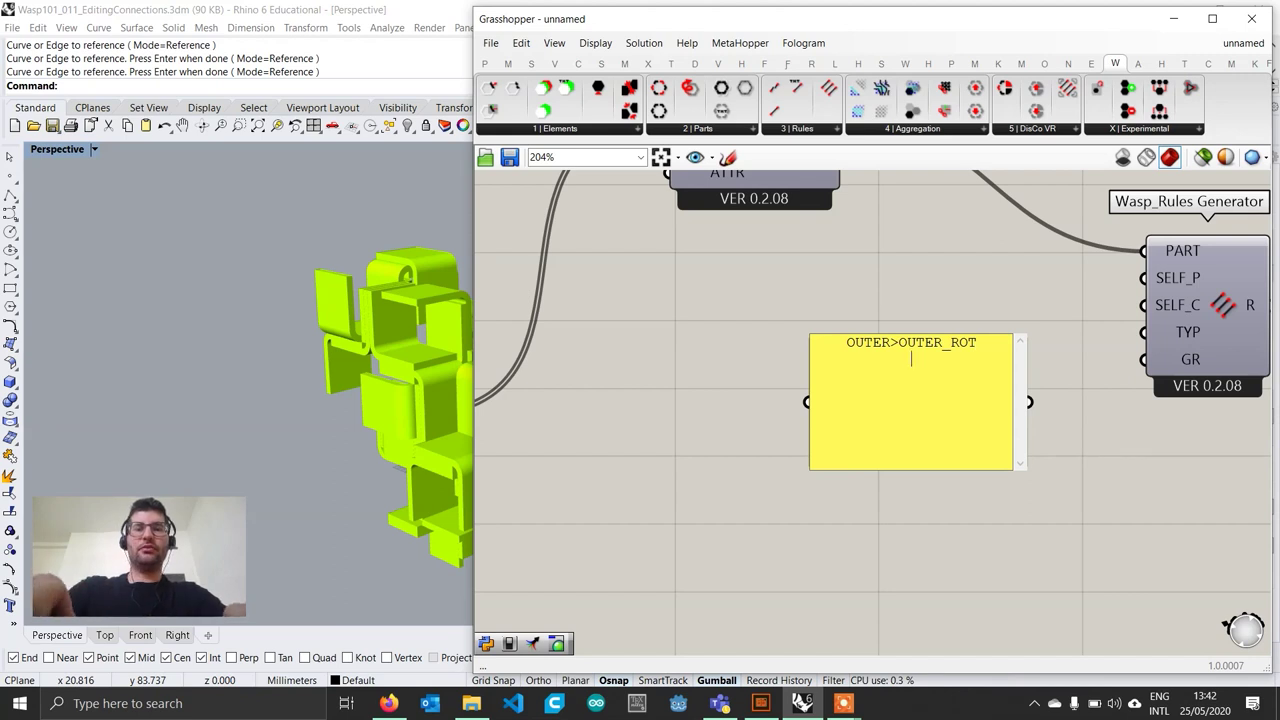
{"action": "type", "text": "OUTER"}
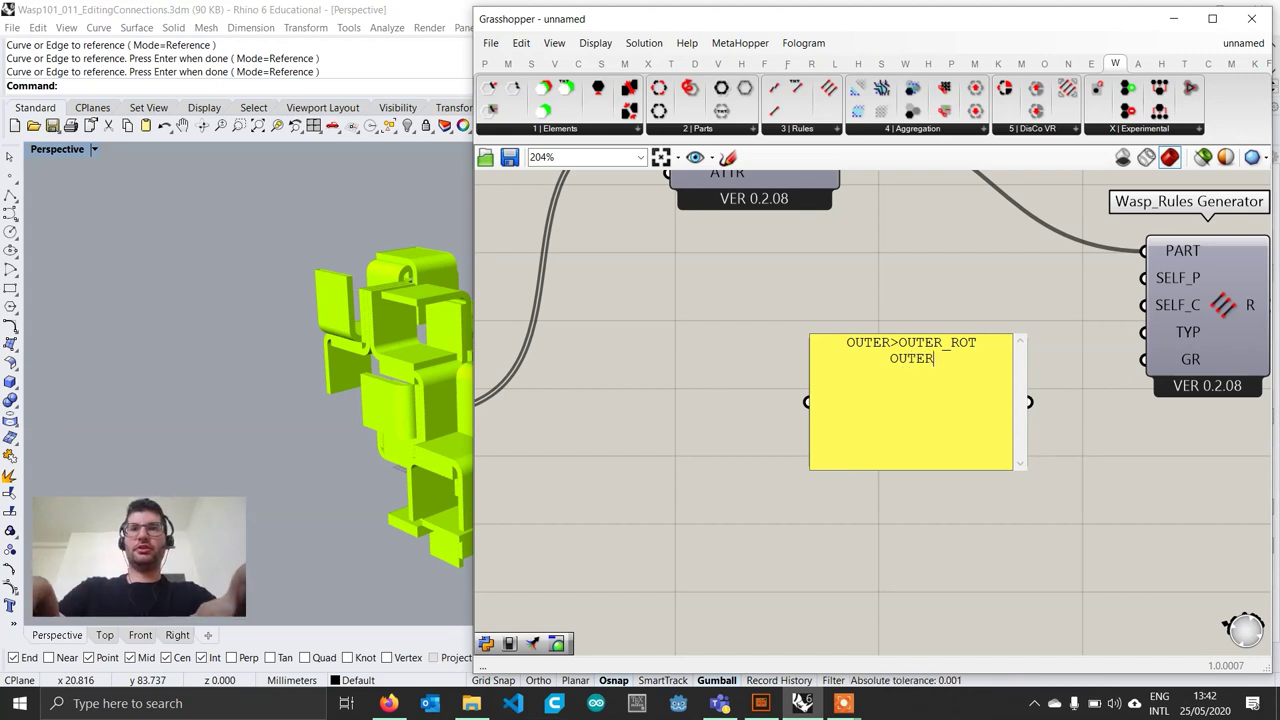
{"action": "type", "text": "_ROT"}
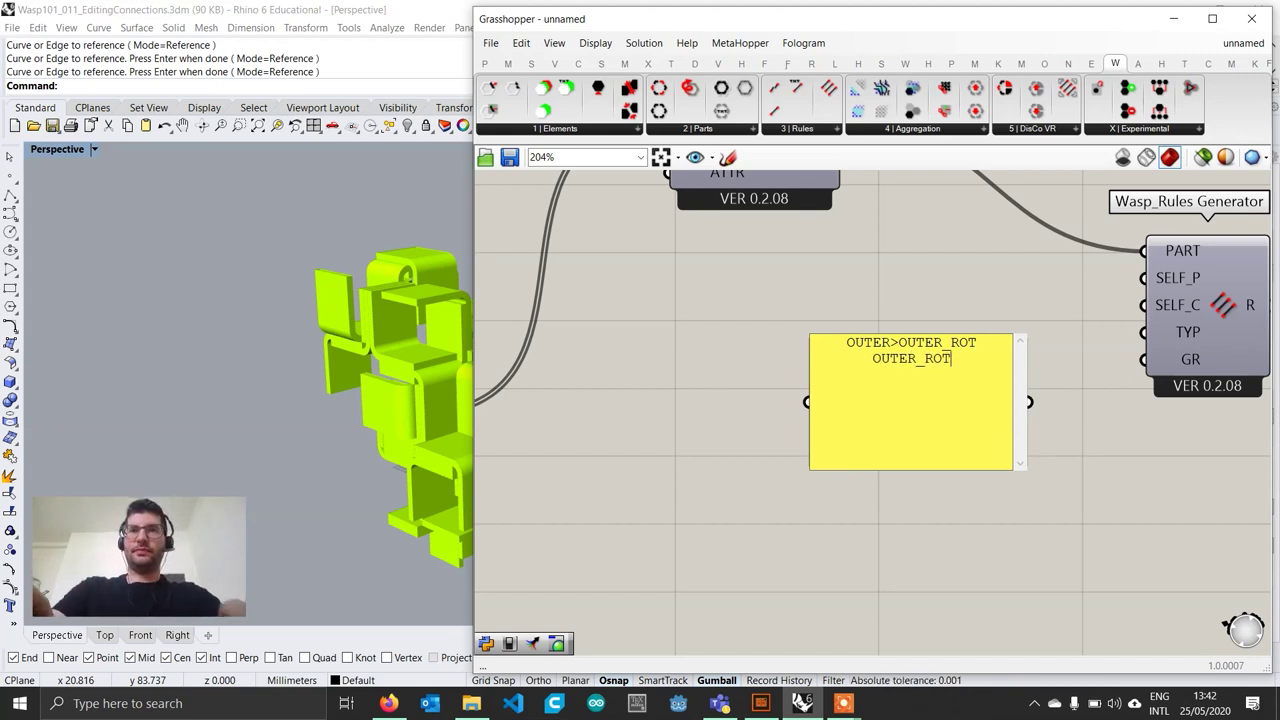
{"action": "type", "text": ">OUTER "}
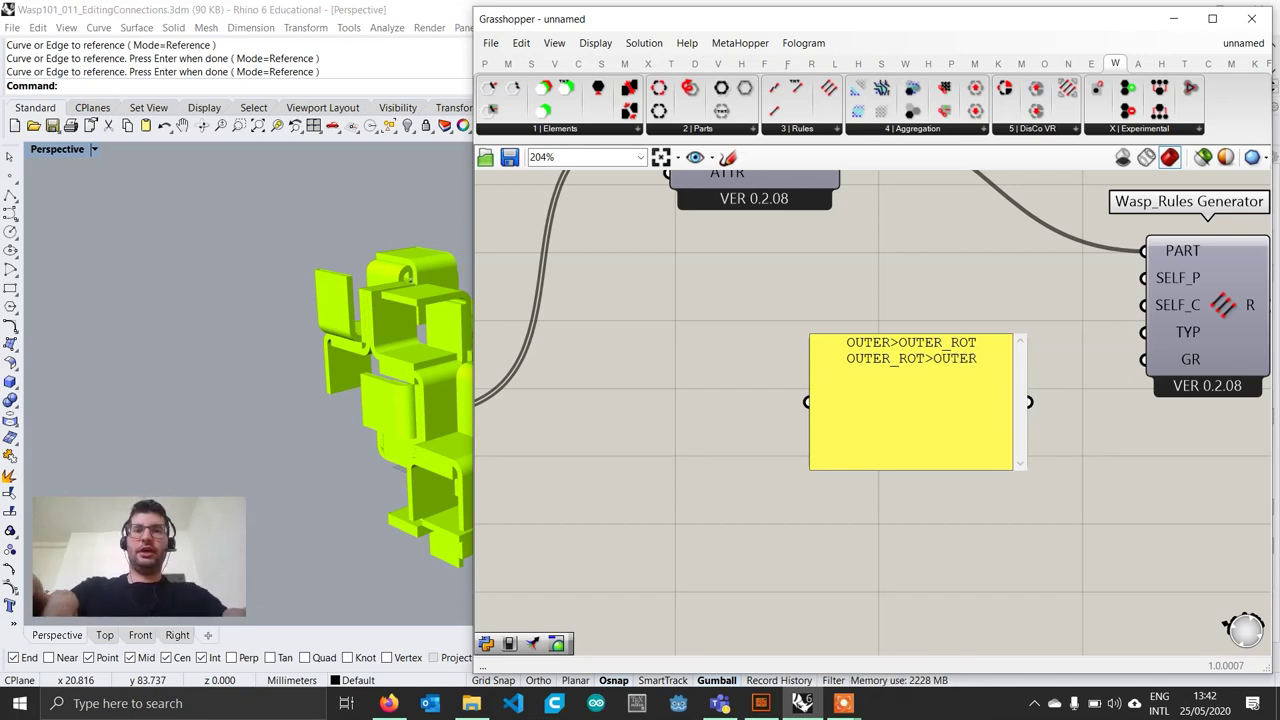
Step: Add the lines INNER>INNER_ROT and INNER_ROT>INNER to the panel and finish editing it
{"action": "type", "text": "INNER>INNER_"}
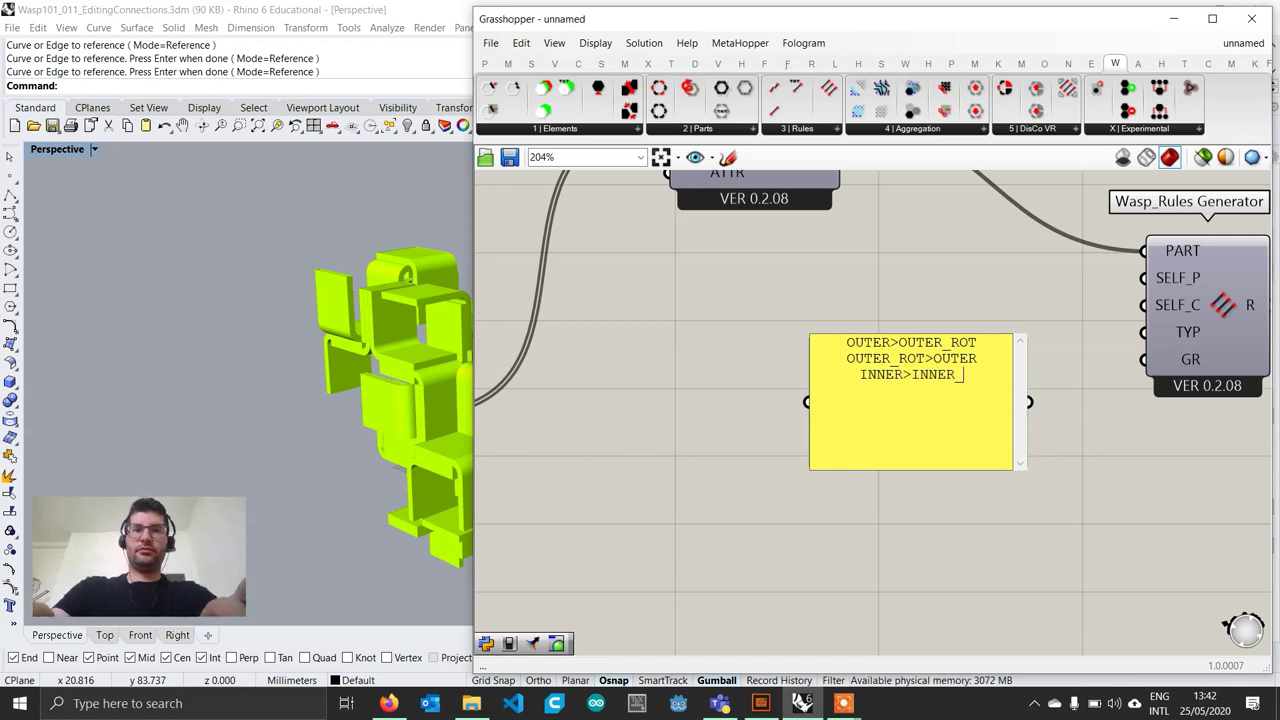
{"action": "type", "text": "ROT INNER_"}
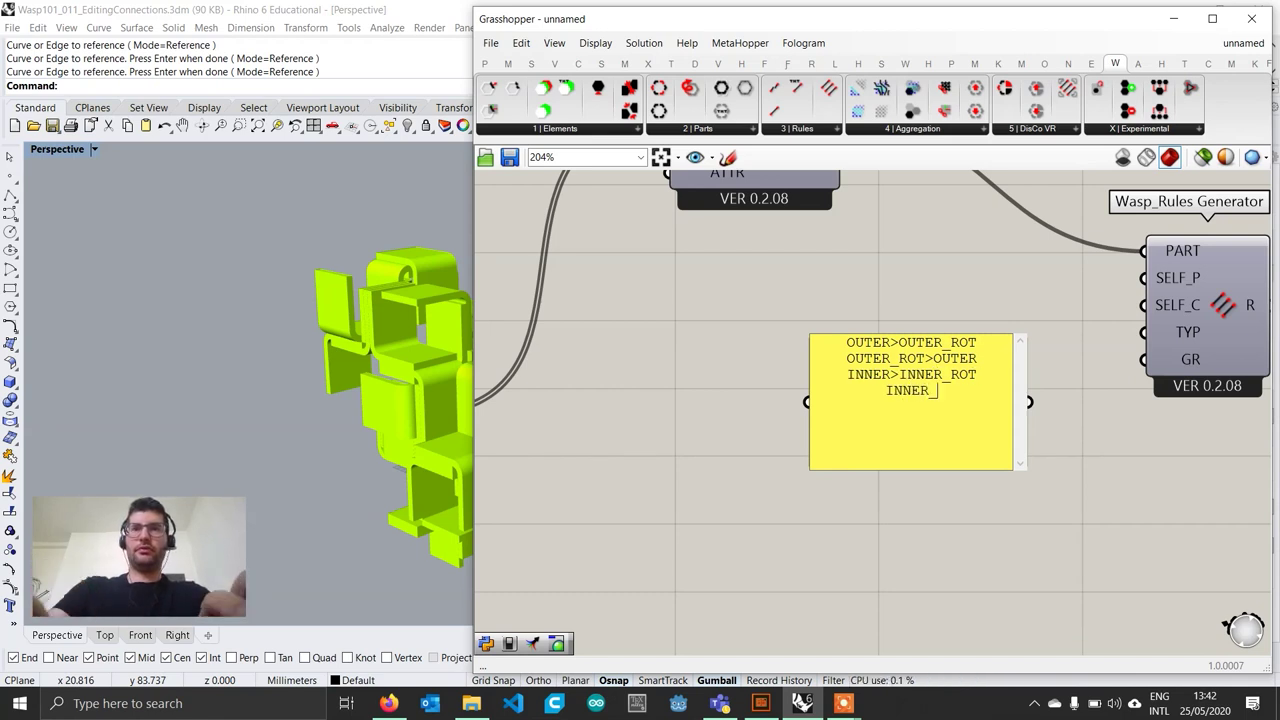
{"action": "type", "text": "ROT>INNER"}
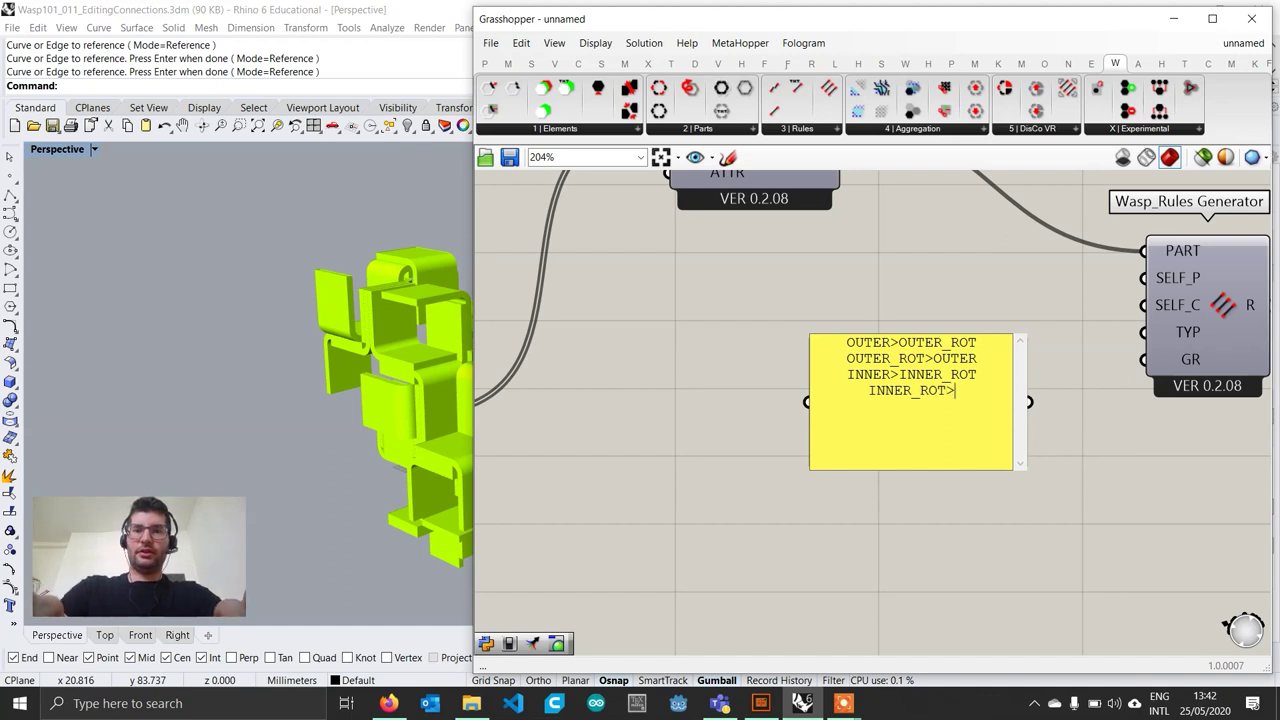
{"action": "left_click", "coordinate": [1109, 450]}
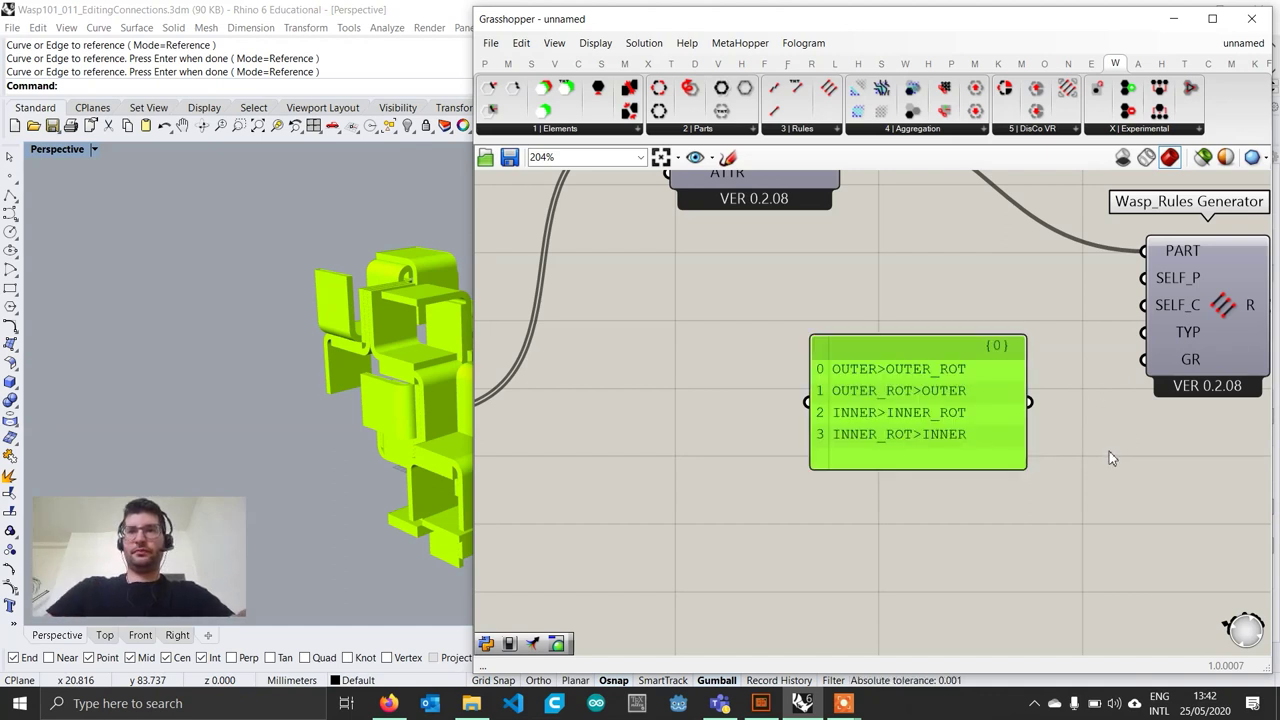
Step: Connect the grammar panel to Wasp_Rules Generator's GR input and reset the stochastic aggregation with its Button
{"action": "left_click", "coordinate": [1040, 403]}
{"action": "left_click_drag", "start_coordinate": [1017, 402], "coordinate": [1144, 359]}
{"action": "scroll", "coordinate": [1080, 400], "scroll_direction": "down", "scroll_amount": 4}
{"action": "right_click_drag", "start_coordinate": [1080, 400], "coordinate": [961, 414]}
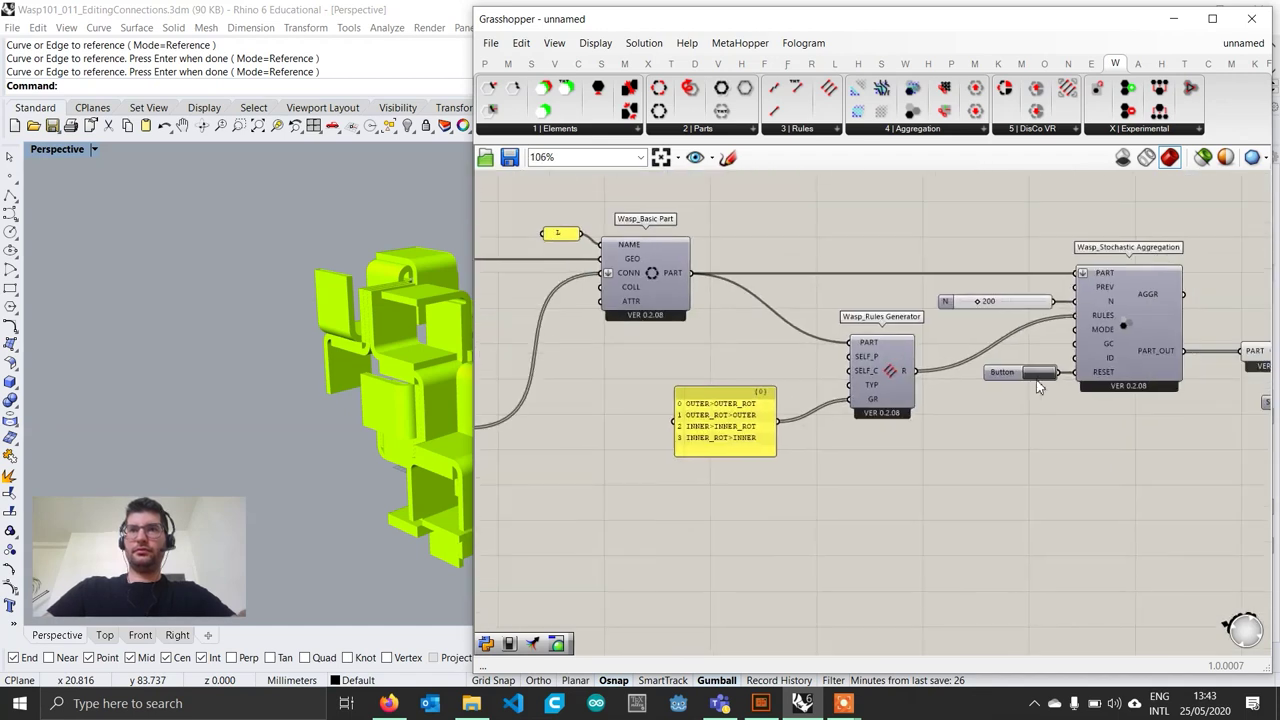
{"action": "left_click", "coordinate": [1040, 376]}
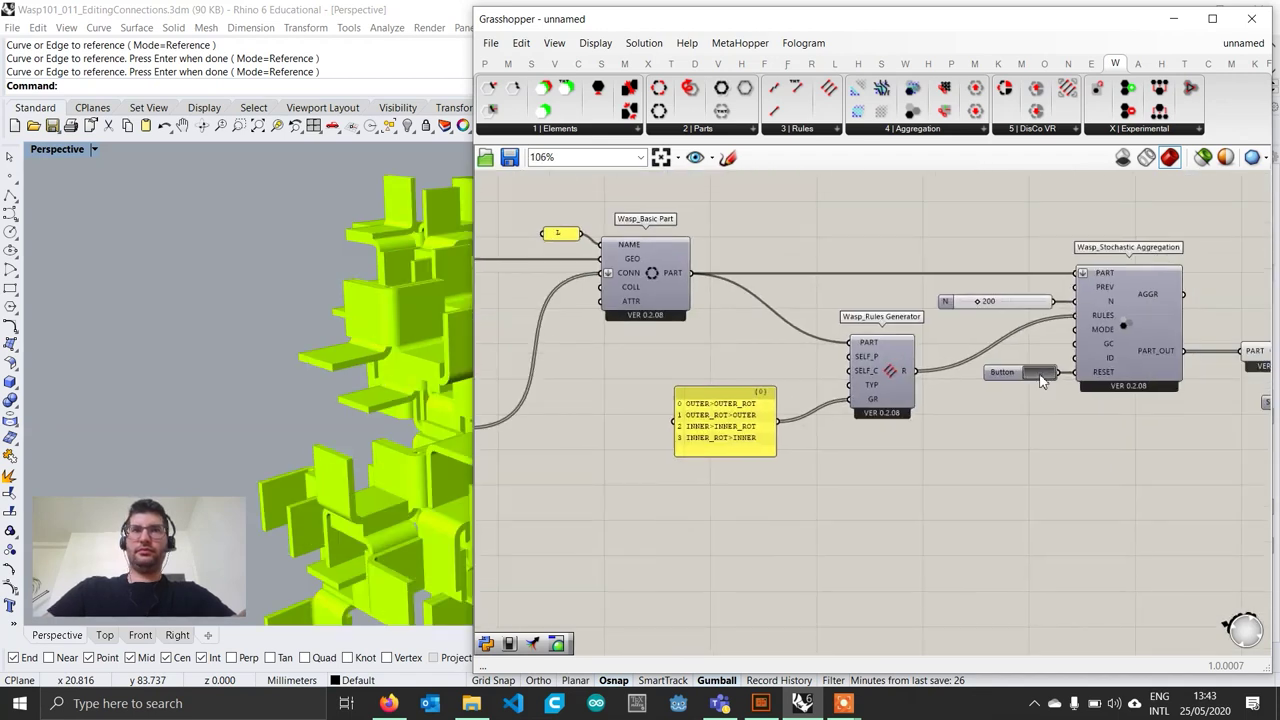
Step: Examine the regenerated aggregation from several angles in Rhino's Perspective viewport
{"action": "double_click", "coordinate": [960, 26]}
{"action": "right_click_drag", "start_coordinate": [686, 371], "coordinate": [434, 343]}
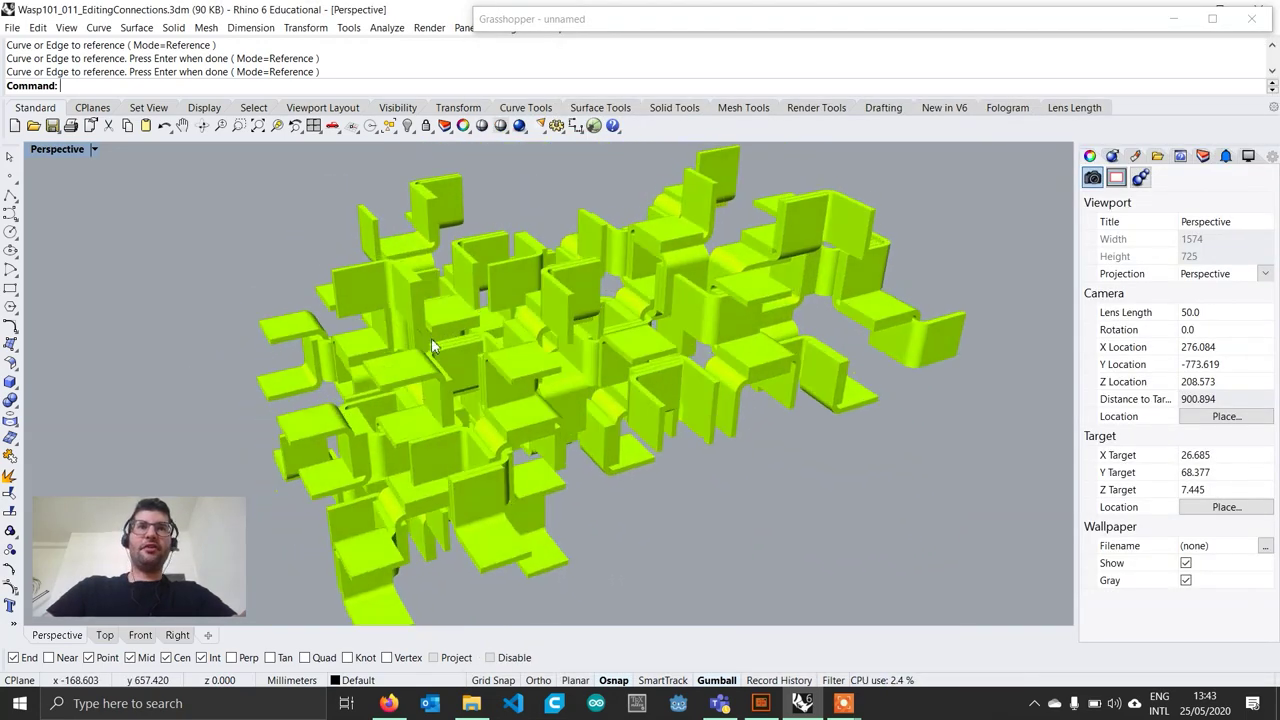
{"action": "scroll", "coordinate": [383, 308], "scroll_direction": "up", "scroll_amount": 4}
{"action": "mouse_move", "coordinate": [540, 306]}
{"action": "right_mouse_down"}
{"action": "mouse_move", "coordinate": [523, 357]}
{"action": "mouse_move", "coordinate": [547, 322]}
{"action": "right_mouse_up"}
{"action": "right_click_drag", "start_coordinate": [487, 268], "coordinate": [708, 376]}
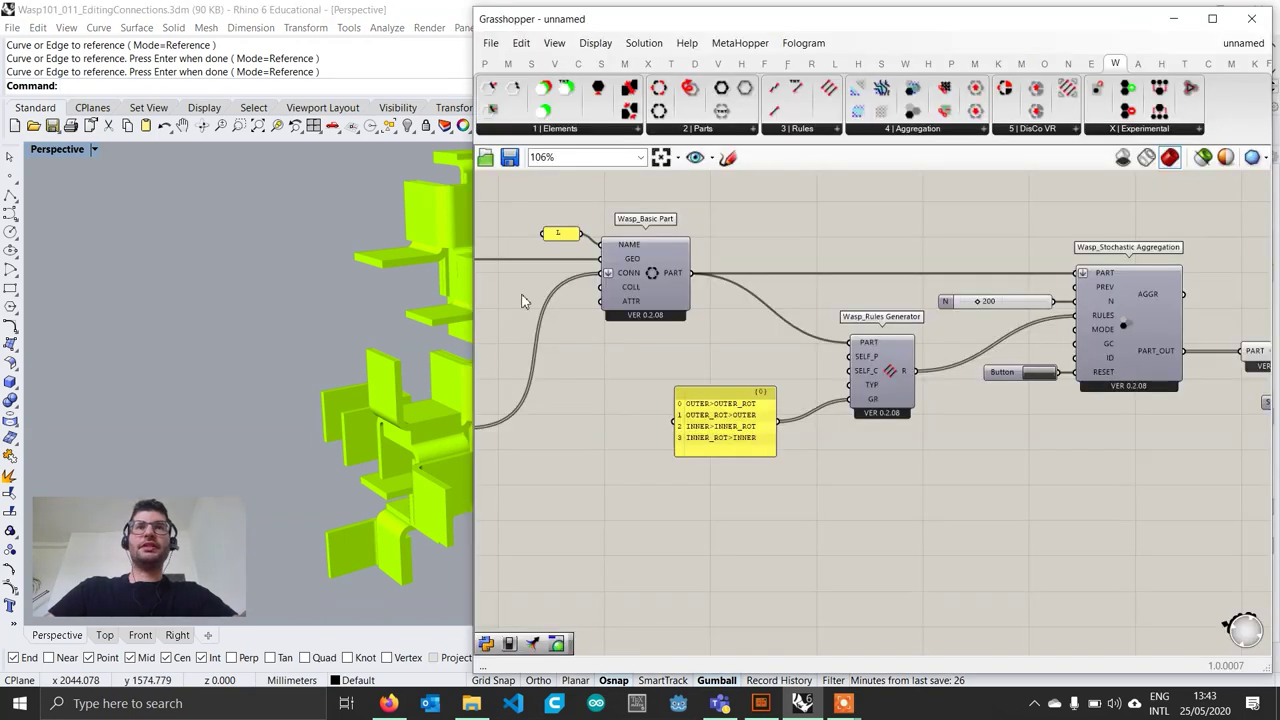
{"action": "right_click_drag", "start_coordinate": [420, 260], "coordinate": [330, 385]}
Step: Review how the rotated connections are wired from Rotate Plane through Wasp_Connection From Plane into Merge
{"action": "right_click_drag", "start_coordinate": [630, 405], "coordinate": [915, 396]}
{"action": "scroll", "coordinate": [768, 414], "scroll_direction": "down", "scroll_amount": 2}
{"action": "scroll", "coordinate": [762, 411], "scroll_direction": "down", "scroll_amount": 1}
{"action": "scroll", "coordinate": [680, 420], "scroll_direction": "up", "scroll_amount": 2}
{"action": "right_click_drag", "start_coordinate": [680, 420], "coordinate": [826, 394]}
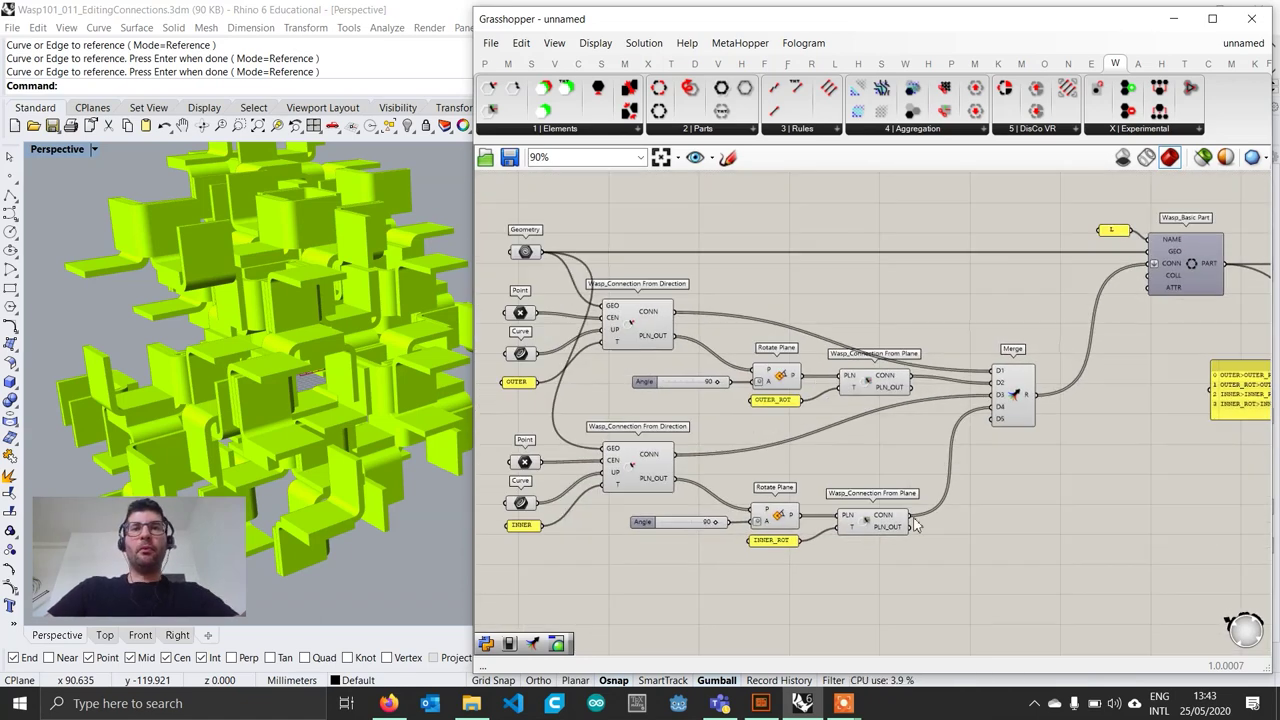
{"action": "scroll", "coordinate": [739, 407], "scroll_direction": "up", "scroll_amount": 1}
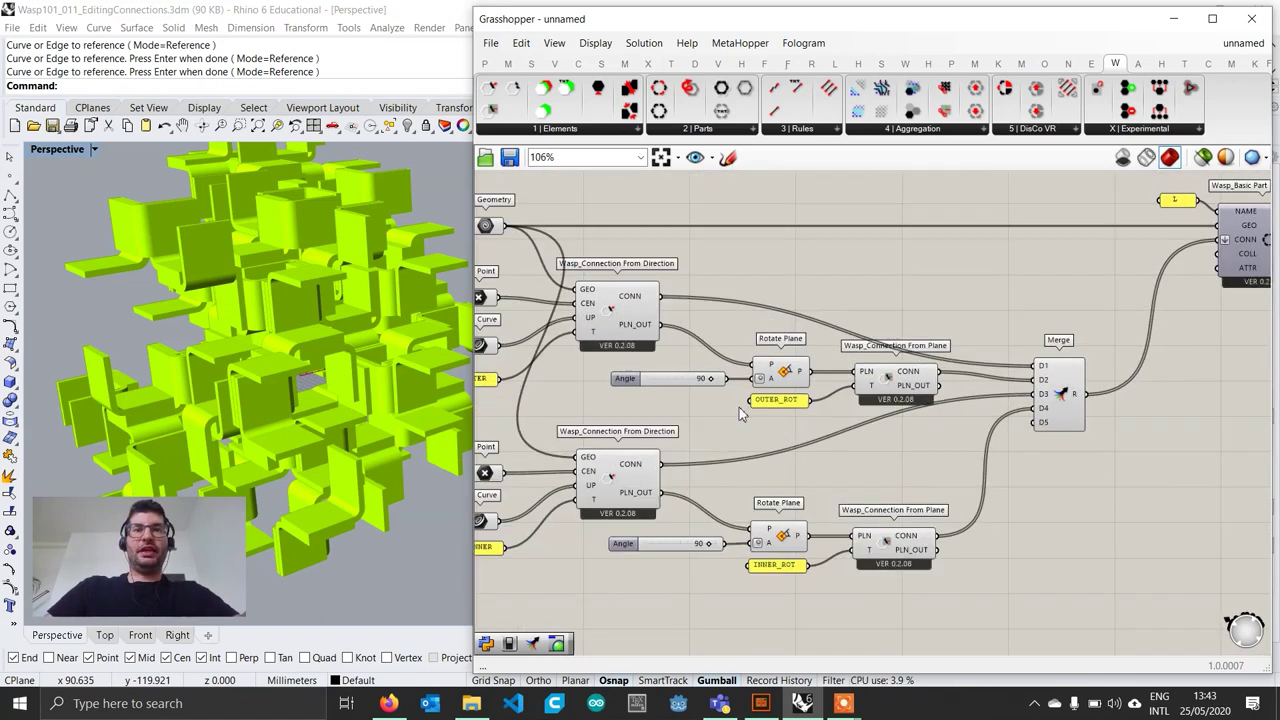
Step: Set the Angle slider feeding the Rotate Plane component of the OUTER_ROT connections to 88
{"action": "scroll", "coordinate": [739, 407], "scroll_direction": "down", "scroll_amount": 2}
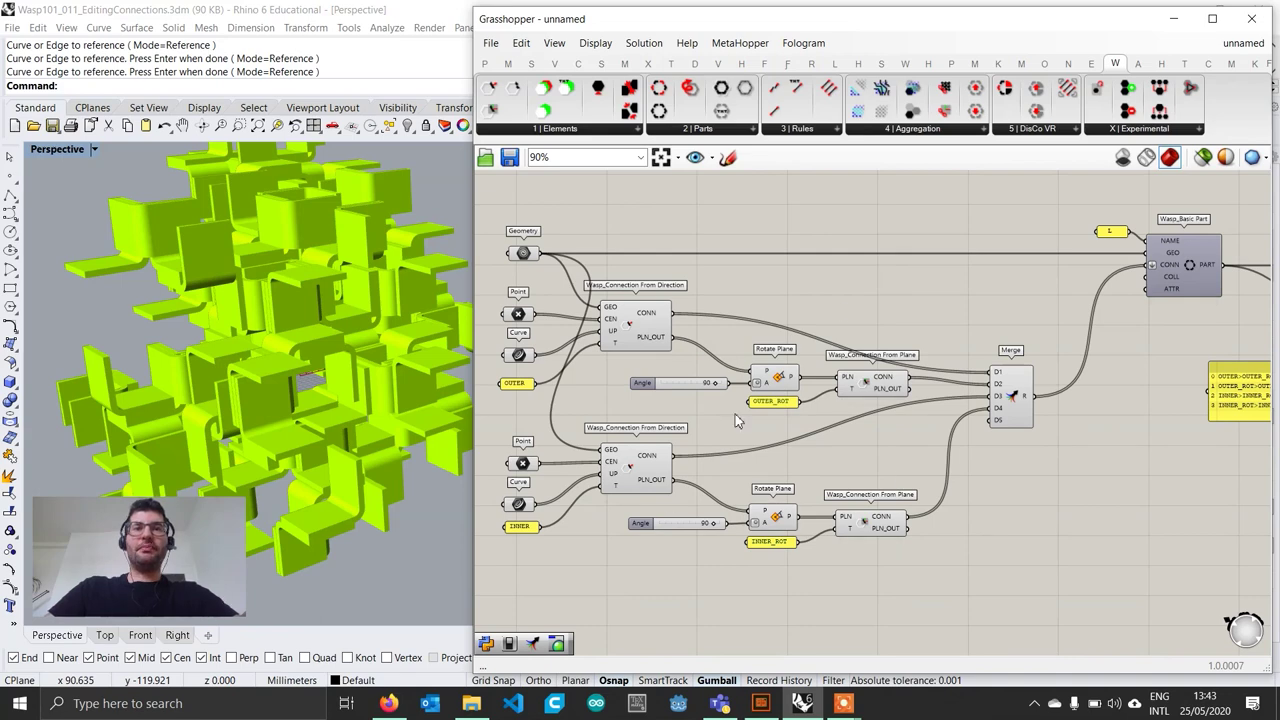
{"action": "scroll", "coordinate": [773, 416], "scroll_direction": "up", "scroll_amount": 1}
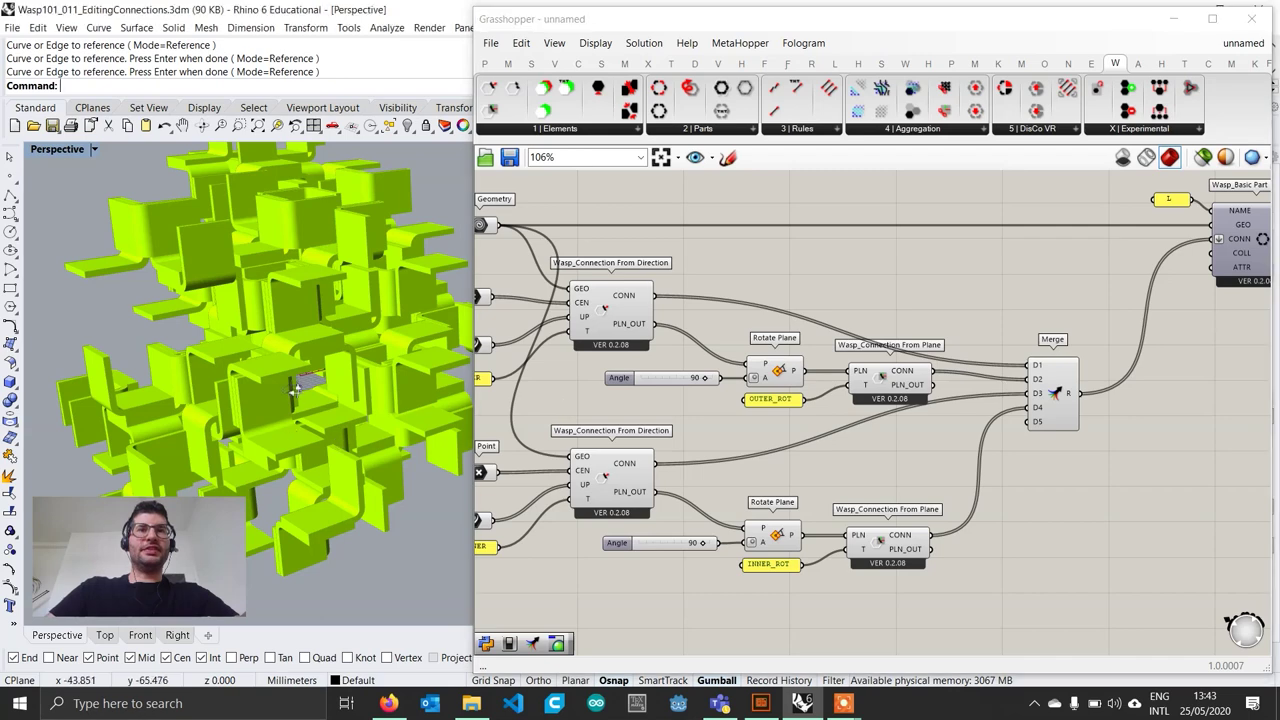
{"action": "mouse_move", "coordinate": [297, 376]}
{"action": "right_mouse_down"}
{"action": "mouse_move", "coordinate": [280, 376]}
{"action": "mouse_move", "coordinate": [306, 371]}
{"action": "right_mouse_up"}
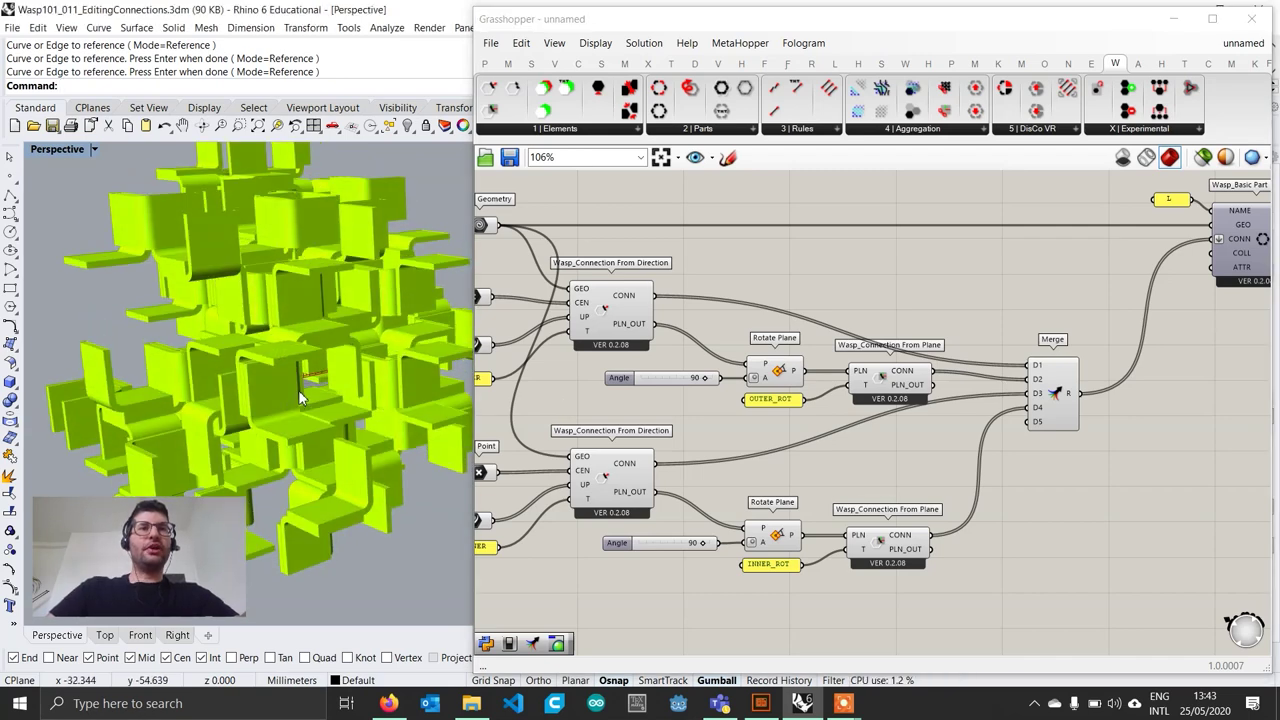
{"action": "scroll", "coordinate": [684, 381], "scroll_direction": "up", "scroll_amount": 4}
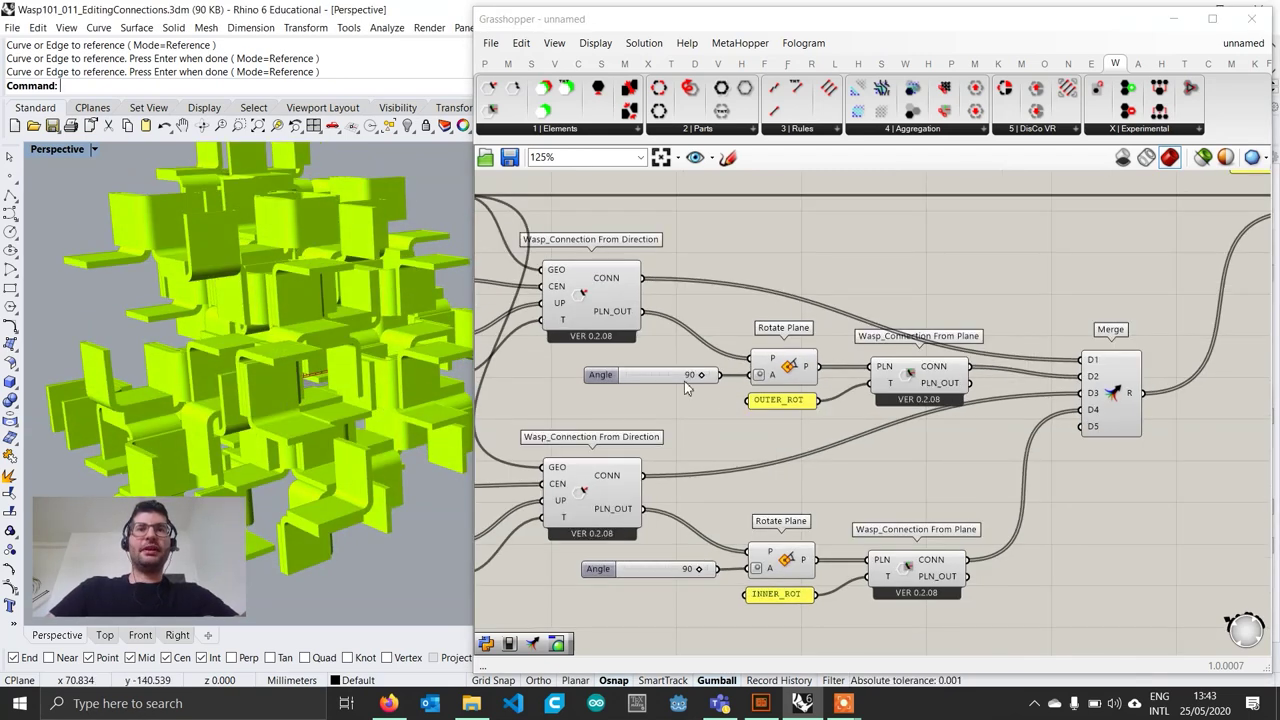
{"action": "left_click", "coordinate": [690, 386]}
{"action": "double_click", "coordinate": [690, 386]}
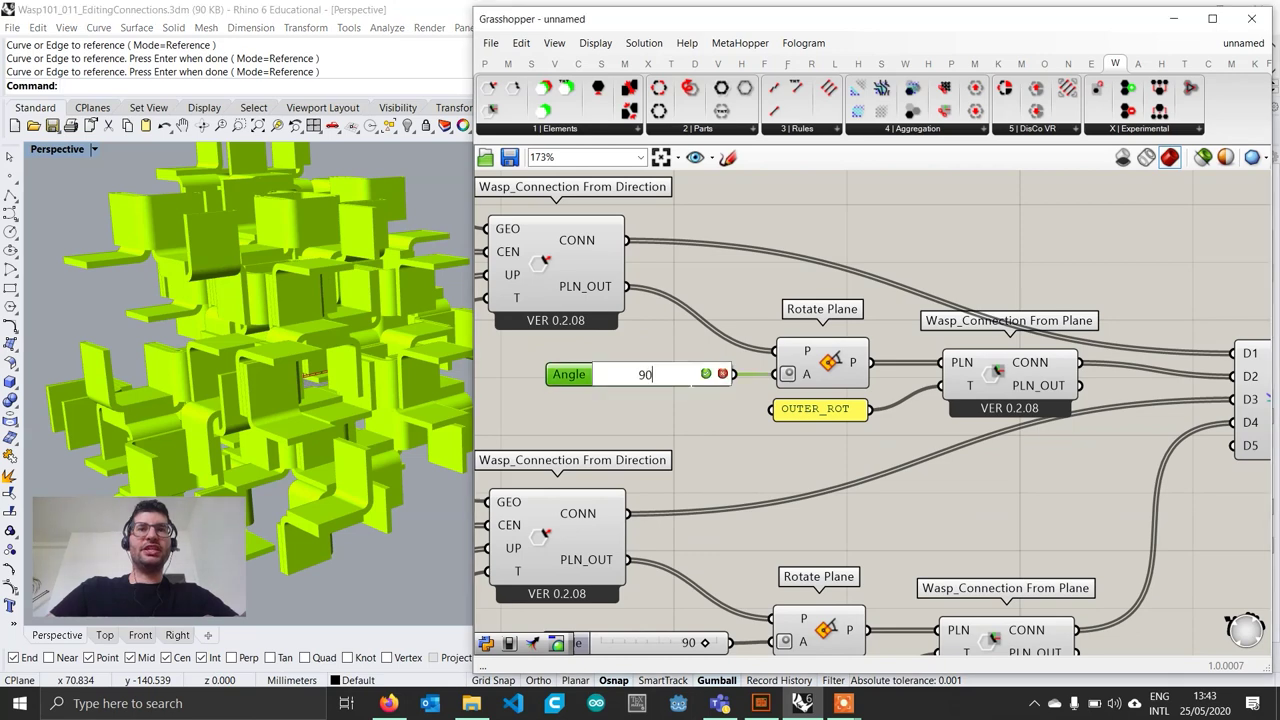
{"action": "left_click_drag", "start_coordinate": [668, 375], "coordinate": [558, 364]}
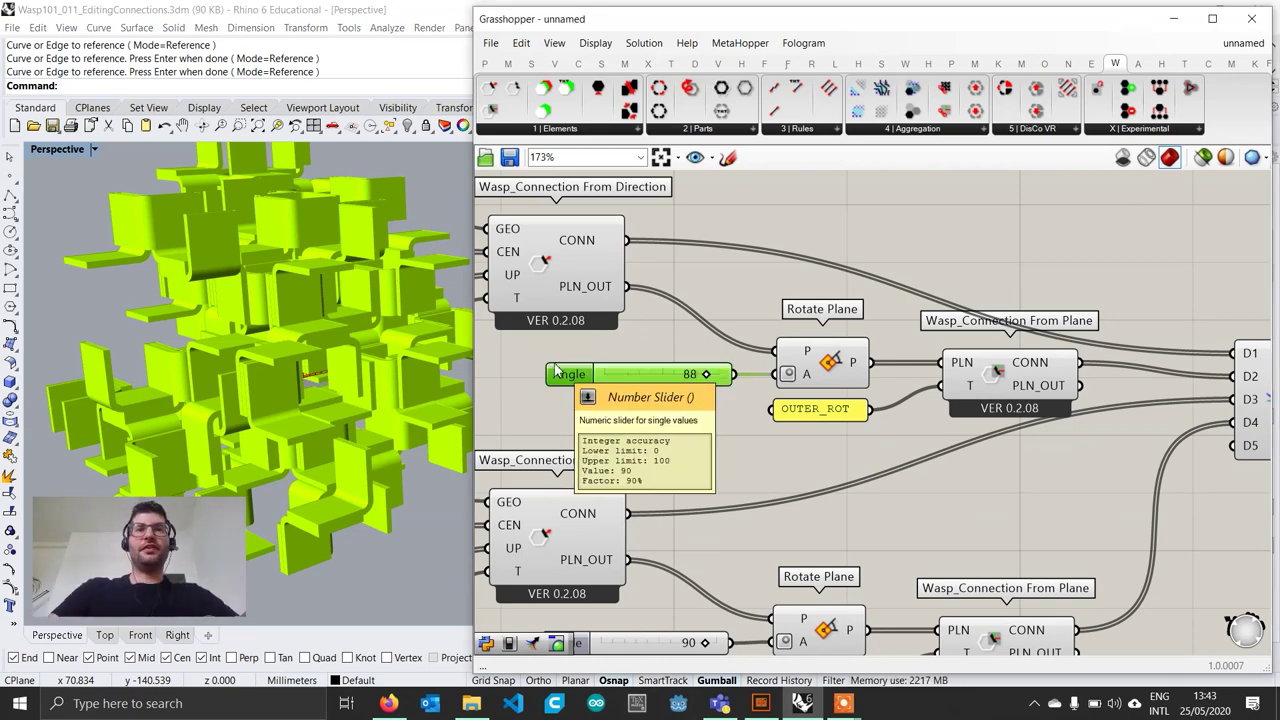
Step: Reset the stochastic aggregation with its Button and set its part count N to 500
{"action": "scroll", "coordinate": [1083, 418], "scroll_direction": "down", "scroll_amount": 5}
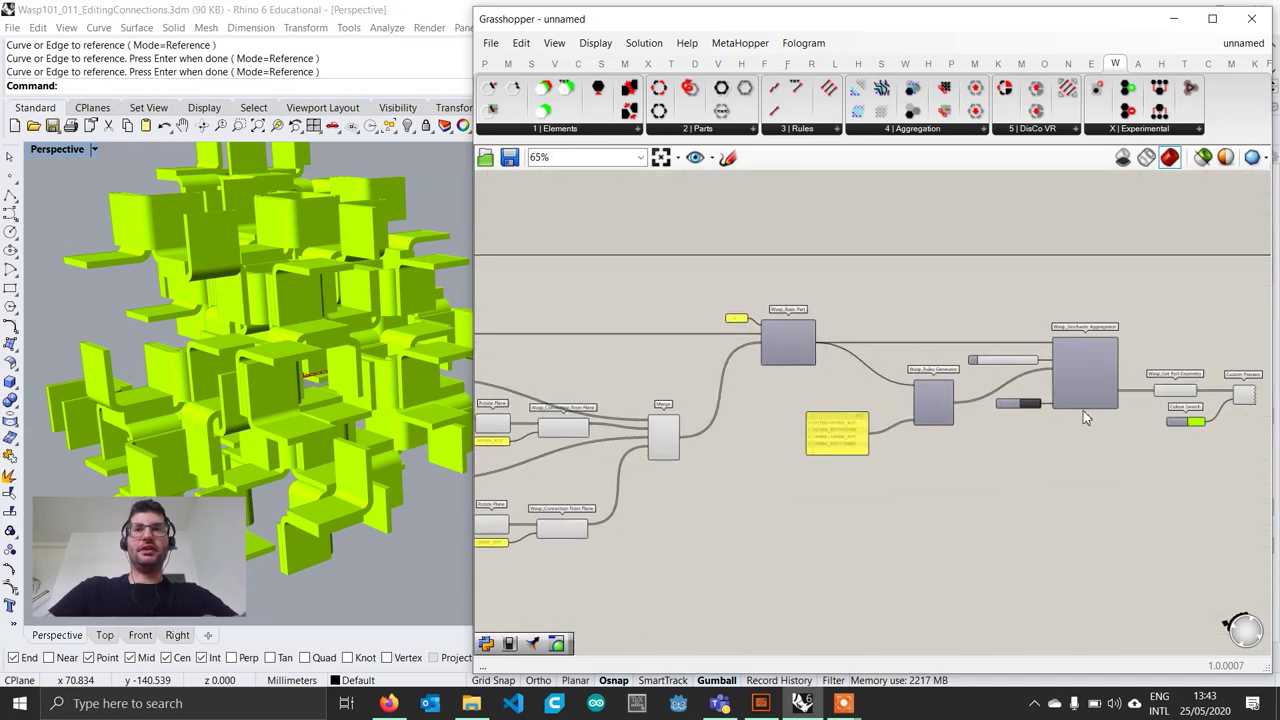
{"action": "scroll", "coordinate": [1083, 414], "scroll_direction": "up", "scroll_amount": 3}
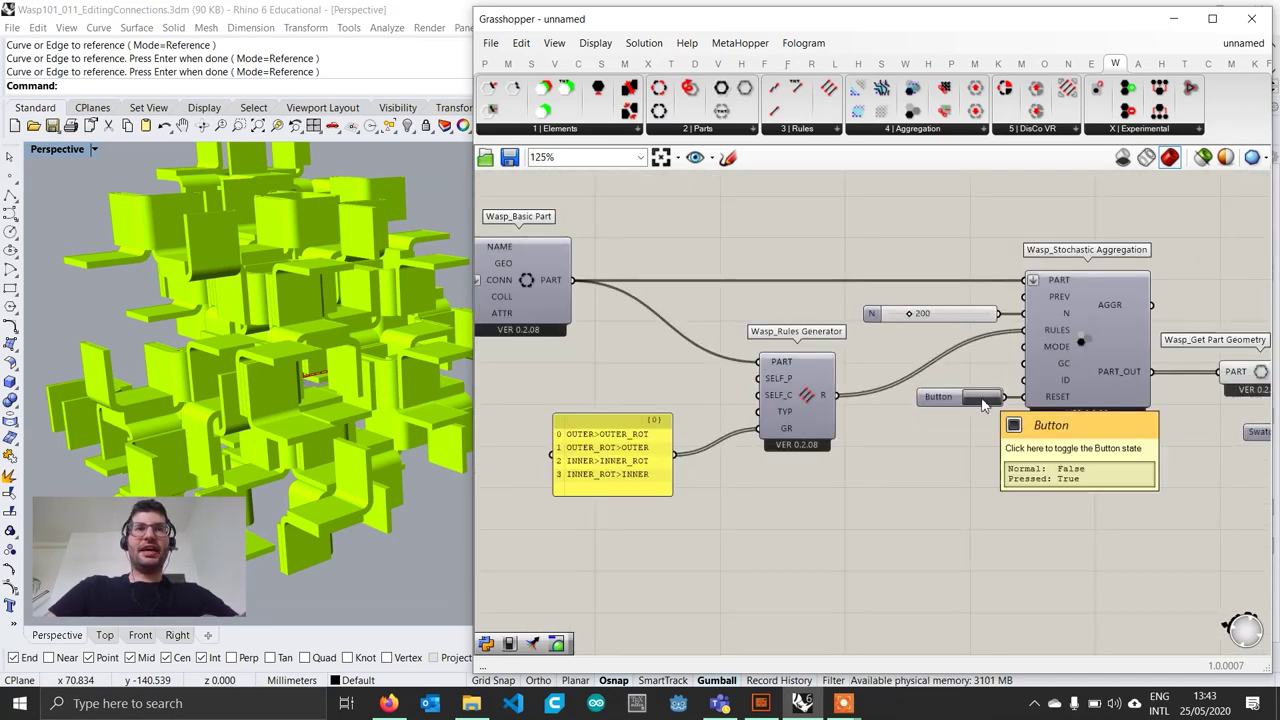
{"action": "left_click", "coordinate": [983, 400]}
{"action": "right_click_drag", "start_coordinate": [410, 428], "coordinate": [381, 378]}
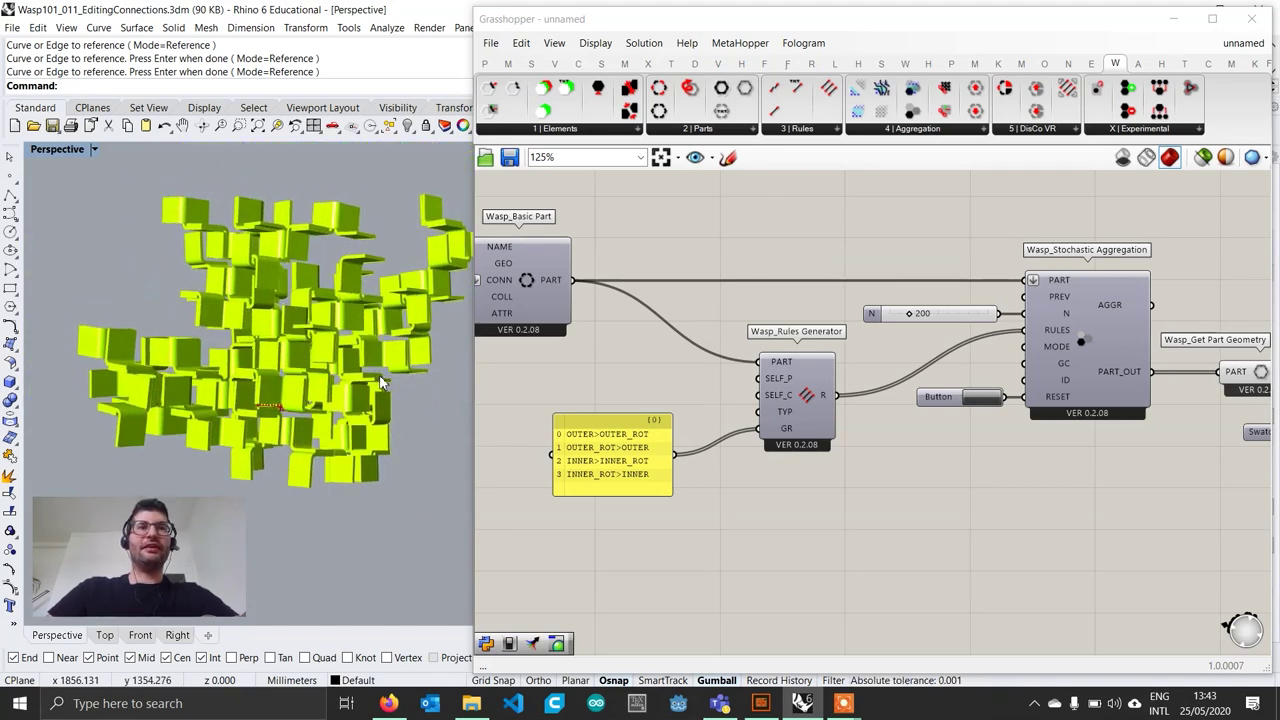
{"action": "double_click", "coordinate": [947, 316]}
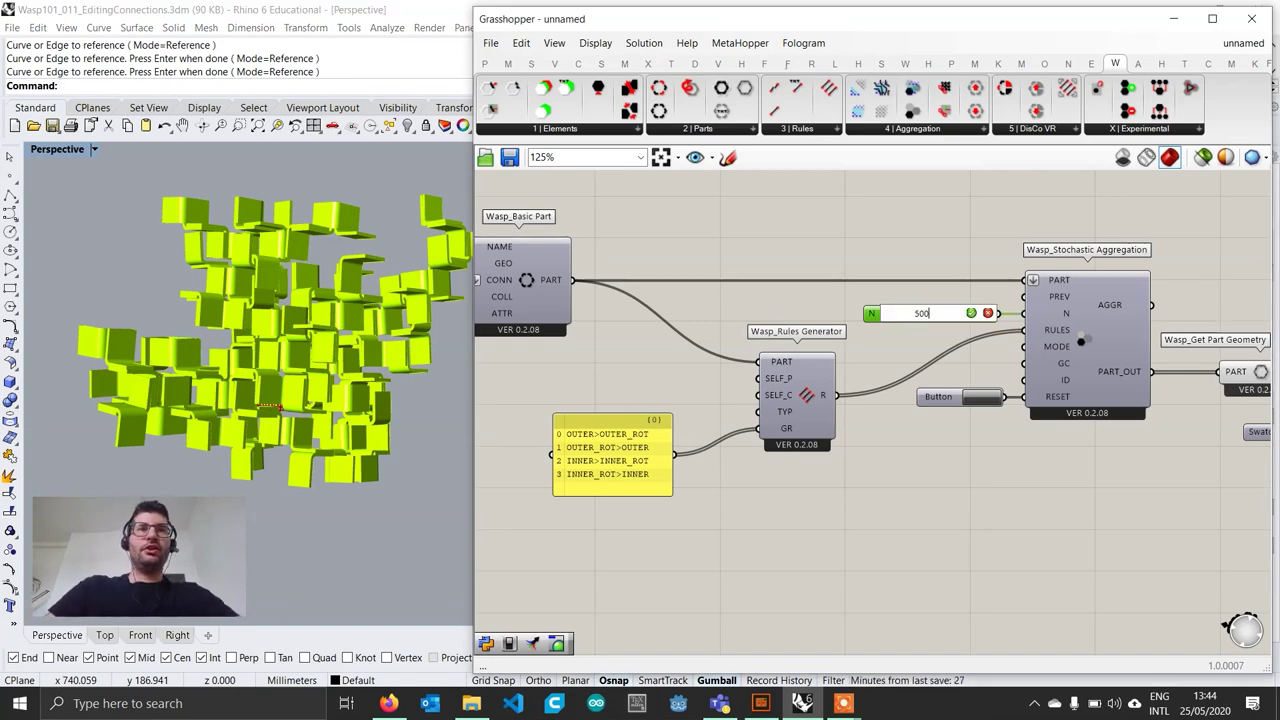
{"action": "key", "text": "Return"}
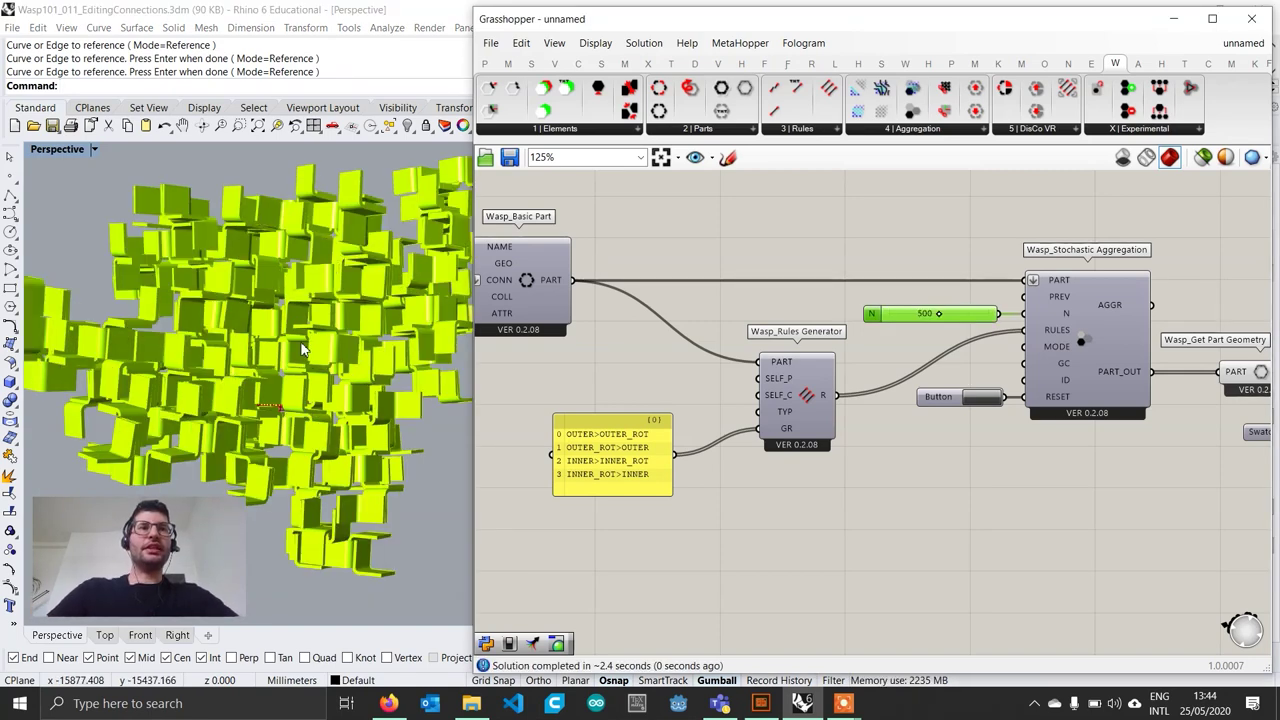
Step: Collapse the Grasshopper window and examine the 500-part aggregation up close and from different angles in Rhino's Perspective viewport
{"action": "mouse_move", "coordinate": [343, 403]}
{"action": "right_mouse_down"}
{"action": "mouse_move", "coordinate": [308, 453]}
{"action": "mouse_move", "coordinate": [297, 555]}
{"action": "mouse_move", "coordinate": [334, 431]}
{"action": "mouse_move", "coordinate": [334, 381]}
{"action": "right_mouse_up"}
{"action": "double_click", "coordinate": [705, 23]}
{"action": "right_click_drag", "start_coordinate": [610, 286], "coordinate": [594, 376], "text": "shift"}
{"action": "scroll", "coordinate": [559, 372], "scroll_direction": "up", "scroll_amount": 4}
{"action": "scroll", "coordinate": [557, 371], "scroll_direction": "down", "scroll_amount": 4}
{"action": "scroll", "coordinate": [540, 416], "scroll_direction": "up", "scroll_amount": 2}
{"action": "right_click_drag", "start_coordinate": [505, 335], "coordinate": [532, 372]}
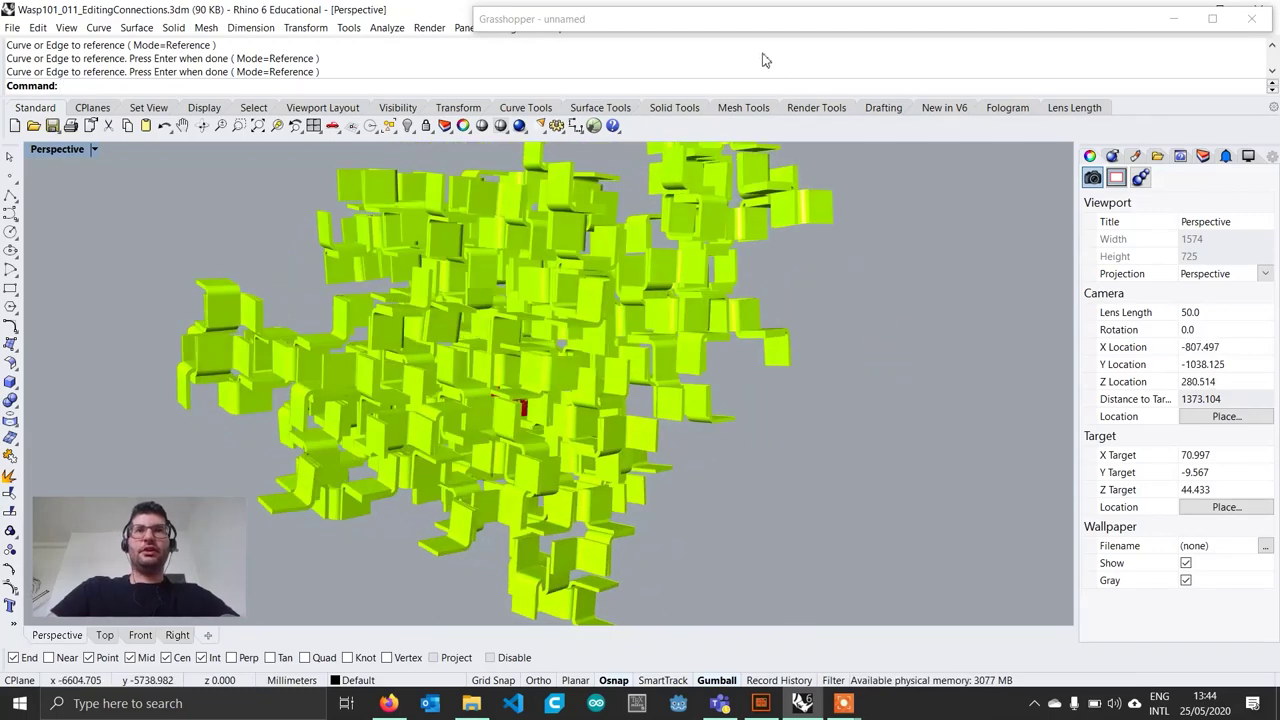
Step: Restore the Grasshopper window, set the OUTER_ROT Angle slider to 75 and reset the stochastic aggregation
{"action": "double_click", "coordinate": [767, 22]}
{"action": "scroll", "coordinate": [706, 369], "scroll_direction": "down", "scroll_amount": 3}
{"action": "right_click_drag", "start_coordinate": [706, 369], "coordinate": [998, 362]}
{"action": "scroll", "coordinate": [743, 411], "scroll_direction": "up", "scroll_amount": 5}
{"action": "right_click_drag", "start_coordinate": [743, 411], "coordinate": [1025, 410]}
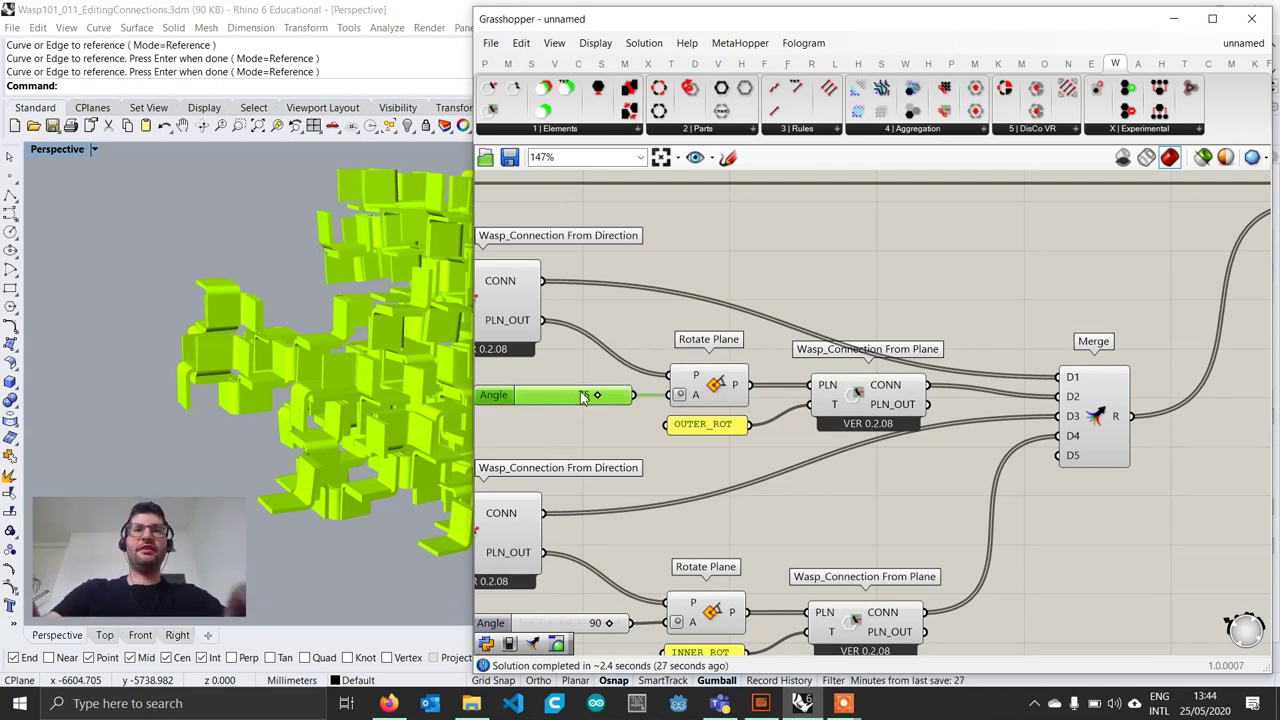
{"action": "scroll", "coordinate": [585, 399], "scroll_direction": "down", "scroll_amount": 4}
{"action": "right_click_drag", "start_coordinate": [994, 434], "coordinate": [747, 443]}
{"action": "scroll", "coordinate": [1032, 393], "scroll_direction": "up", "scroll_amount": 2}
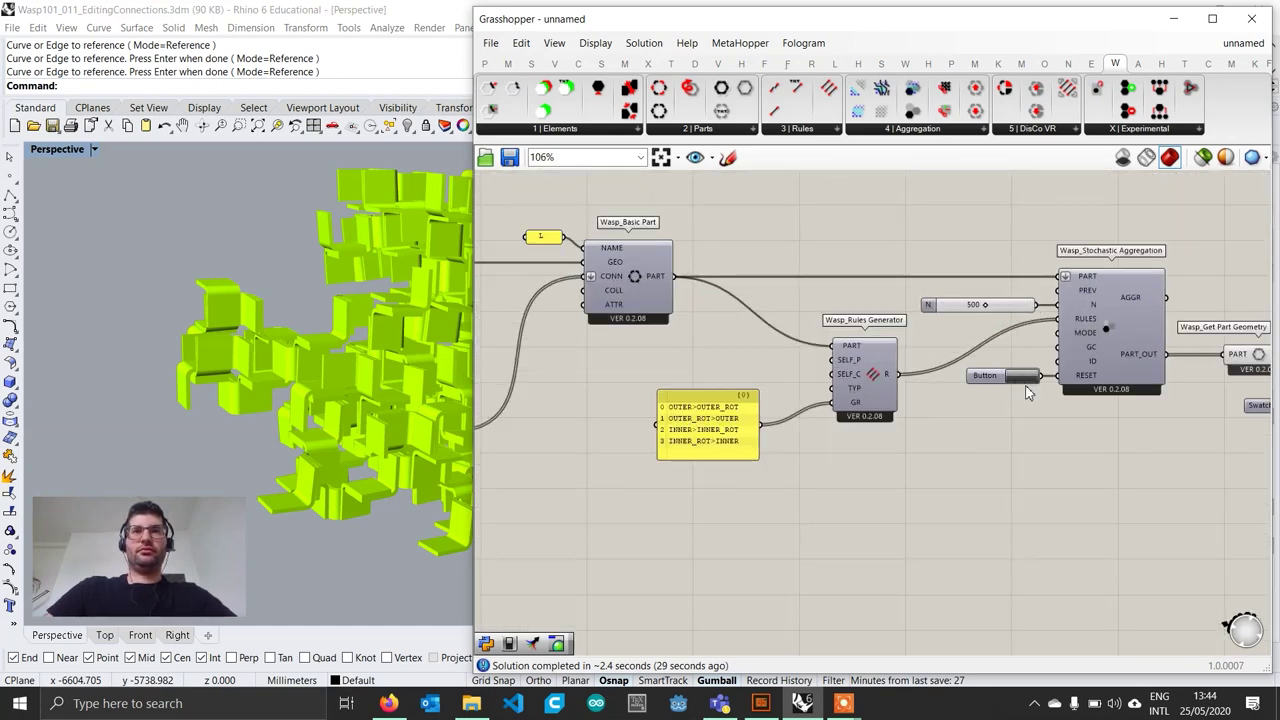
{"action": "scroll", "coordinate": [1027, 392], "scroll_direction": "down", "scroll_amount": 2}
Step: Collapse the Grasshopper window and inspect the aggregation grown with the 75-degree OUTER_ROT connections from several sides
{"action": "double_click", "coordinate": [925, 32]}
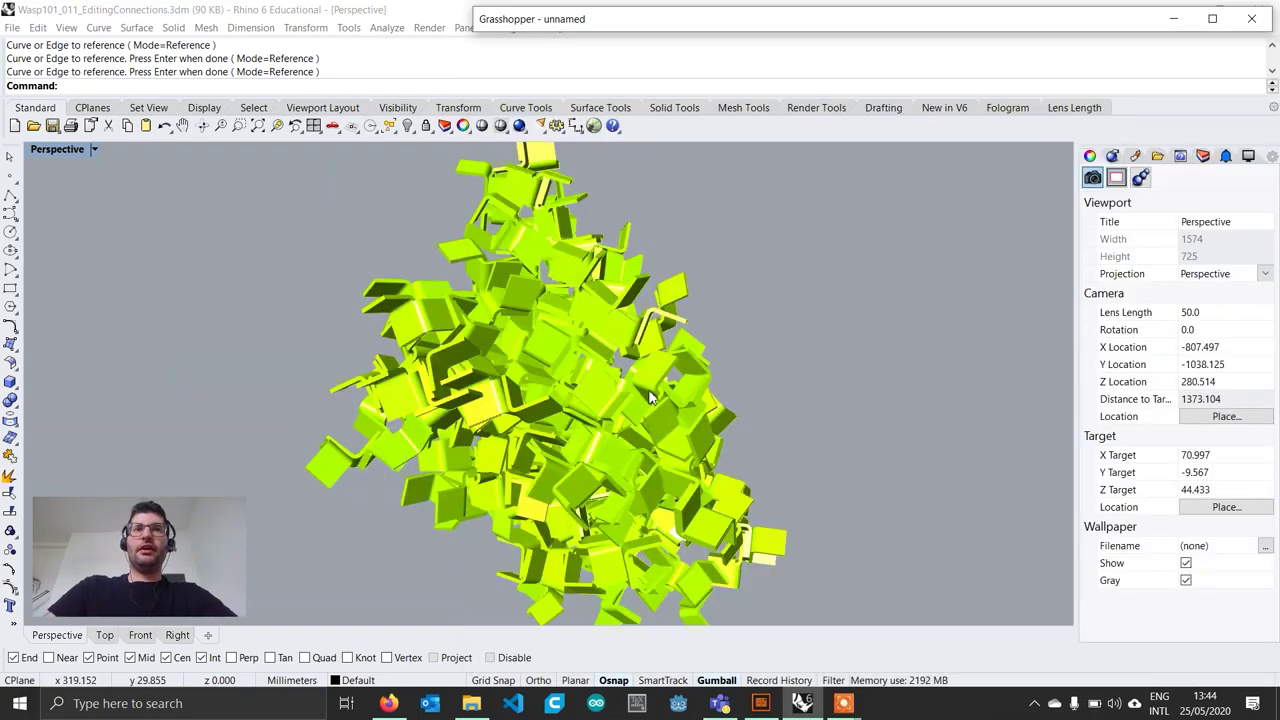
{"action": "scroll", "coordinate": [606, 505], "scroll_direction": "up", "scroll_amount": 4}
{"action": "right_click_drag", "start_coordinate": [433, 368], "coordinate": [733, 416]}
{"action": "scroll", "coordinate": [718, 515], "scroll_direction": "down", "scroll_amount": 4}
{"action": "scroll", "coordinate": [767, 456], "scroll_direction": "up", "scroll_amount": 2}
{"action": "scroll", "coordinate": [641, 410], "scroll_direction": "down", "scroll_amount": 4}
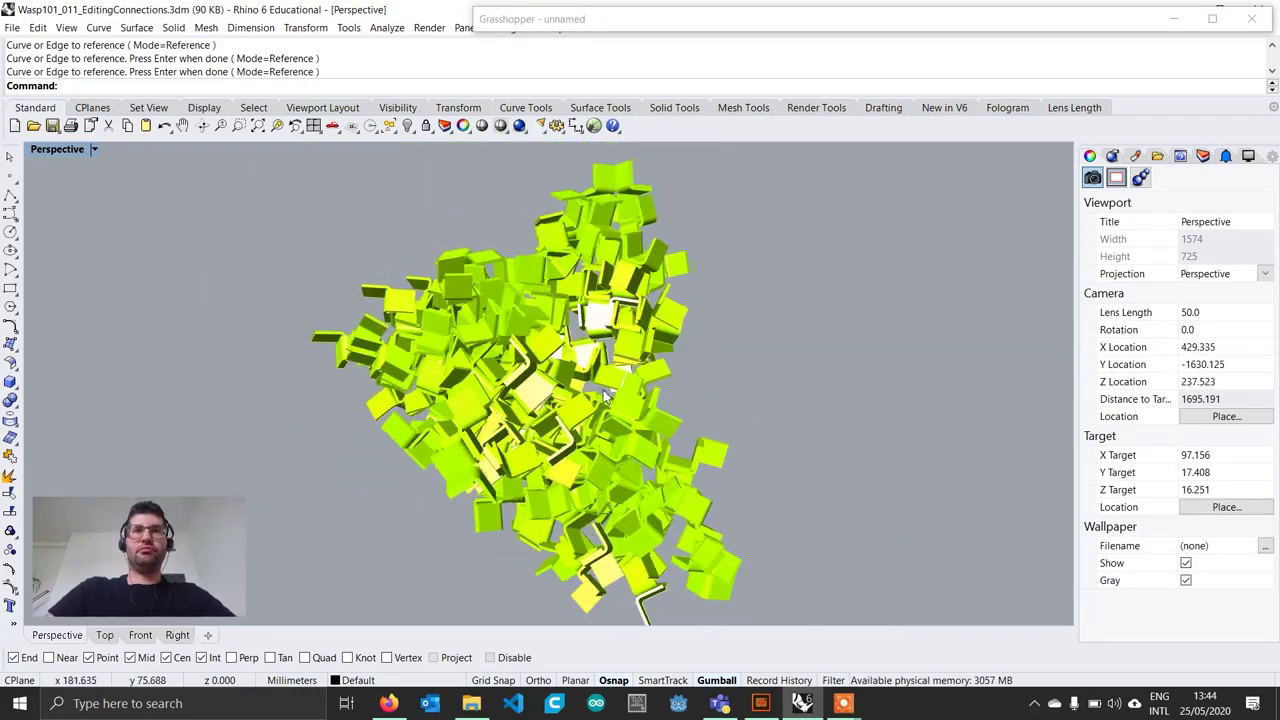
{"action": "scroll", "coordinate": [603, 397], "scroll_direction": "up", "scroll_amount": 2}
{"action": "right_click_drag", "start_coordinate": [603, 397], "coordinate": [647, 400]}
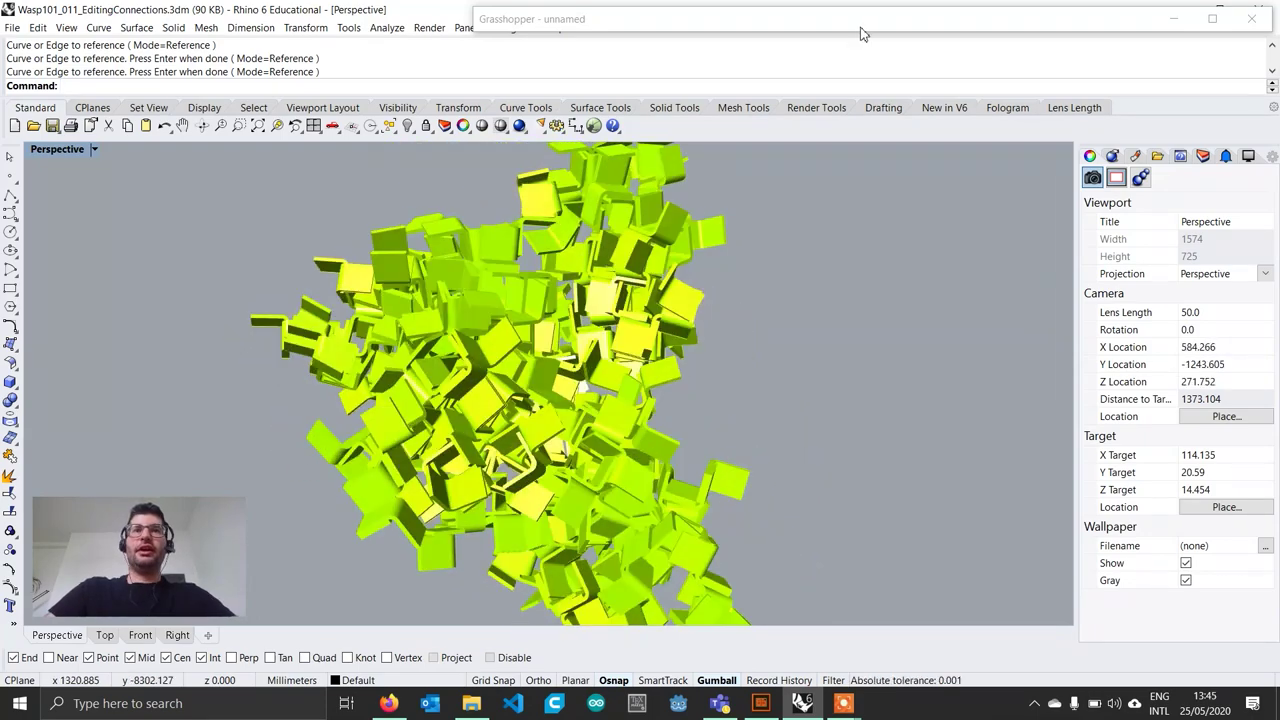
Step: Restore the Grasshopper window and set the part count N of Wasp_Stochastic Aggregation to 10
{"action": "double_click", "coordinate": [859, 24]}
{"action": "right_click_drag", "start_coordinate": [368, 340], "coordinate": [190, 300], "text": "shift"}
{"action": "scroll", "coordinate": [224, 311], "scroll_direction": "down", "scroll_amount": 2}
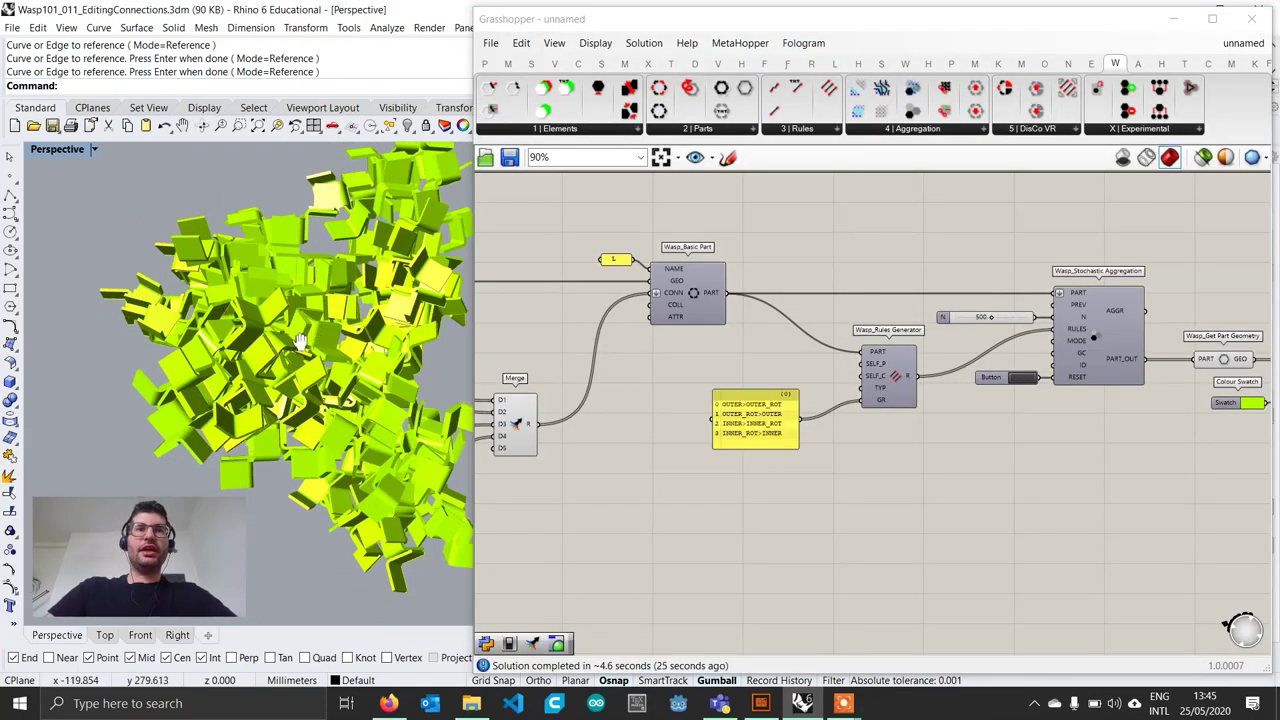
{"action": "right_click_drag", "start_coordinate": [312, 328], "coordinate": [468, 352]}
{"action": "right_click_drag", "start_coordinate": [618, 377], "coordinate": [792, 390]}
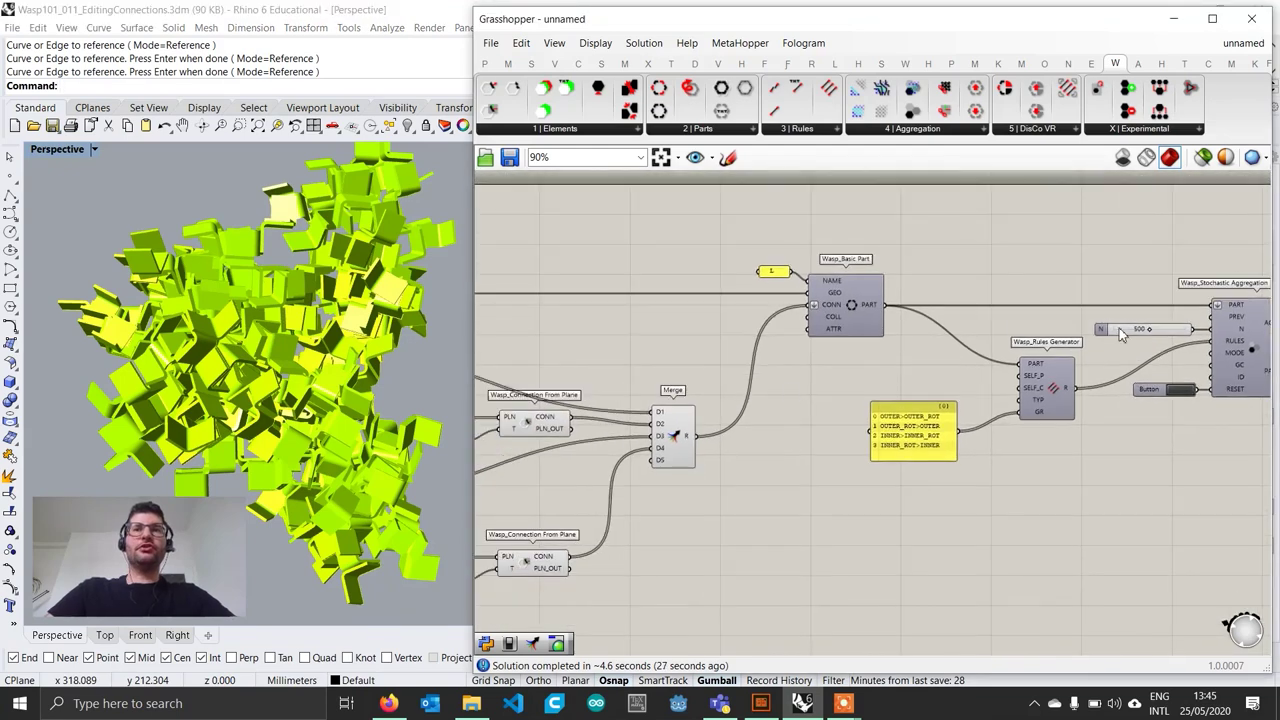
{"action": "scroll", "coordinate": [729, 340], "scroll_direction": "down", "scroll_amount": 1}
{"action": "right_click_drag", "start_coordinate": [623, 441], "coordinate": [737, 428]}
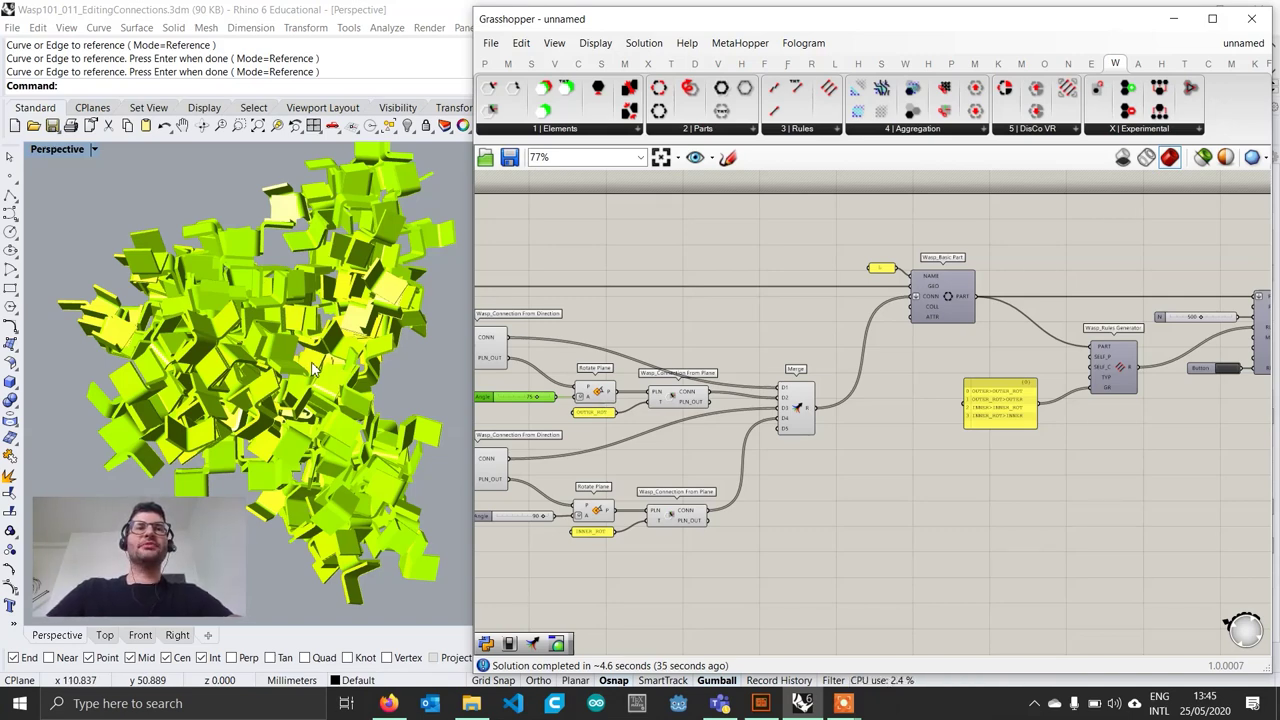
{"action": "right_click_drag", "start_coordinate": [1152, 366], "coordinate": [919, 376]}
{"action": "scroll", "coordinate": [999, 325], "scroll_direction": "up", "scroll_amount": 4}
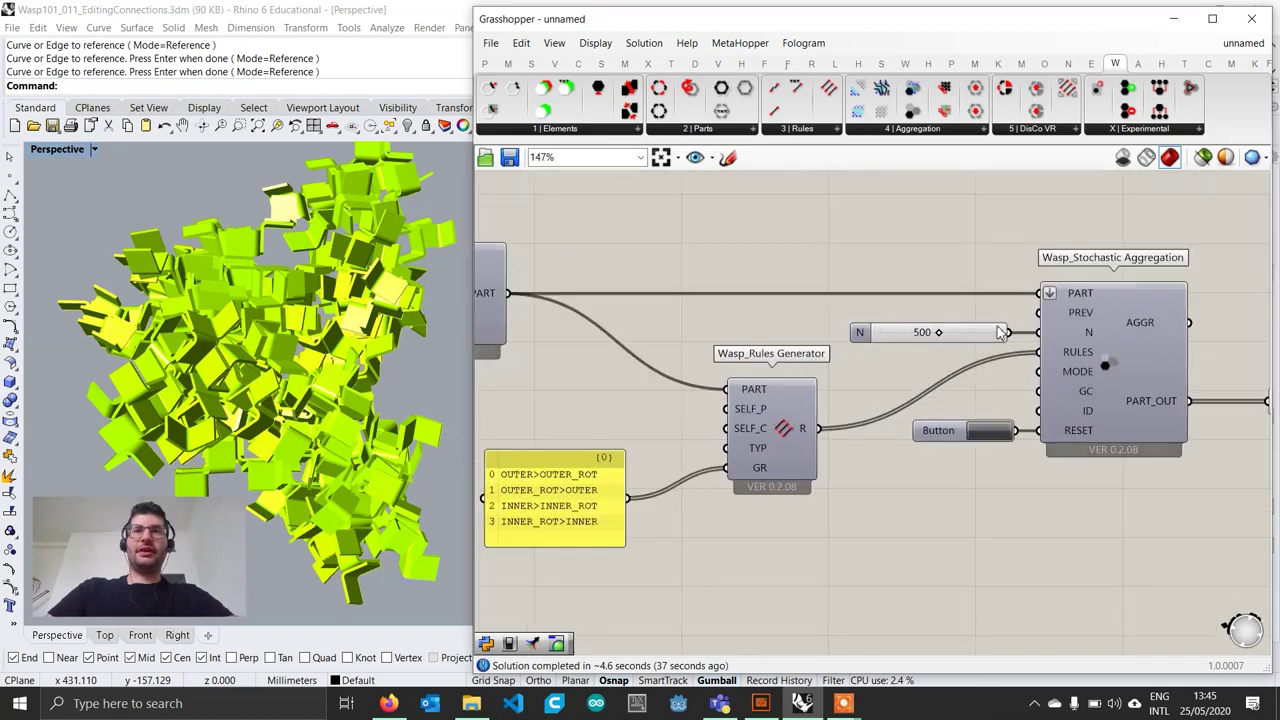
{"action": "scroll", "coordinate": [984, 338], "scroll_direction": "up", "scroll_amount": 2}
{"action": "scroll", "coordinate": [985, 342], "scroll_direction": "down", "scroll_amount": 1}
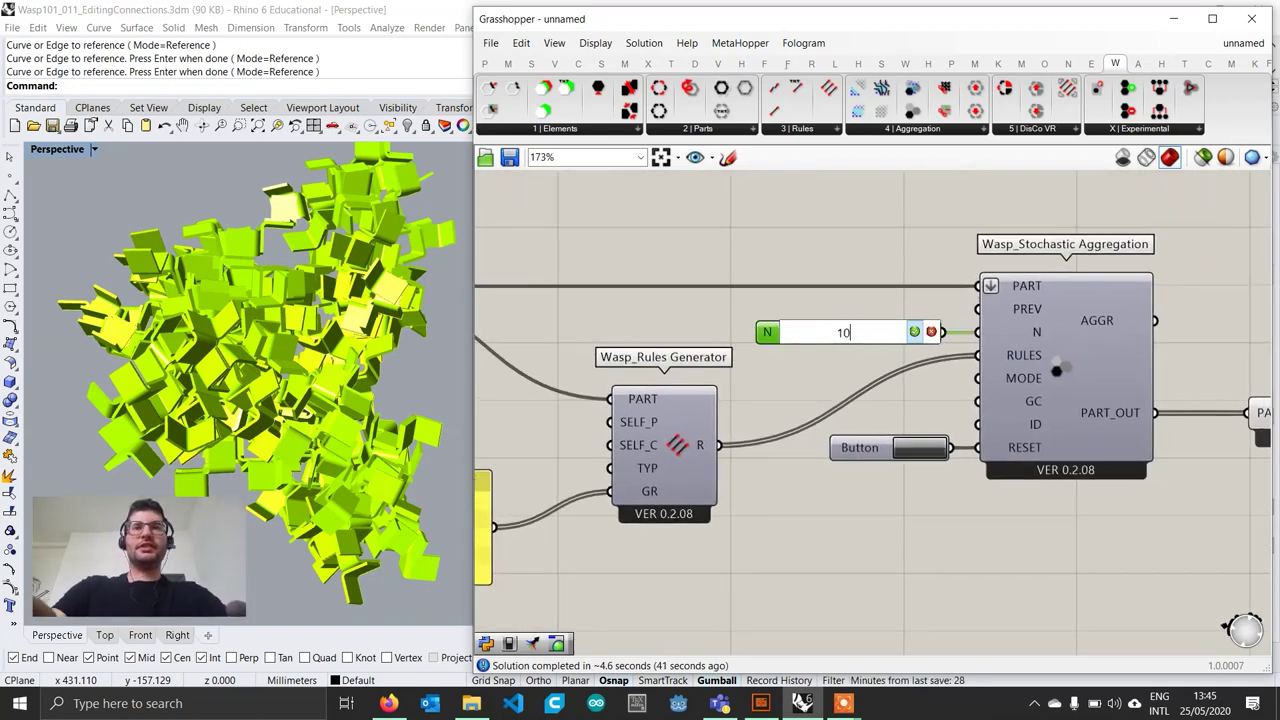
{"action": "key", "text": "Return"}
Step: Reset the ten-part aggregation twice with its Button and view the part orientations up close in the Perspective viewport
{"action": "scroll", "coordinate": [189, 360], "scroll_direction": "up", "scroll_amount": 3}
{"action": "right_click_drag", "start_coordinate": [133, 359], "coordinate": [366, 362]}
{"action": "left_click", "coordinate": [914, 456]}
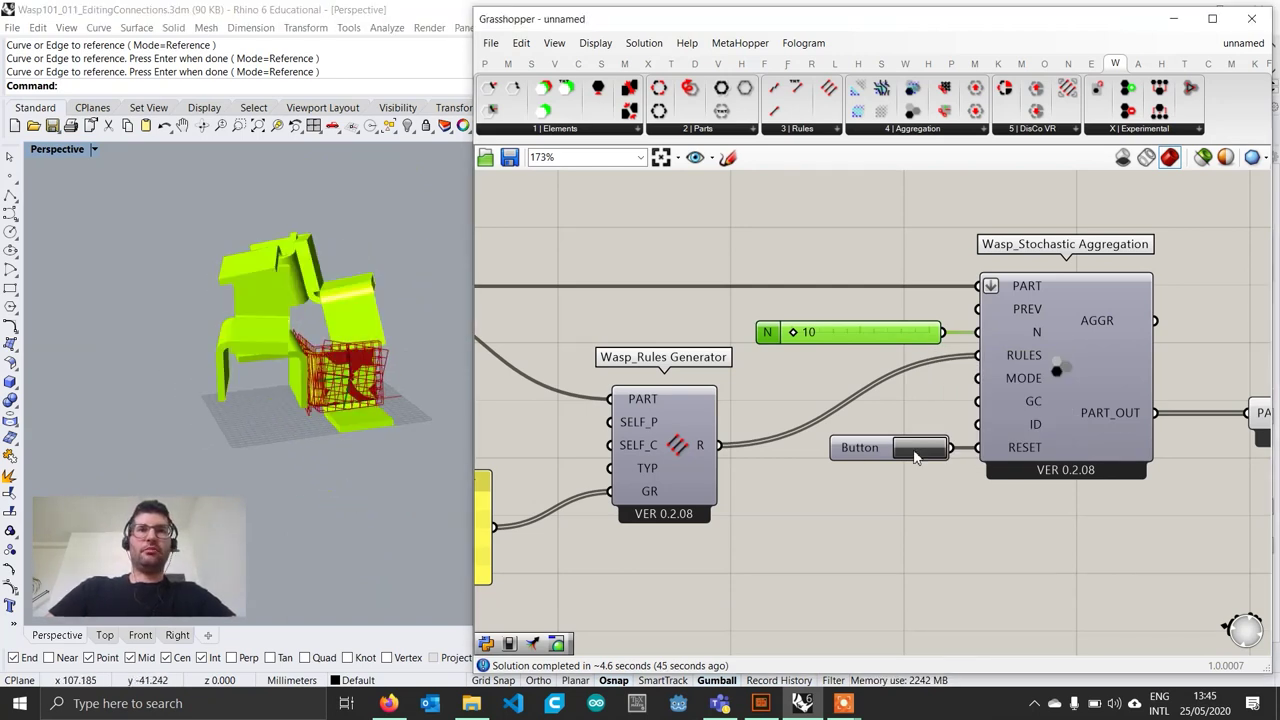
{"action": "left_click", "coordinate": [914, 456]}
{"action": "right_click_drag", "start_coordinate": [357, 437], "coordinate": [518, 430]}
Step: Set the Angle slider of the OUTER_ROT Rotate Plane back to 90
{"action": "scroll", "coordinate": [730, 405], "scroll_direction": "down", "scroll_amount": 4}
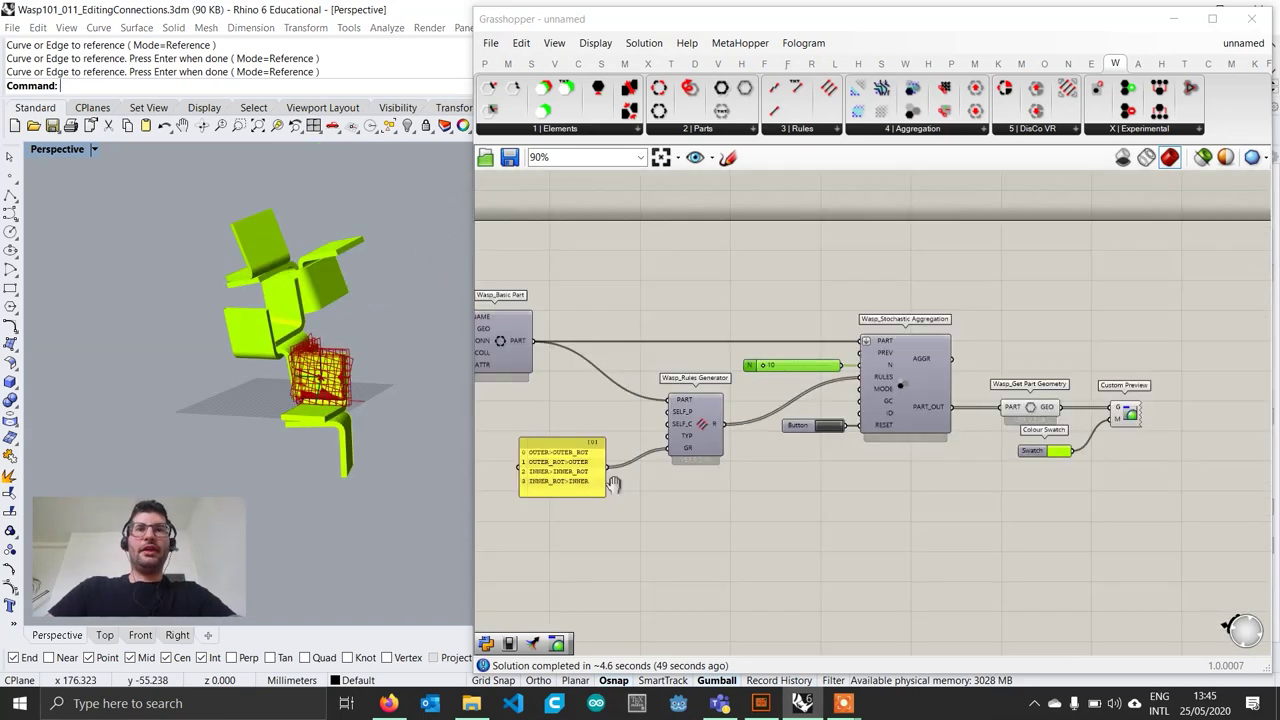
{"action": "right_click_drag", "start_coordinate": [600, 494], "coordinate": [984, 470]}
{"action": "right_click_drag", "start_coordinate": [749, 477], "coordinate": [849, 457]}
{"action": "scroll", "coordinate": [752, 434], "scroll_direction": "up", "scroll_amount": 3}
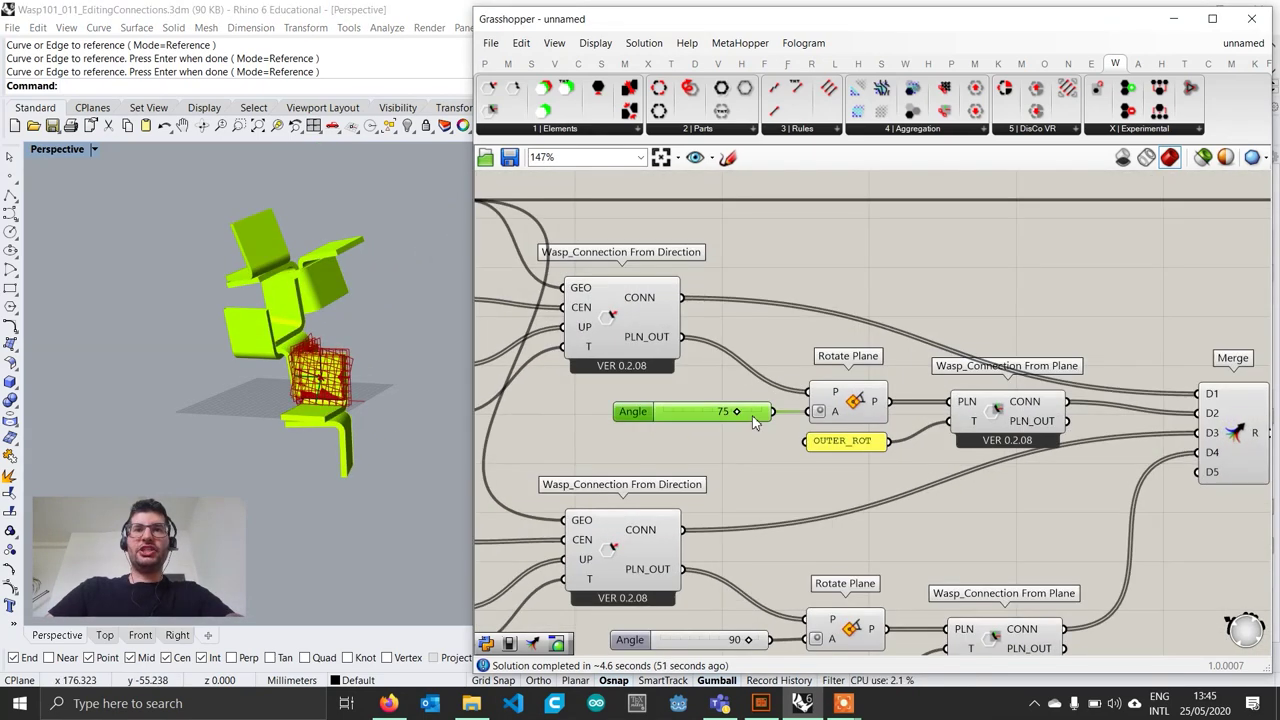
{"action": "left_click", "coordinate": [752, 416]}
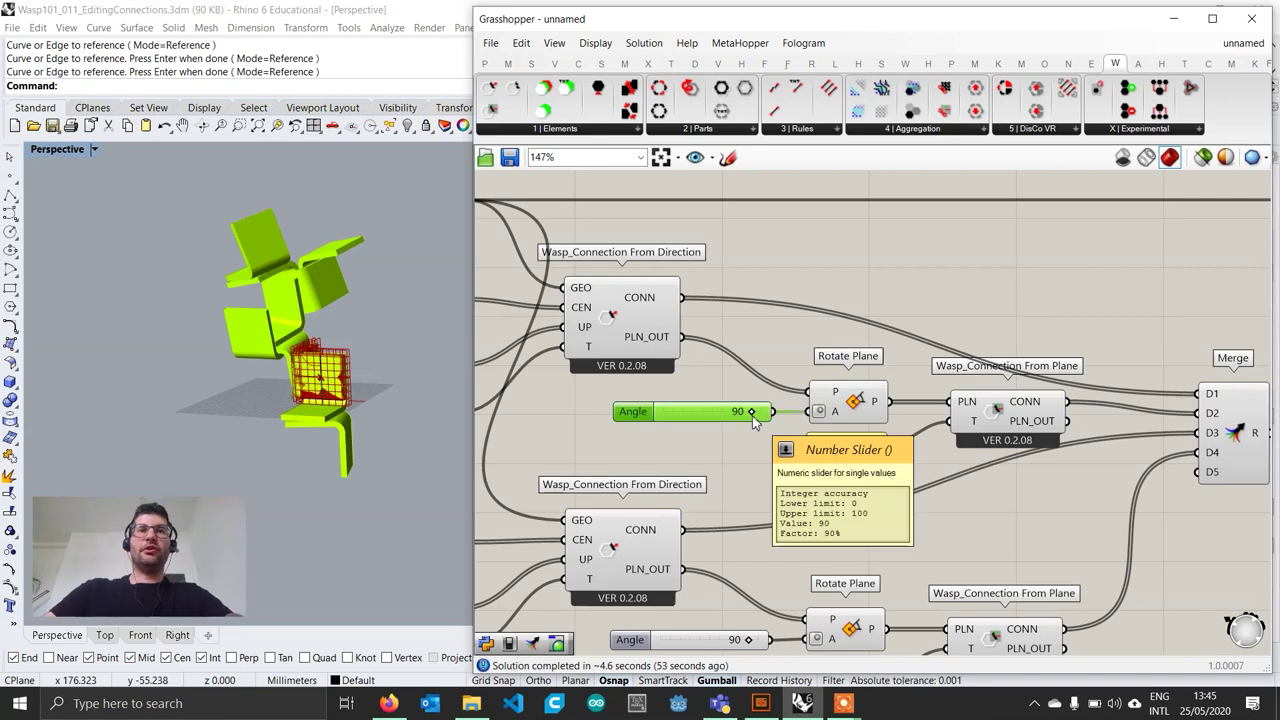
Step: Set the part count N of Wasp_Stochastic Aggregation to 250
{"action": "scroll", "coordinate": [734, 456], "scroll_direction": "down", "scroll_amount": 4}
{"action": "right_click_drag", "start_coordinate": [1032, 424], "coordinate": [563, 428]}
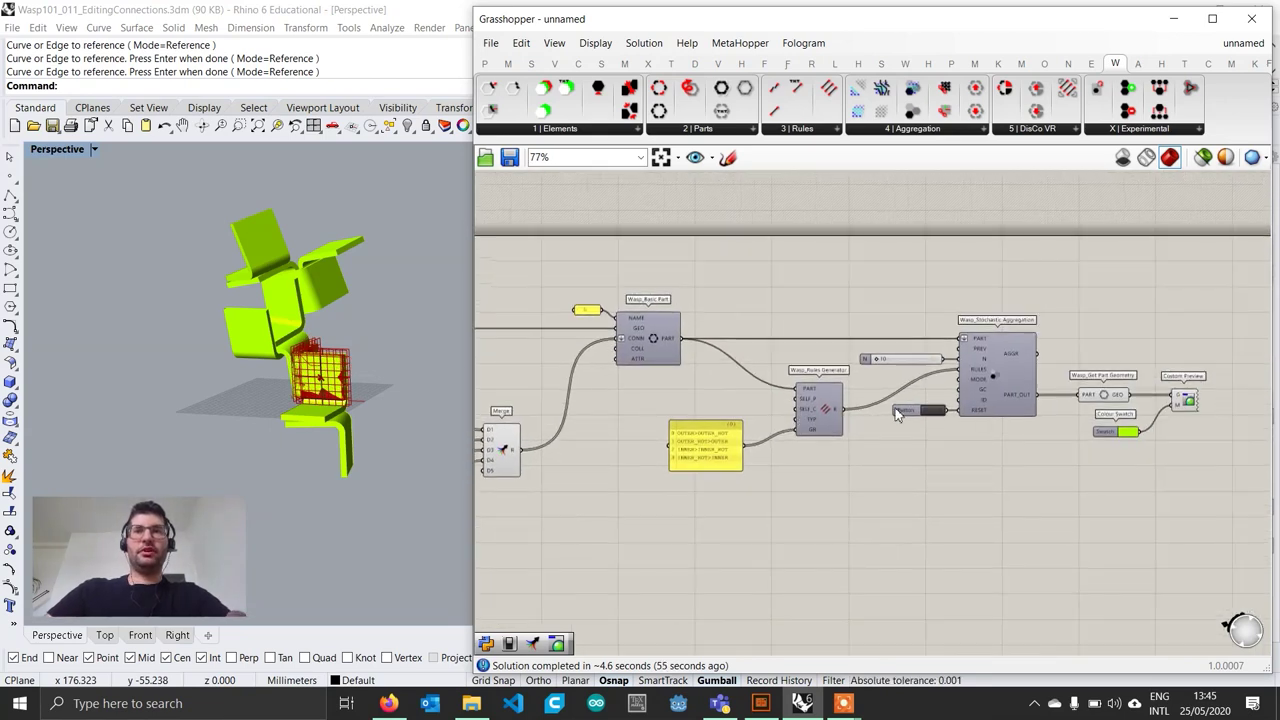
{"action": "scroll", "coordinate": [910, 330], "scroll_direction": "up", "scroll_amount": 3}
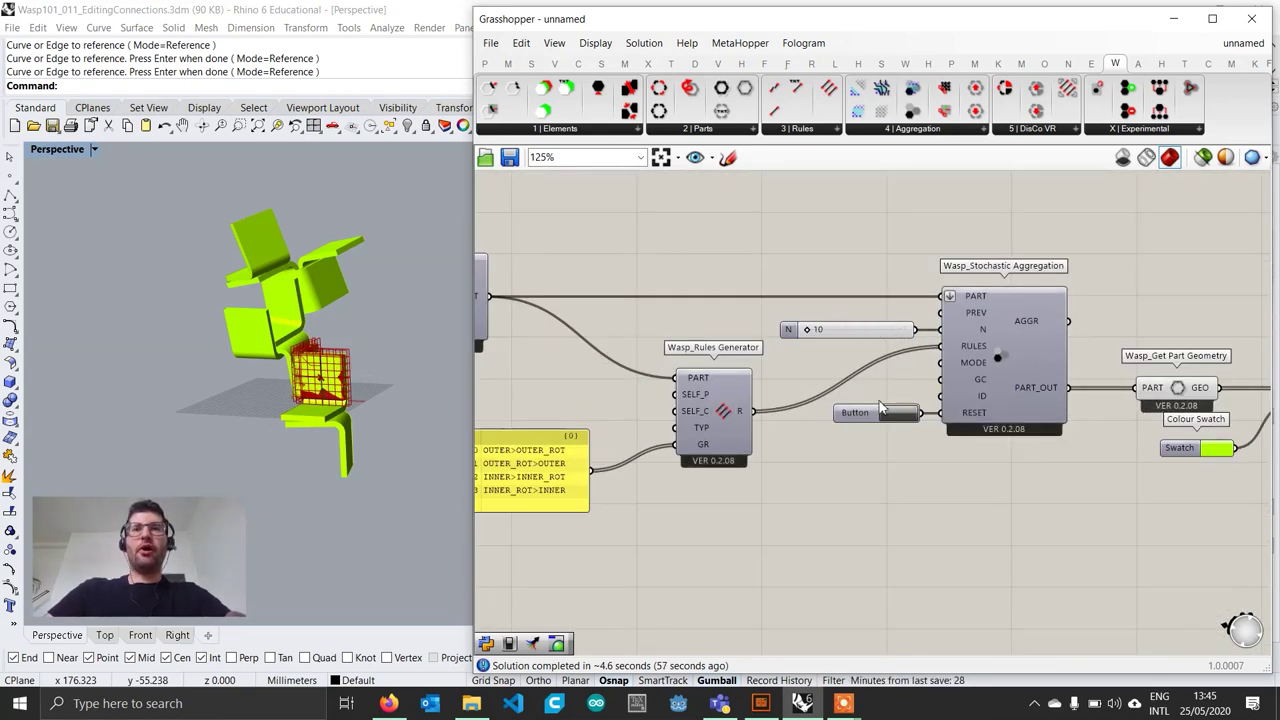
{"action": "right_click_drag", "start_coordinate": [399, 328], "coordinate": [276, 279]}
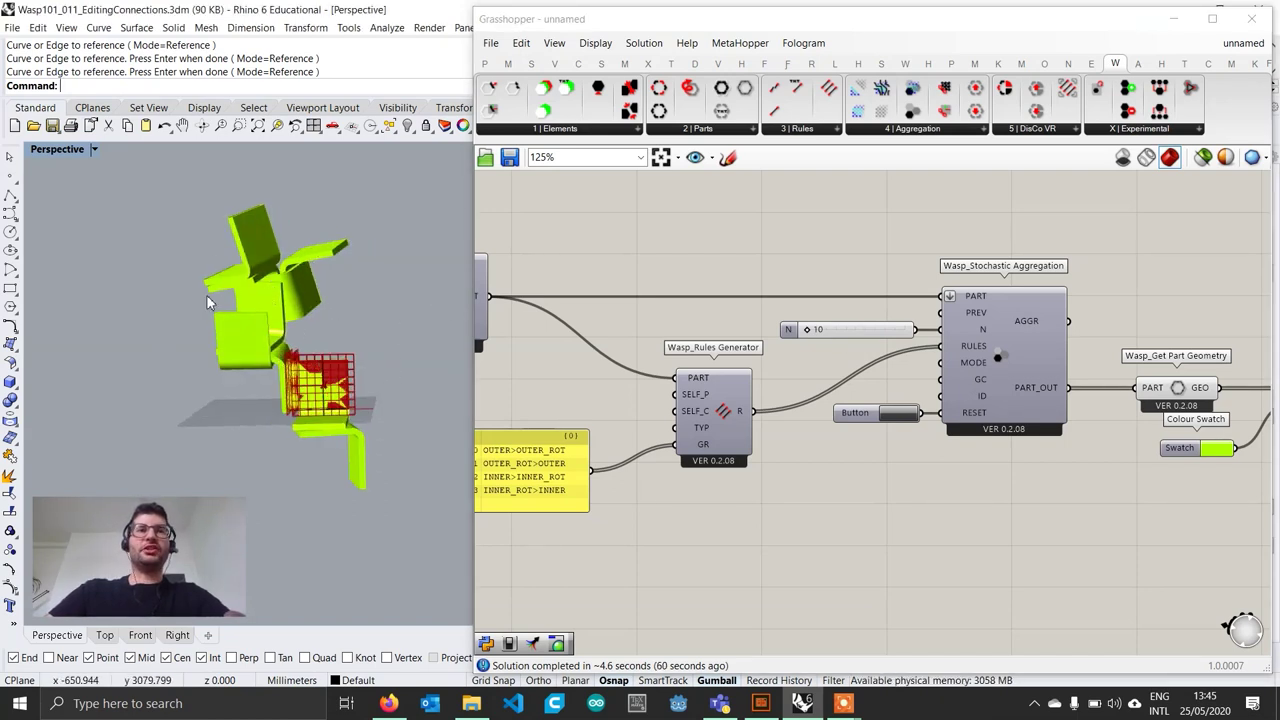
{"action": "double_click", "coordinate": [885, 333]}
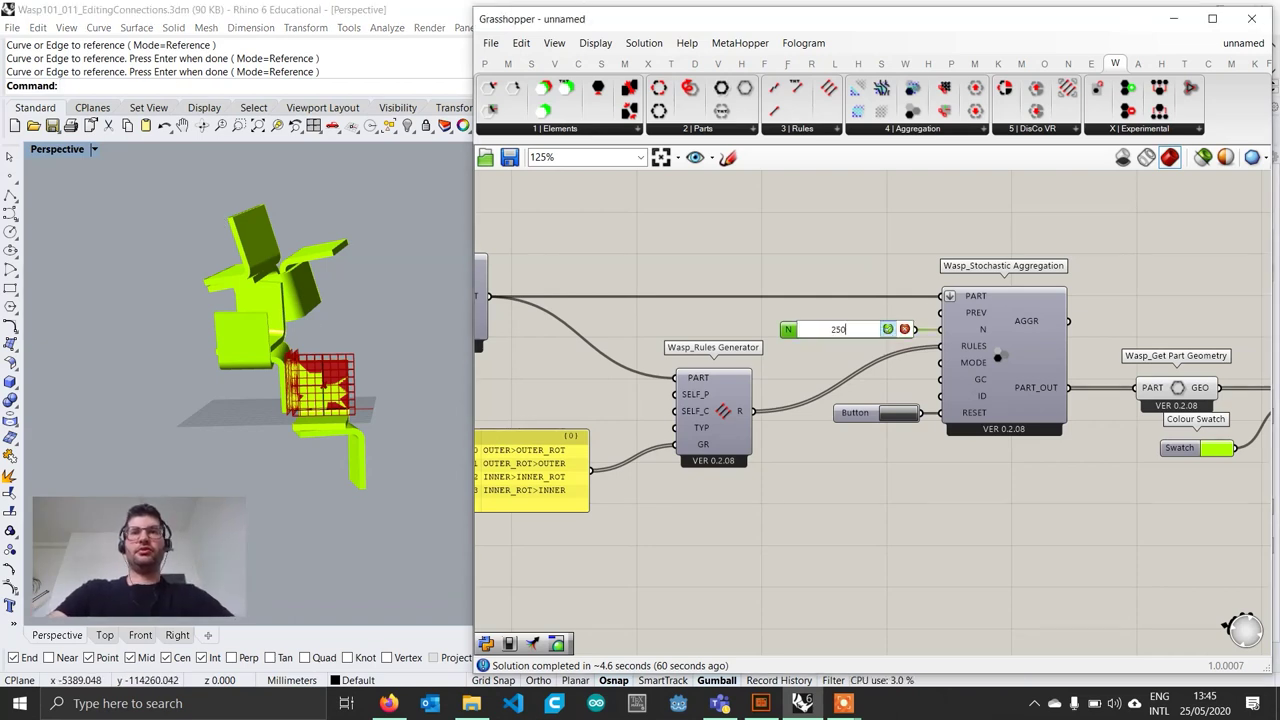
{"action": "type", "text": "250"}
{"action": "key", "text": "Return"}
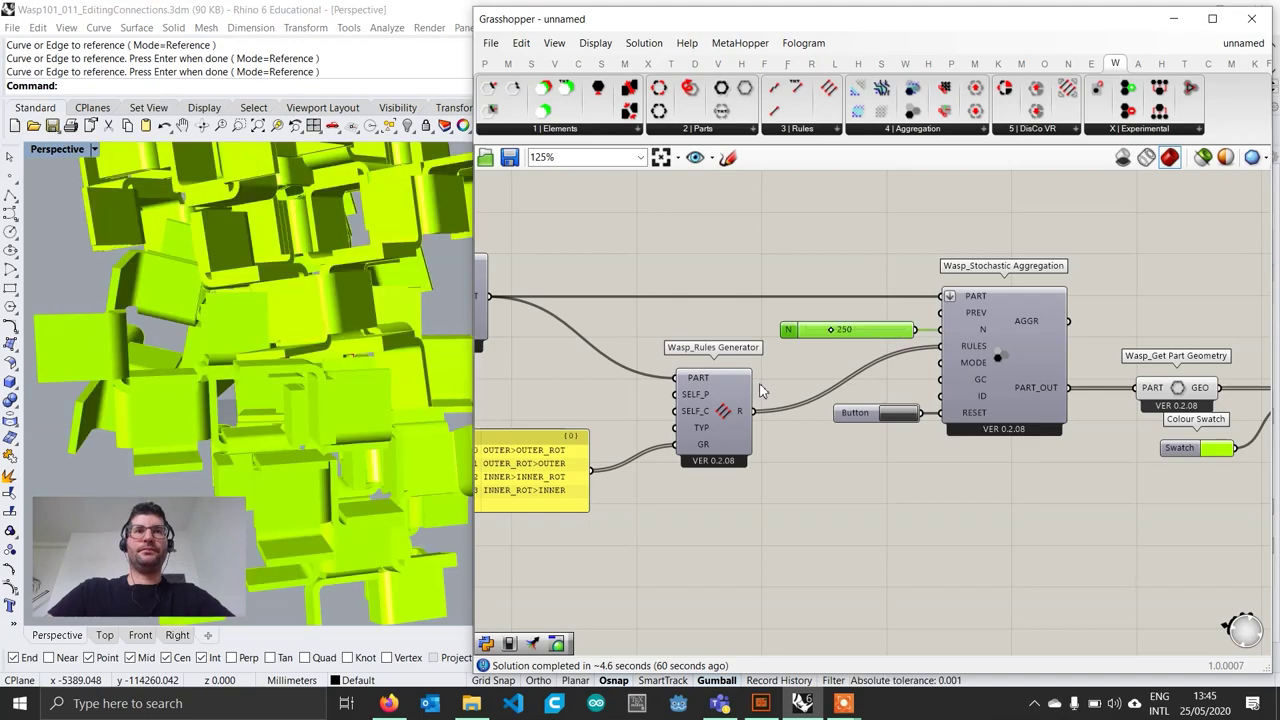
Step: Examine the 250-part aggregation from several angles, collapsing the Grasshopper window for a full Perspective view
{"action": "right_click_drag", "start_coordinate": [432, 452], "coordinate": [407, 320]}
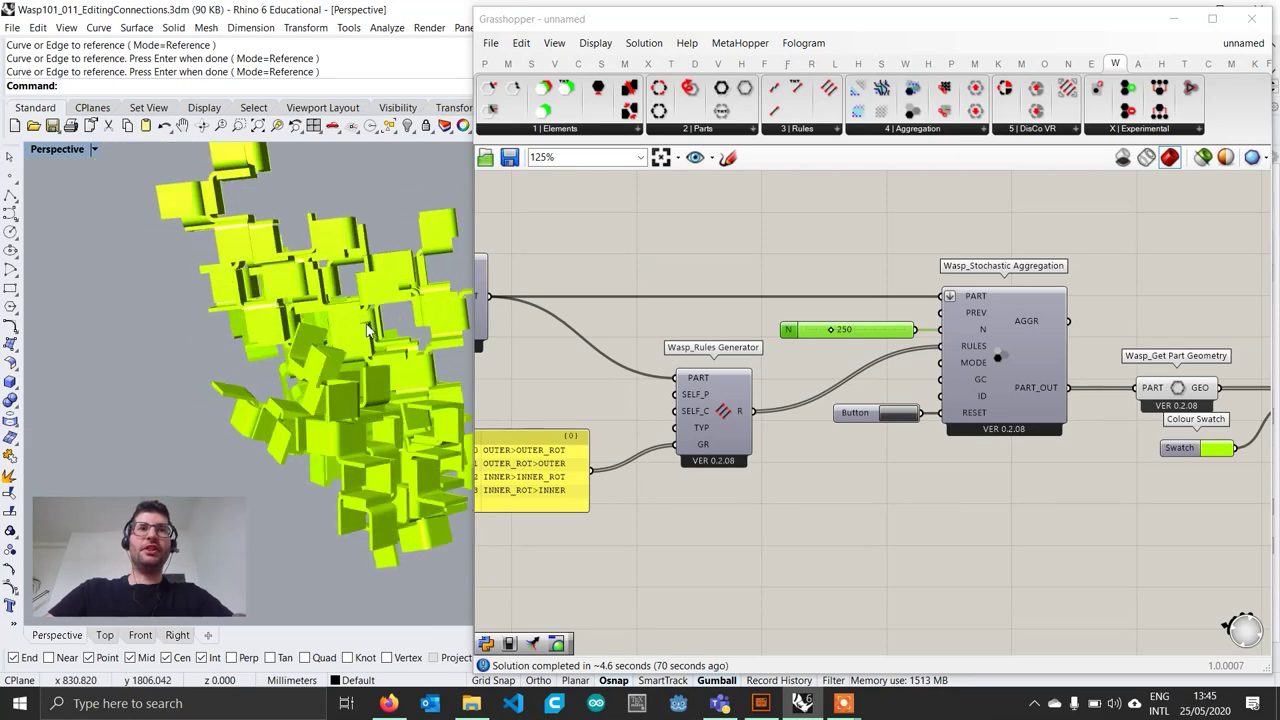
{"action": "right_click_drag", "start_coordinate": [308, 196], "coordinate": [400, 320]}
{"action": "scroll", "coordinate": [356, 323], "scroll_direction": "down", "scroll_amount": 4}
{"action": "double_click", "coordinate": [902, 12]}
{"action": "right_click_drag", "start_coordinate": [720, 330], "coordinate": [557, 399]}
Step: Restore the Grasshopper window and set the stochastic aggregation's part count N to 270
{"action": "left_click", "coordinate": [795, 27]}
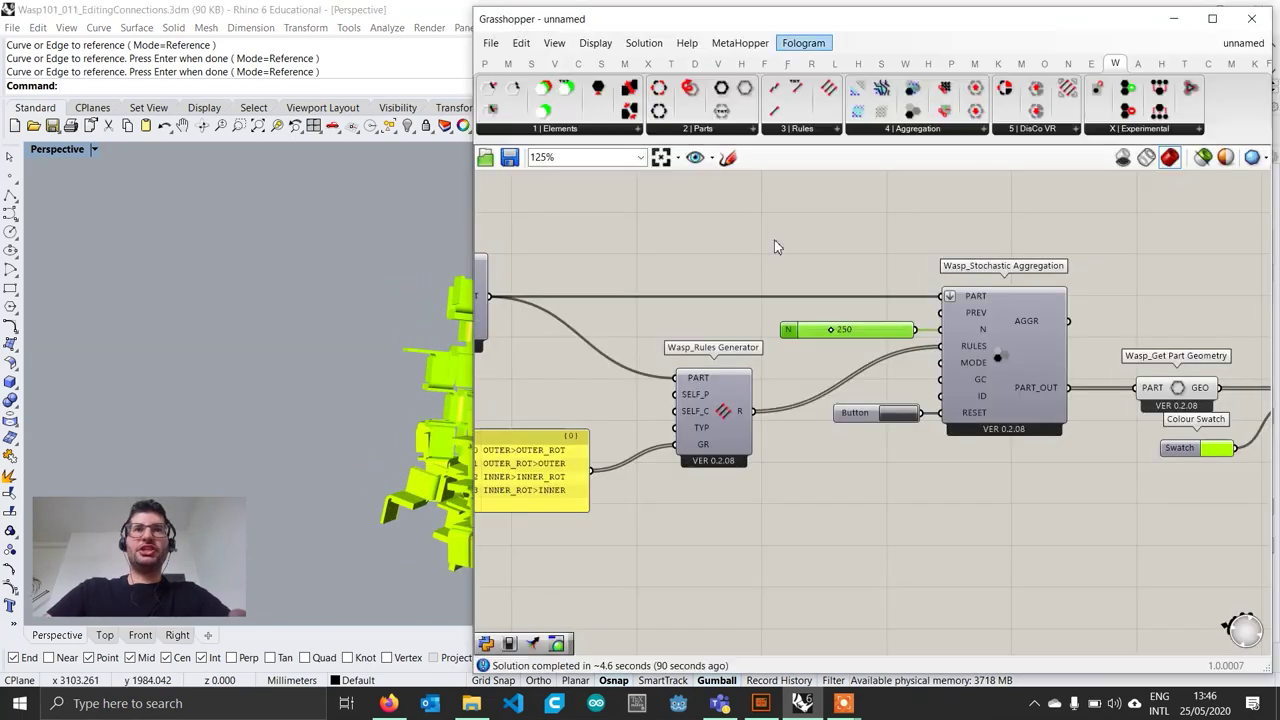
{"action": "scroll", "coordinate": [858, 427], "scroll_direction": "up", "scroll_amount": 3}
{"action": "scroll", "coordinate": [562, 408], "scroll_direction": "up", "scroll_amount": 3}
{"action": "left_click", "coordinate": [600, 410]}
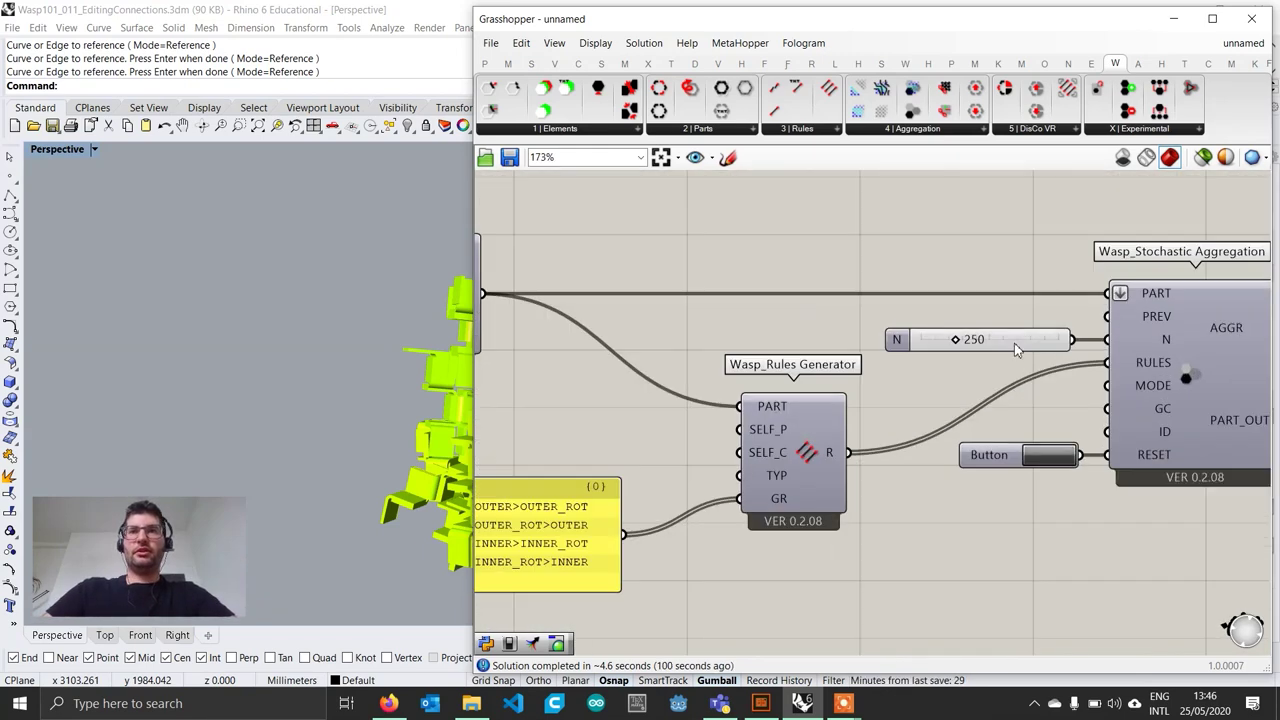
{"action": "double_click", "coordinate": [972, 340]}
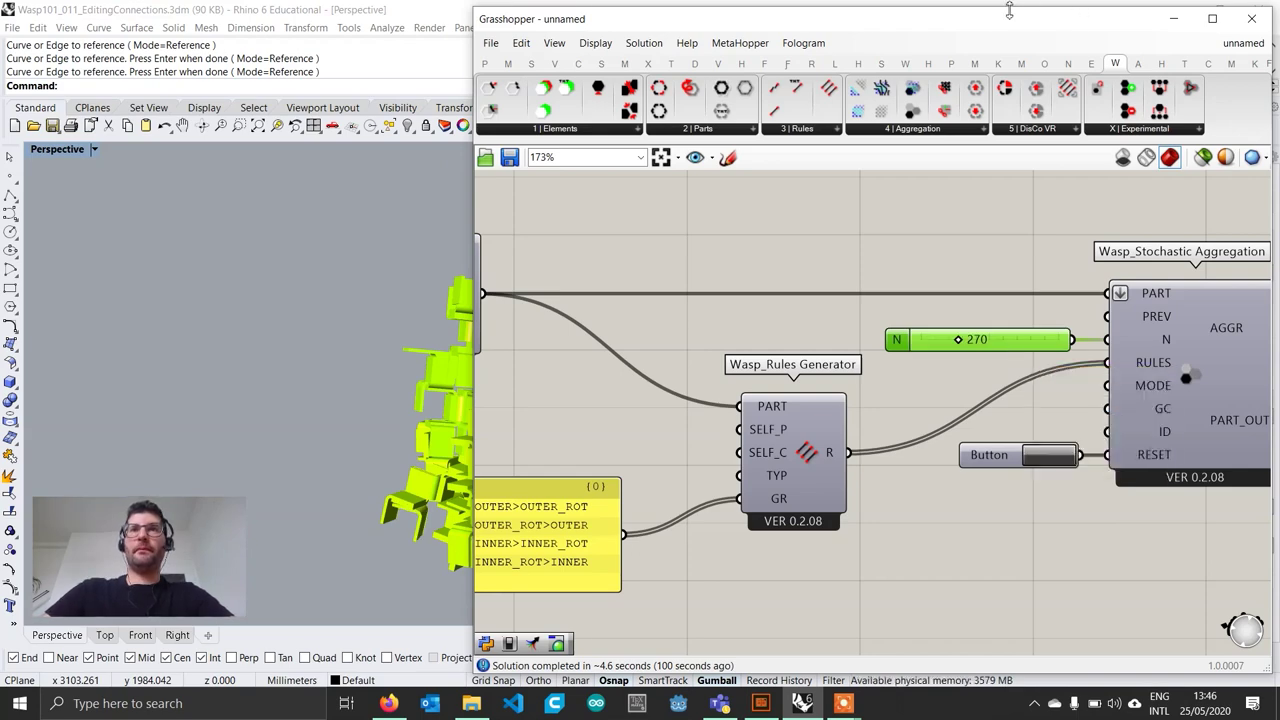
Step: Examine the 270-part aggregation from several angles, collapsing the Grasshopper window for a full Perspective view and restoring it
{"action": "double_click", "coordinate": [1010, 18]}
{"action": "mouse_move", "coordinate": [531, 473]}
{"action": "right_mouse_down"}
{"action": "mouse_move", "coordinate": [446, 474]}
{"action": "mouse_move", "coordinate": [430, 490]}
{"action": "mouse_move", "coordinate": [500, 497]}
{"action": "mouse_move", "coordinate": [552, 468]}
{"action": "right_mouse_up"}
{"action": "double_click", "coordinate": [816, 22]}
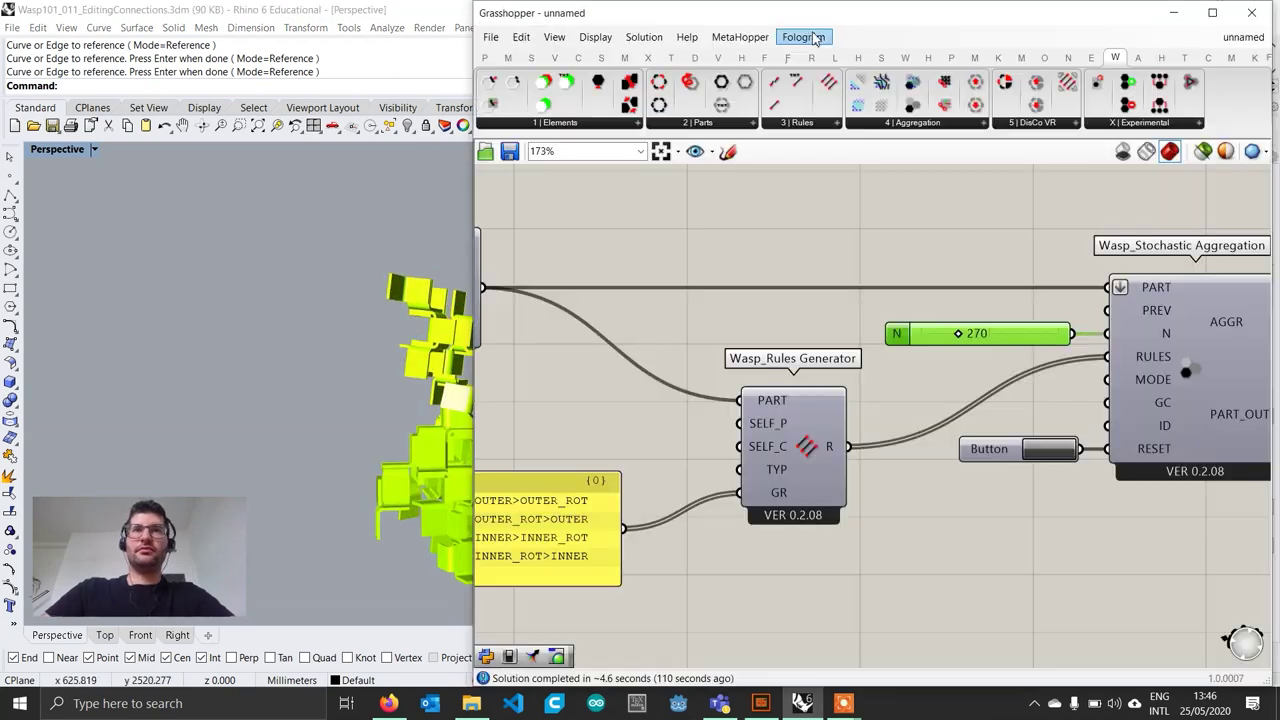
{"action": "right_click_drag", "start_coordinate": [357, 357], "coordinate": [250, 348]}
Step: Try to set the part count N of Wasp_Stochastic Aggregation to 300
{"action": "left_click", "coordinate": [980, 335]}
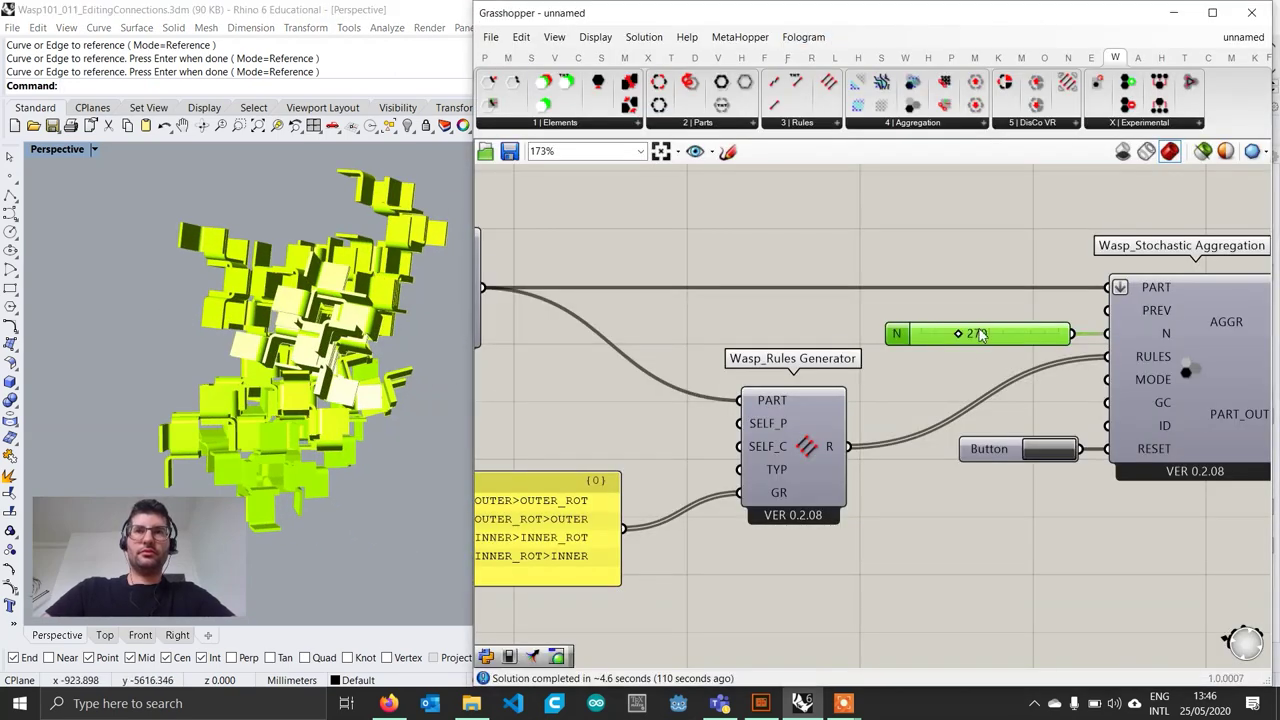
{"action": "type", "text": "300"}
{"action": "key", "text": "Return"}
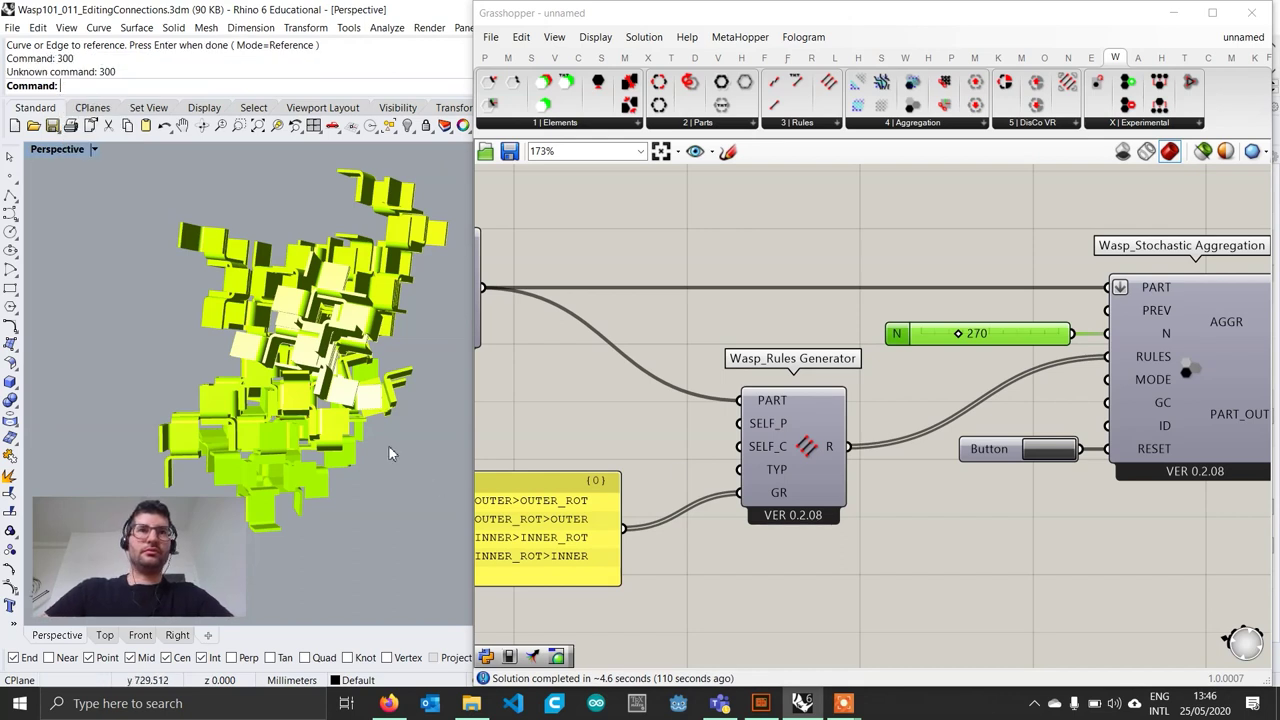
{"action": "double_click", "coordinate": [998, 341]}
{"action": "type", "text": "300"}
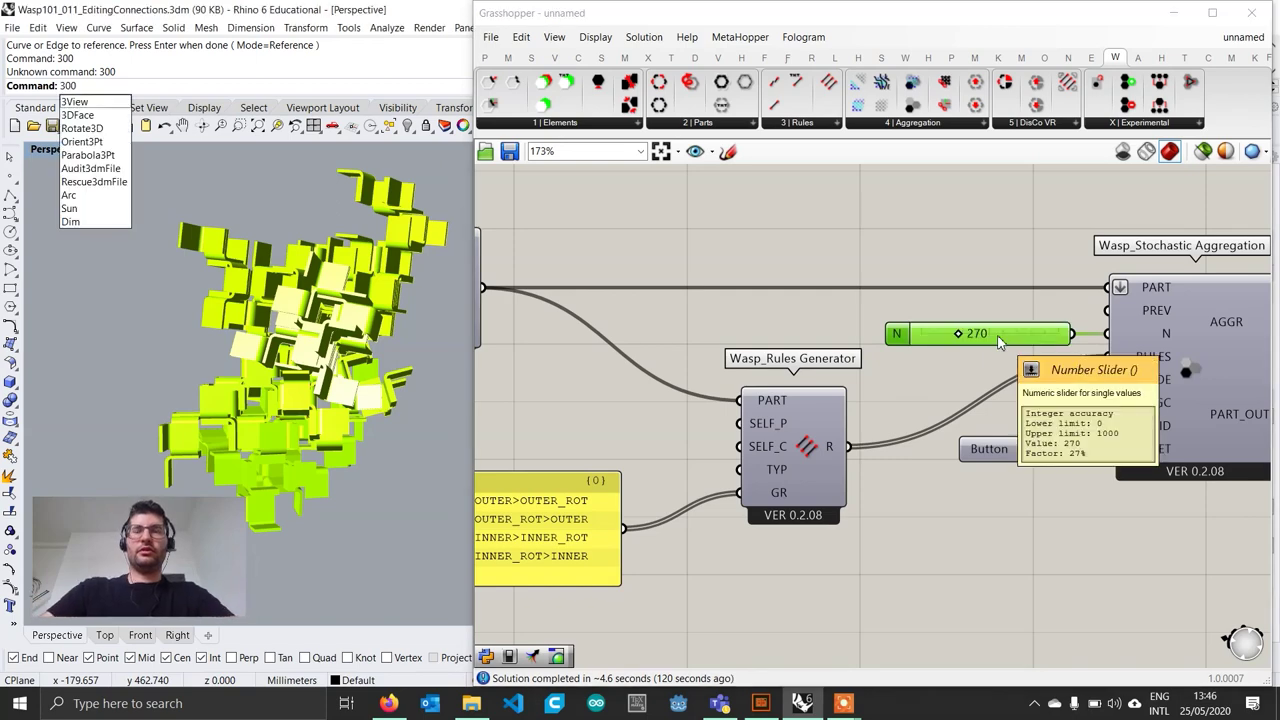
{"action": "left_click", "coordinate": [1011, 300]}
{"action": "scroll", "coordinate": [968, 342], "scroll_direction": "up", "scroll_amount": 2}
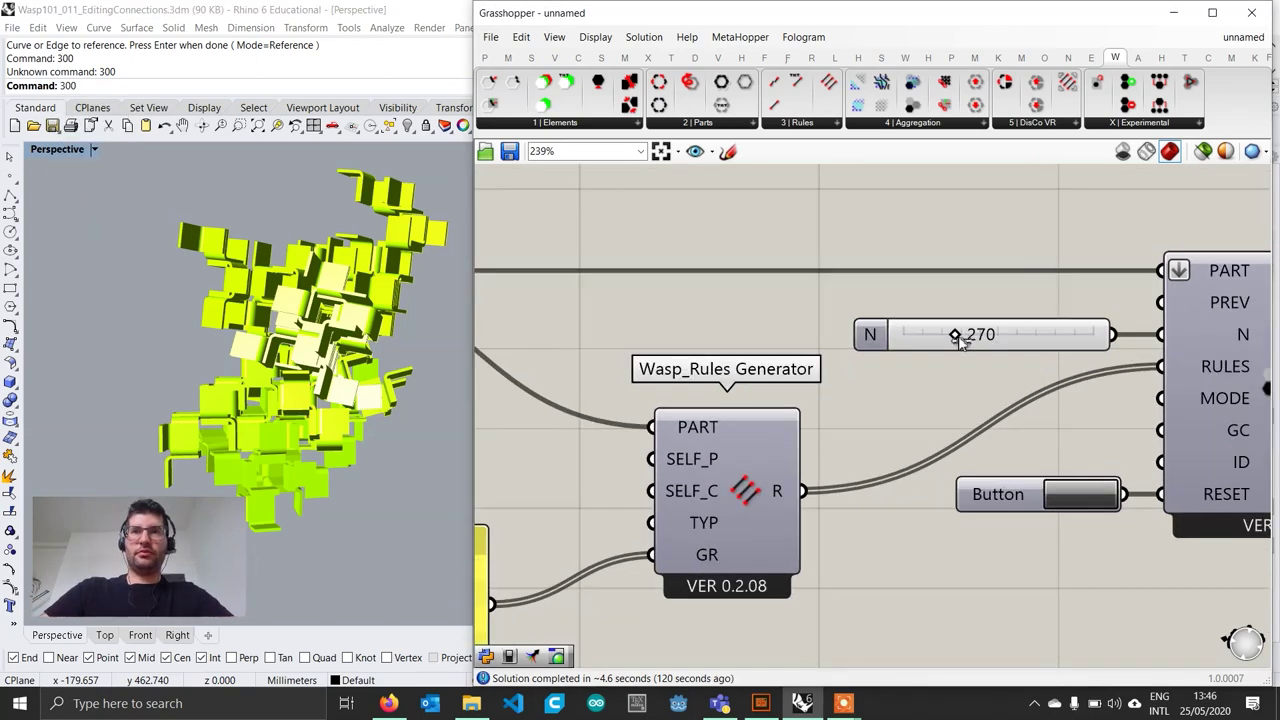
{"action": "left_click_drag", "start_coordinate": [967, 340], "coordinate": [974, 336]}
{"action": "right_click_drag", "start_coordinate": [400, 365], "coordinate": [424, 321]}
Step: Set the Angle slider of the OUTER_ROT Rotate Plane to 89
{"action": "scroll", "coordinate": [702, 411], "scroll_direction": "down", "scroll_amount": 6}
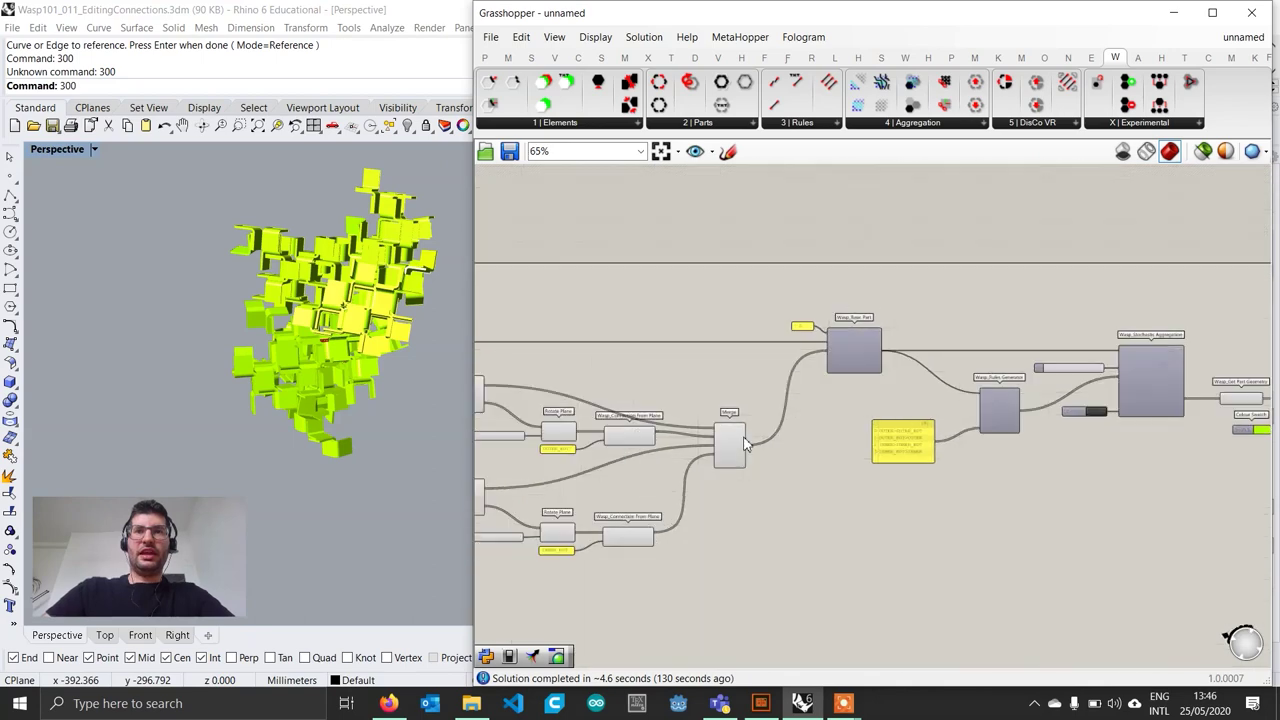
{"action": "scroll", "coordinate": [675, 470], "scroll_direction": "up", "scroll_amount": 6}
{"action": "double_click", "coordinate": [640, 453]}
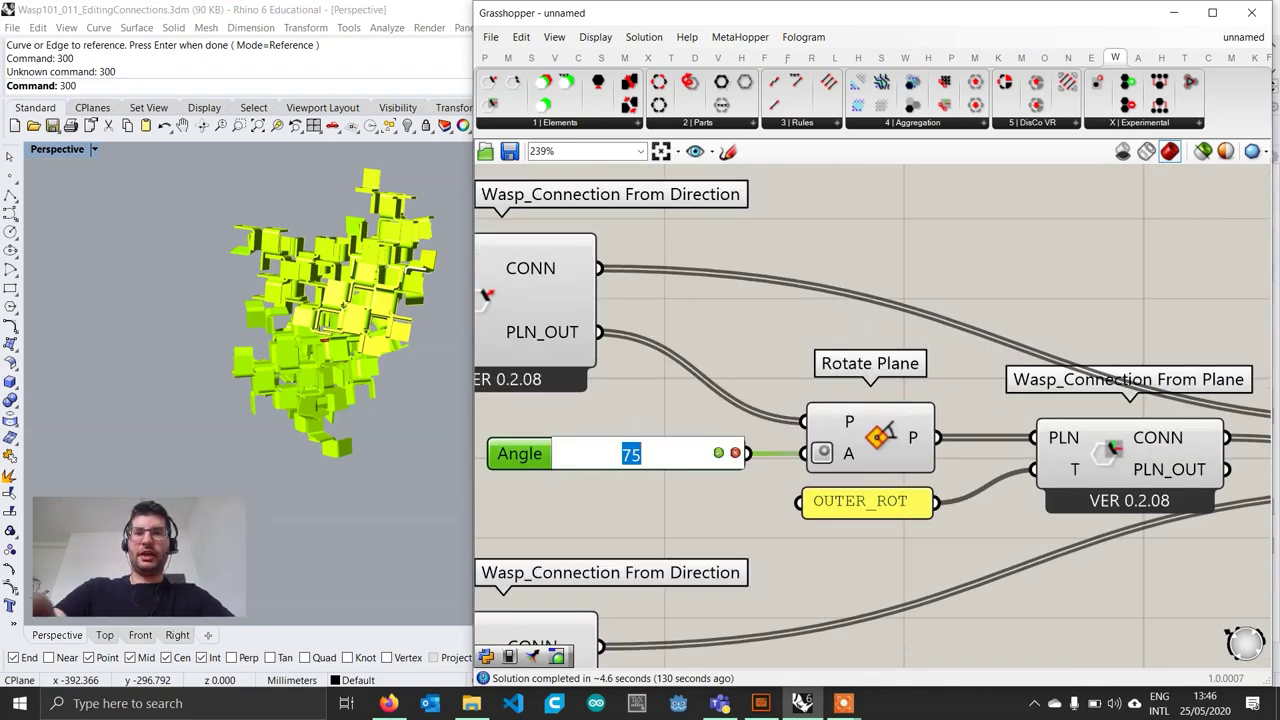
{"action": "type", "text": "90"}
{"action": "key", "text": "Return"}
{"action": "scroll", "coordinate": [688, 452], "scroll_direction": "up", "scroll_amount": 3}
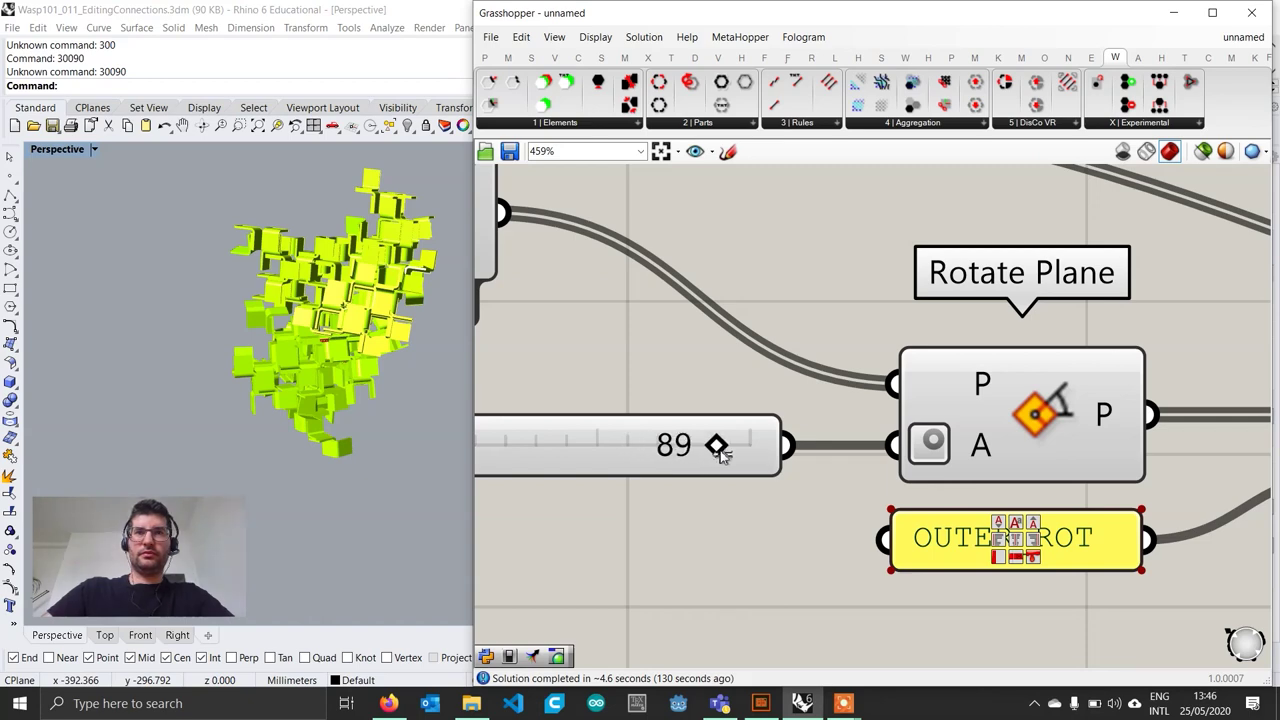
Step: Raise the part count N of Wasp_Stochastic Aggregation in stages to 862
{"action": "scroll", "coordinate": [720, 452], "scroll_direction": "down", "scroll_amount": 8}
{"action": "scroll", "coordinate": [877, 457], "scroll_direction": "up", "scroll_amount": 5}
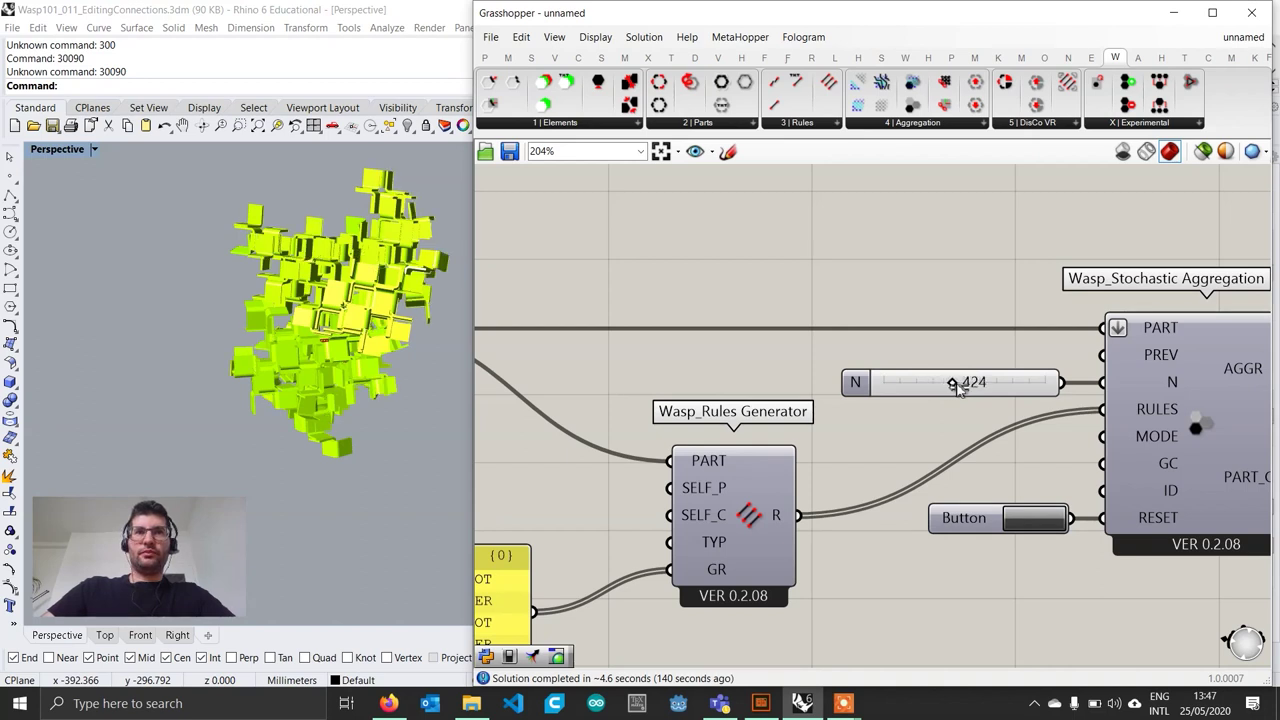
{"action": "left_click_drag", "start_coordinate": [975, 387], "coordinate": [985, 387]}
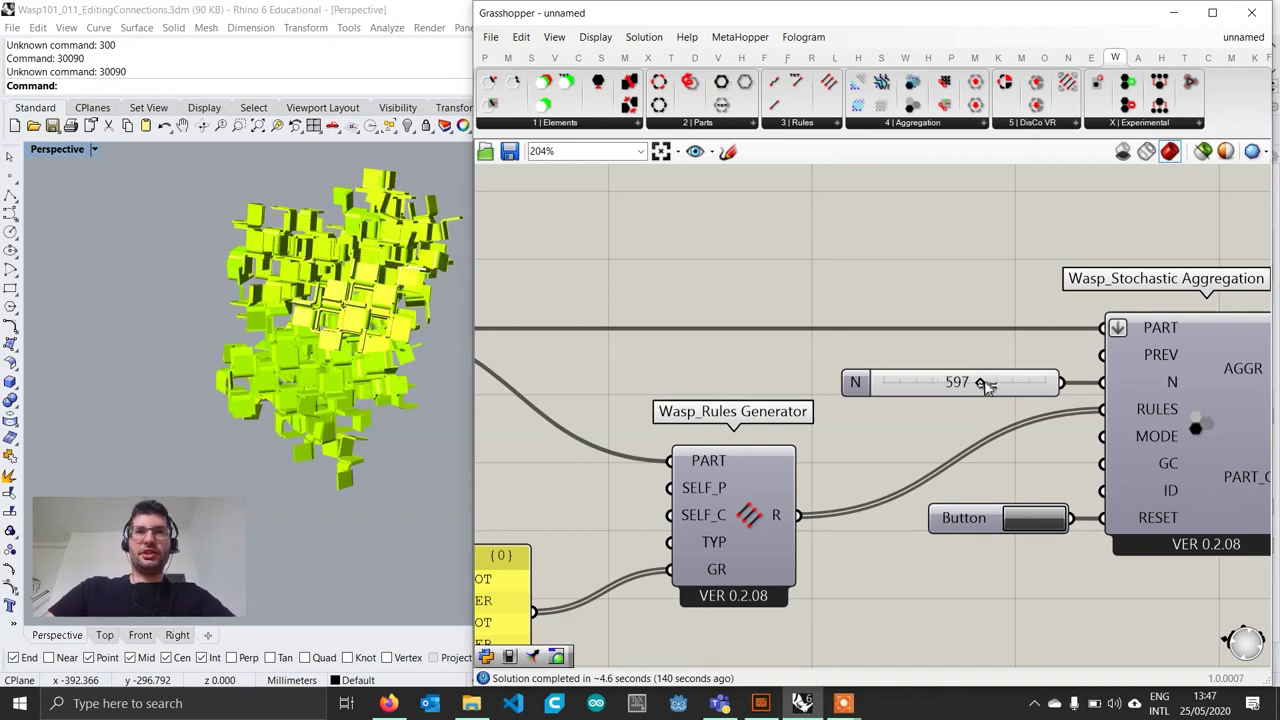
{"action": "left_click_drag", "start_coordinate": [1015, 387], "coordinate": [1023, 386]}
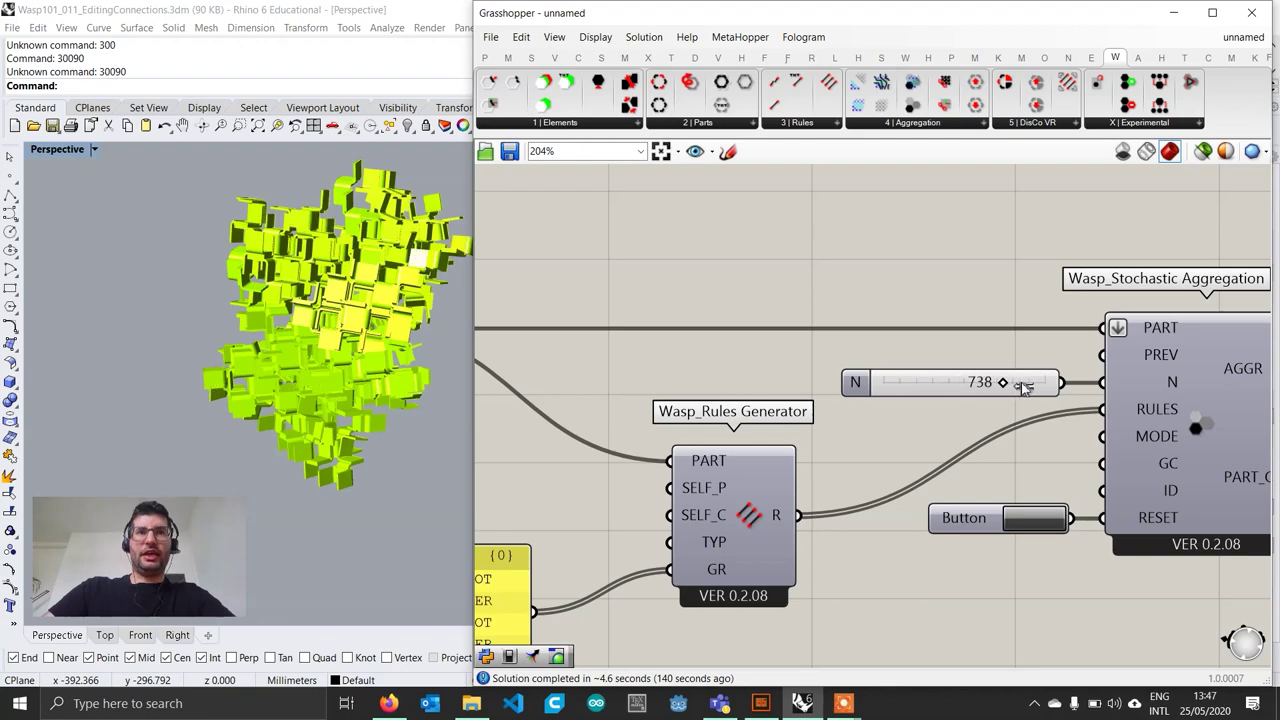
{"action": "right_click_drag", "start_coordinate": [349, 383], "coordinate": [360, 410]}
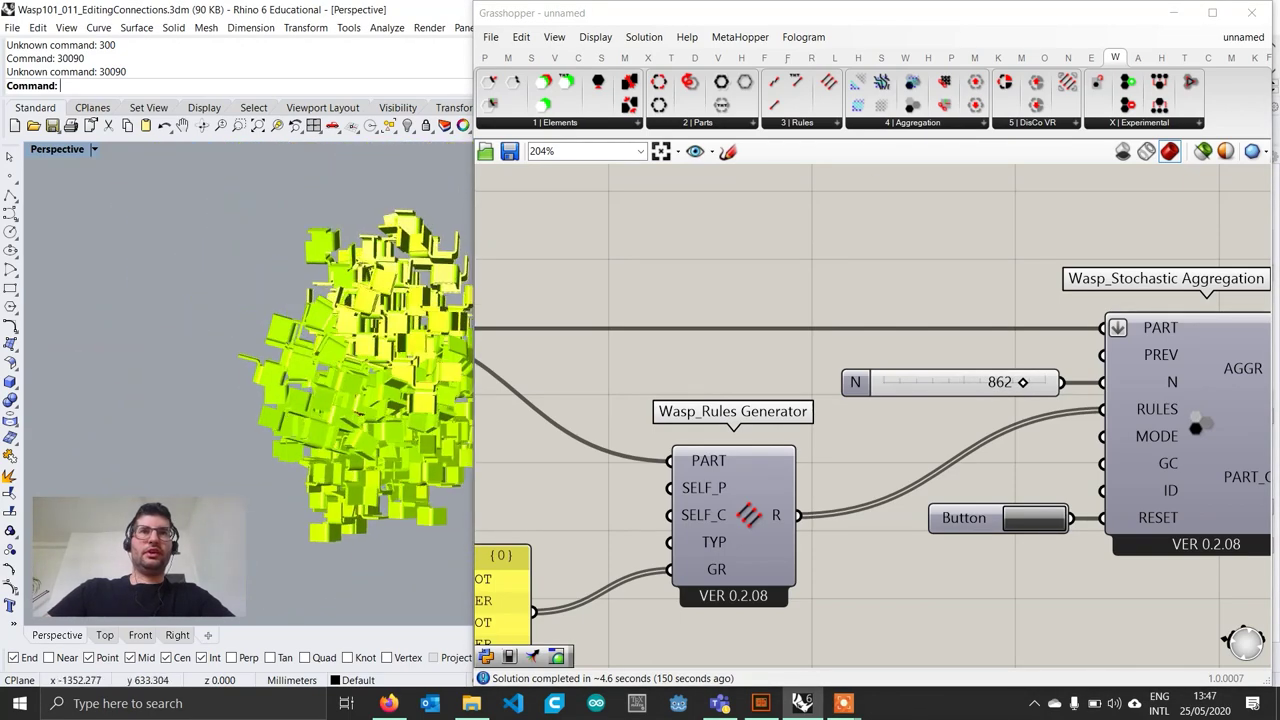
Step: Collapse the Grasshopper window and set the Perspective viewport's display mode to Arctic
{"action": "double_click", "coordinate": [980, 20]}
{"action": "left_click", "coordinate": [57, 149]}
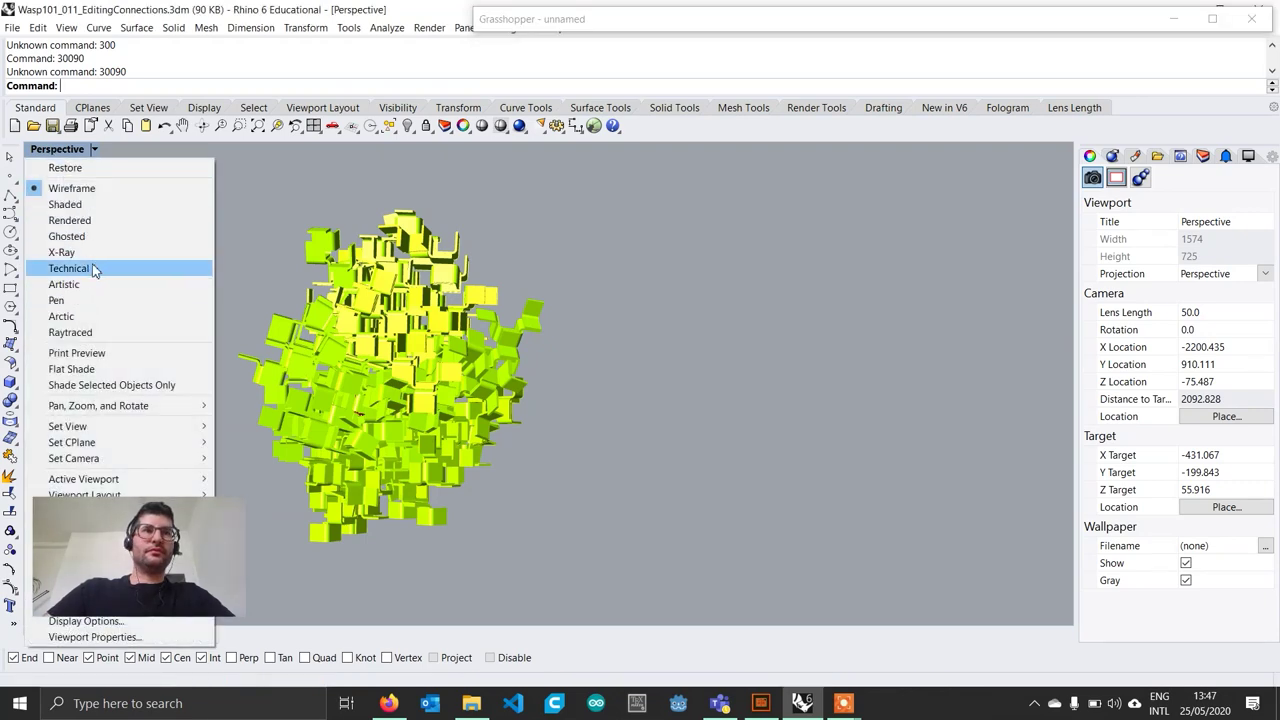
{"action": "left_click", "coordinate": [94, 316]}
Step: Examine the 862-part aggregation in Arctic display from several angles, including close up
{"action": "right_click_drag", "start_coordinate": [446, 392], "coordinate": [664, 412]}
{"action": "scroll", "coordinate": [563, 411], "scroll_direction": "up", "scroll_amount": 2}
{"action": "right_click_drag", "start_coordinate": [586, 384], "coordinate": [896, 391]}
{"action": "scroll", "coordinate": [764, 382], "scroll_direction": "up", "scroll_amount": 4}
{"action": "right_click_drag", "start_coordinate": [748, 382], "coordinate": [573, 376]}
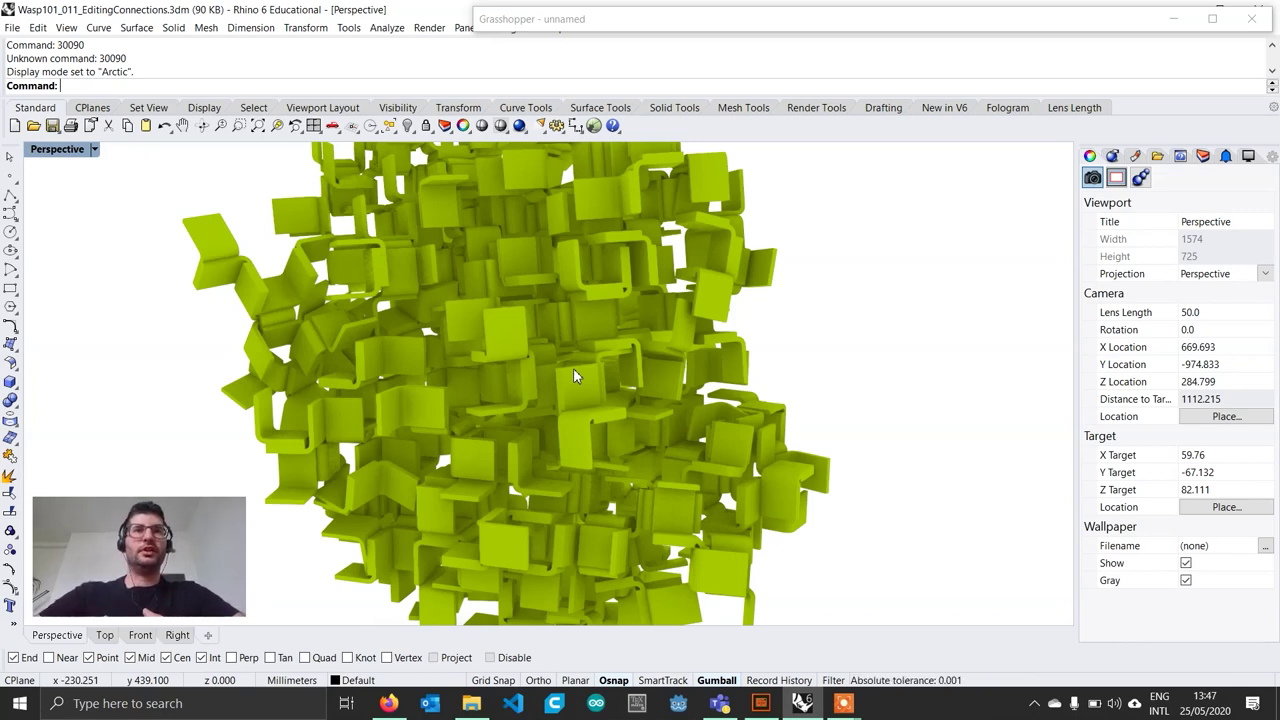
{"action": "right_click_drag", "start_coordinate": [652, 342], "coordinate": [651, 416]}
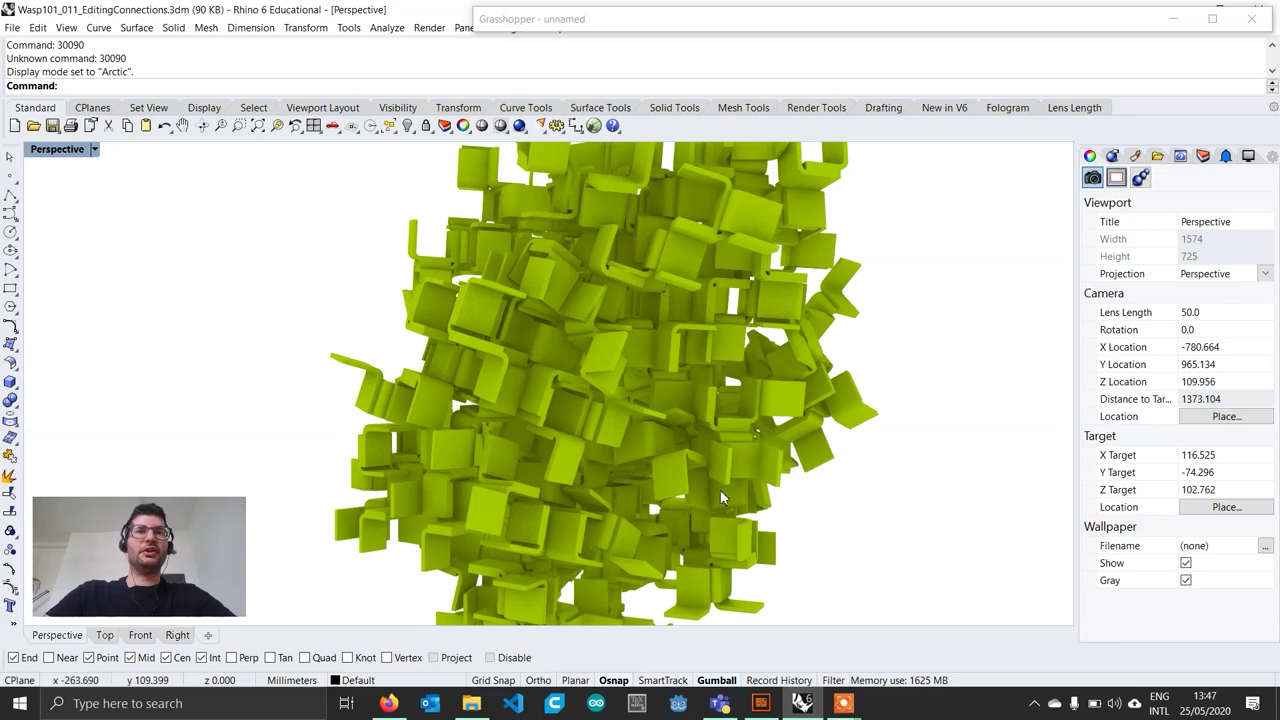